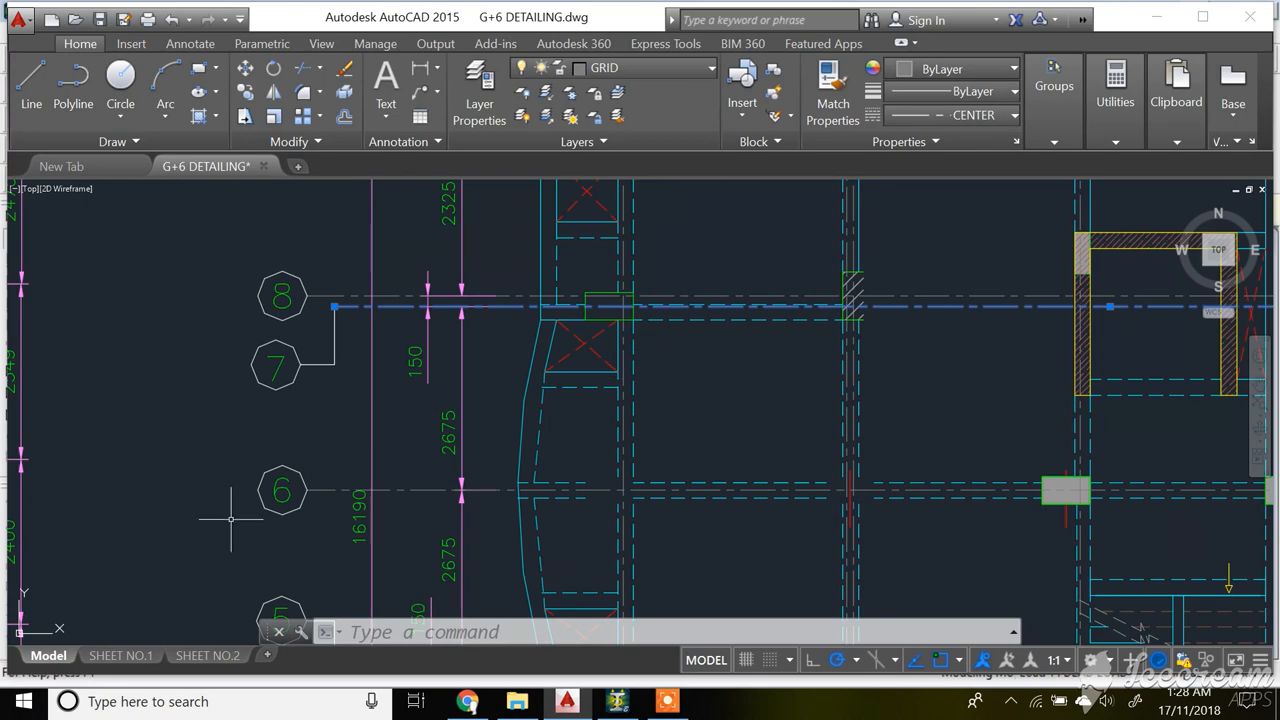
# - Examine the column grid plan's grid lines and dimensions, and compare the plan with the floor and terrace slab layouts
pyautogui.scroll(-8, 489, 345)
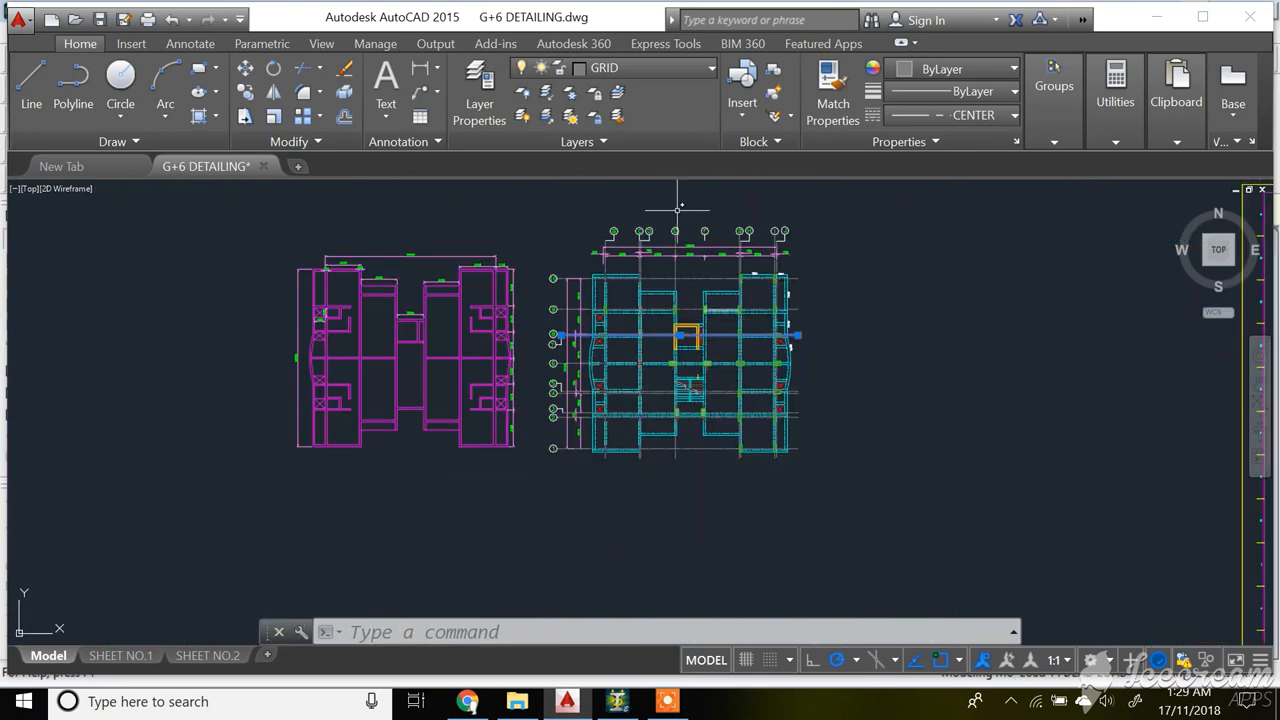
pyautogui.scroll(6, 623, 263)
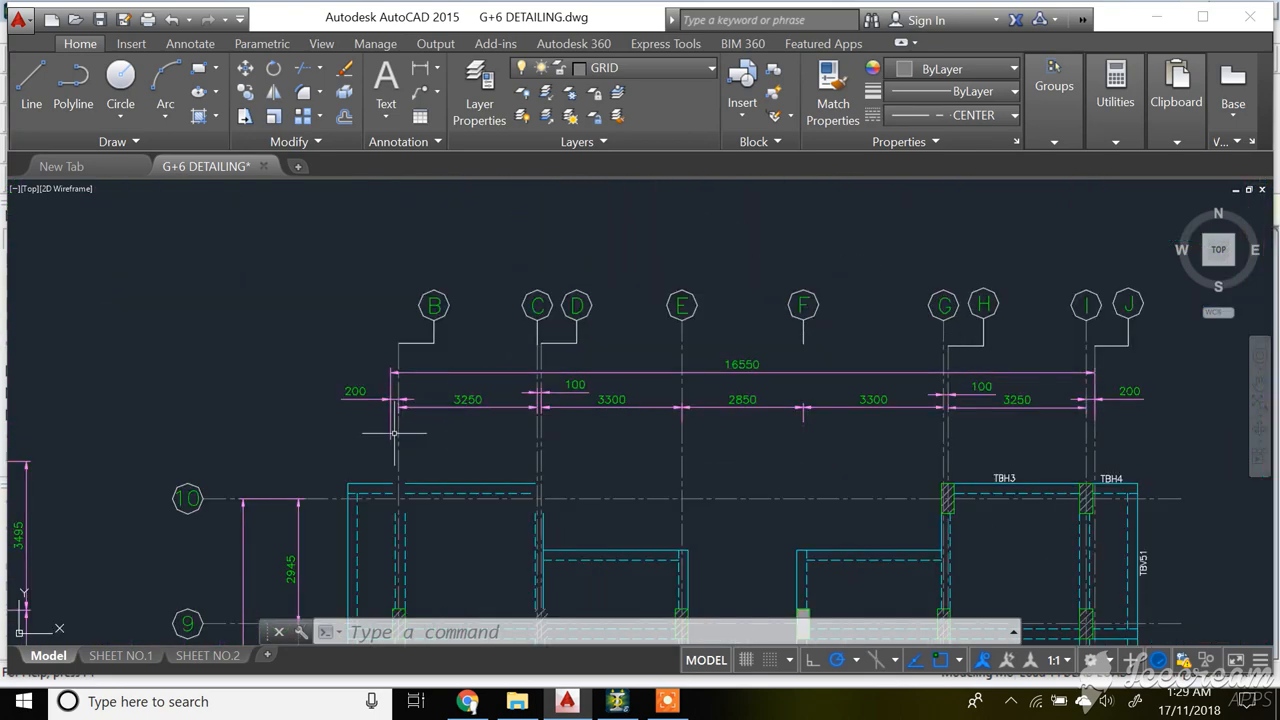
pyautogui.scroll(-4, 471, 343)
pyautogui.scroll(5, 439, 423)
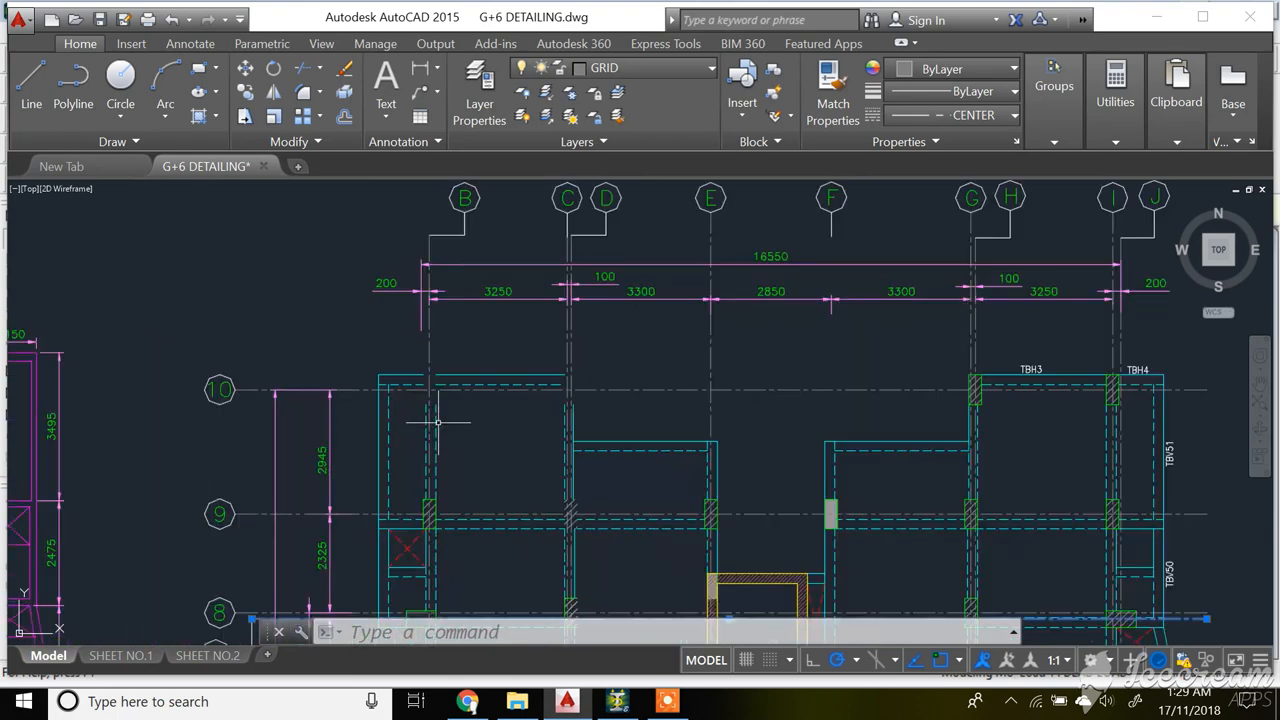
pyautogui.scroll(3, 428, 394)
pyautogui.scroll(-8, 442, 361)
pyautogui.scroll(-4, 440, 345)
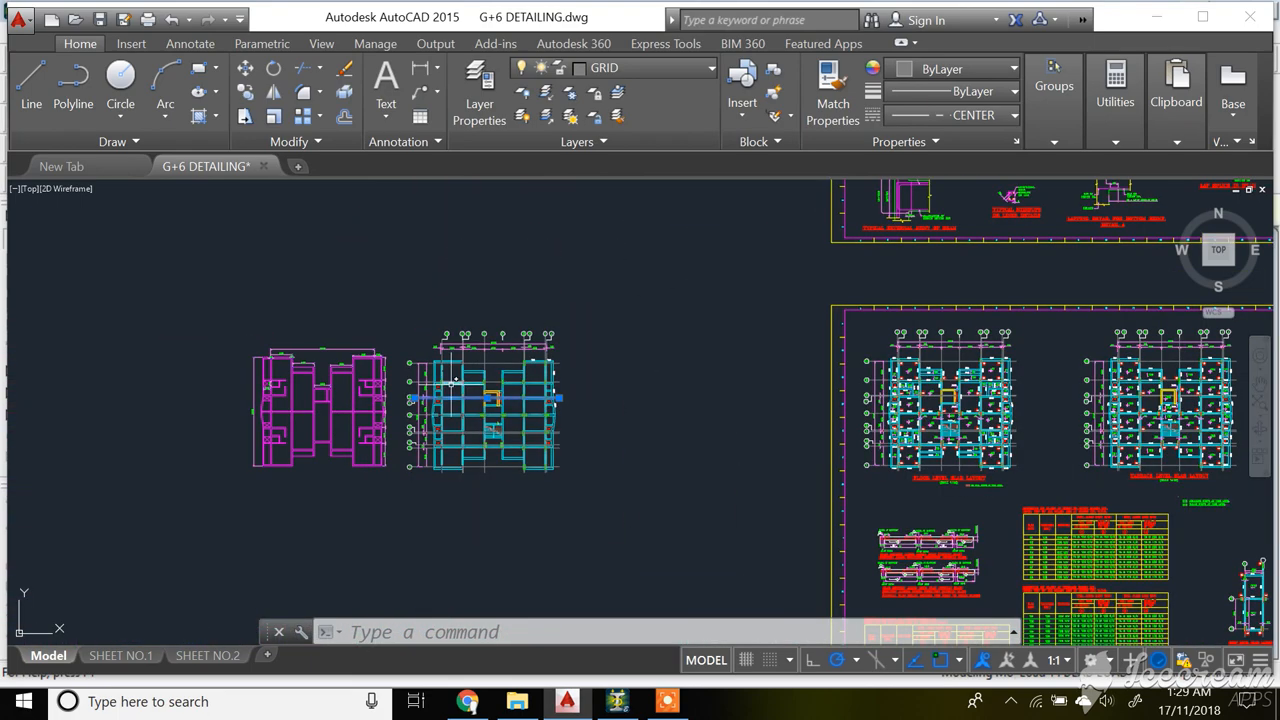
pyautogui.scroll(2, 430, 442)
pyautogui.scroll(-1, 296, 502)
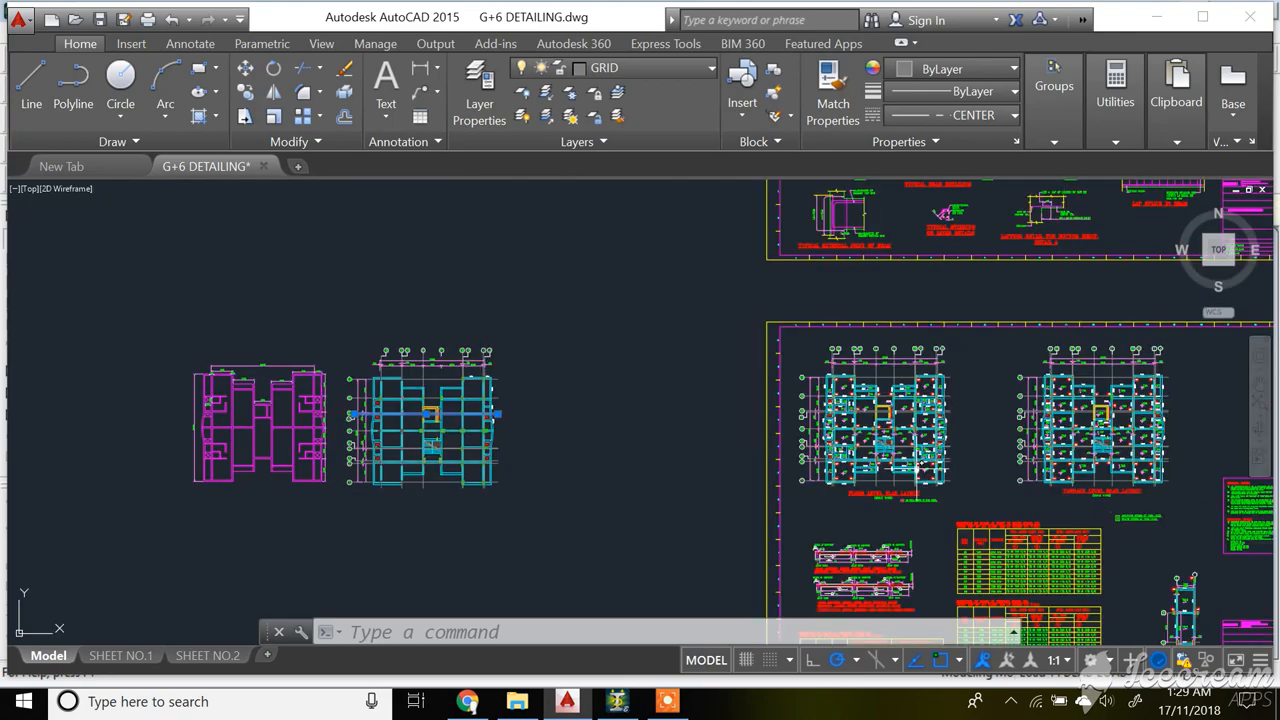
pyautogui.scroll(3, 901, 478)
pyautogui.scroll(1, 598, 500)
pyautogui.scroll(-1, 616, 533)
pyautogui.scroll(-3, 746, 469)
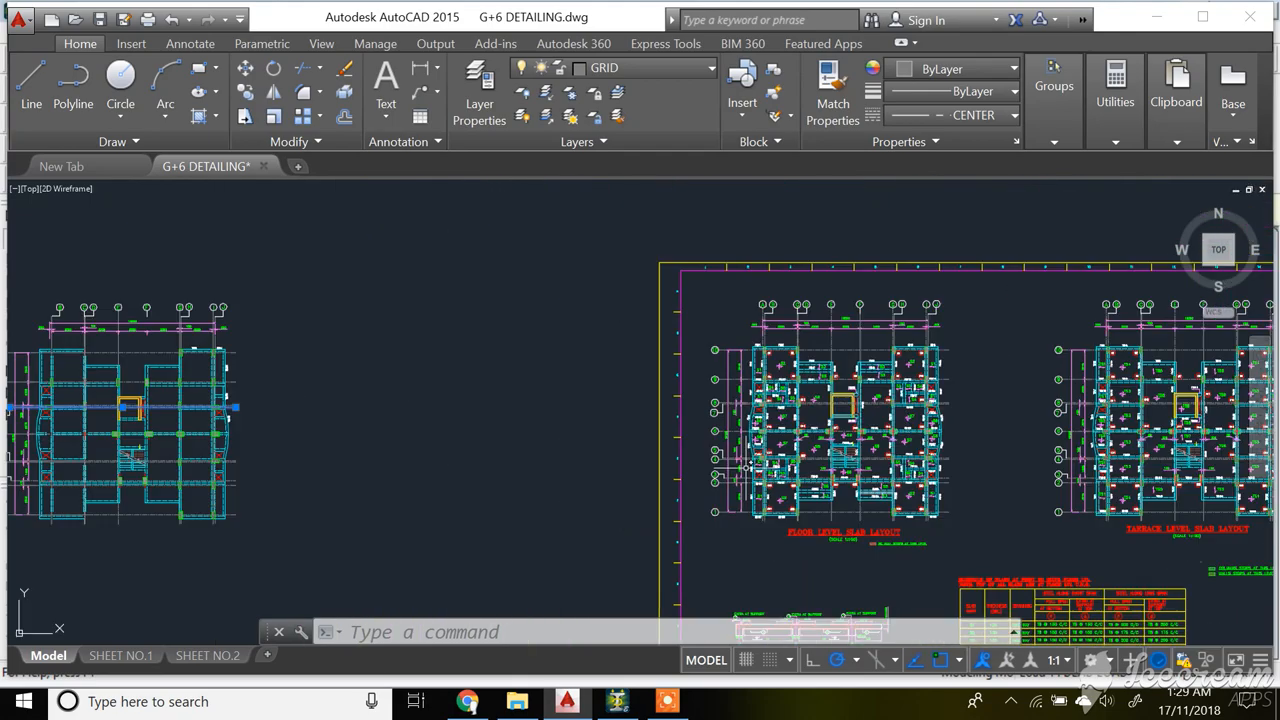
pyautogui.scroll(-2, 941, 434)
pyautogui.scroll(3, 495, 429)
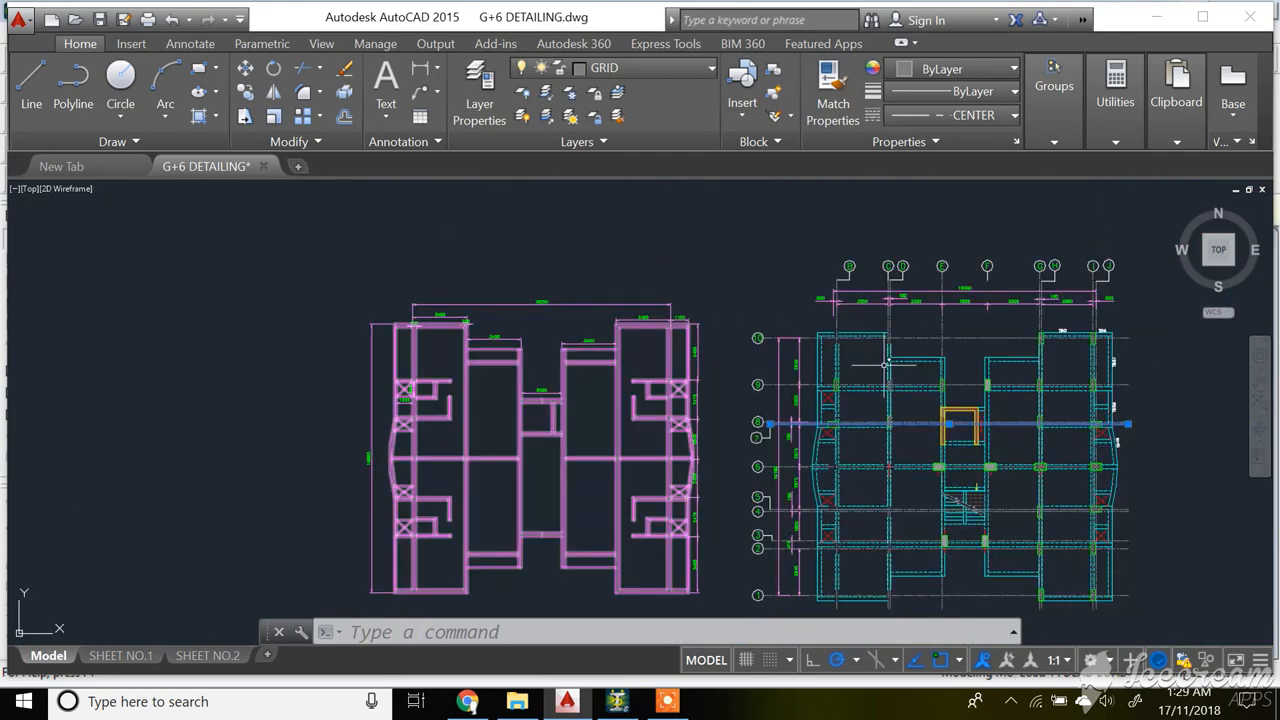
pyautogui.scroll(3, 862, 362)
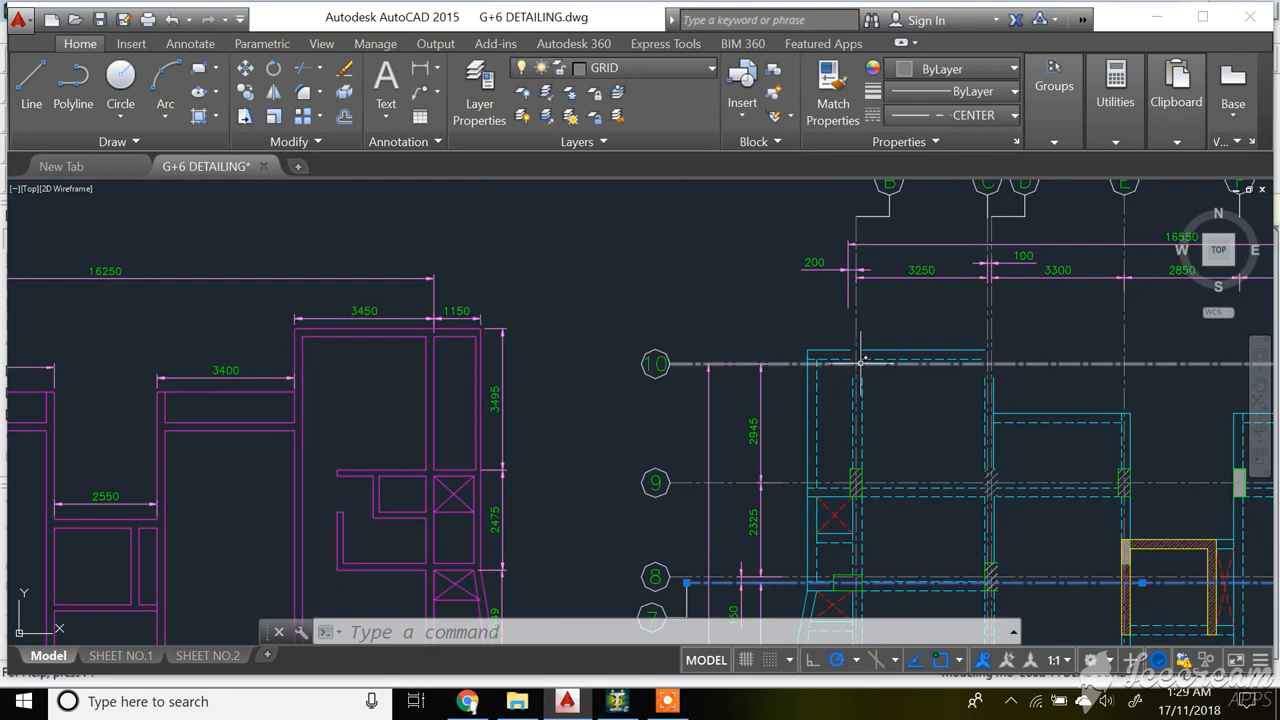
pyautogui.scroll(-5, 856, 330)
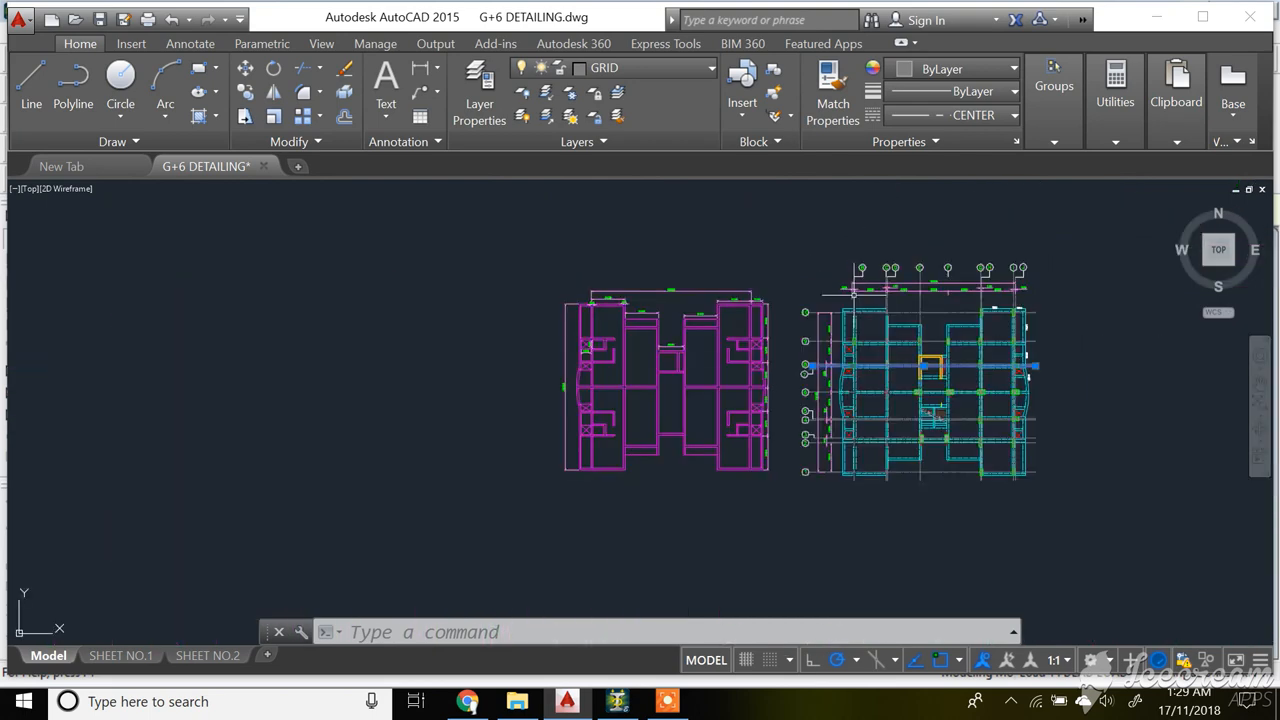
pyautogui.scroll(6, 849, 442)
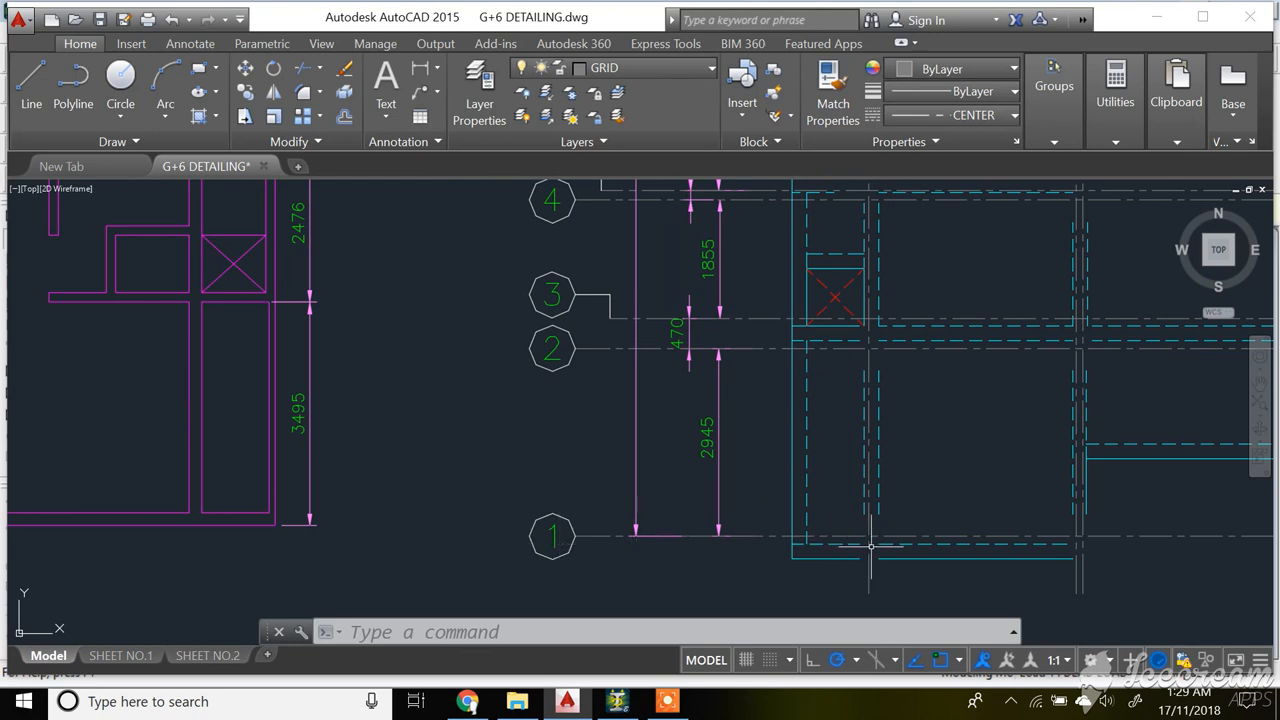
# - Switch to STAAD.Pro and save the modified G+6 structure through the auto-save prompt
pyautogui.click(617, 701)
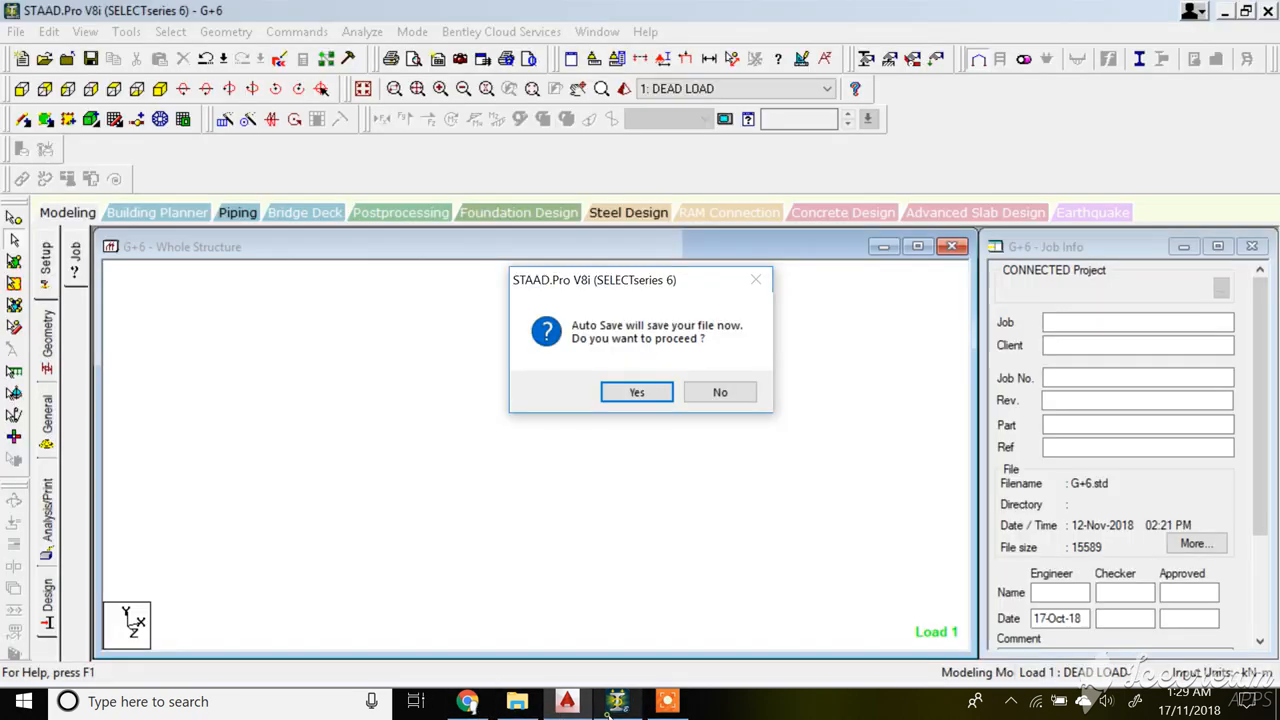
pyautogui.click(638, 394)
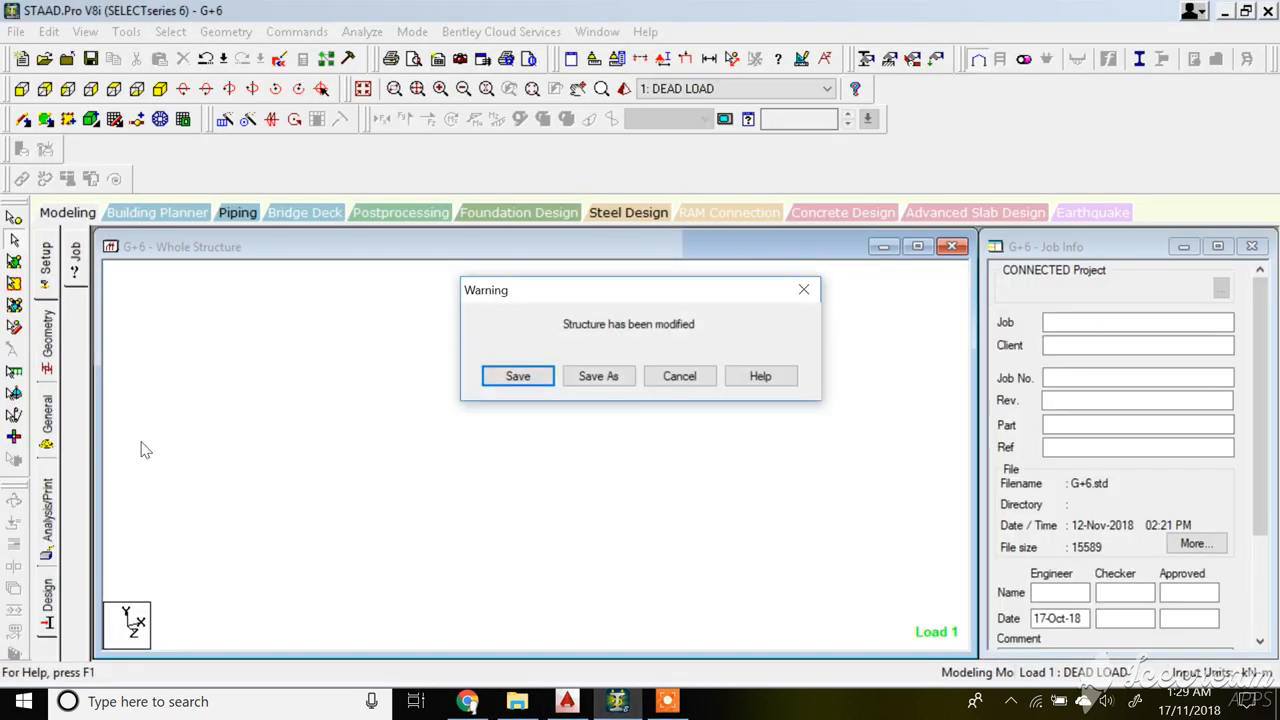
pyautogui.click(520, 377)
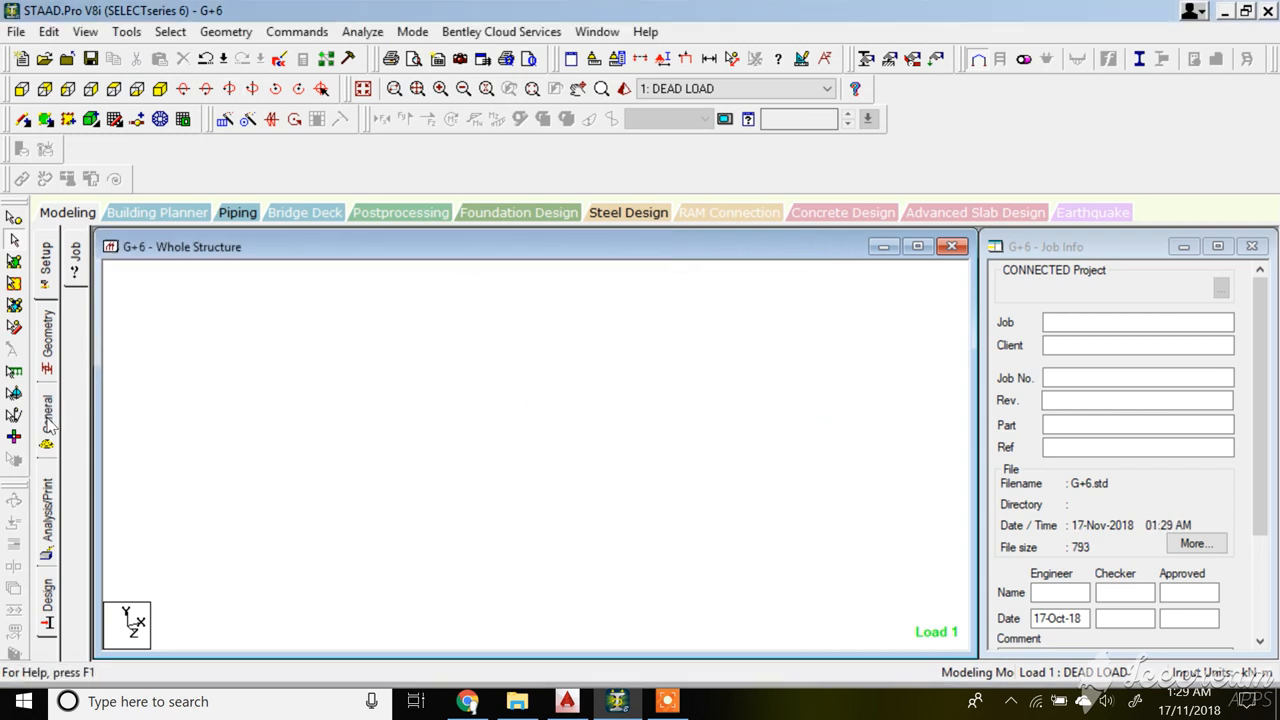
# - Open the geometry tables without the snap grid and enter node 1 at the origin, with X, Y and Z at 0
pyautogui.click(48, 340)
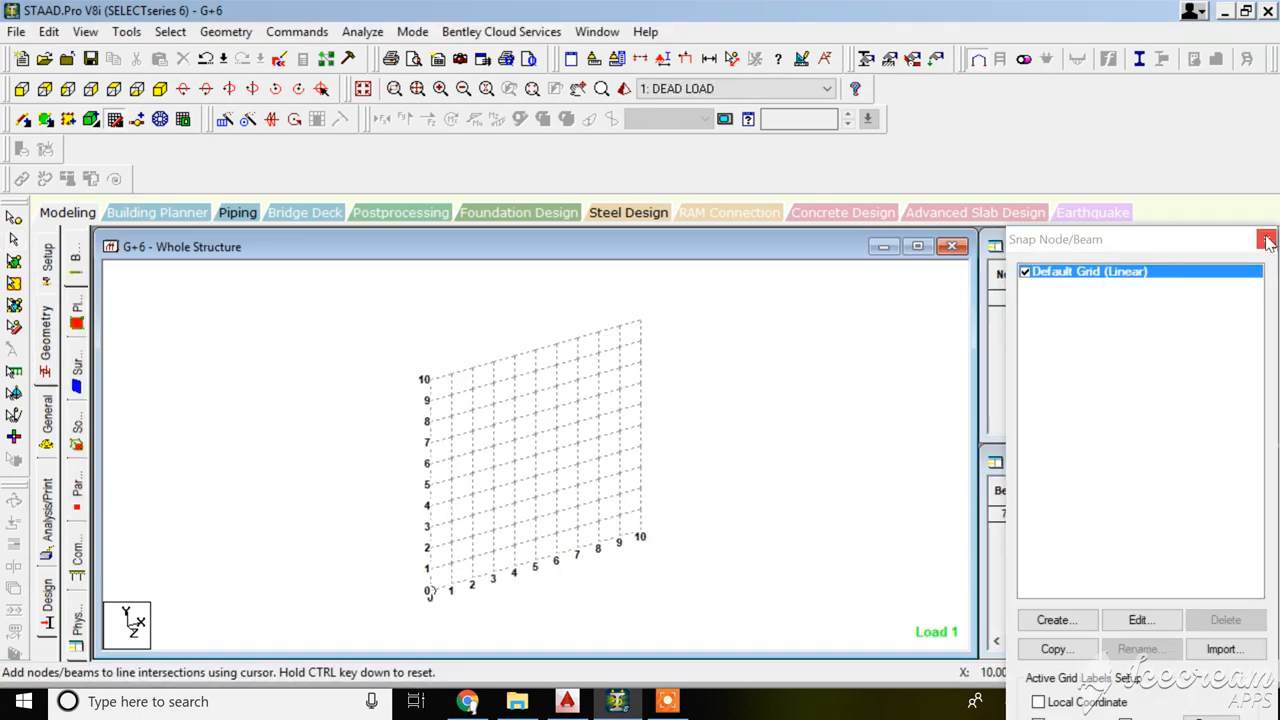
pyautogui.click(1268, 237)
pyautogui.click(1063, 298)
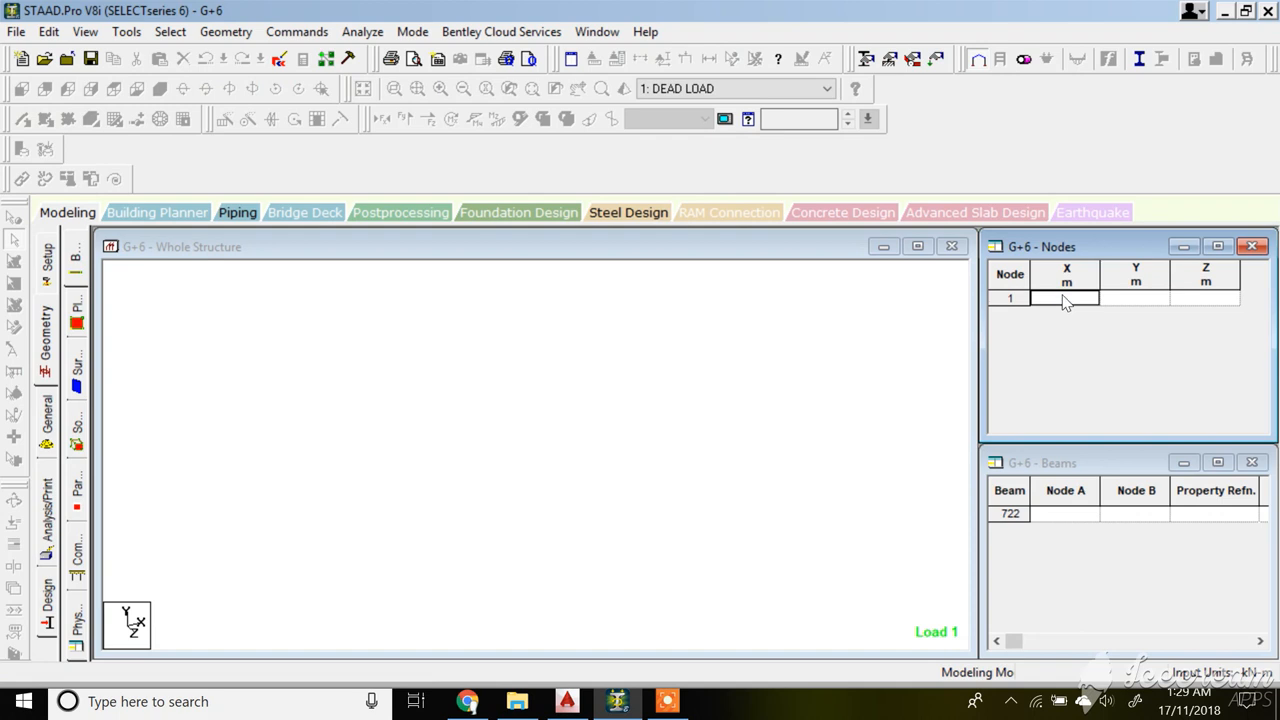
pyautogui.write('0')
pyautogui.press('Return')
pyautogui.press('Return')
pyautogui.press('Return')
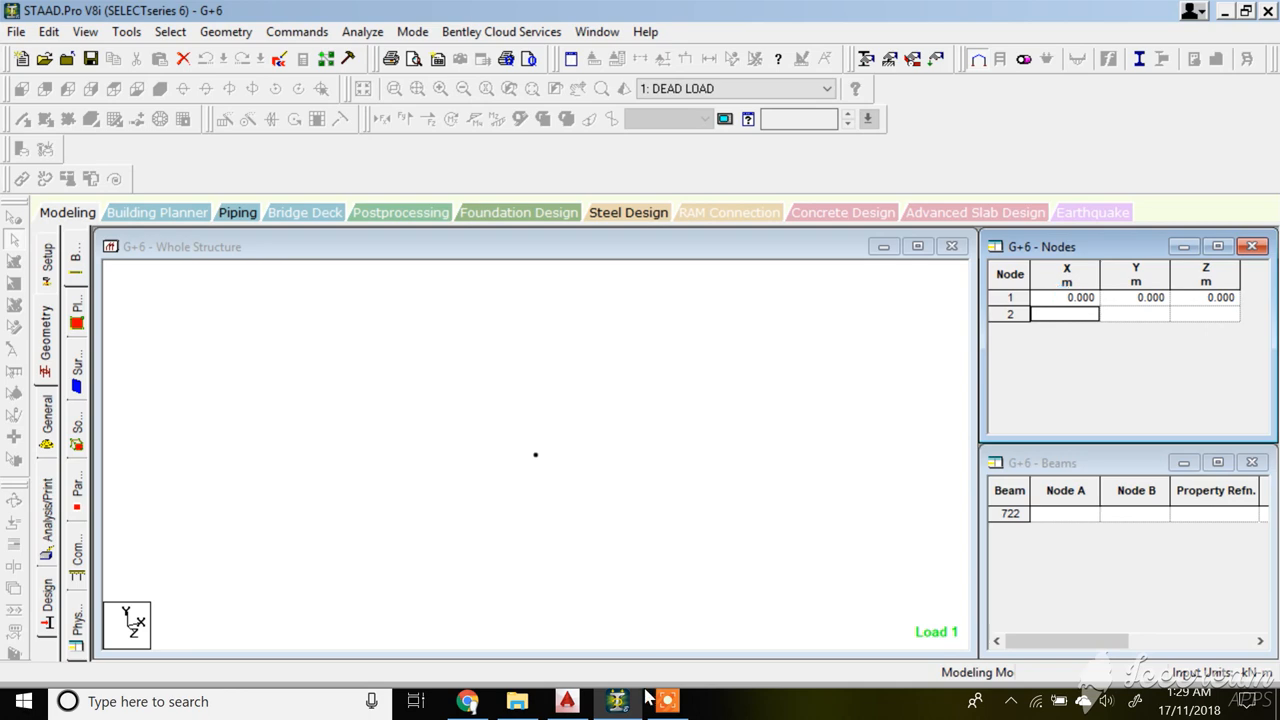
# - Look up the first bay's spacing between grids B and C in the AutoCAD plan, and enter node 2 in STAAD.Pro at X 3.25 m
pyautogui.click(567, 701)
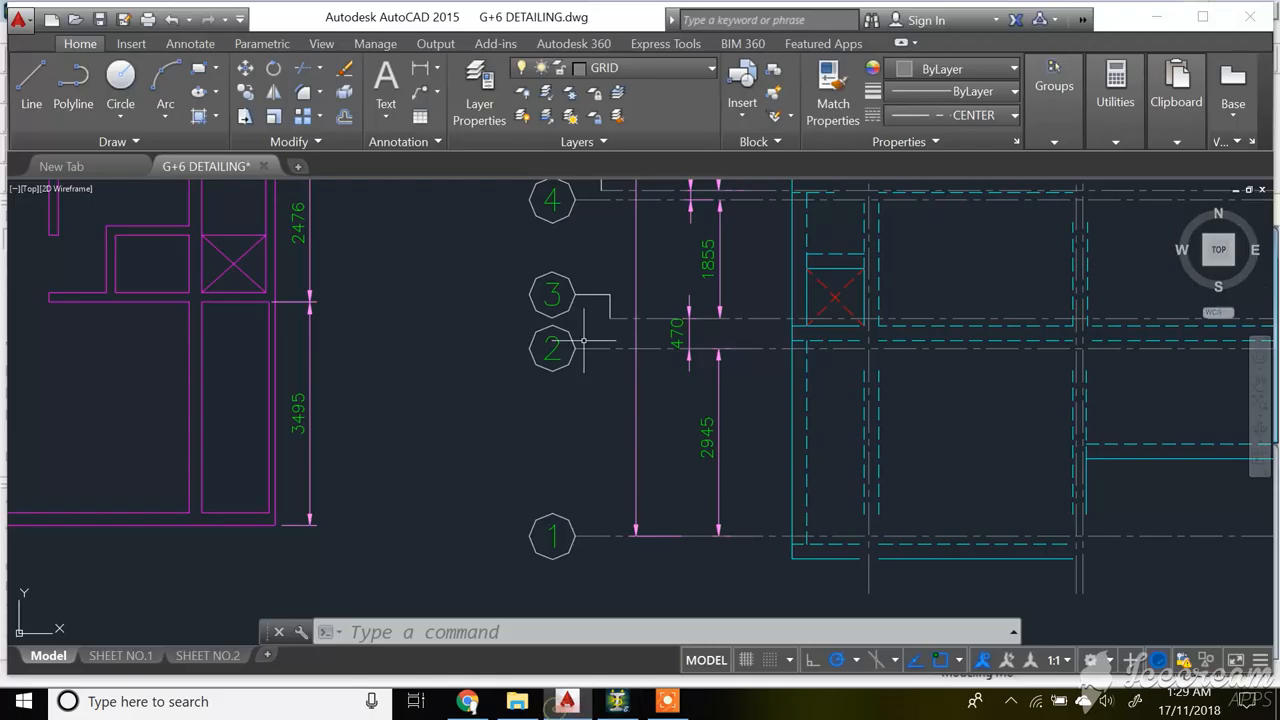
pyautogui.scroll(-2, 540, 533)
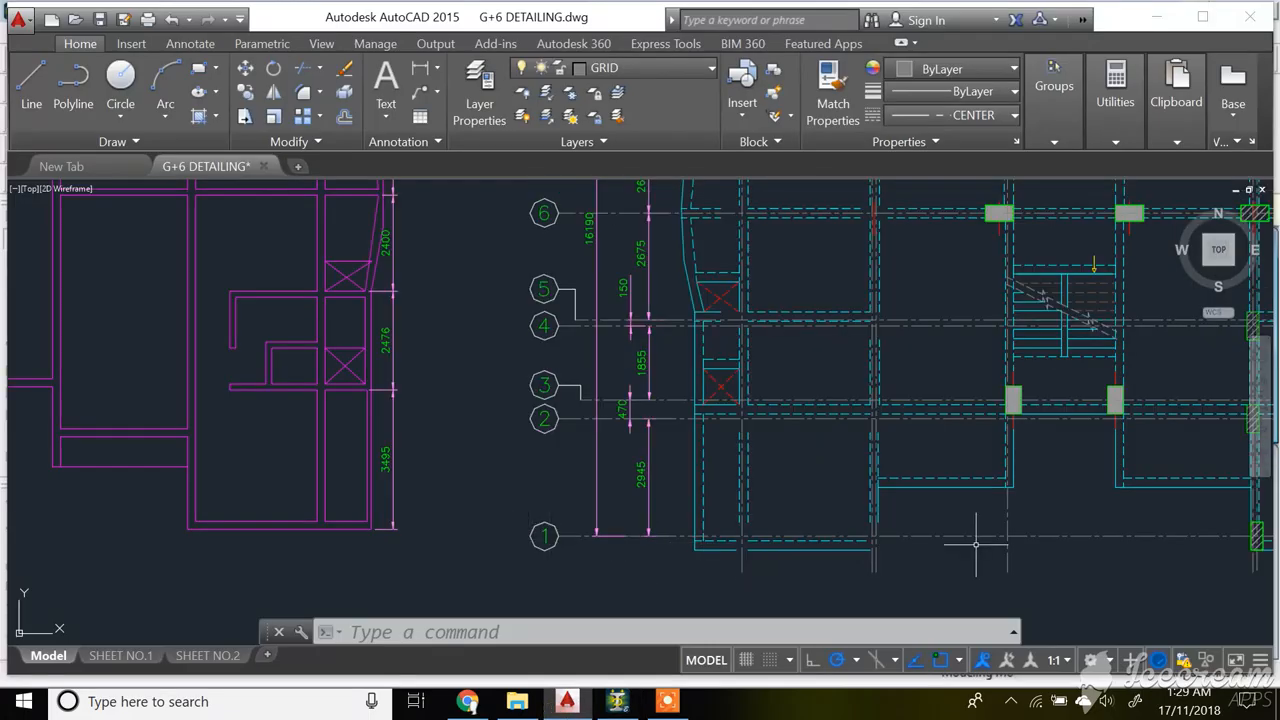
pyautogui.scroll(2, 860, 540)
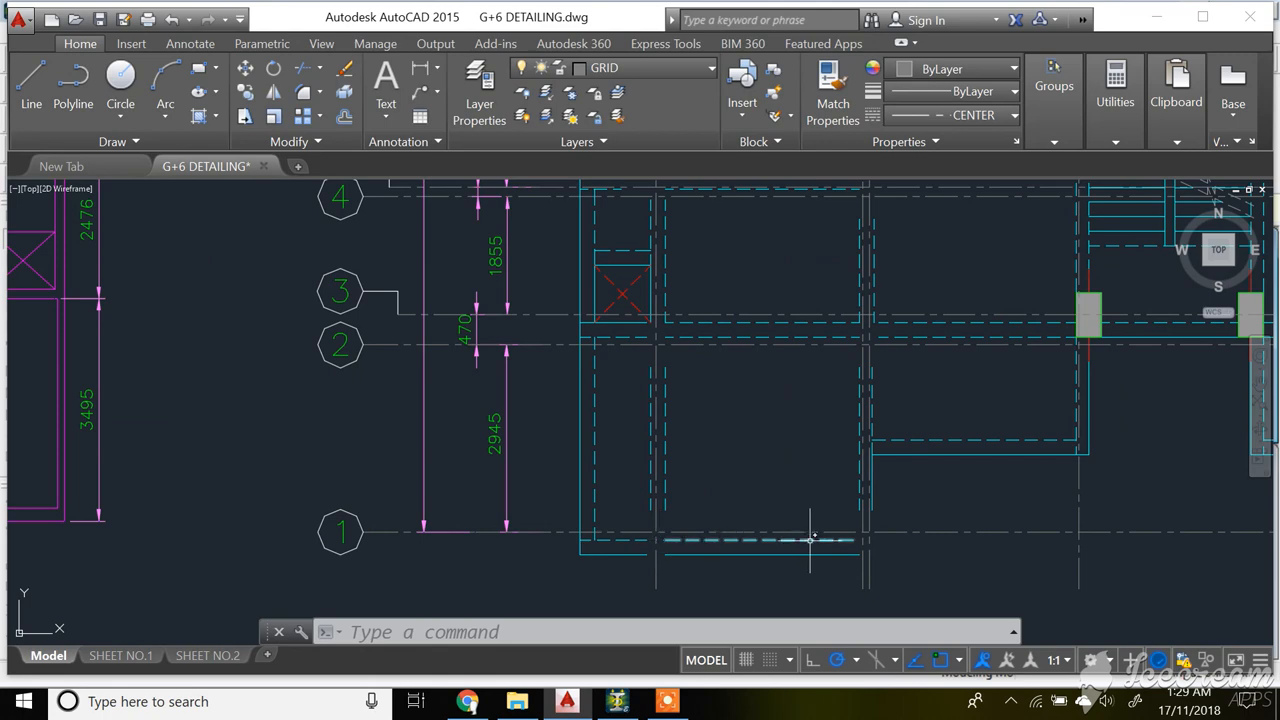
pyautogui.scroll(-5, 800, 290)
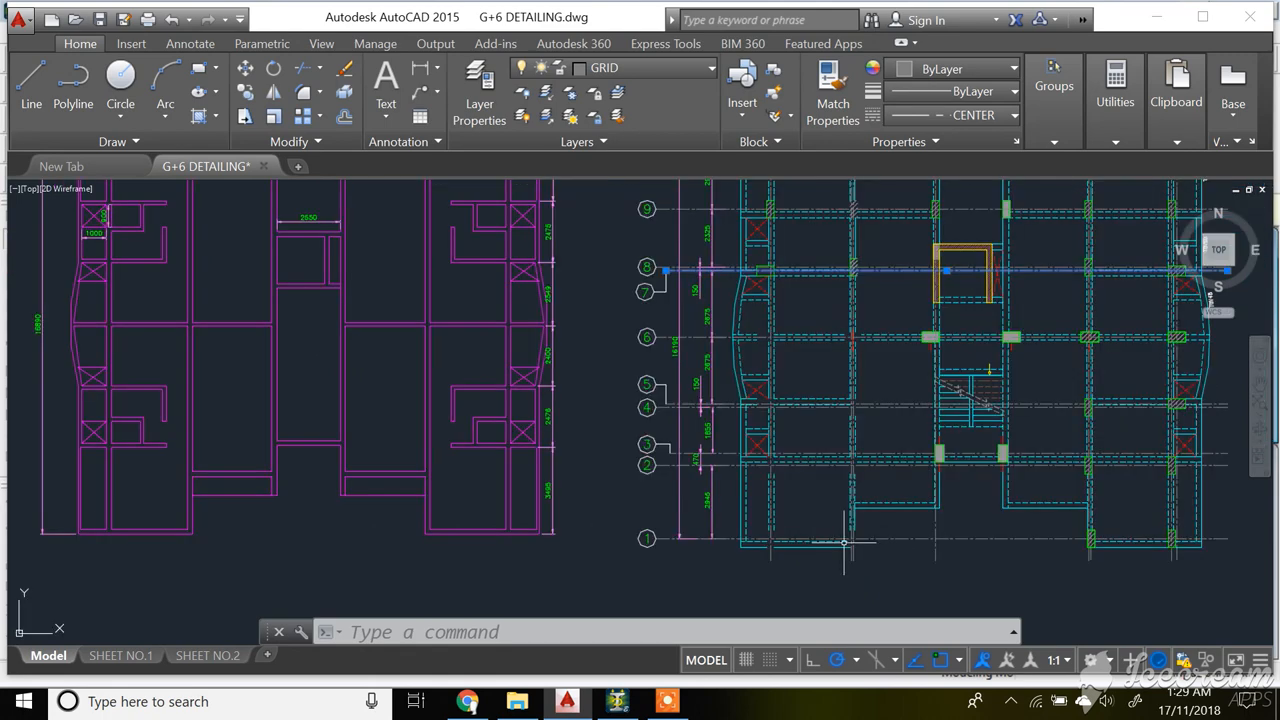
pyautogui.scroll(3, 800, 265)
pyautogui.scroll(4, 798, 271)
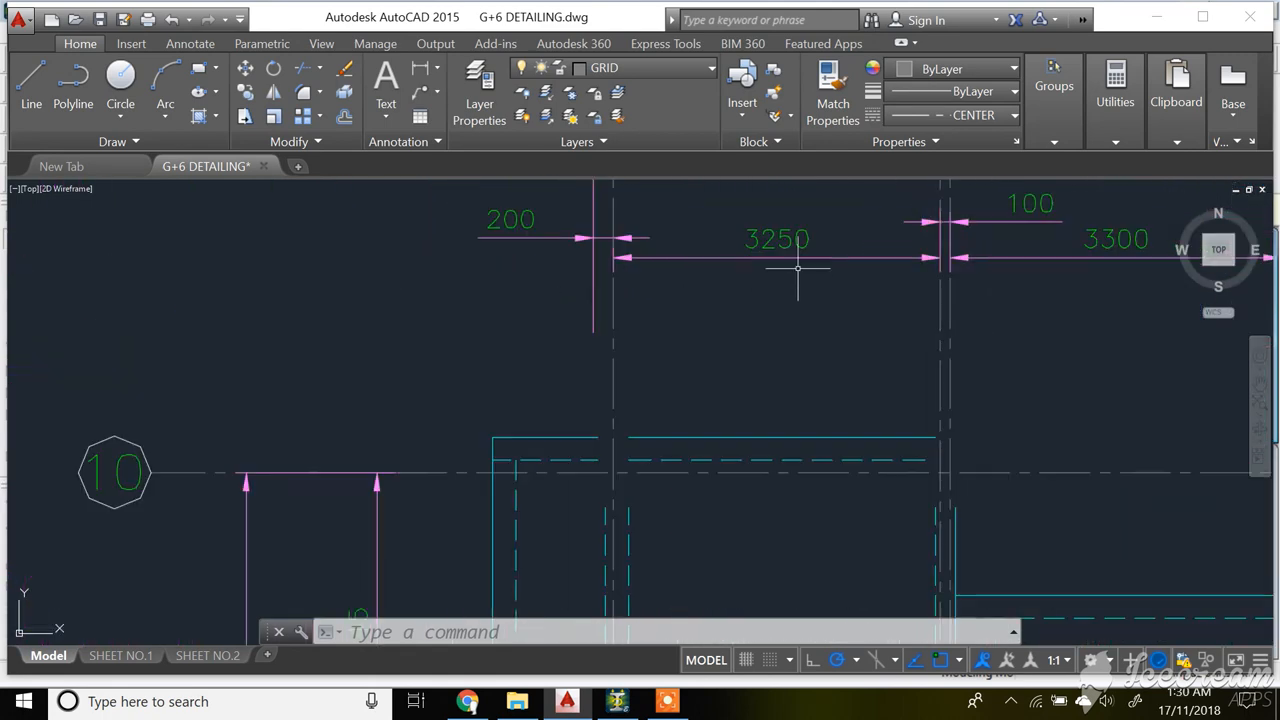
pyautogui.scroll(-4, 798, 268)
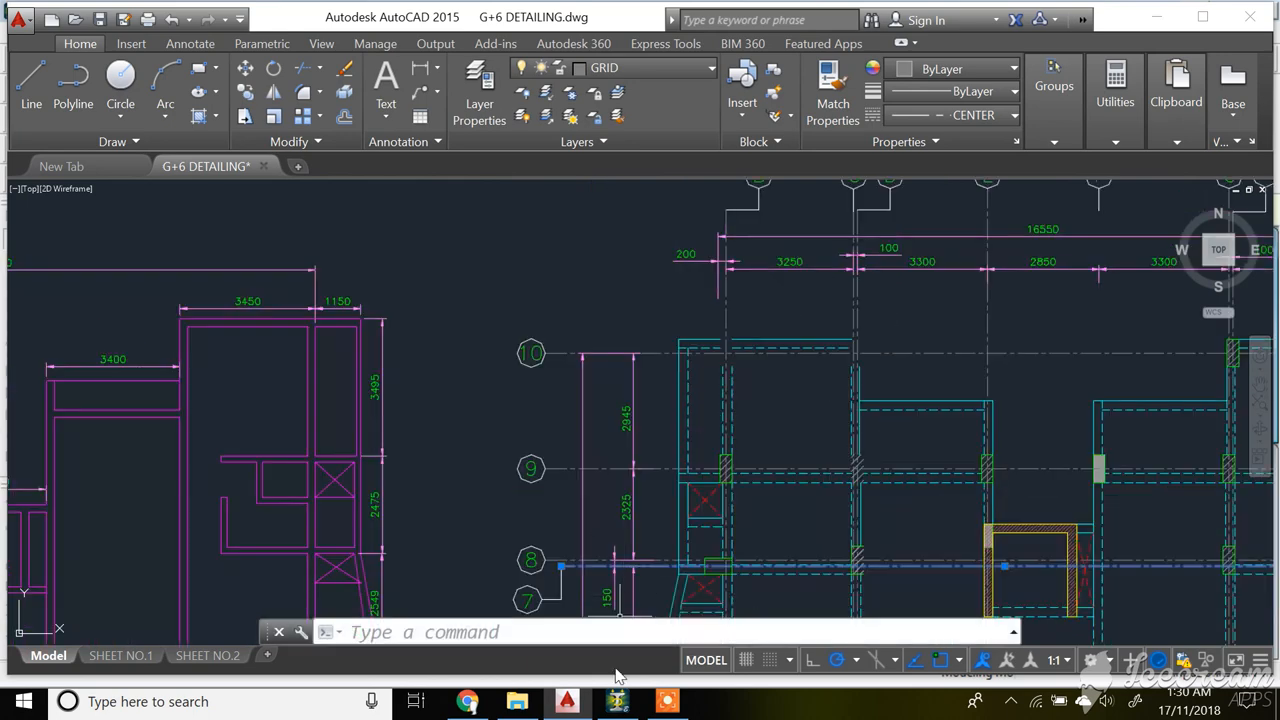
pyautogui.click(617, 702)
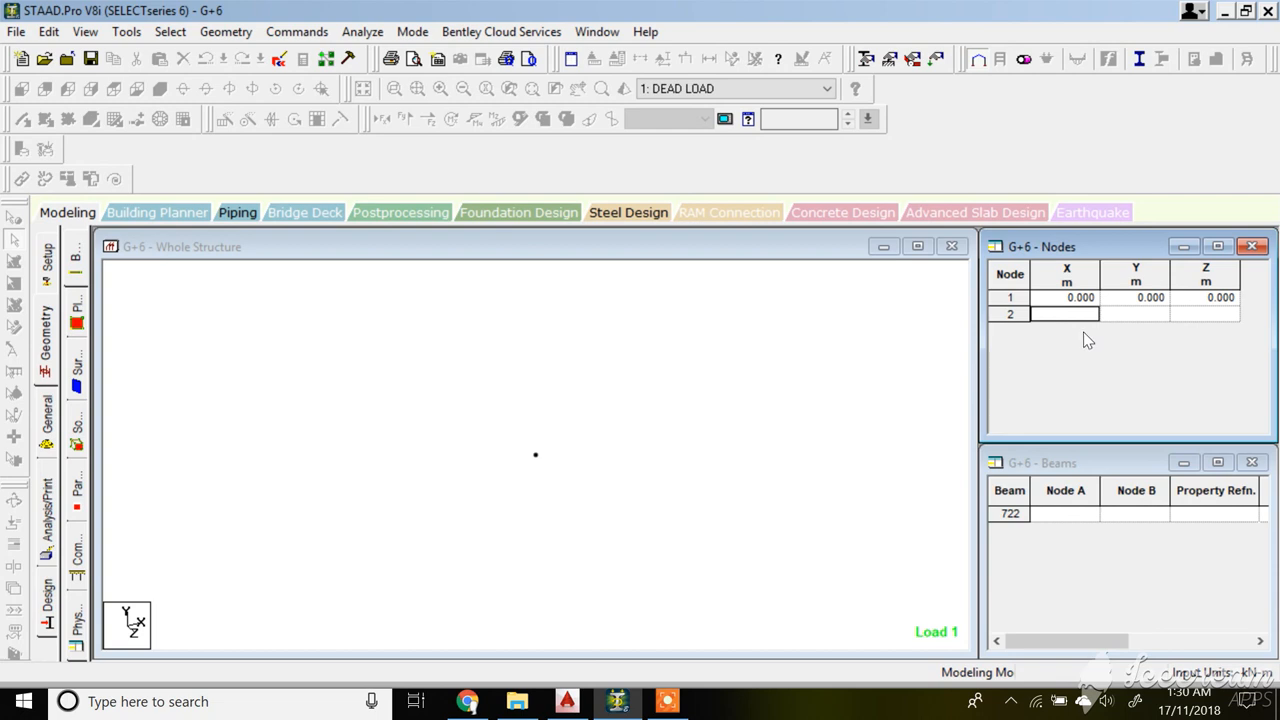
pyautogui.write('3.25')
pyautogui.press('Tab')
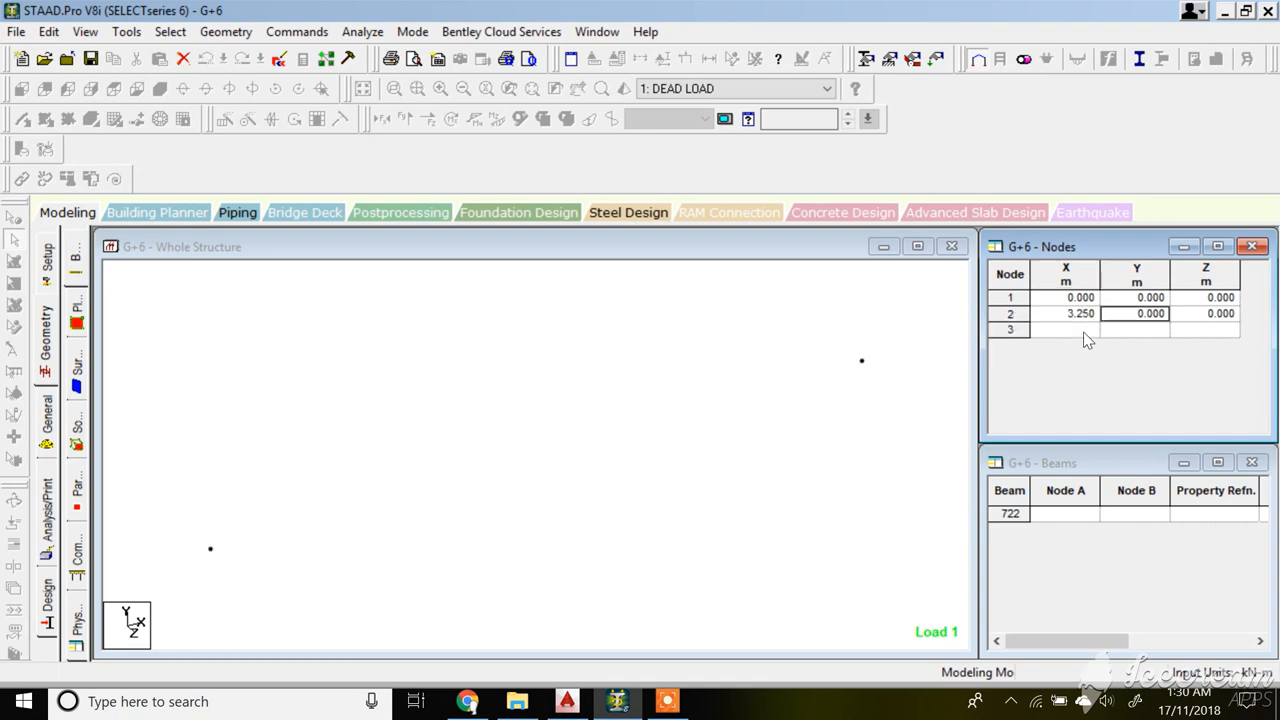
pyautogui.press('Tab')
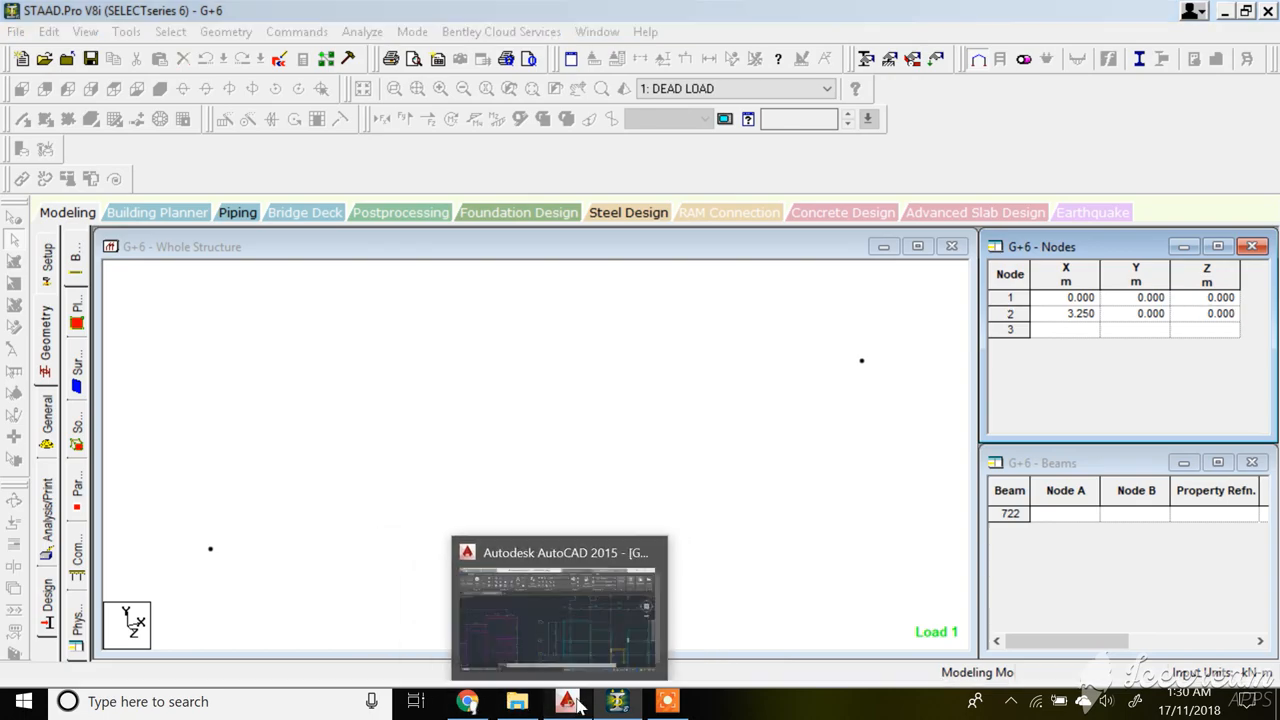
# - Check the next bay's spacing up to grid E in the AutoCAD plan, and enter node 3 in STAAD.Pro at X 6.55 m
pyautogui.click(580, 704)
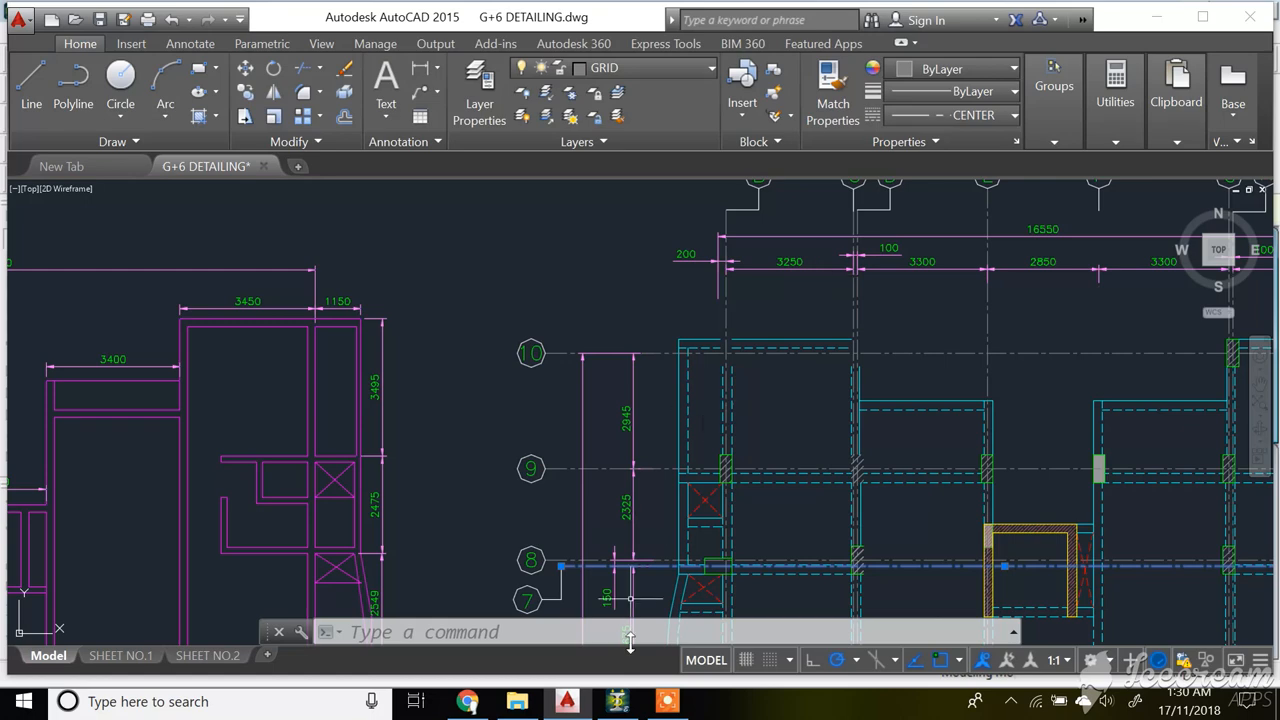
pyautogui.click(617, 703)
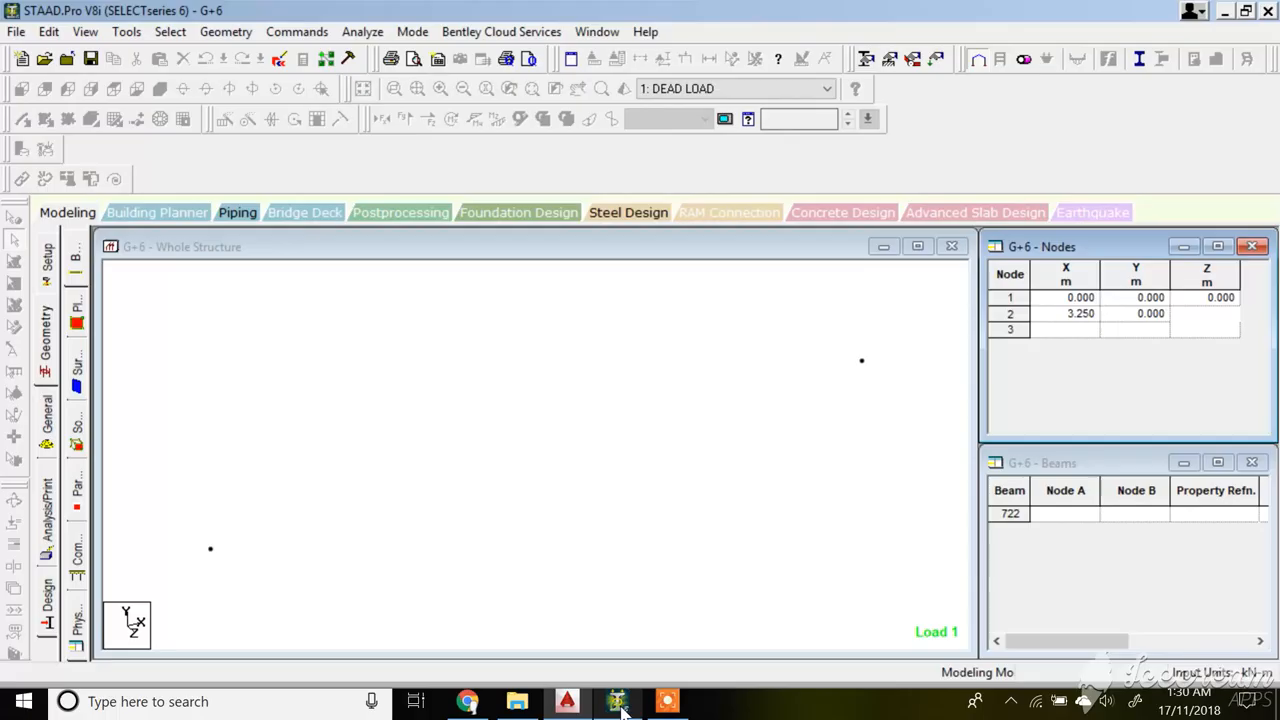
pyautogui.click(1093, 331)
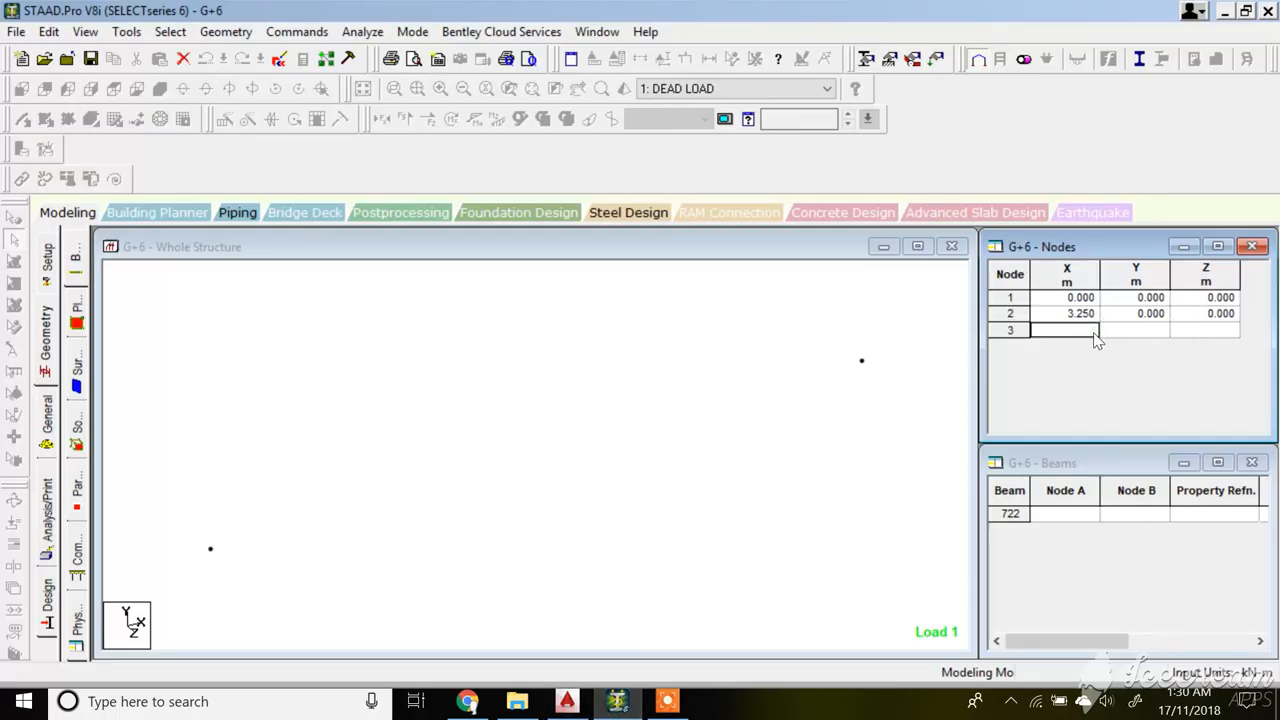
pyautogui.write('6.55')
pyautogui.press('Return')
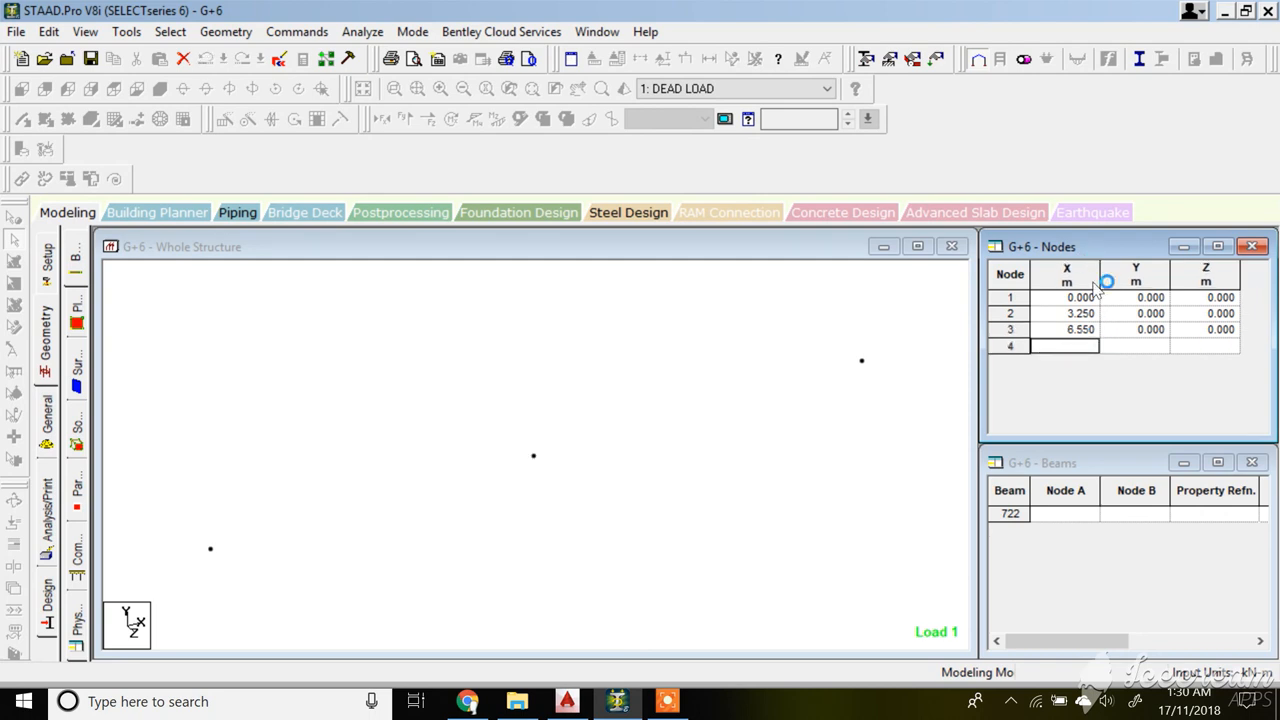
# - Switch to the AutoCAD plan and examine the column layout along grid E and the spacing between grids E and F
pyautogui.click(566, 701)
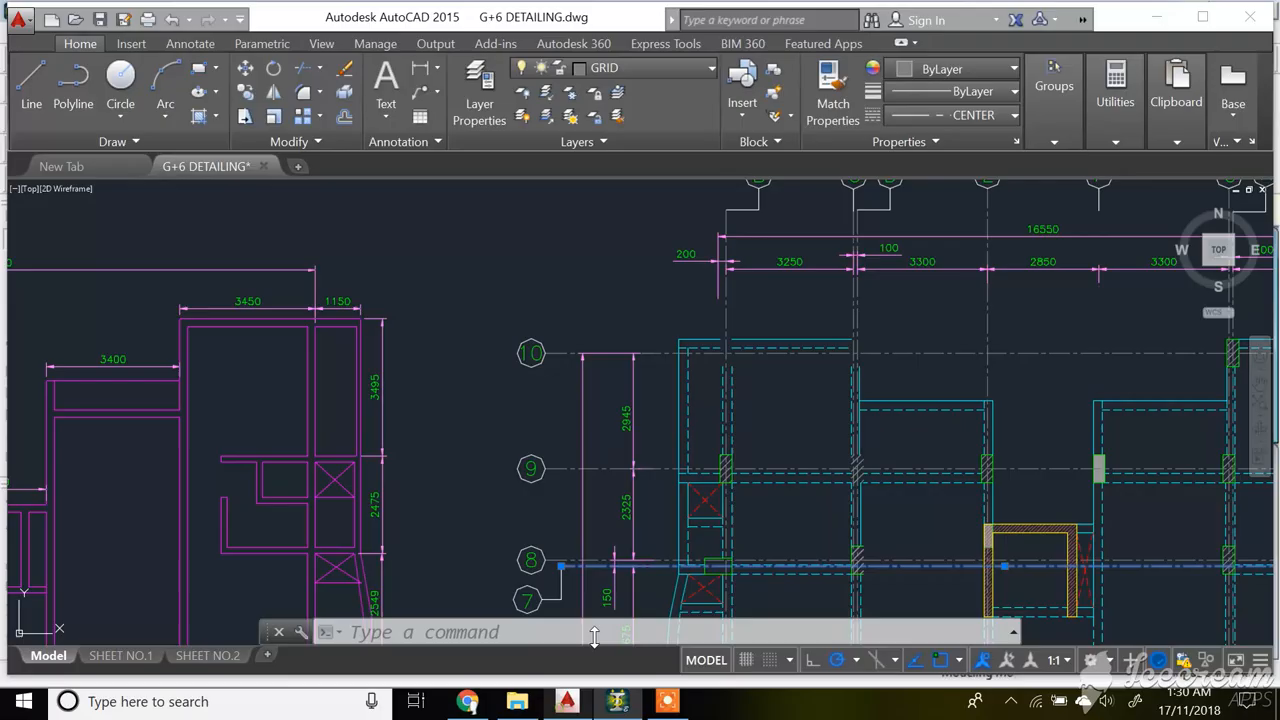
pyautogui.scroll(-4, 665, 465)
pyautogui.scroll(5, 611, 571)
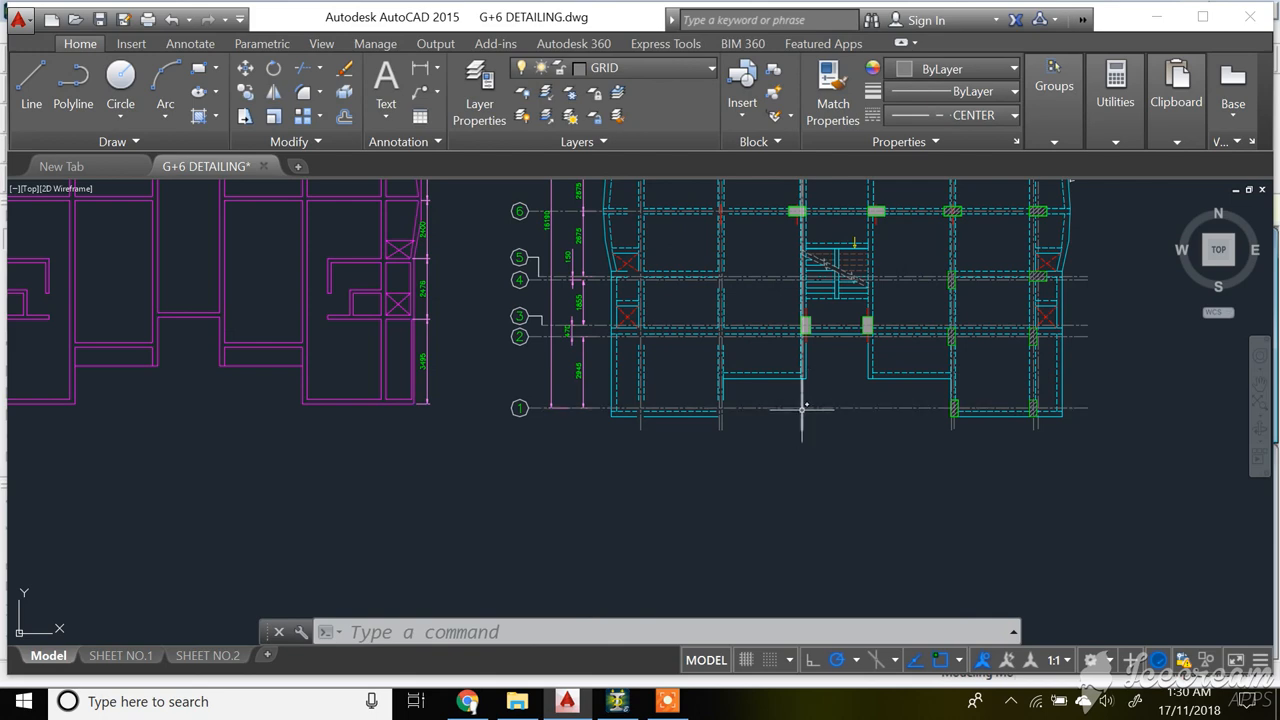
pyautogui.scroll(2, 795, 412)
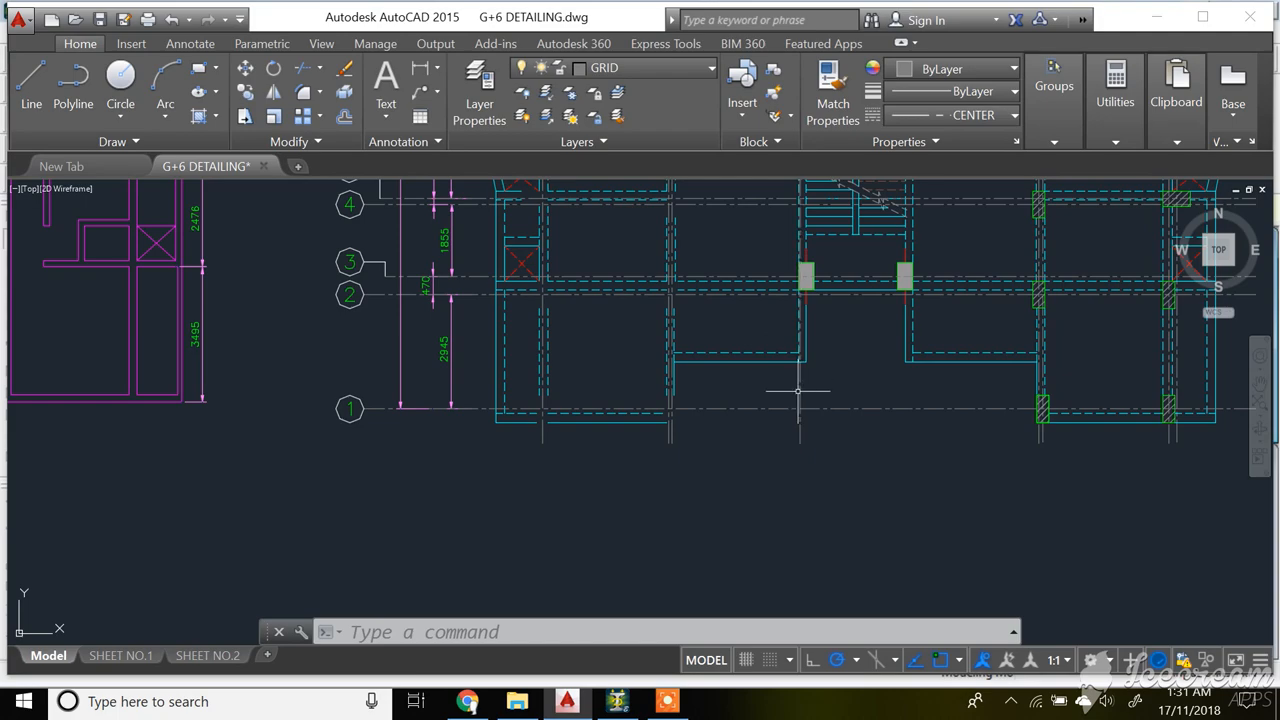
pyautogui.scroll(-5, 796, 405)
pyautogui.scroll(-2, 796, 405)
pyautogui.scroll(5, 785, 320)
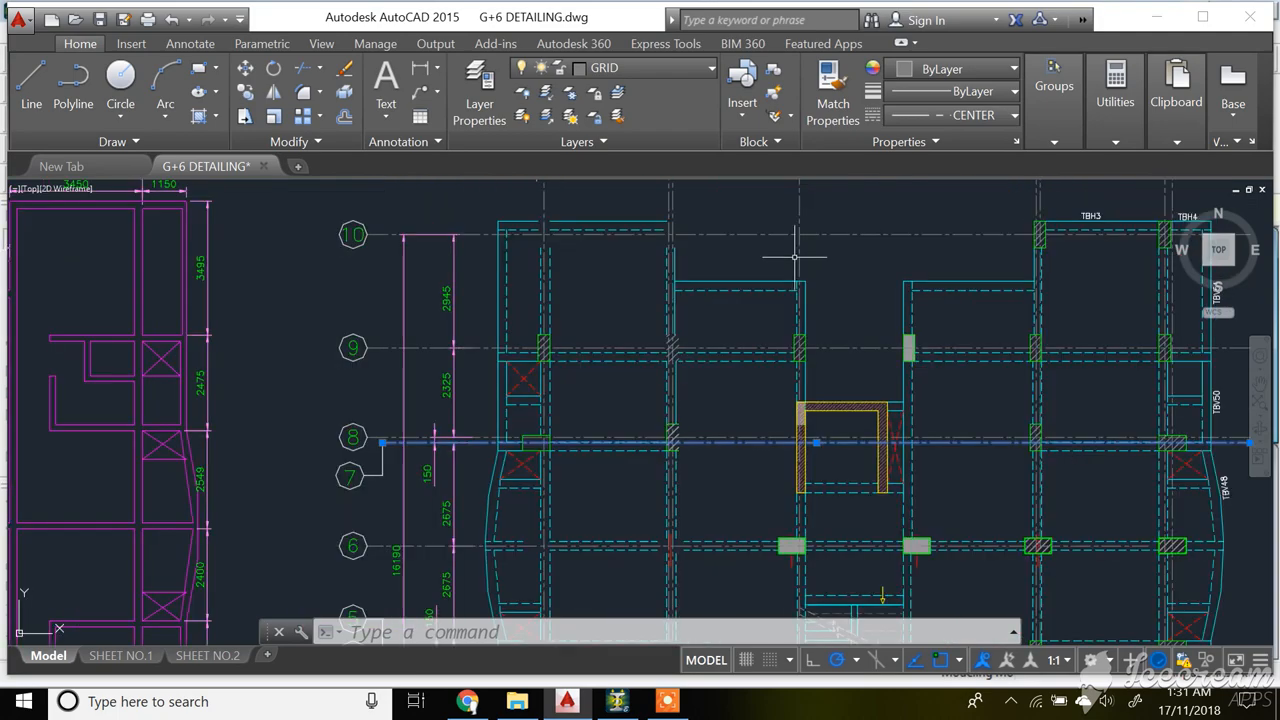
pyautogui.scroll(-3, 775, 270)
pyautogui.scroll(5, 770, 238)
pyautogui.scroll(2, 770, 238)
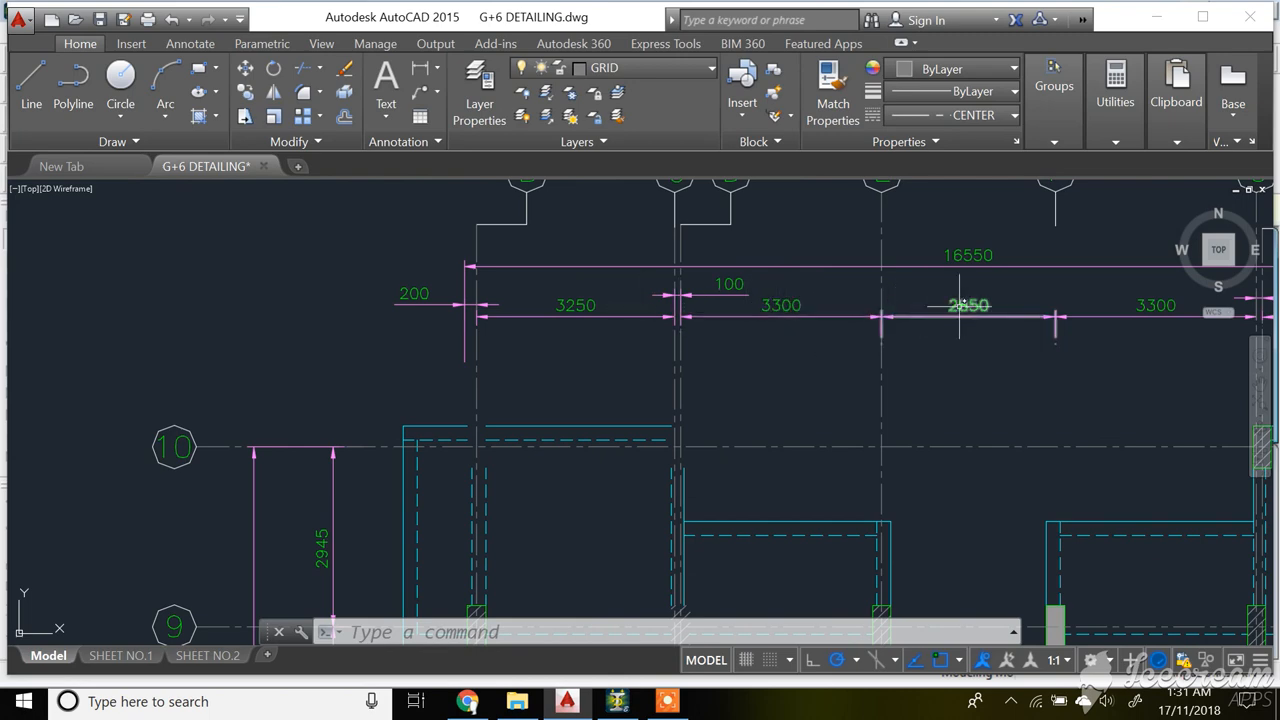
pyautogui.scroll(-1, 766, 337)
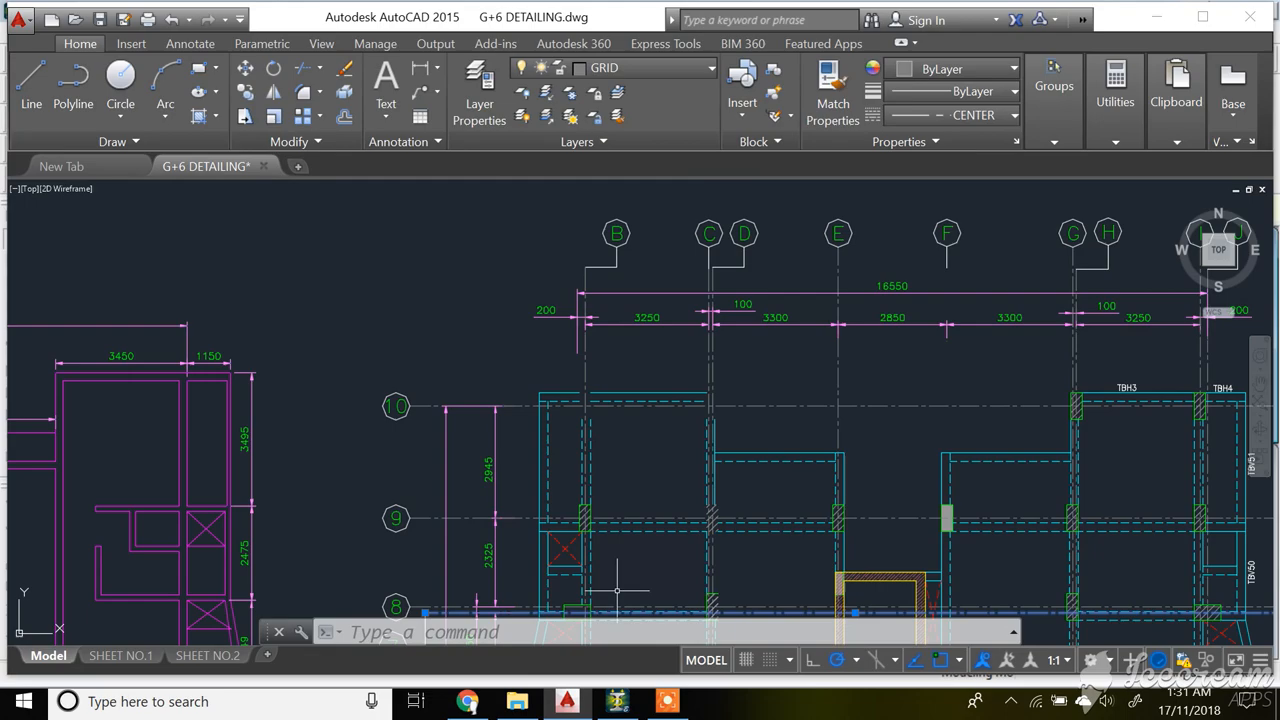
# - Return to STAAD.Pro and enter node 4 at X 9.4 m and node 5 at X 13.3 m
pyautogui.click(619, 704)
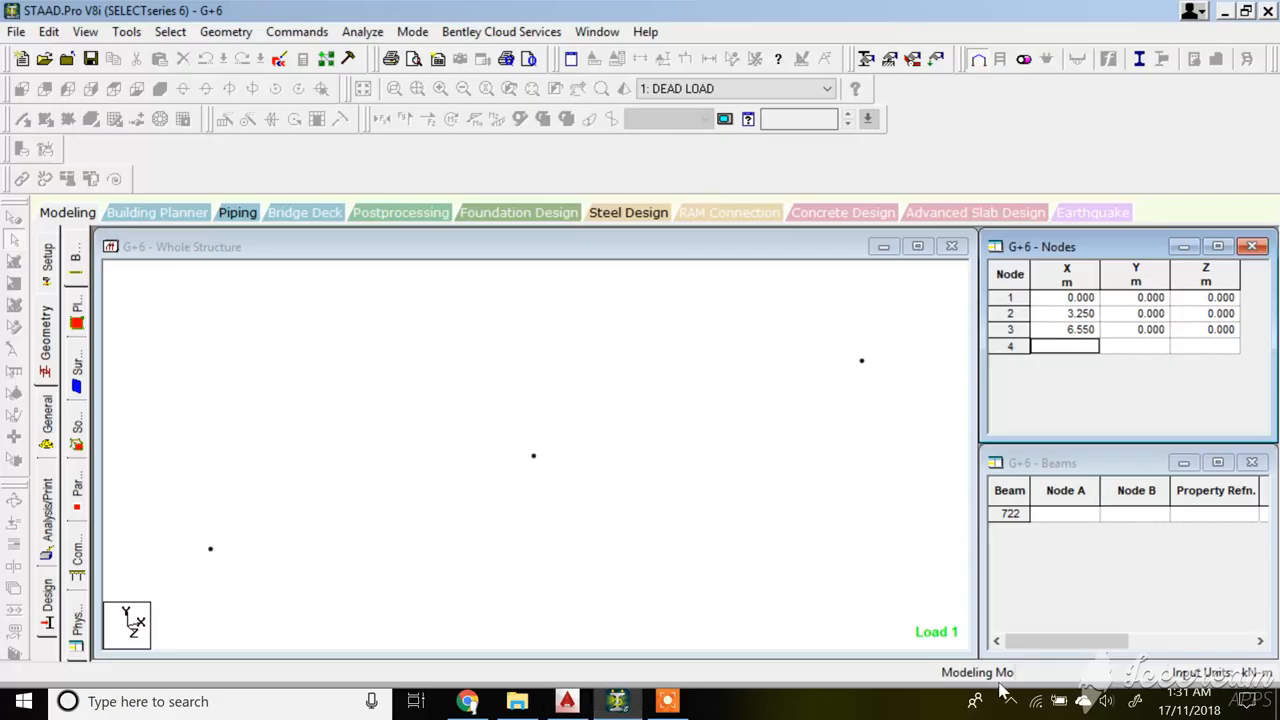
pyautogui.click(667, 701)
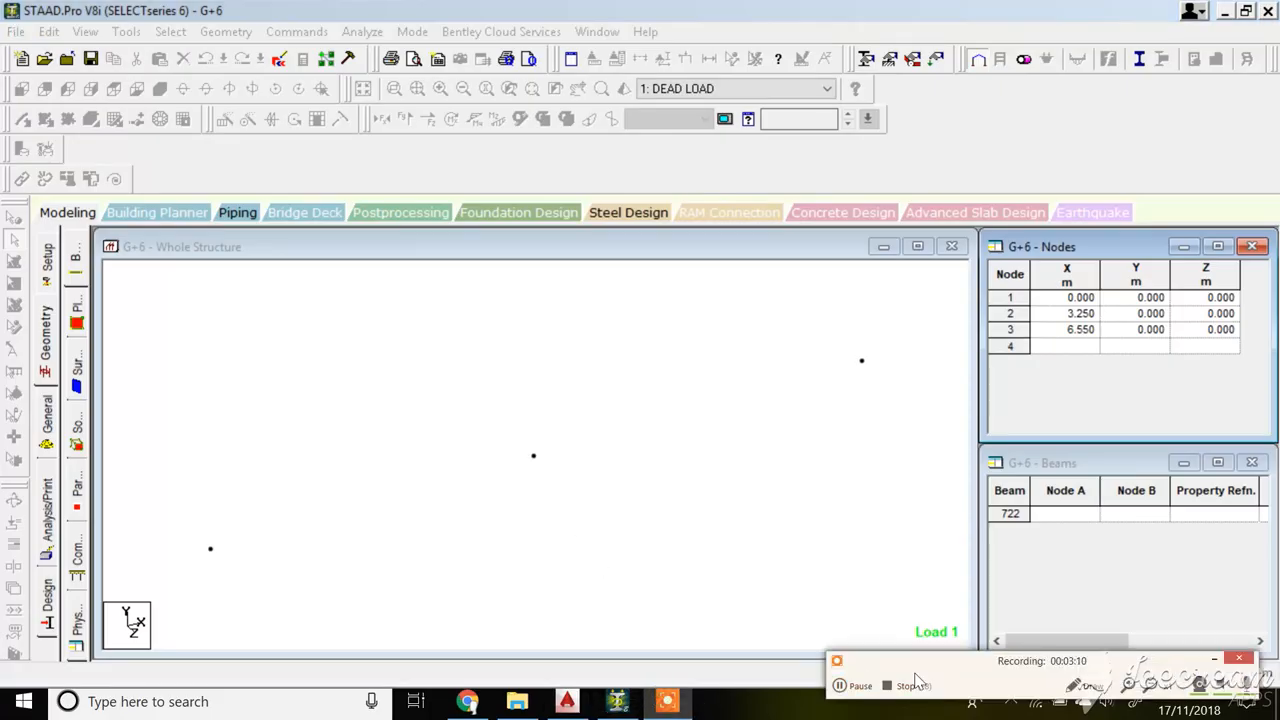
pyautogui.click(1078, 350)
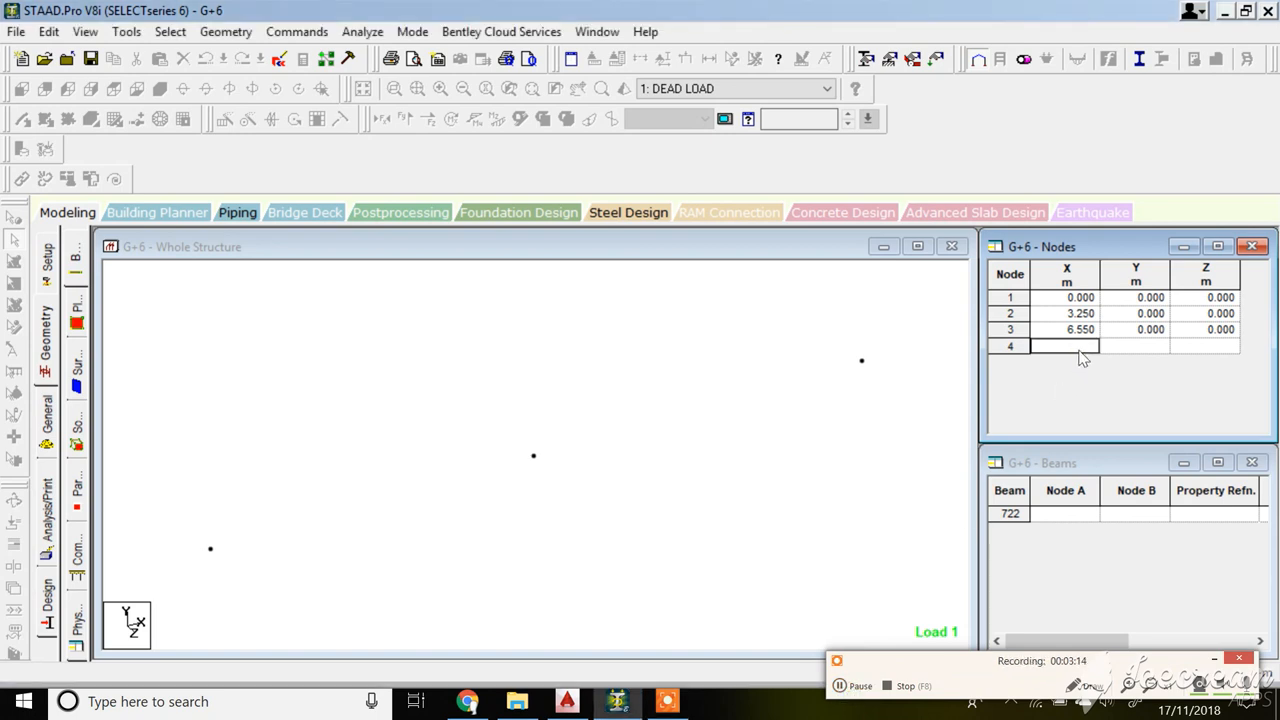
pyautogui.write('9.4')
pyautogui.press('Return')
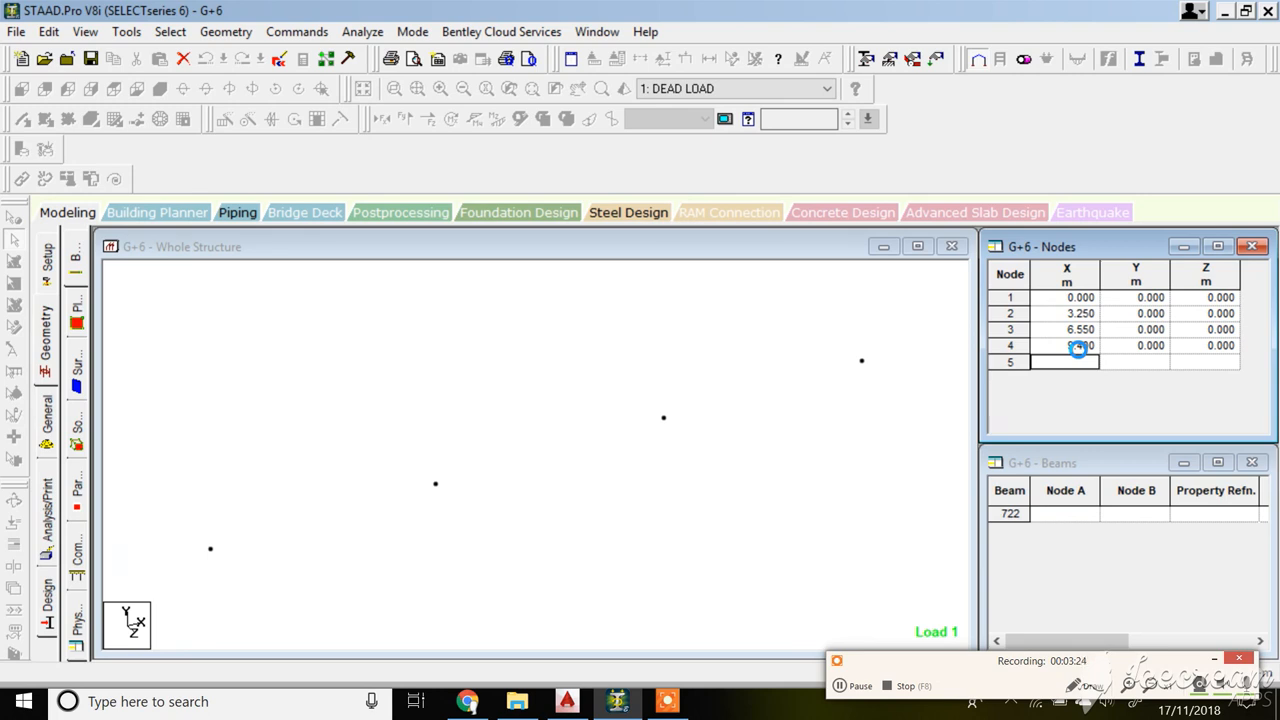
pyautogui.write('13')
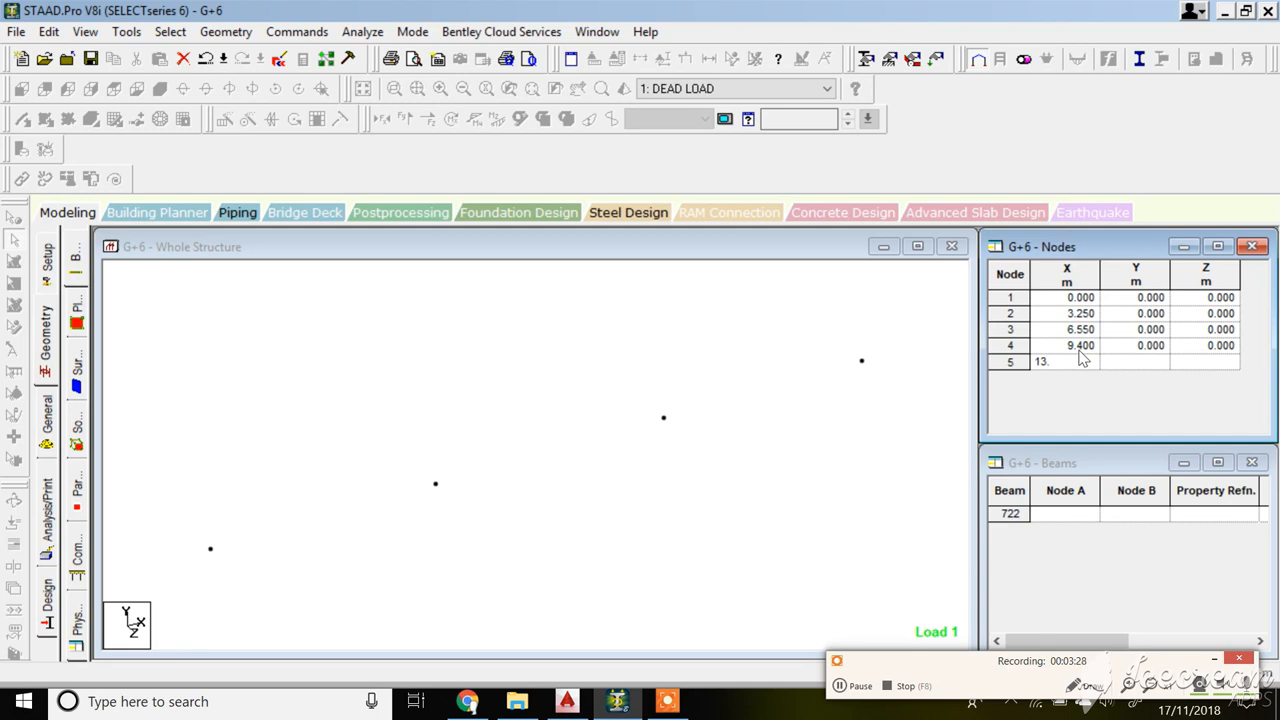
pyautogui.write('.3')
pyautogui.press('Tab')
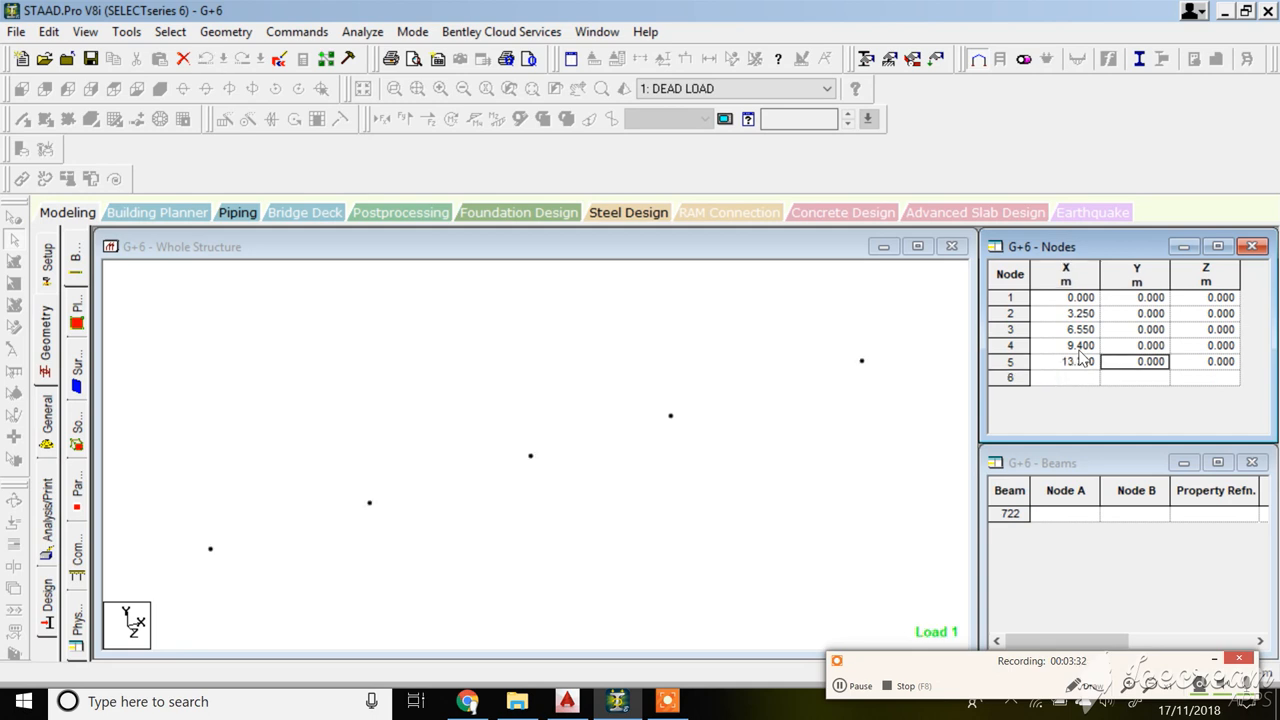
# - Check the last bay's spacing and the overall grid length in the AutoCAD plan, and enter node 6 in STAAD.Pro at X 16.55 m
pyautogui.click(567, 701)
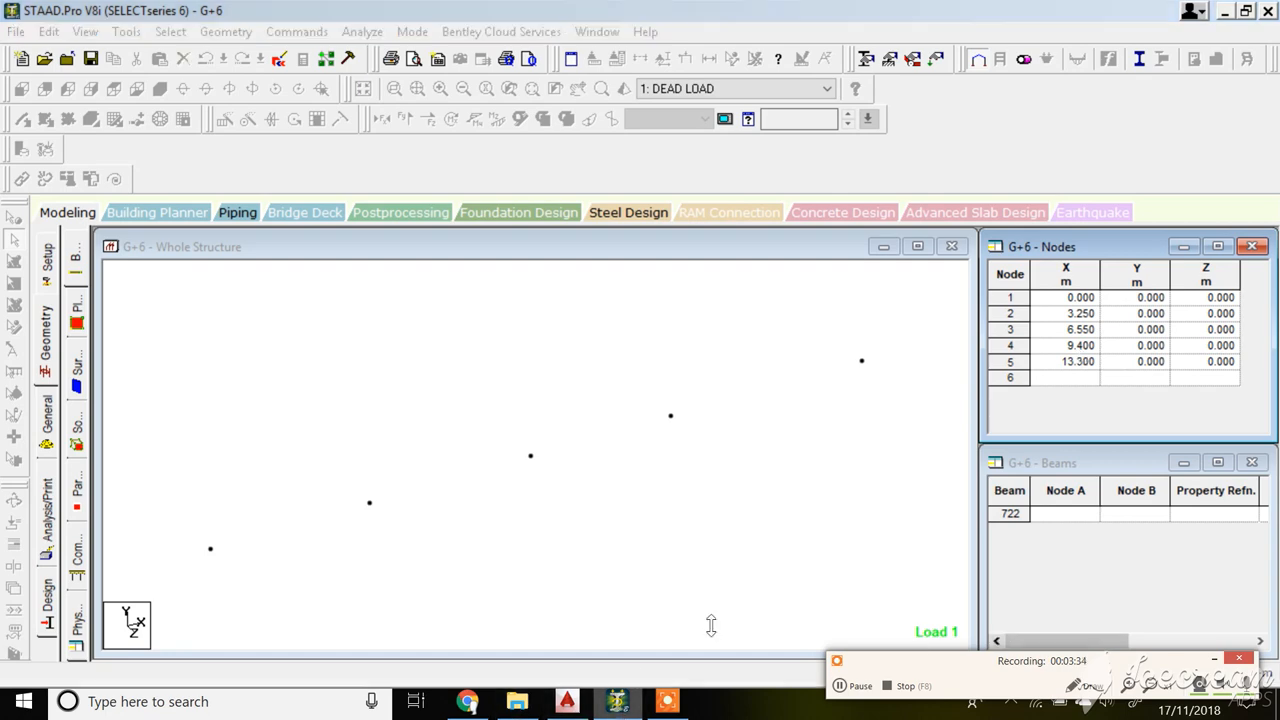
pyautogui.scroll(-4, 932, 521)
pyautogui.scroll(4, 971, 263)
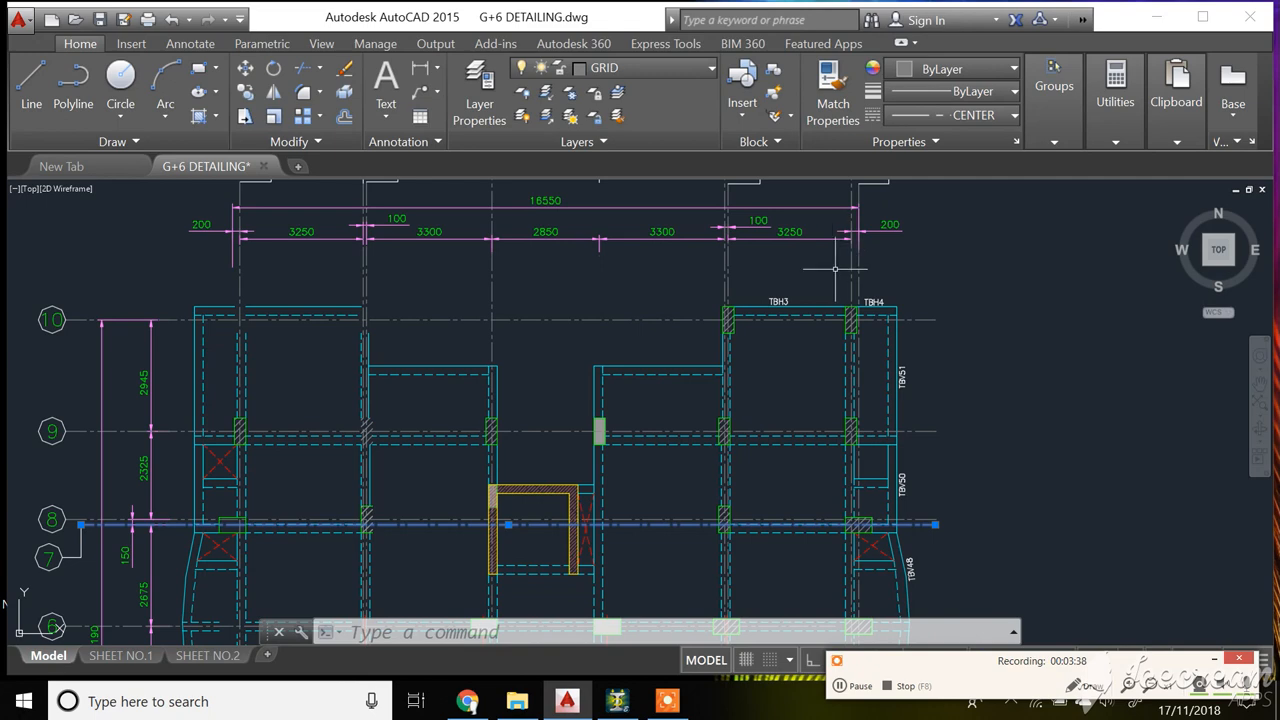
pyautogui.scroll(-2, 843, 286)
pyautogui.scroll(2, 630, 236)
pyautogui.scroll(-2, 588, 420)
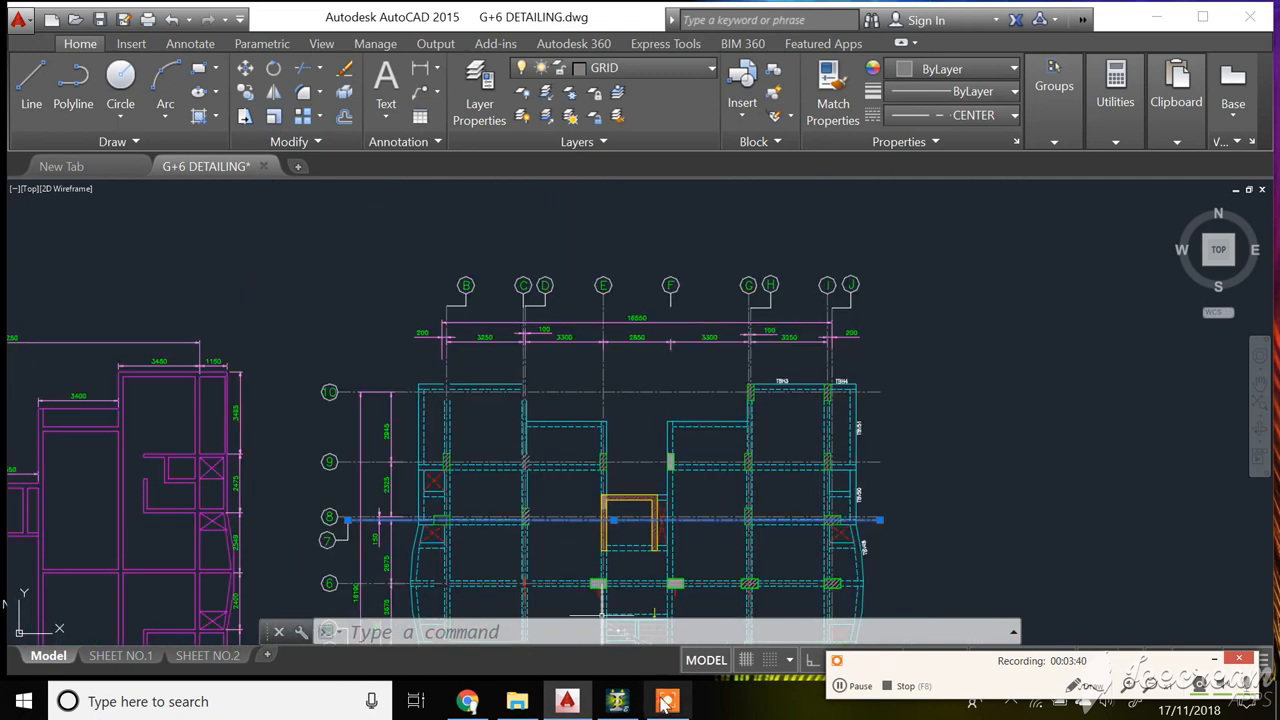
pyautogui.click(617, 703)
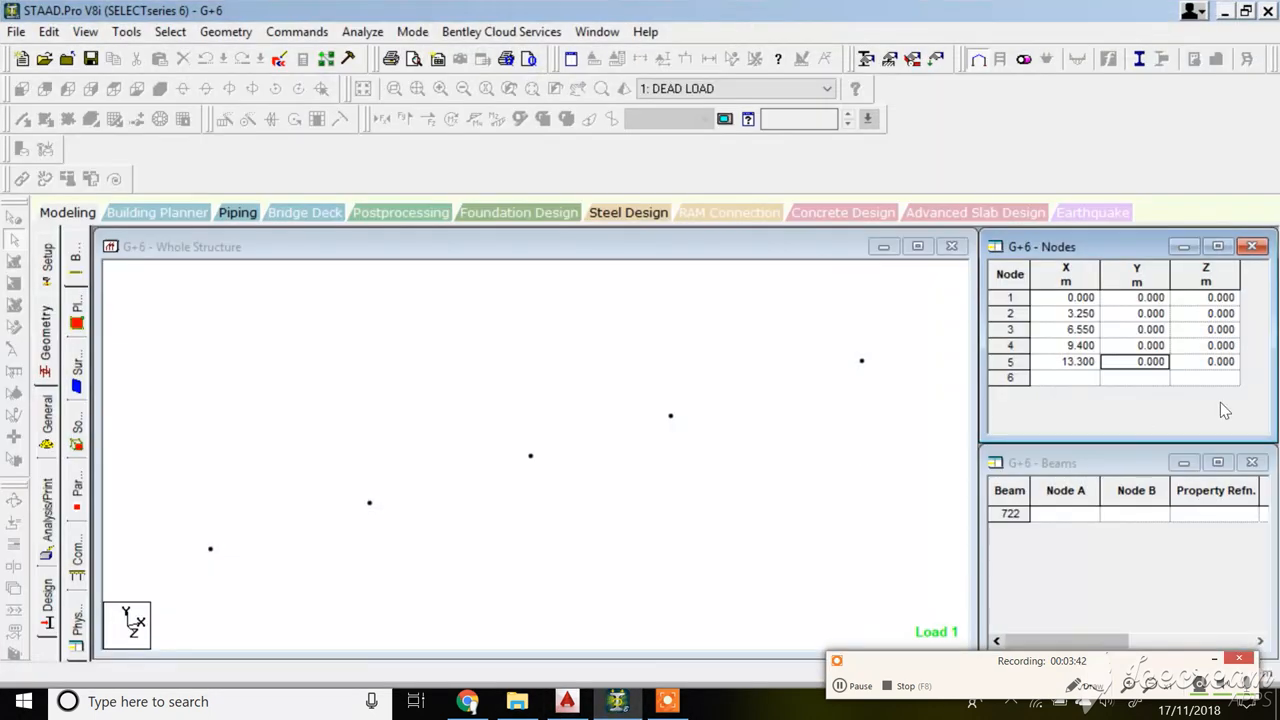
pyautogui.click(1066, 378)
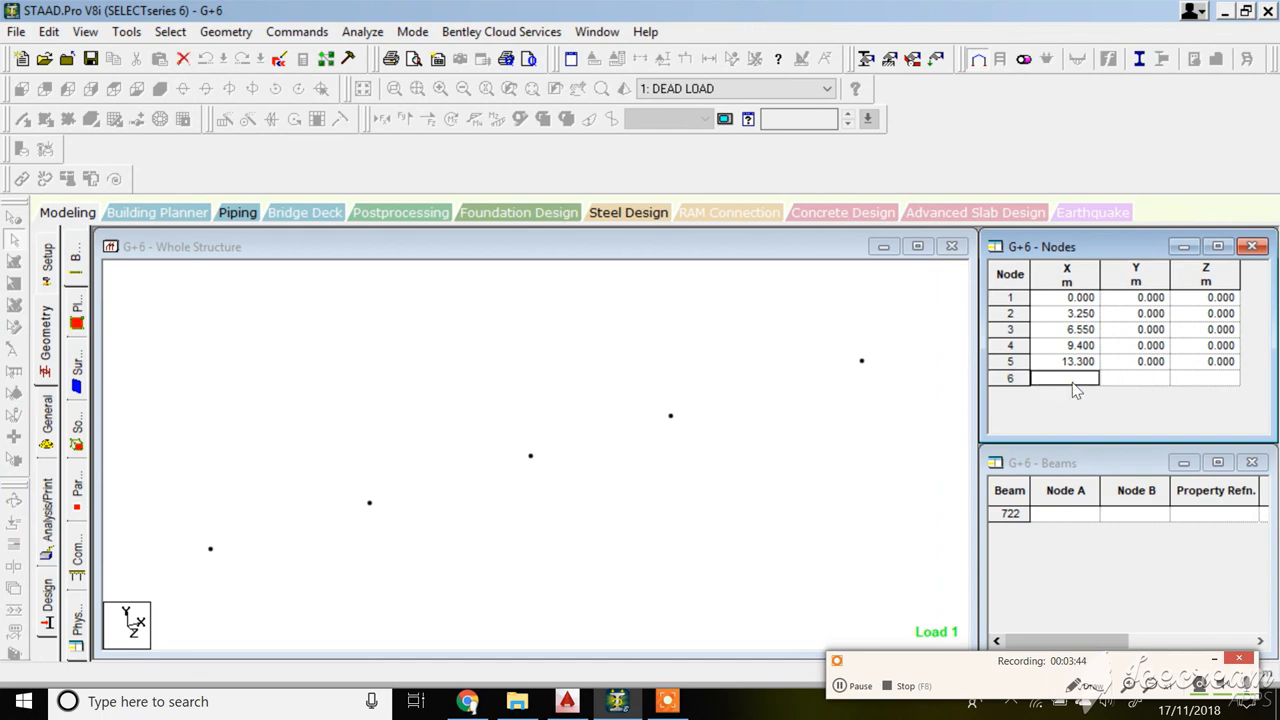
pyautogui.write('16.55')
pyautogui.press('Tab')
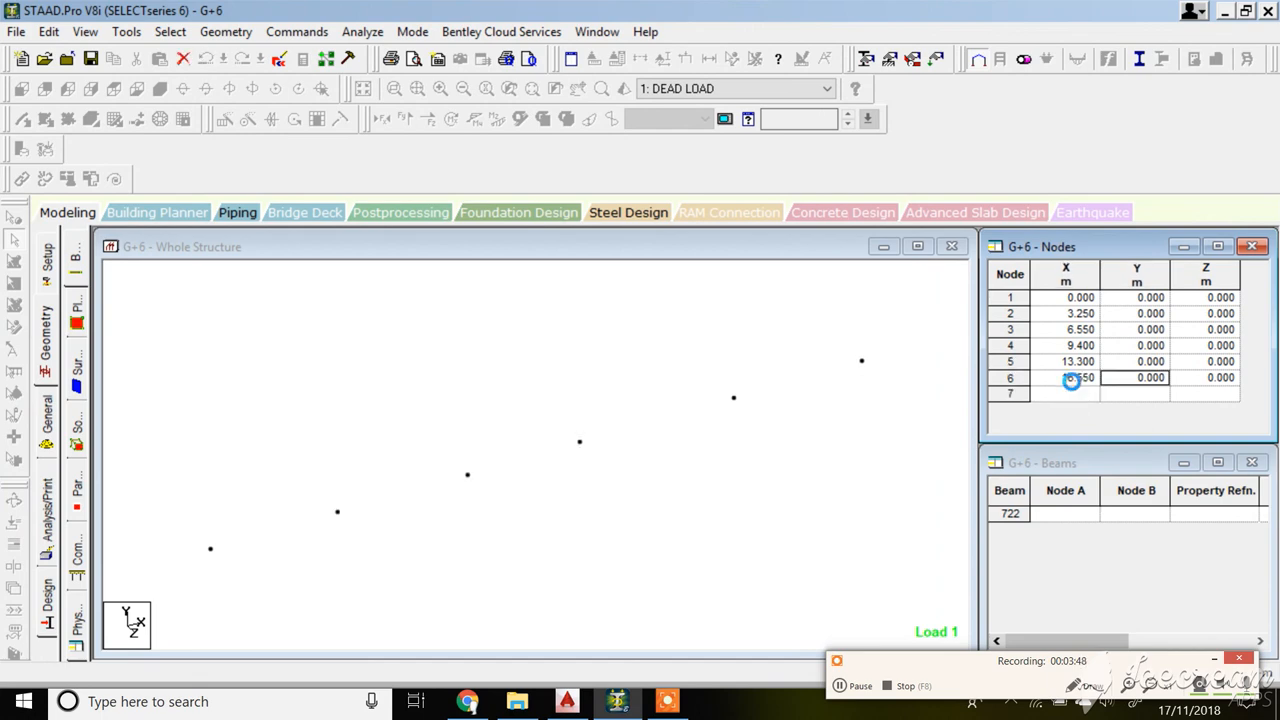
# - Look up the spacing between grids 1 and 2 in the AutoCAD plan
pyautogui.click(855, 686)
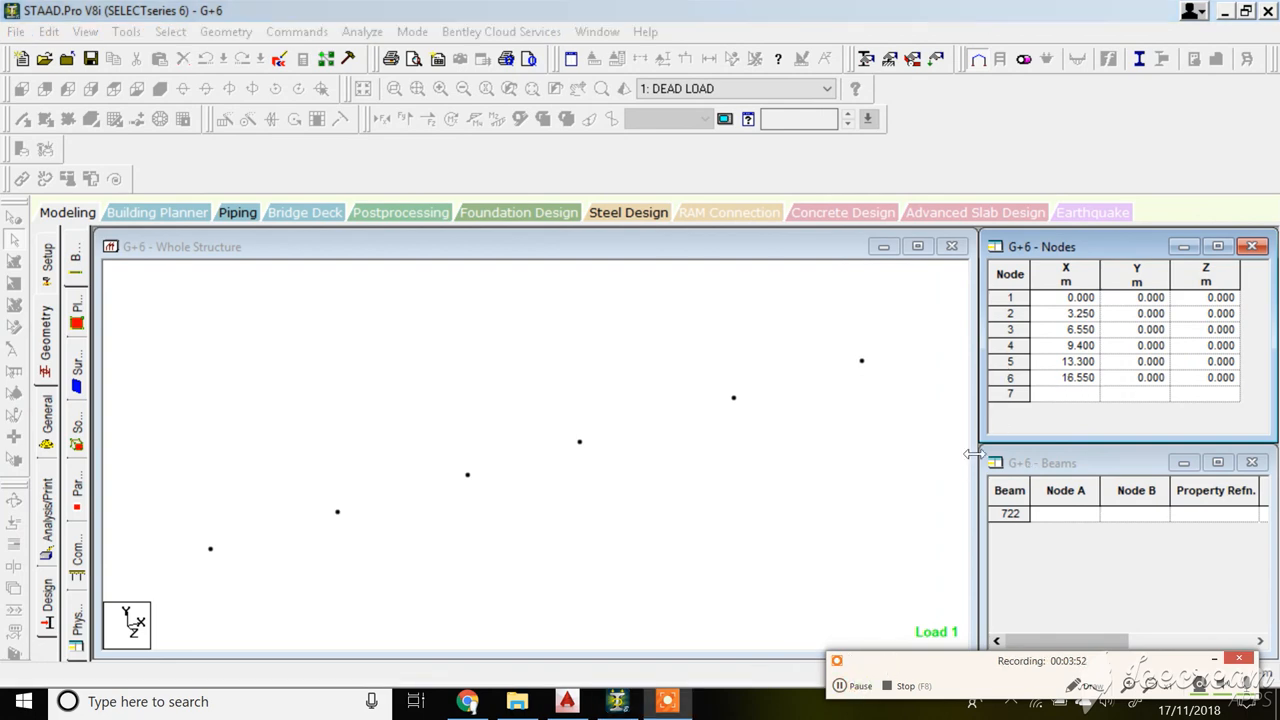
pyautogui.click(620, 705)
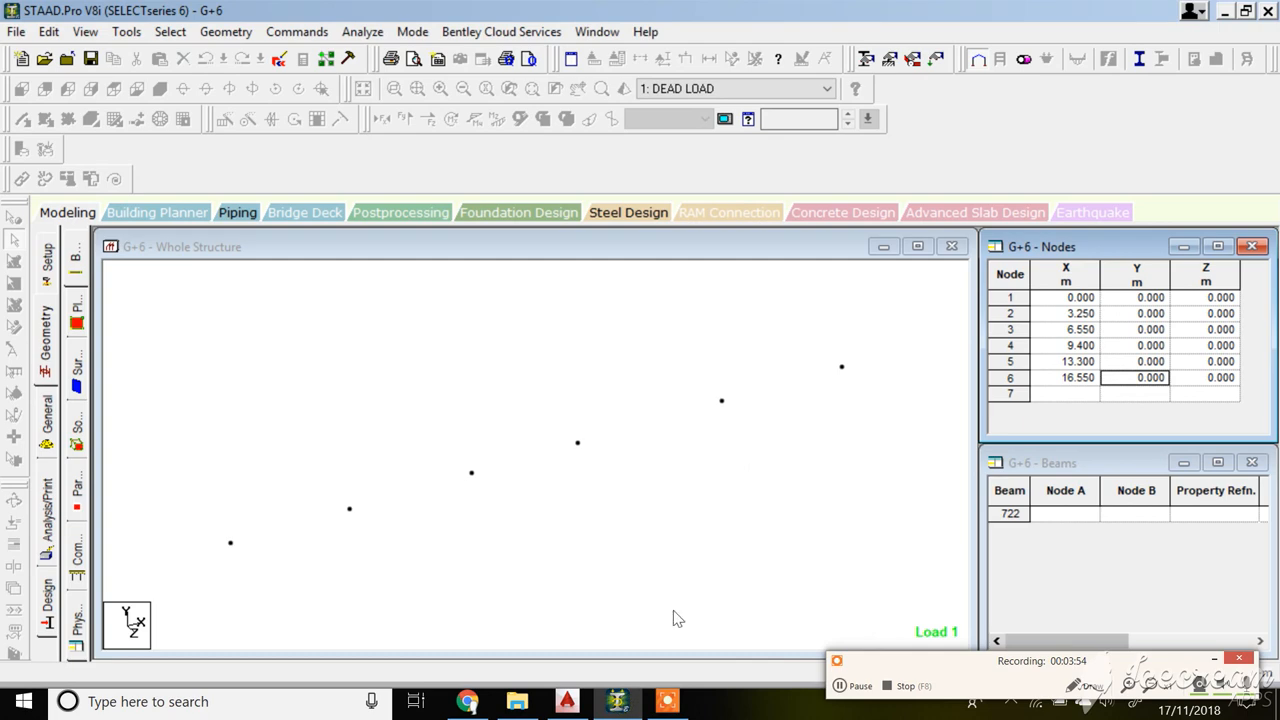
pyautogui.click(567, 702)
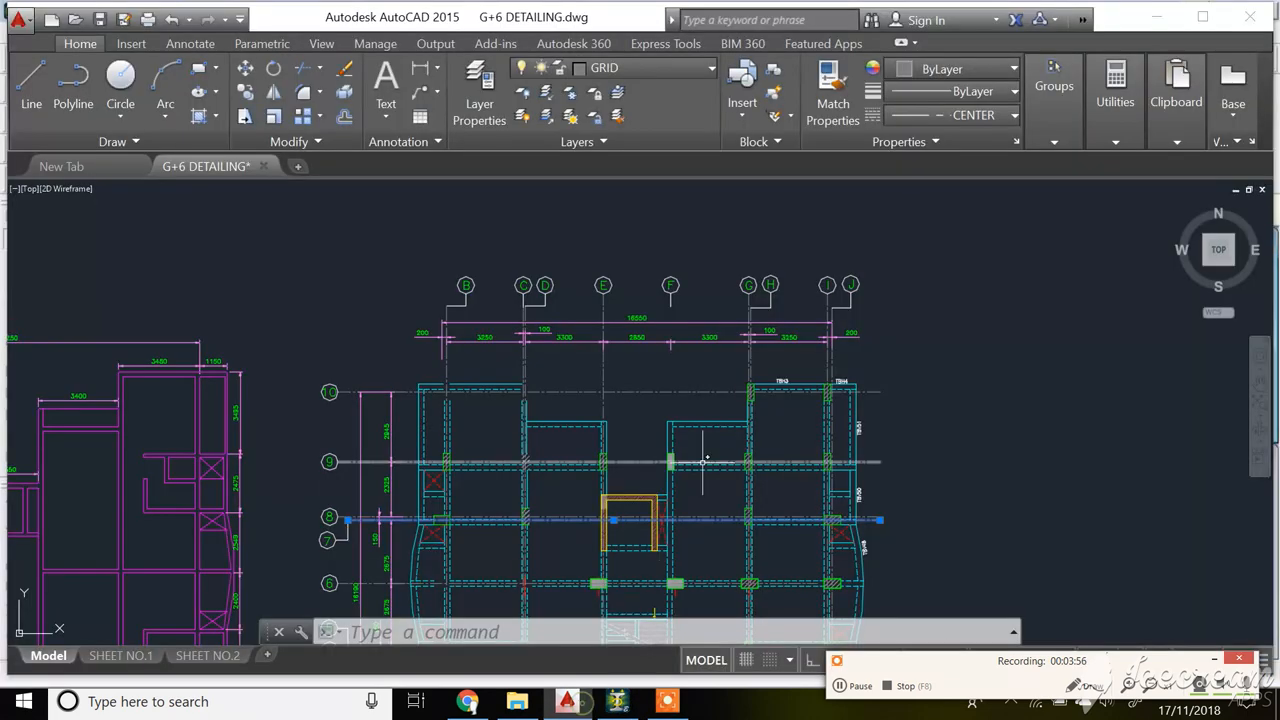
pyautogui.scroll(-3, 609, 556)
pyautogui.scroll(5, 612, 520)
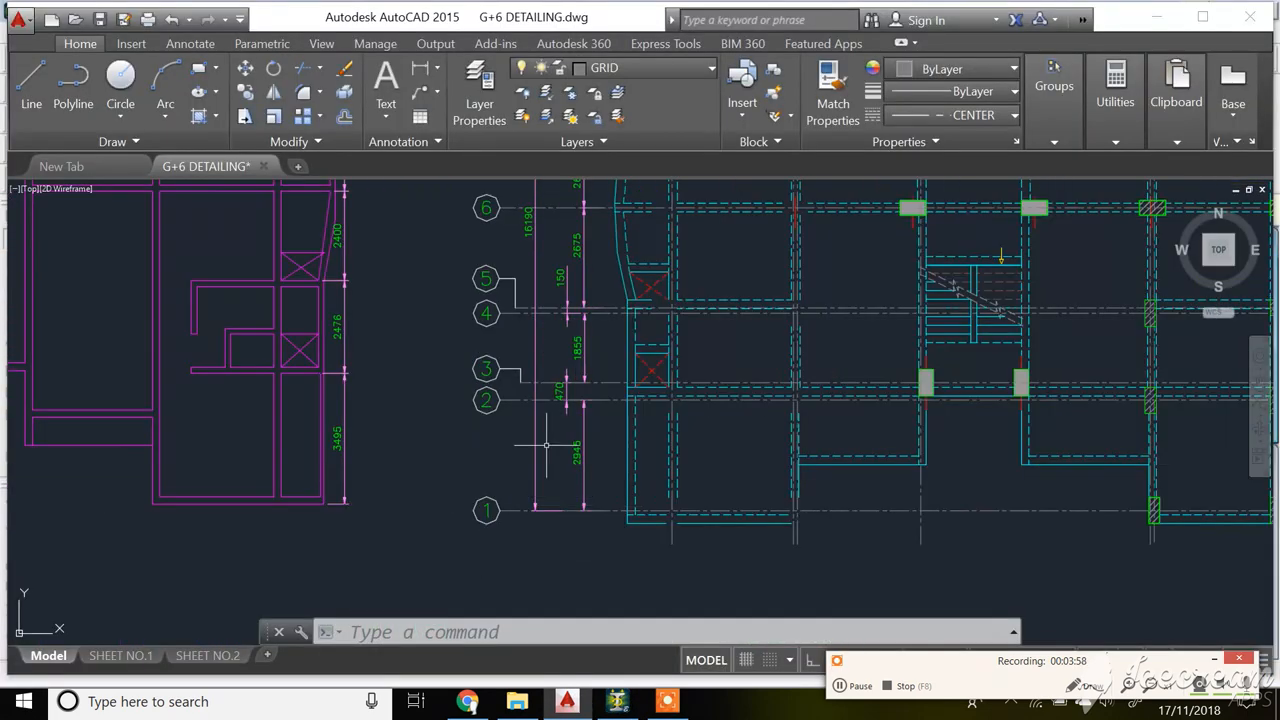
pyautogui.scroll(4, 590, 470)
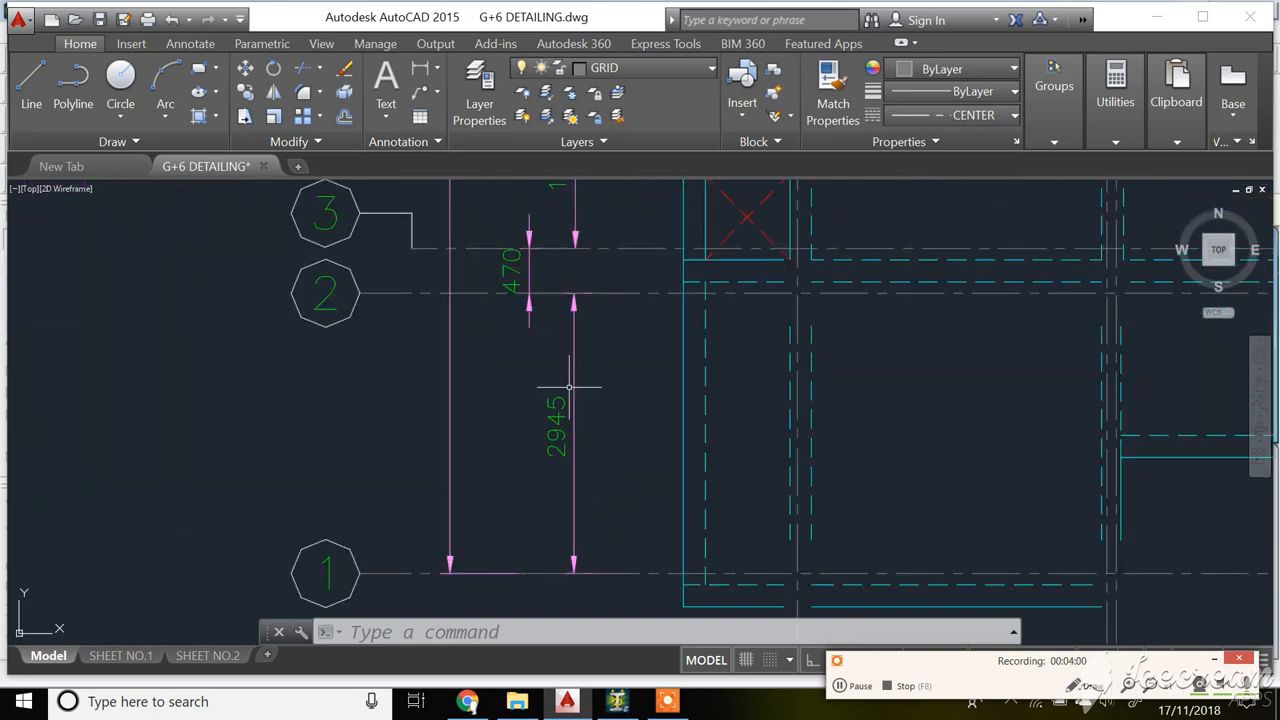
pyautogui.scroll(-2, 557, 465)
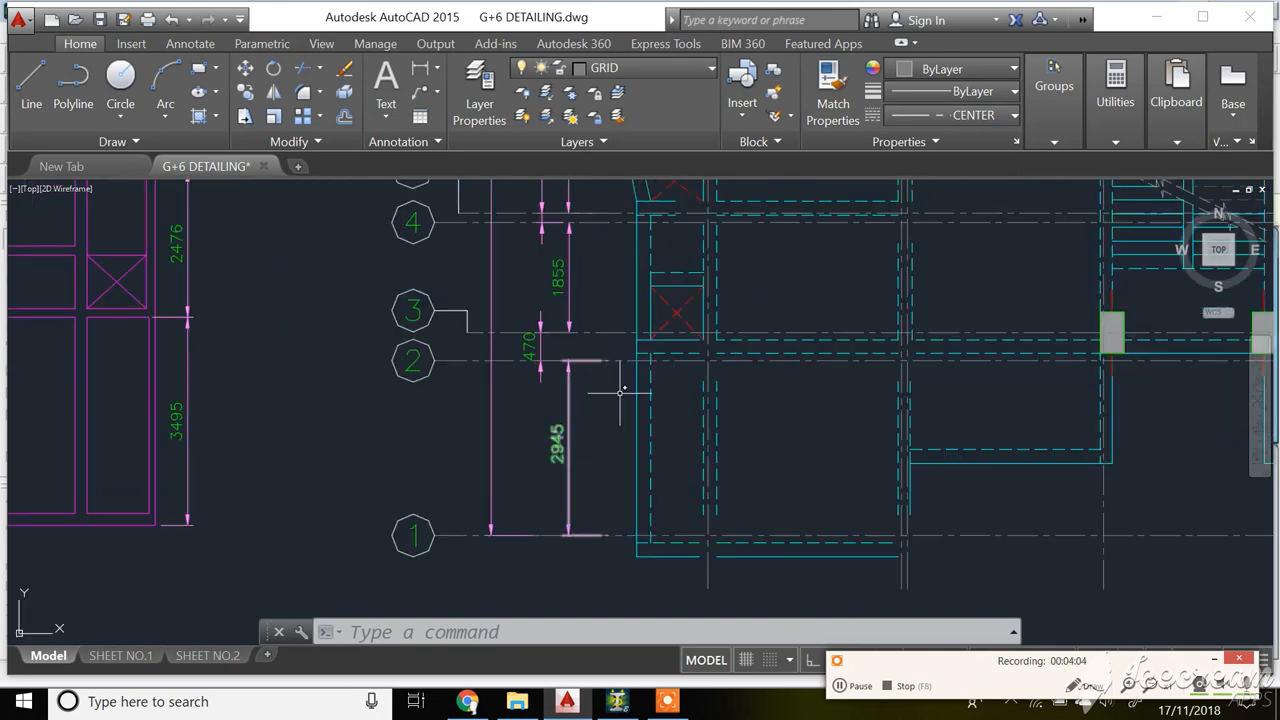
# - In STAAD.Pro, select all six nodes in the front view and apply a one-step Translational Repeat in Z with a spacing of -2.945 m
pyautogui.click(618, 702)
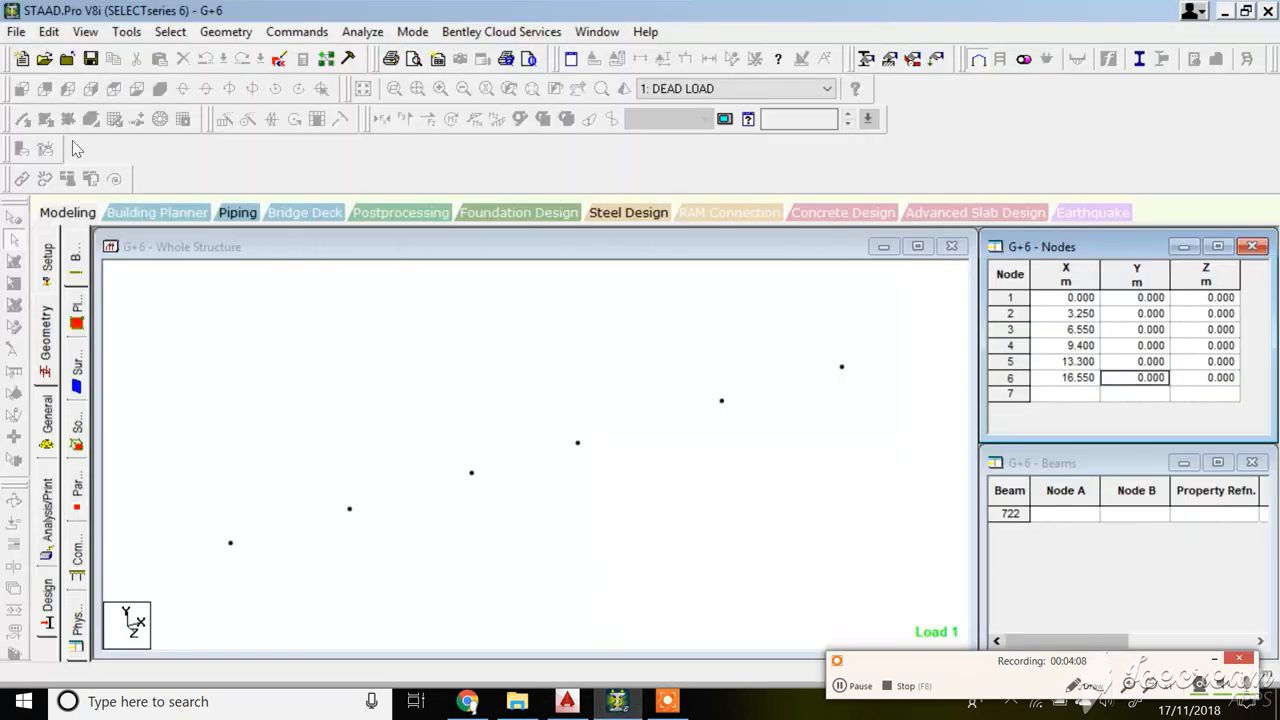
pyautogui.click(185, 300)
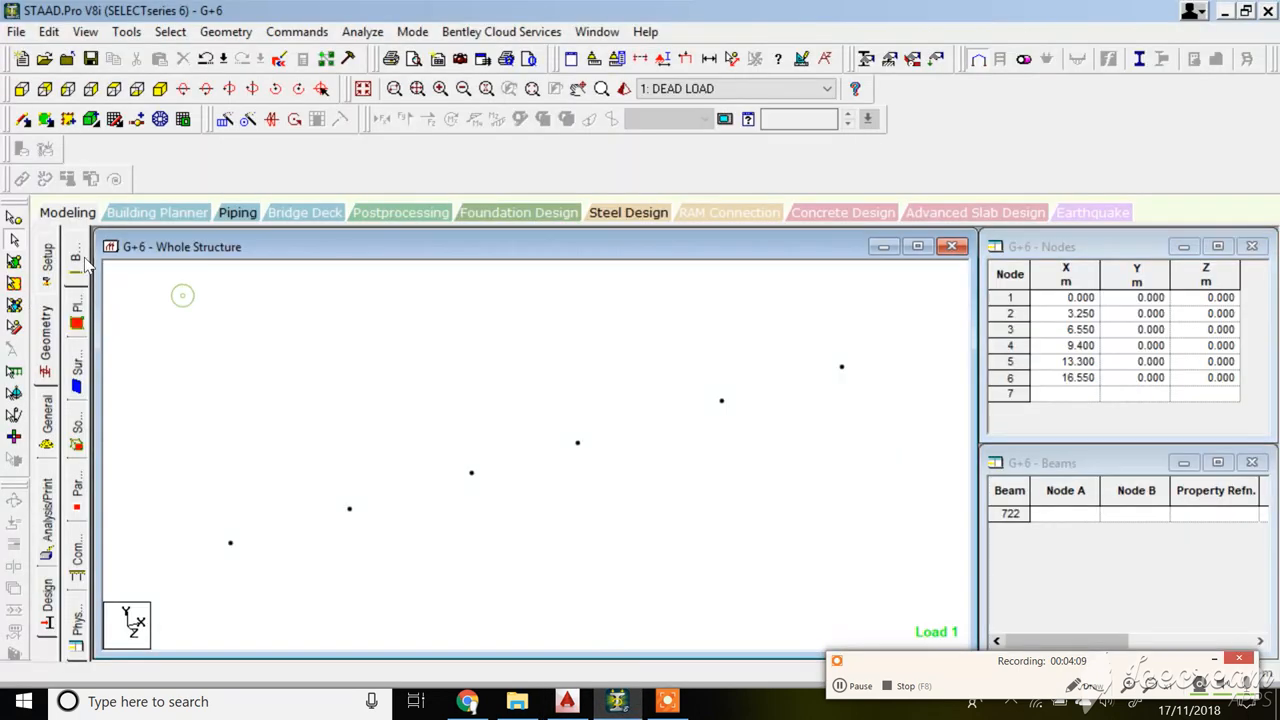
pyautogui.click(15, 240)
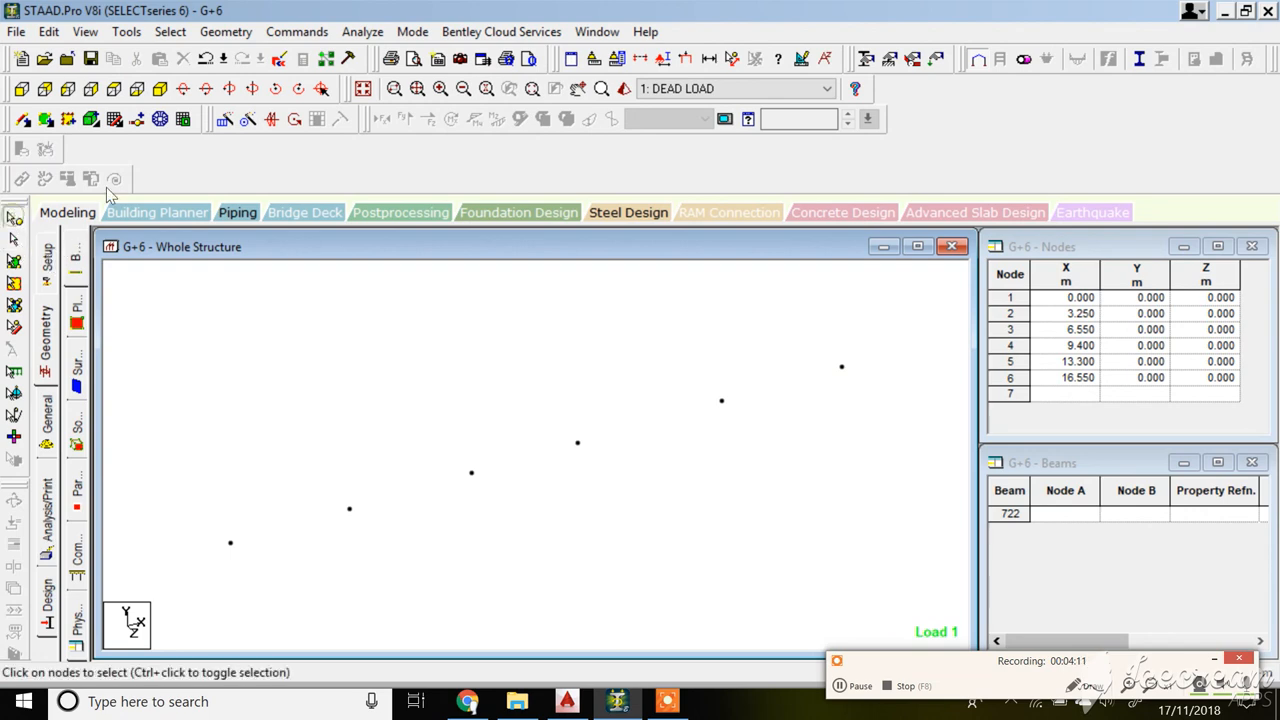
pyautogui.click(21, 89)
pyautogui.moveTo(912, 479); pyautogui.dragTo(168, 370)
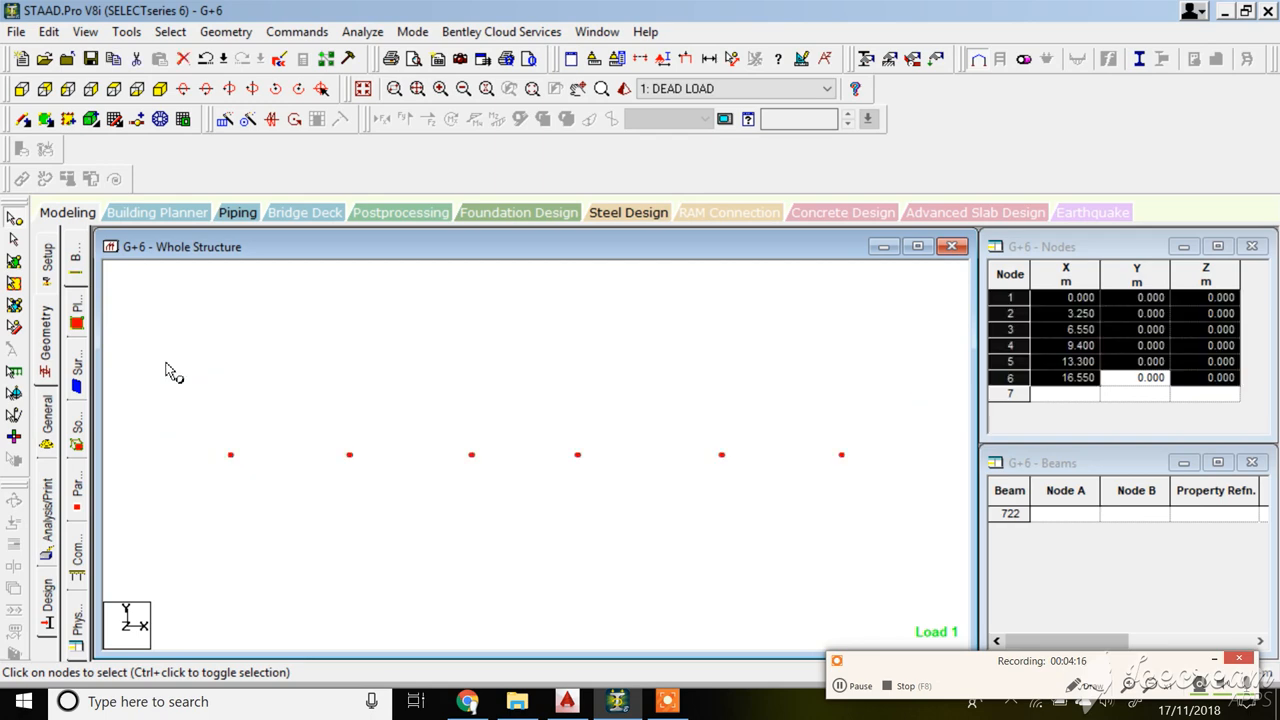
pyautogui.click(216, 34)
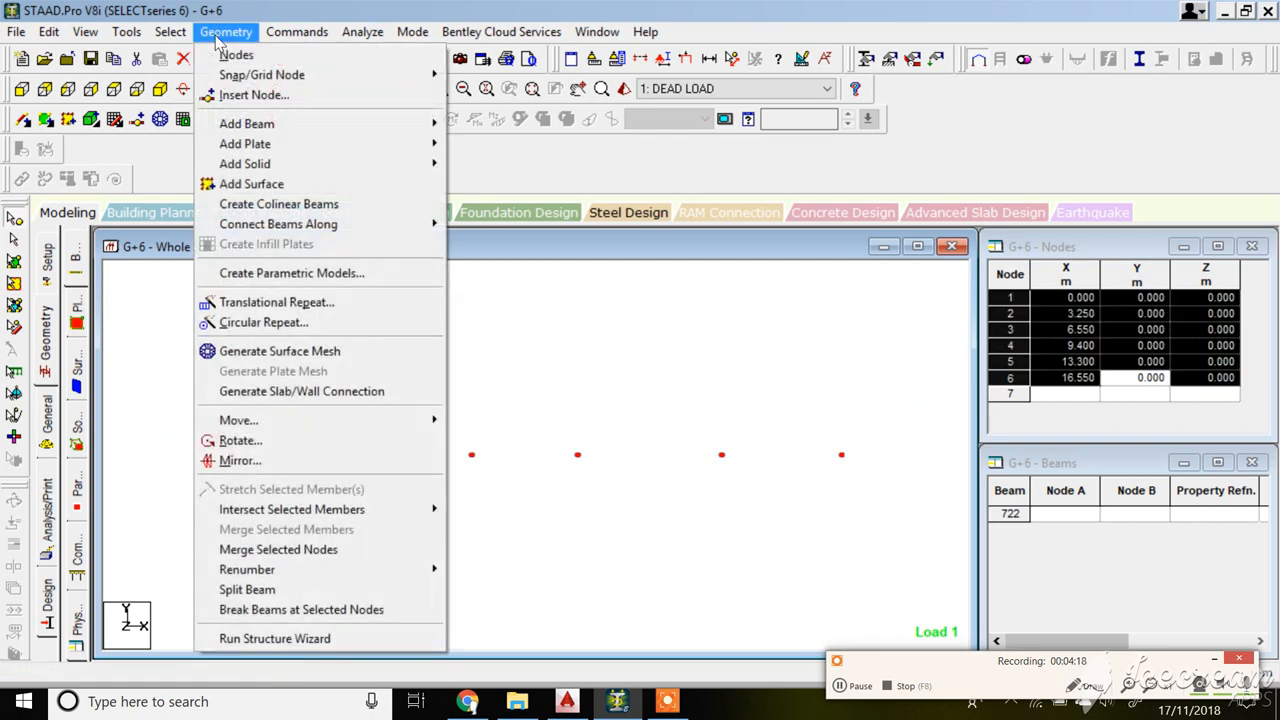
pyautogui.click(277, 309)
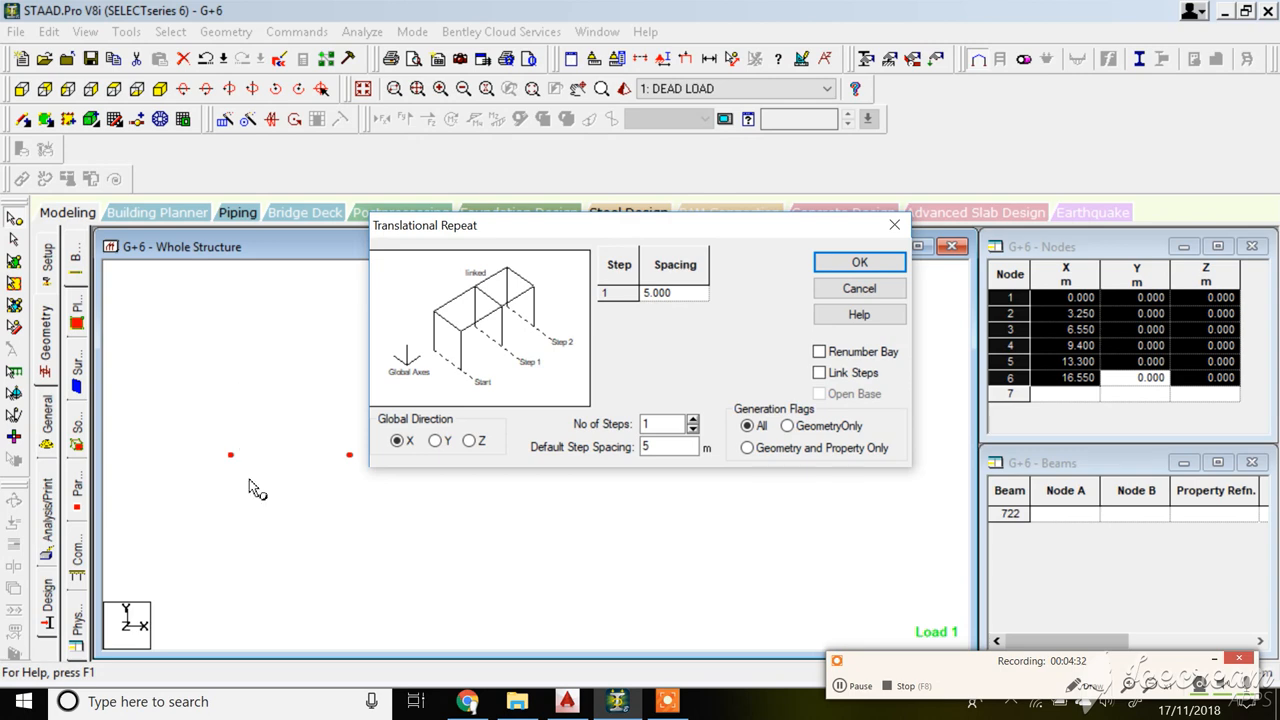
pyautogui.click(470, 442)
pyautogui.click(686, 294)
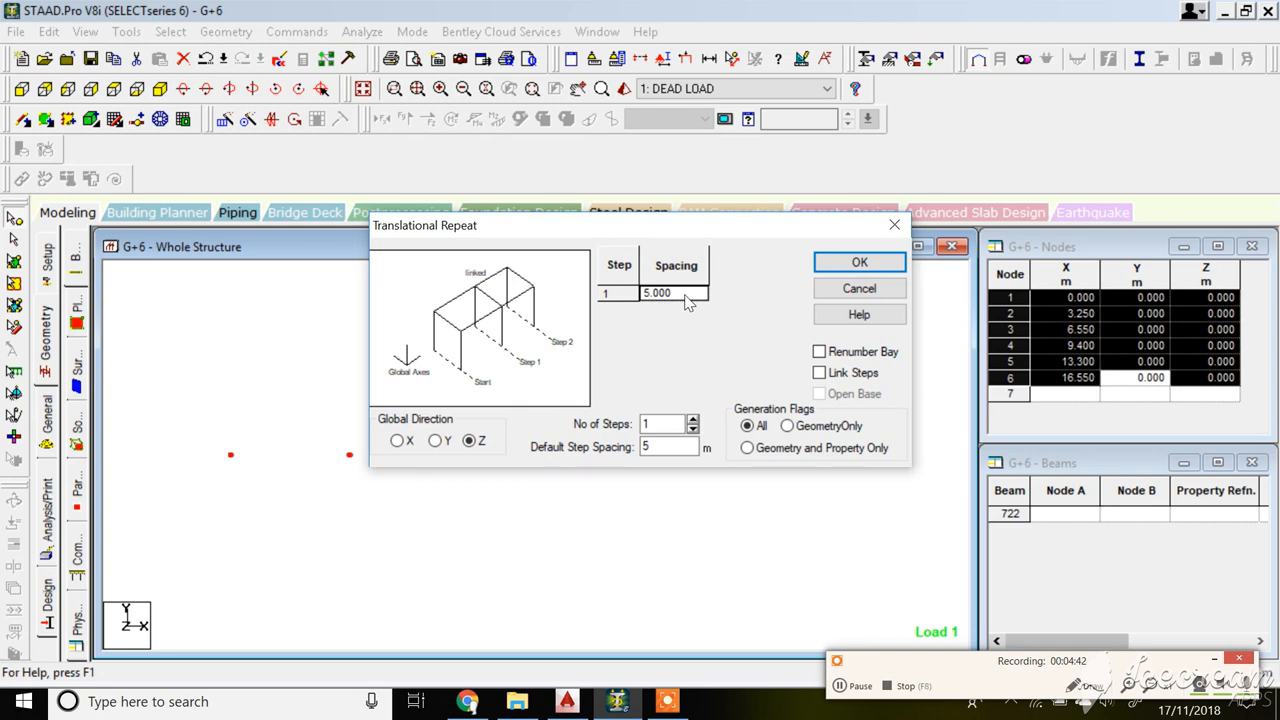
pyautogui.write('-2.945')
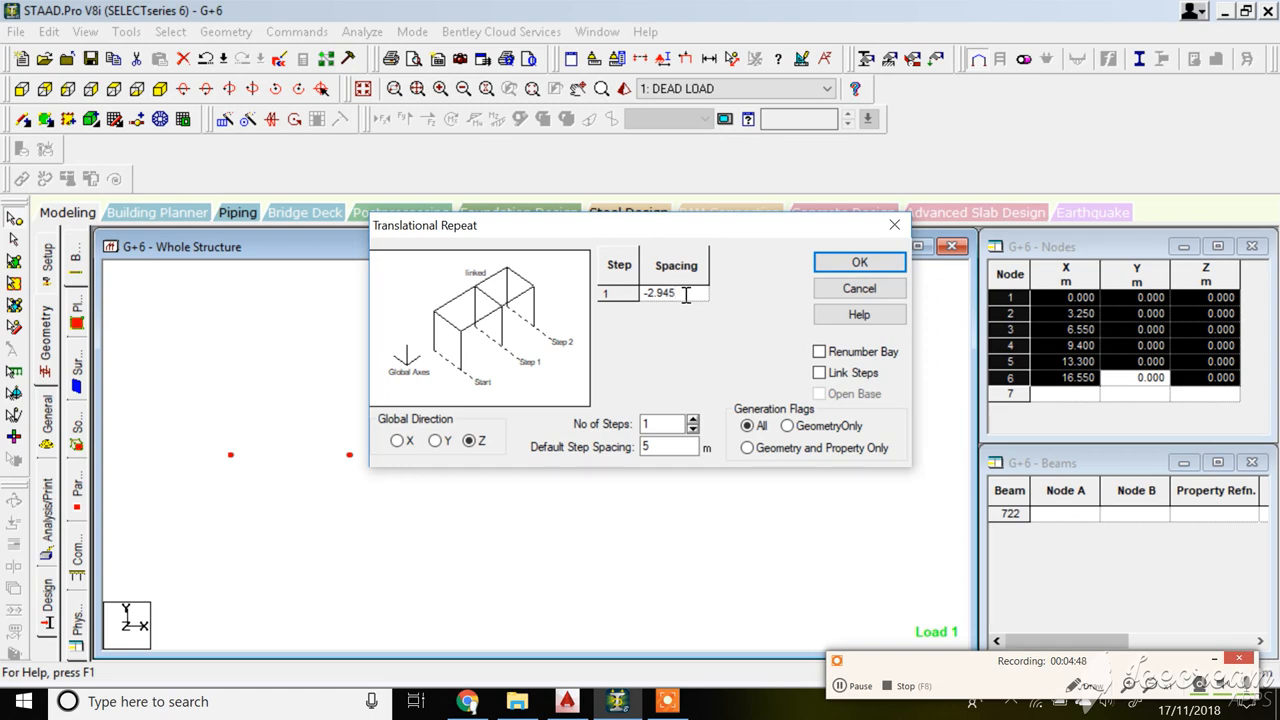
pyautogui.click(855, 262)
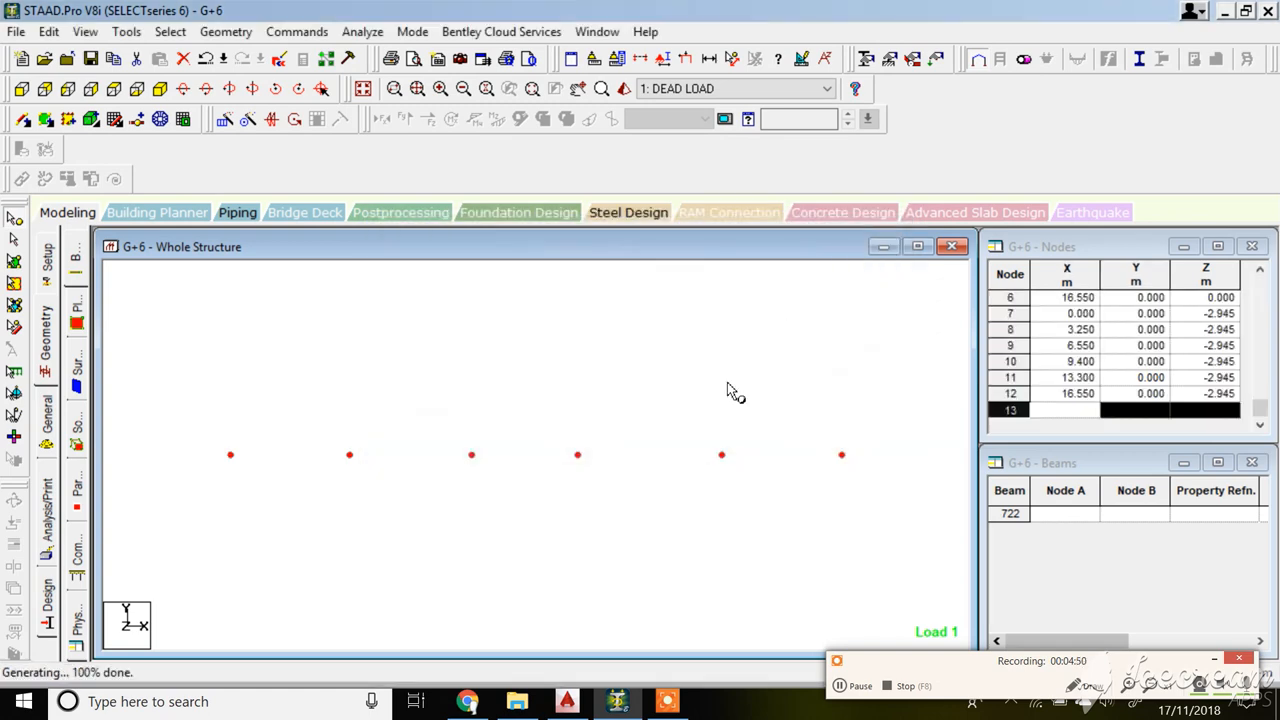
# - In an isometric view, delete the two middle nodes of the front row, at X 6.55 m and X 9.4 m with Z 0
pyautogui.click(160, 88)
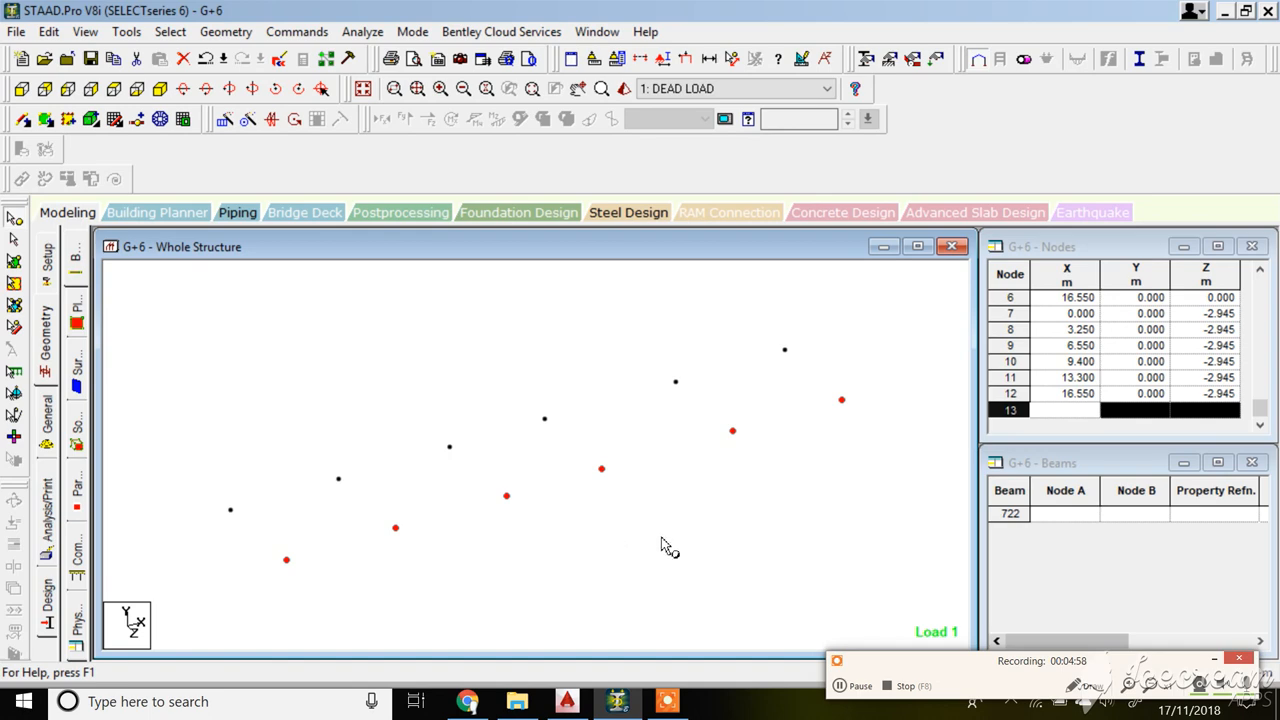
pyautogui.click(506, 495)
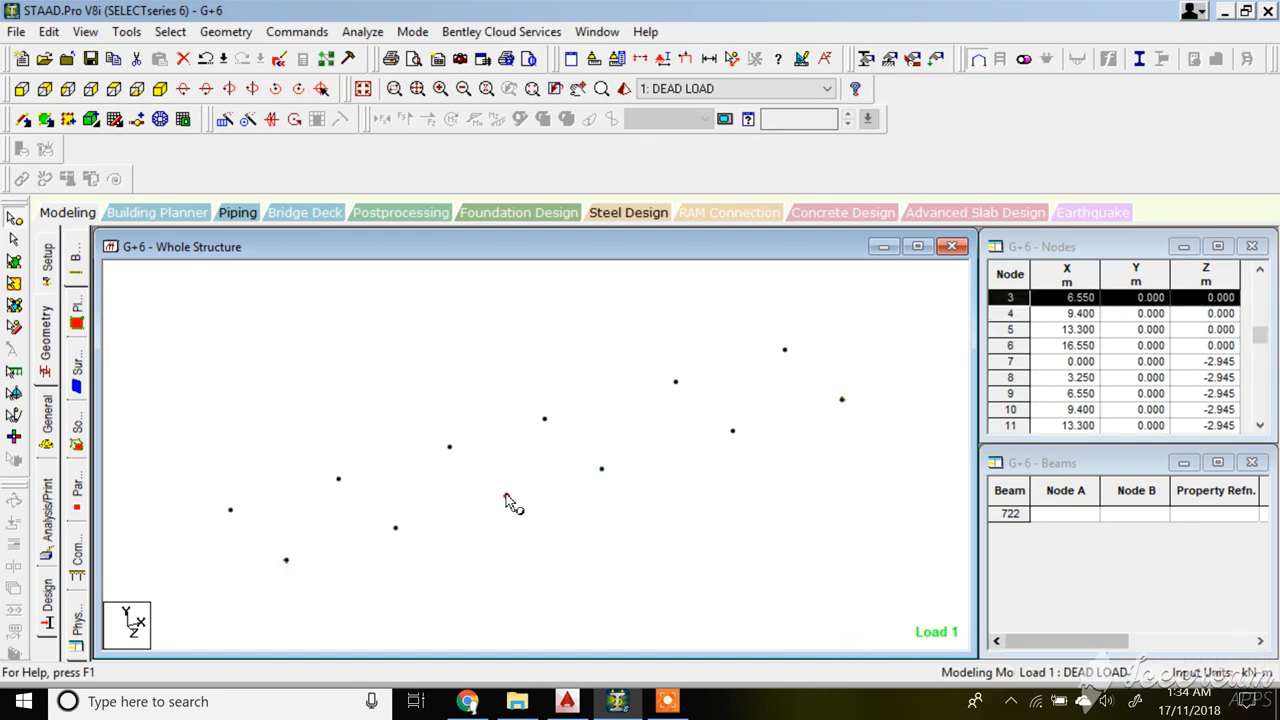
pyautogui.click(601, 470)
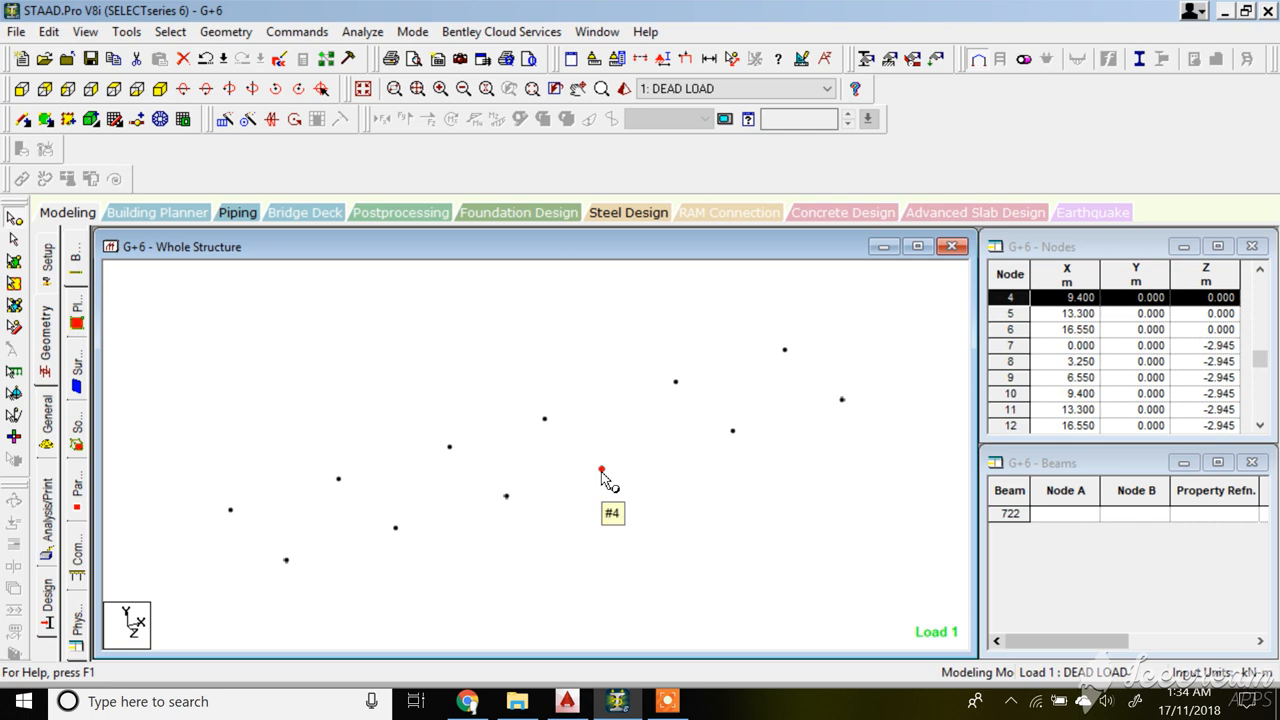
pyautogui.press('Delete')
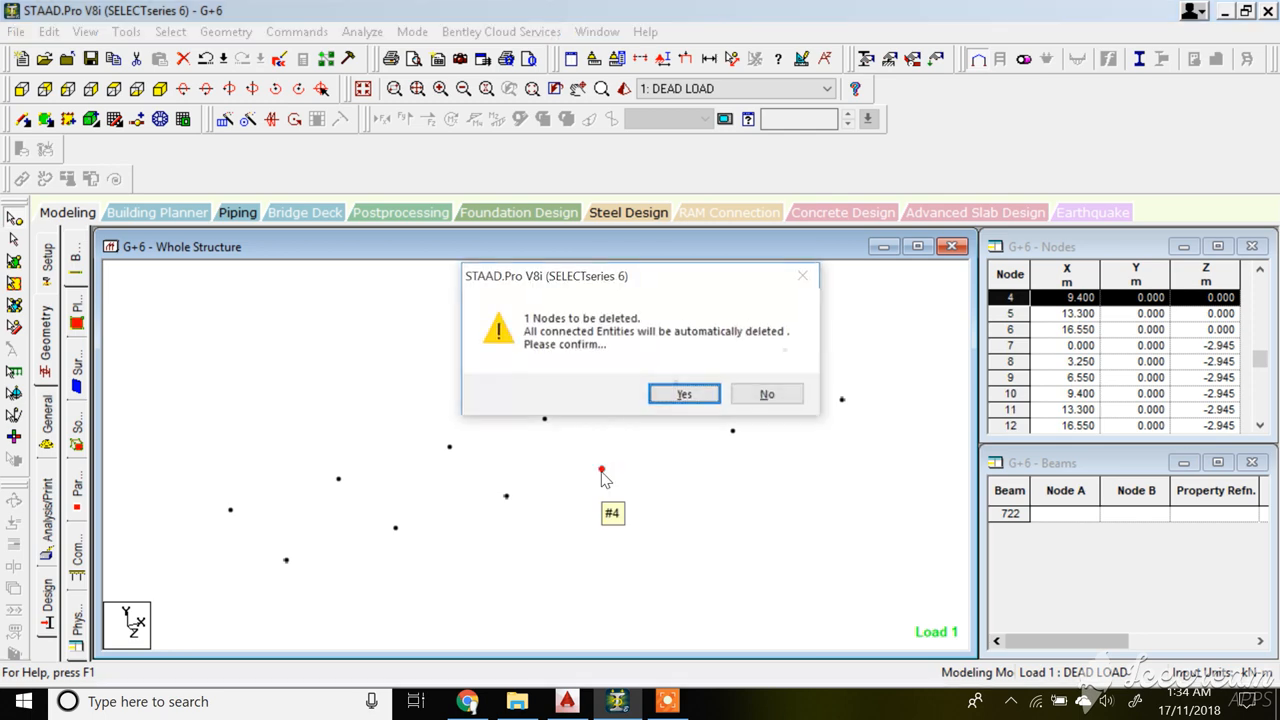
pyautogui.click(697, 400)
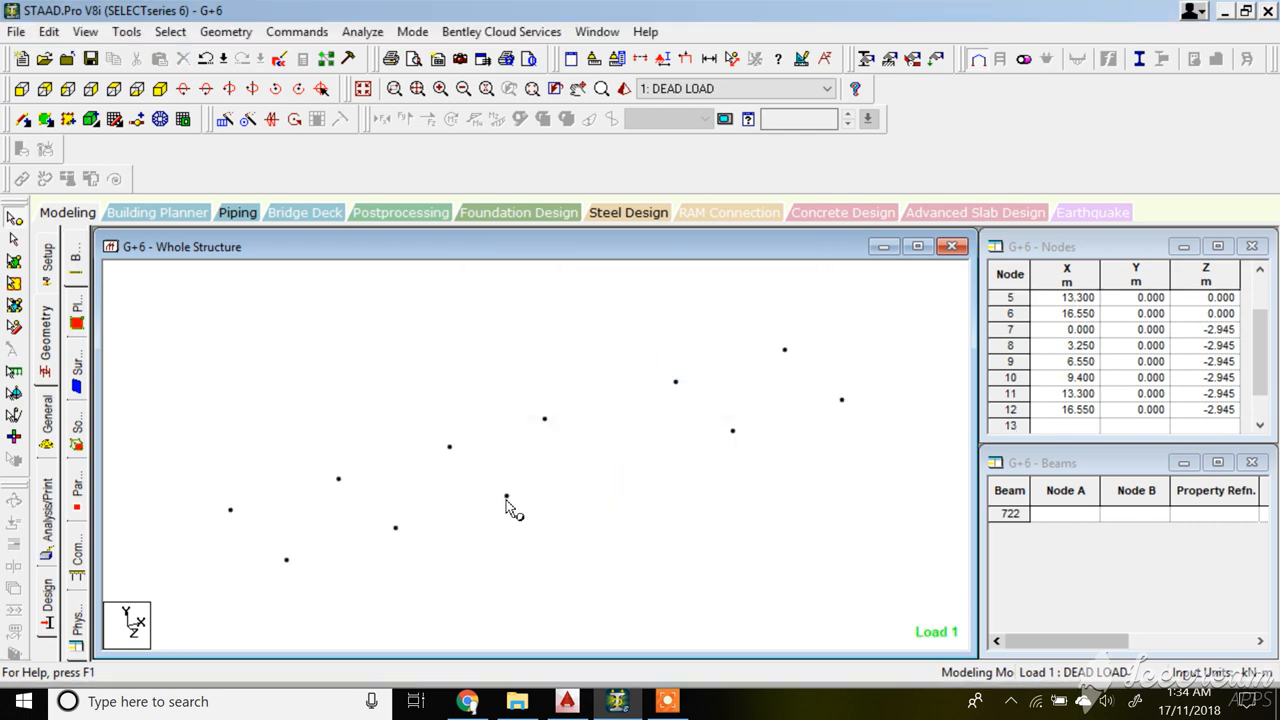
pyautogui.click(508, 497)
pyautogui.press('Delete')
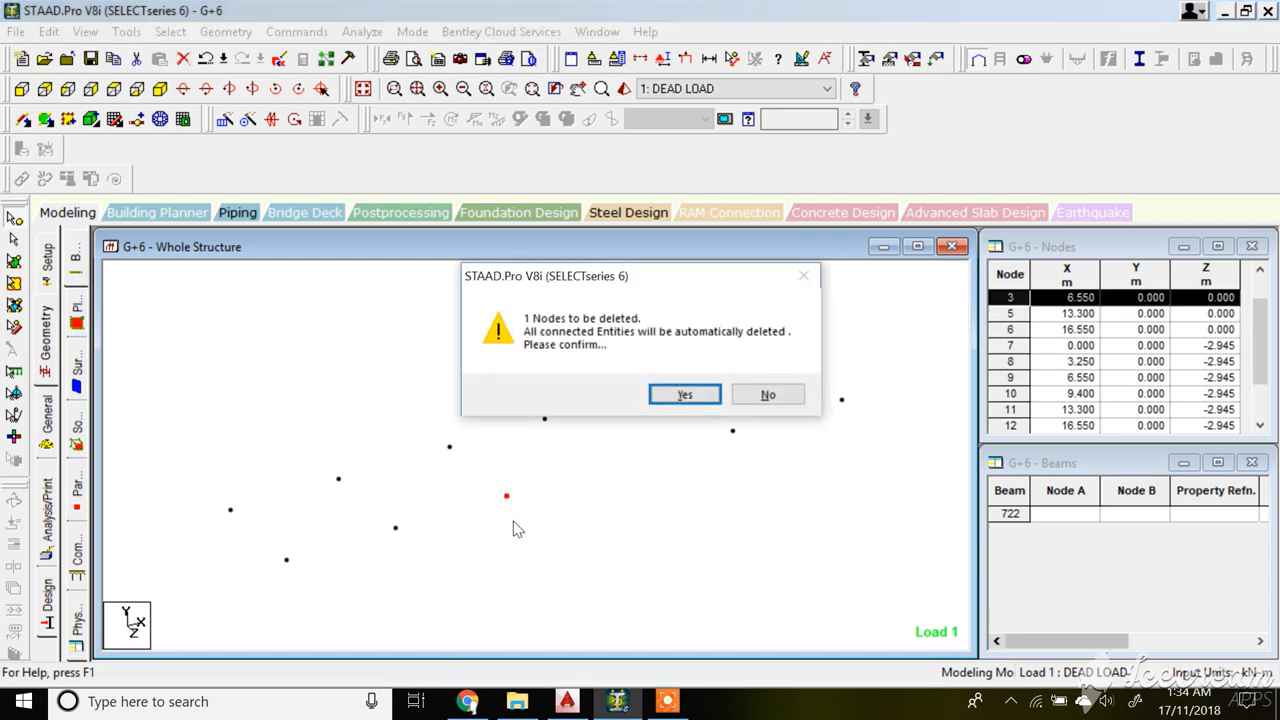
pyautogui.click(685, 396)
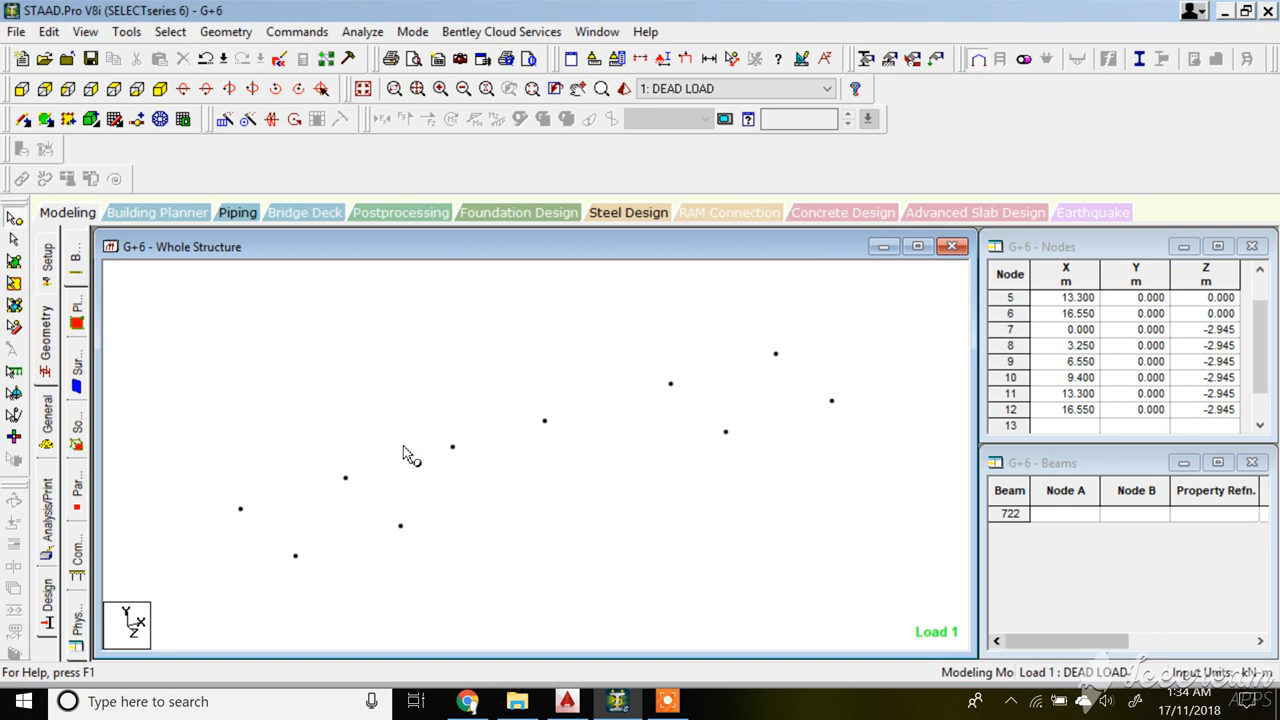
# - Switch to AutoCAD and look up the spacings between grids 2 and 6 along the plan's left side
pyautogui.click(570, 703)
pyautogui.scroll(-5, 565, 320)
pyautogui.scroll(5, 600, 469)
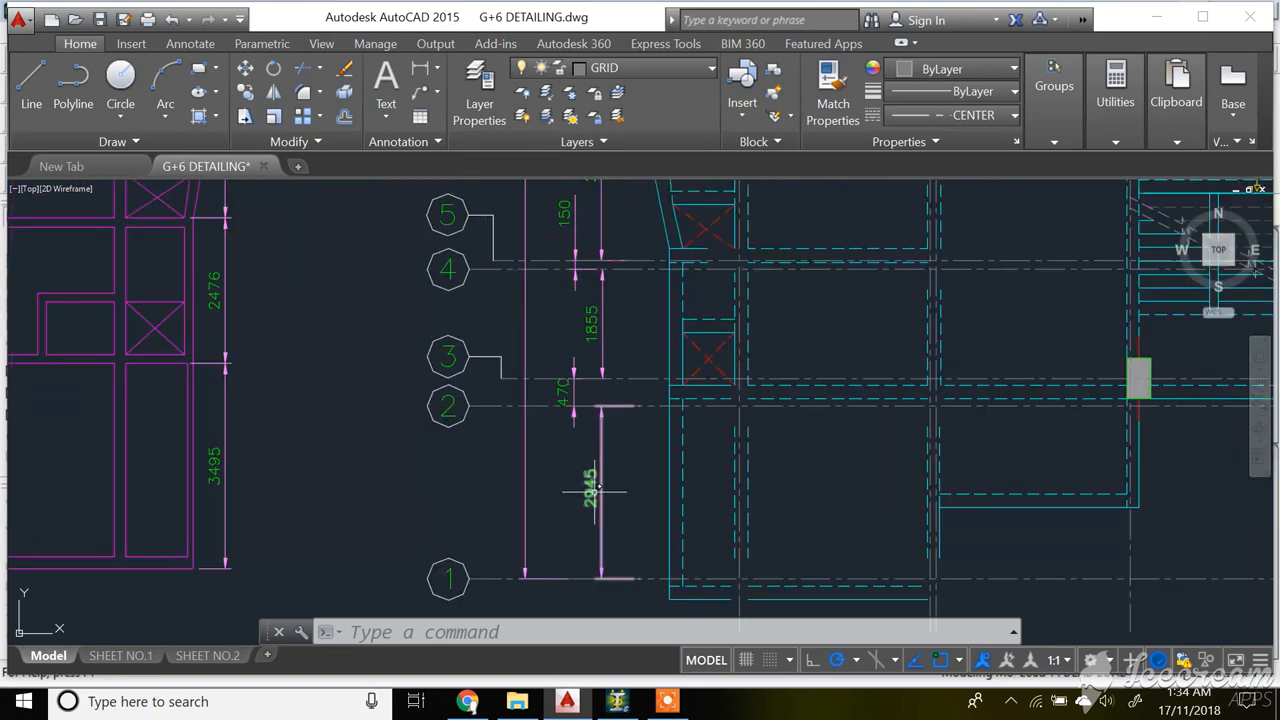
pyautogui.scroll(-2, 583, 412)
pyautogui.scroll(2, 595, 335)
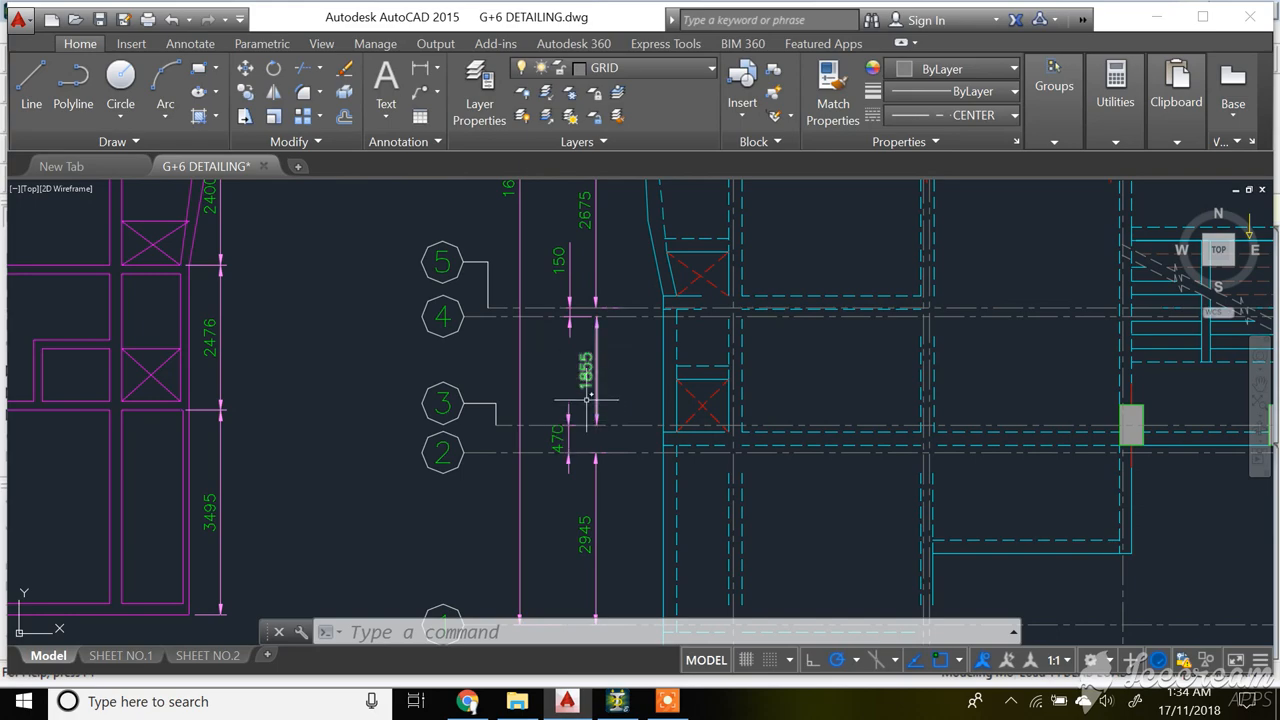
pyautogui.scroll(-3, 572, 437)
pyautogui.scroll(4, 582, 272)
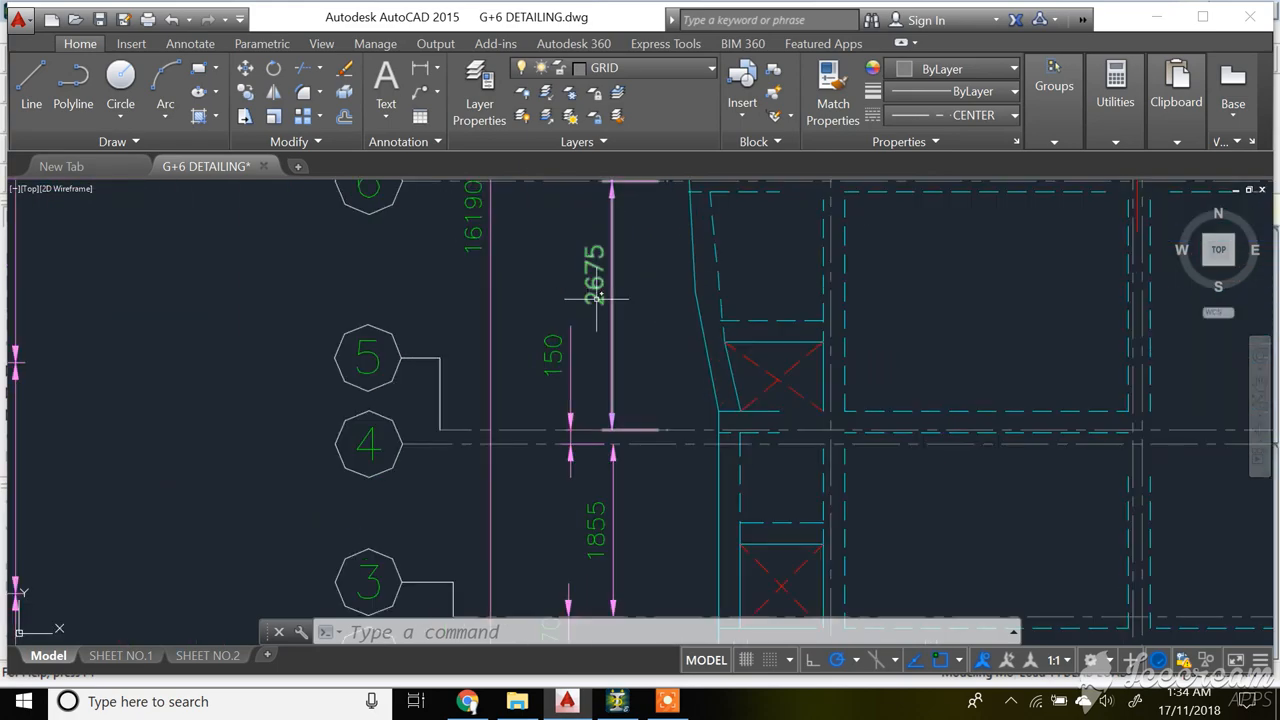
pyautogui.scroll(-2, 598, 309)
pyautogui.scroll(2, 598, 300)
pyautogui.scroll(-4, 600, 290)
pyautogui.scroll(6, 600, 296)
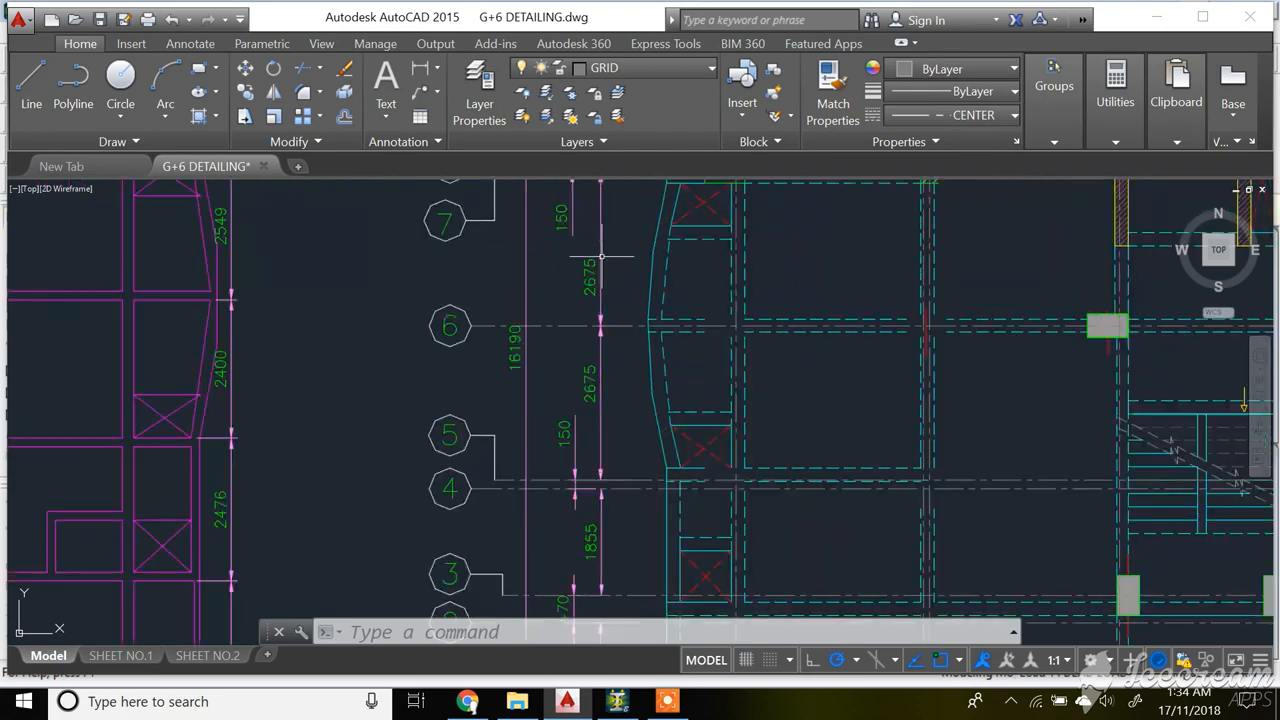
# - Look up the remaining spacings between grids 6 and 10 in the AutoCAD plan
pyautogui.scroll(-7, 602, 319)
pyautogui.scroll(2, 602, 319)
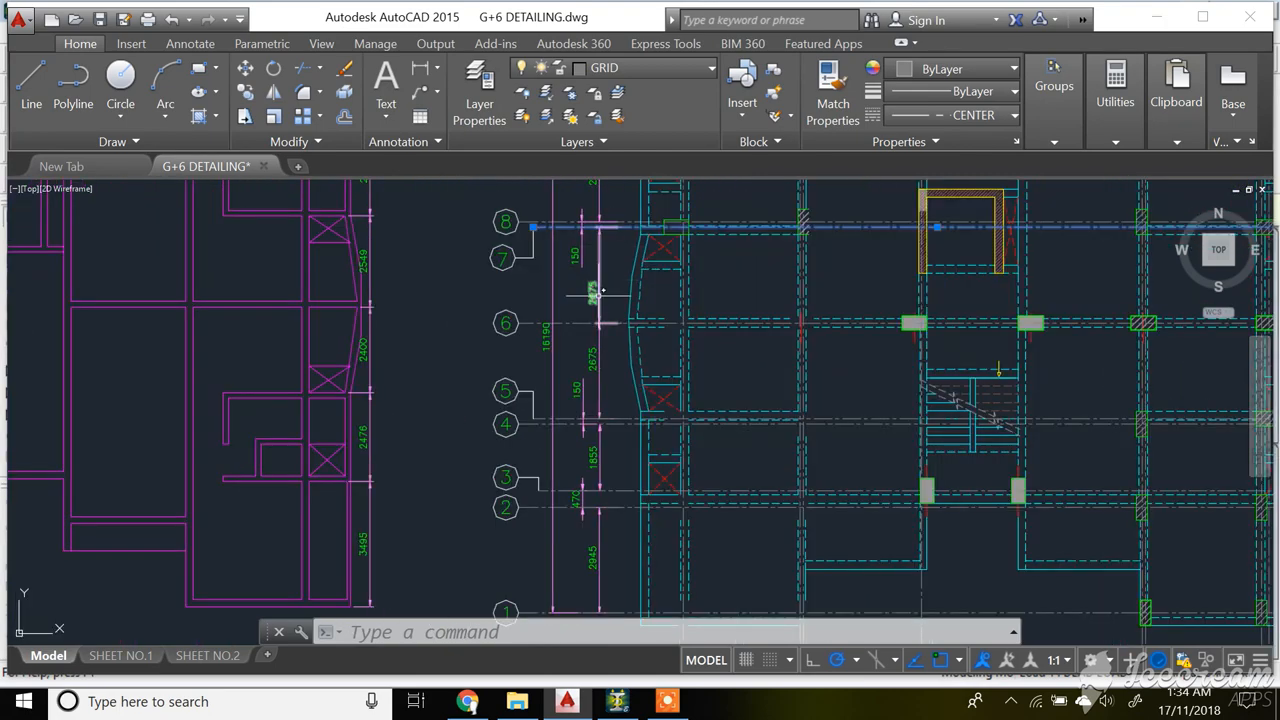
pyautogui.scroll(2, 598, 296)
pyautogui.scroll(-2, 598, 296)
pyautogui.scroll(-3, 597, 296)
pyautogui.scroll(4, 597, 296)
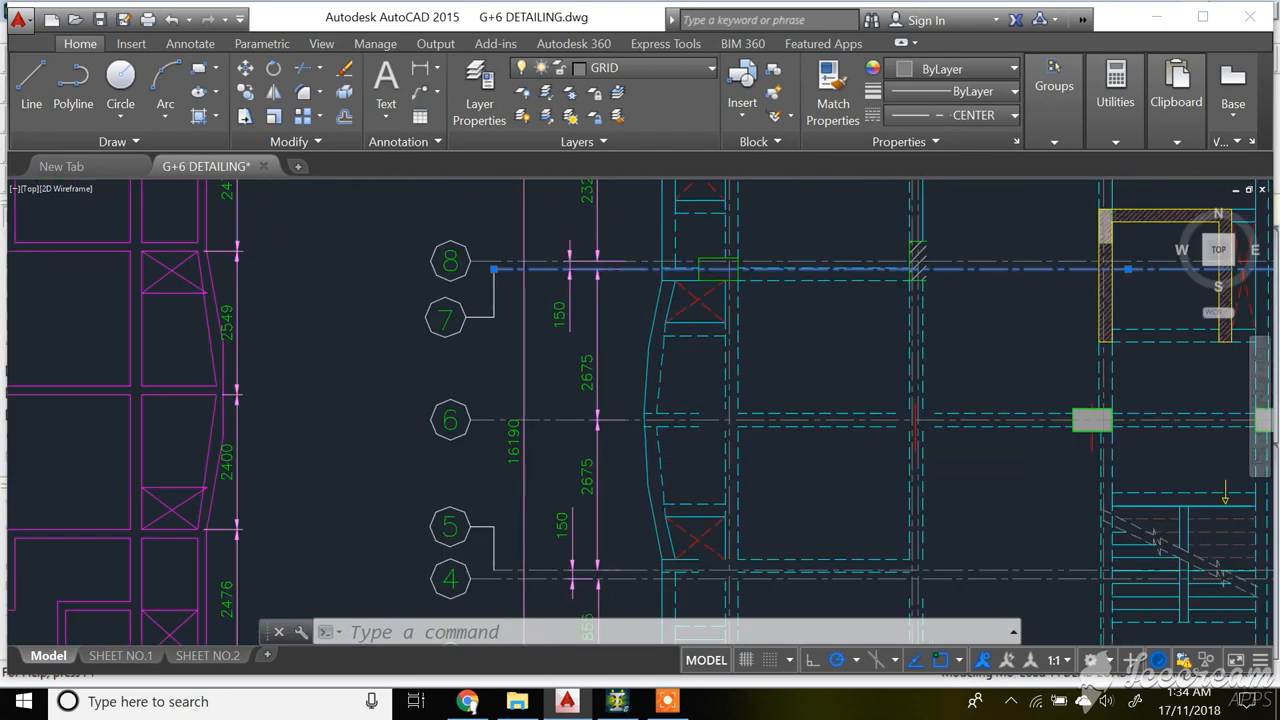
pyautogui.scroll(-2, 596, 296)
pyautogui.scroll(5, 597, 296)
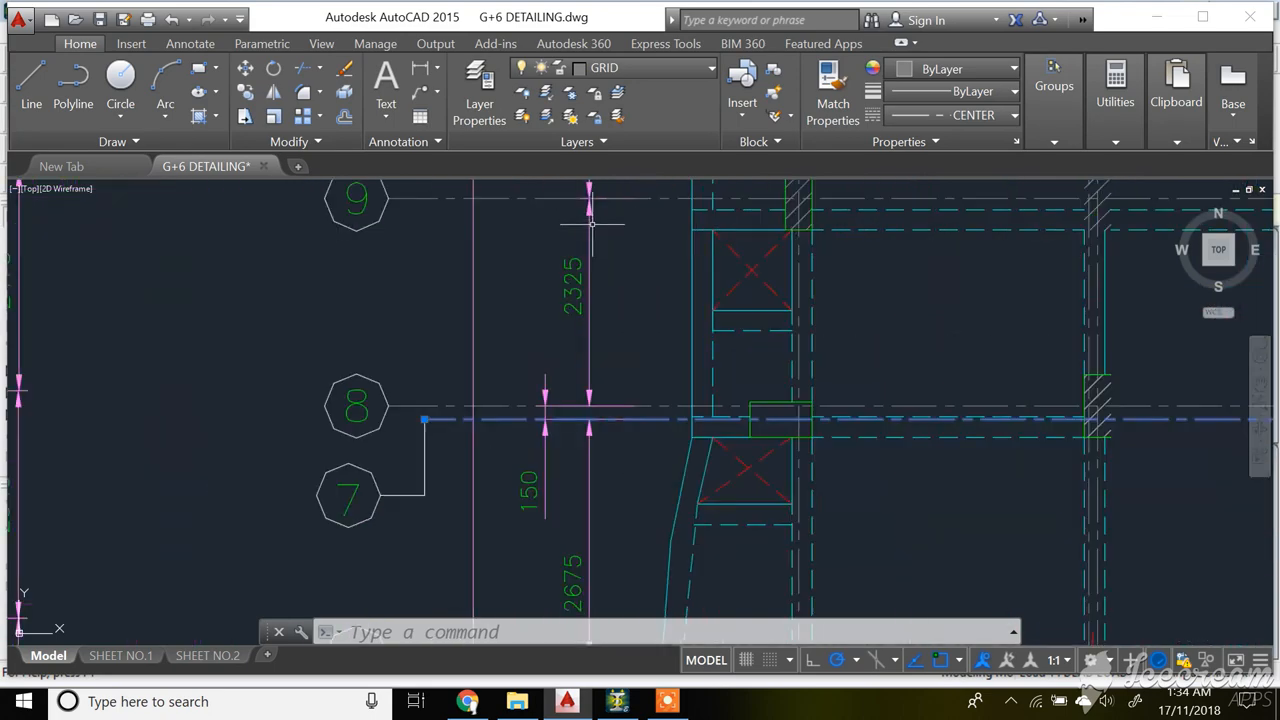
pyautogui.scroll(-5, 597, 306)
pyautogui.scroll(-2, 597, 300)
pyautogui.scroll(6, 590, 300)
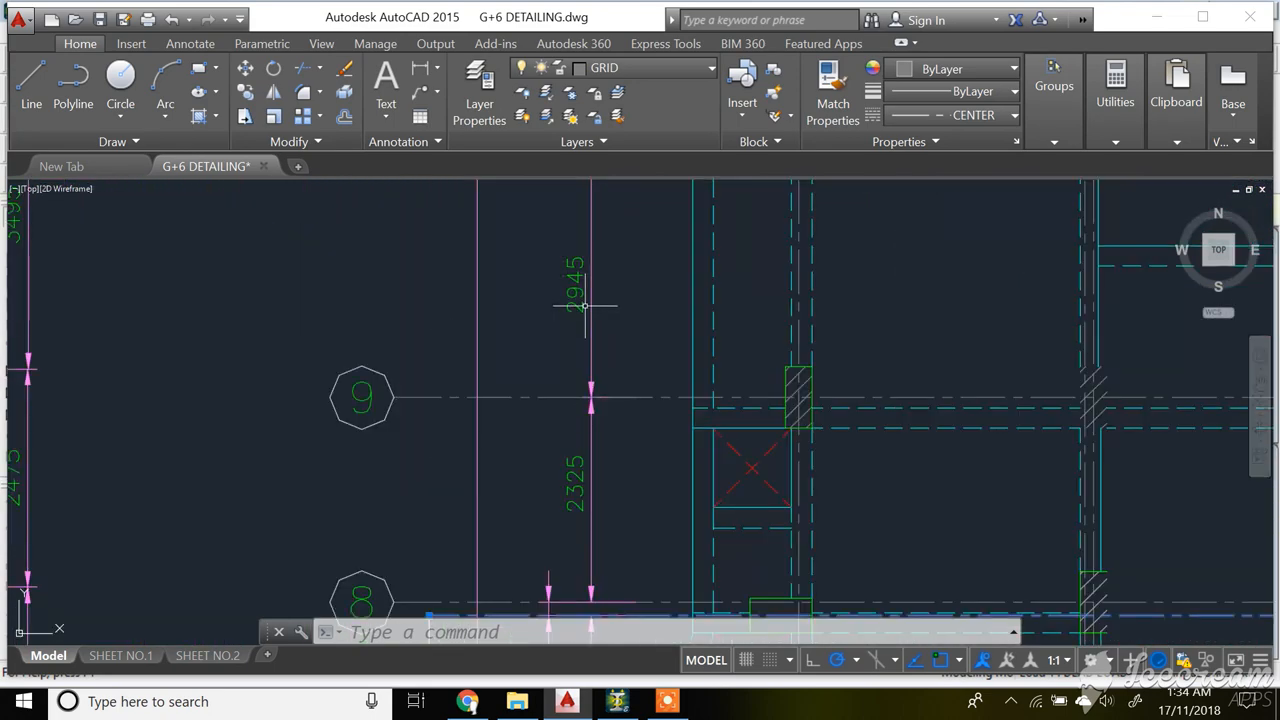
pyautogui.scroll(-7, 586, 299)
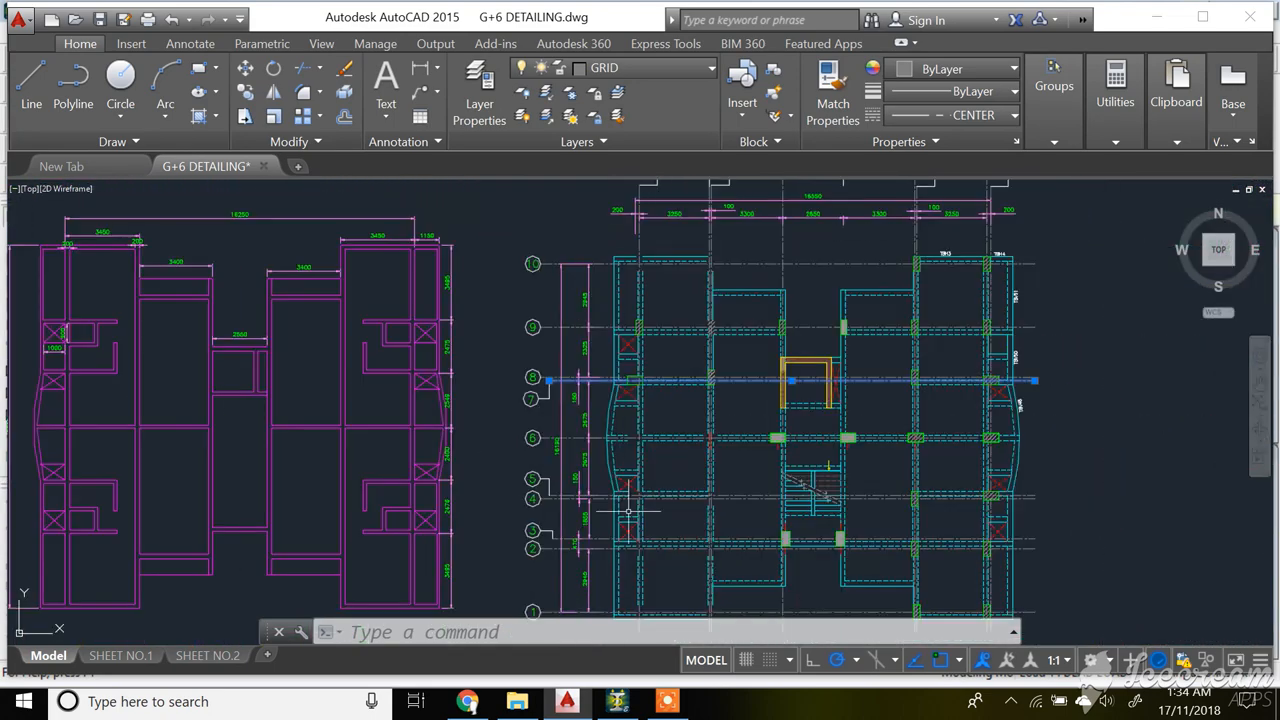
pyautogui.moveTo(657, 708)
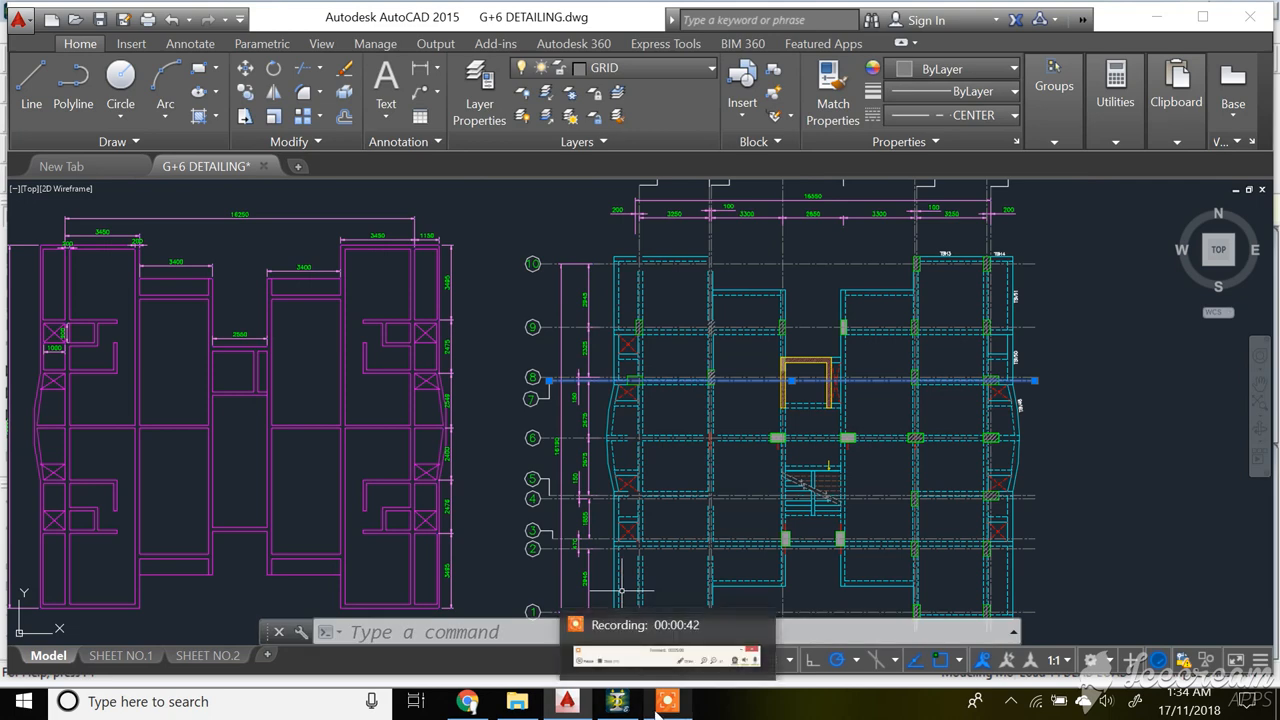
# - Return to STAAD.Pro, accept the auto save and save the modified structure
pyautogui.click(617, 701)
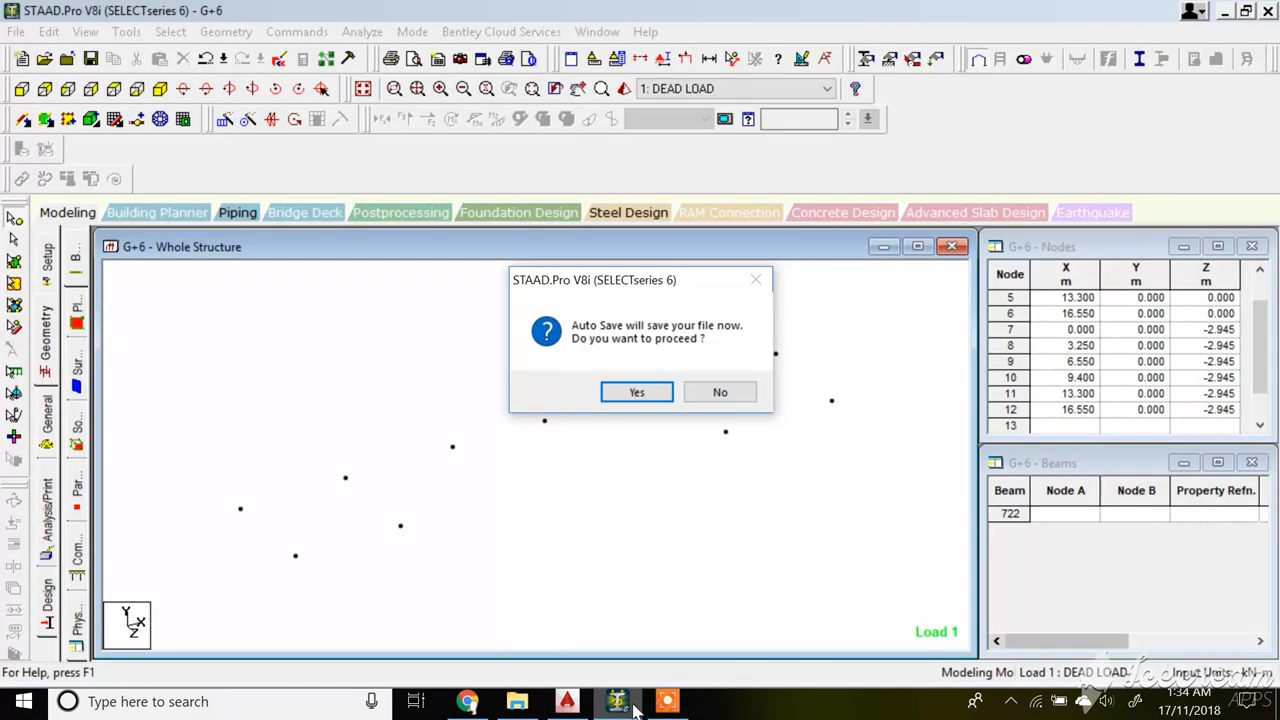
pyautogui.click(636, 394)
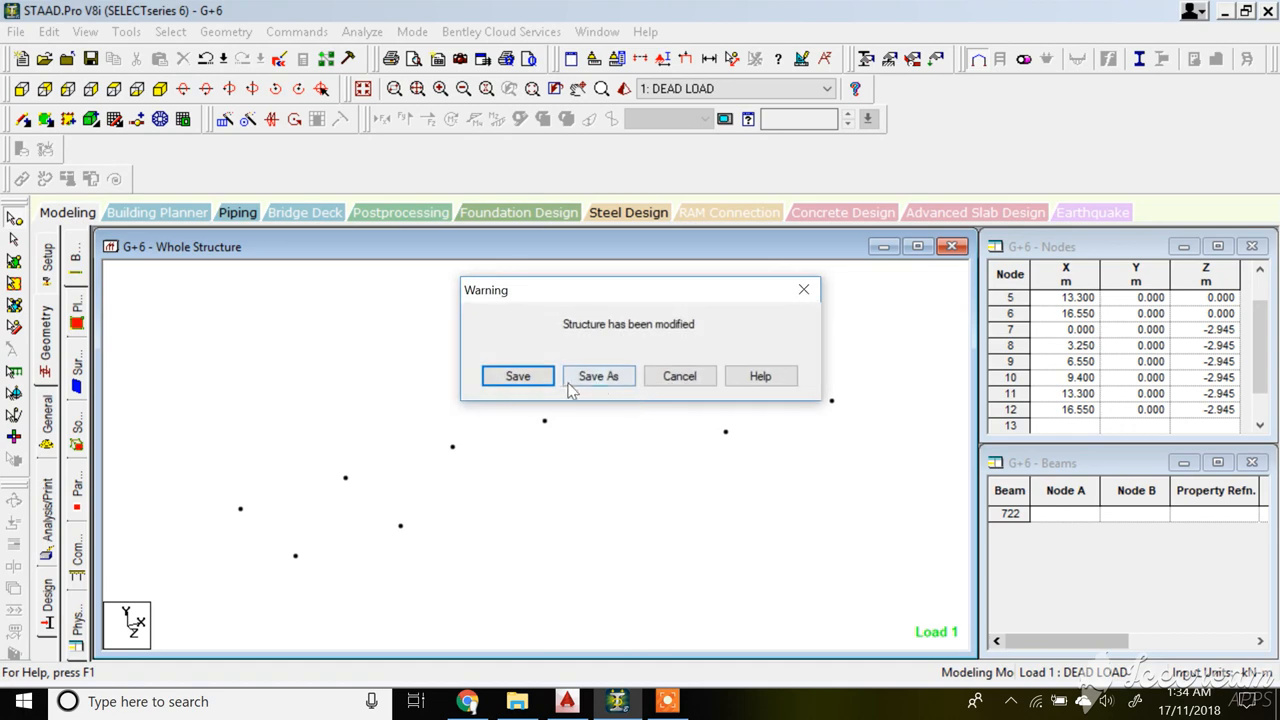
pyautogui.click(526, 383)
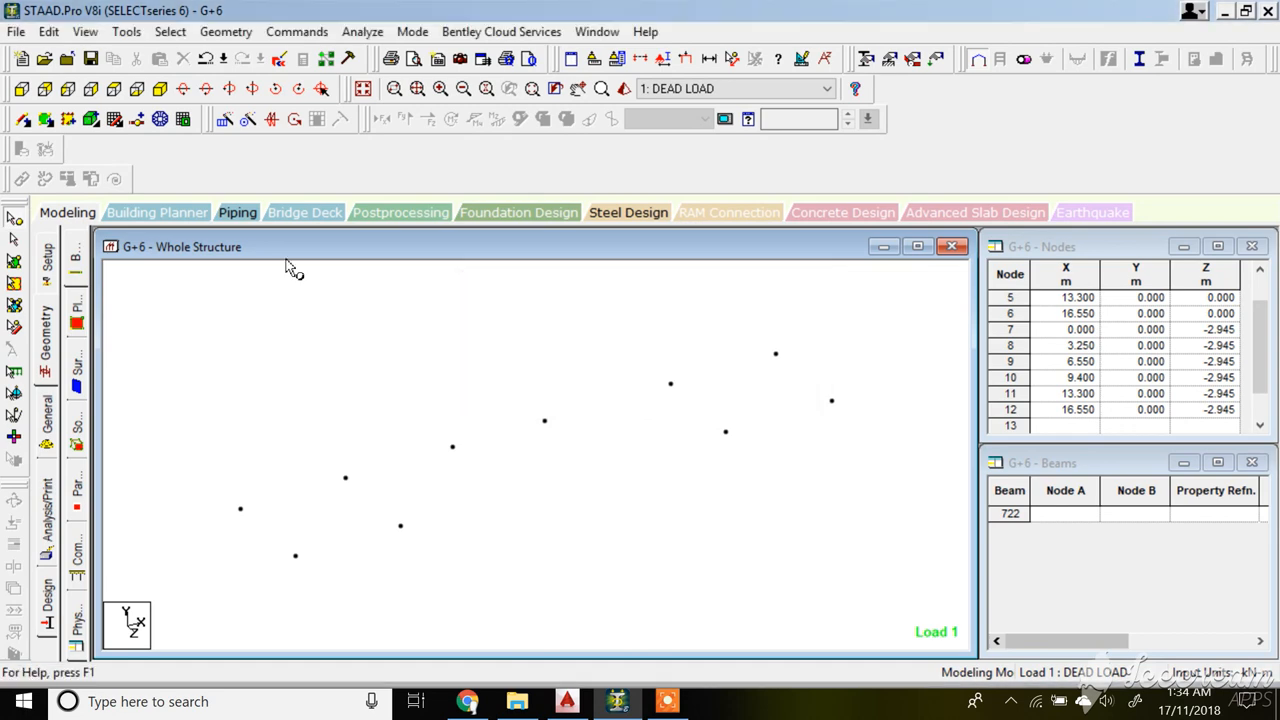
pyautogui.click(667, 701)
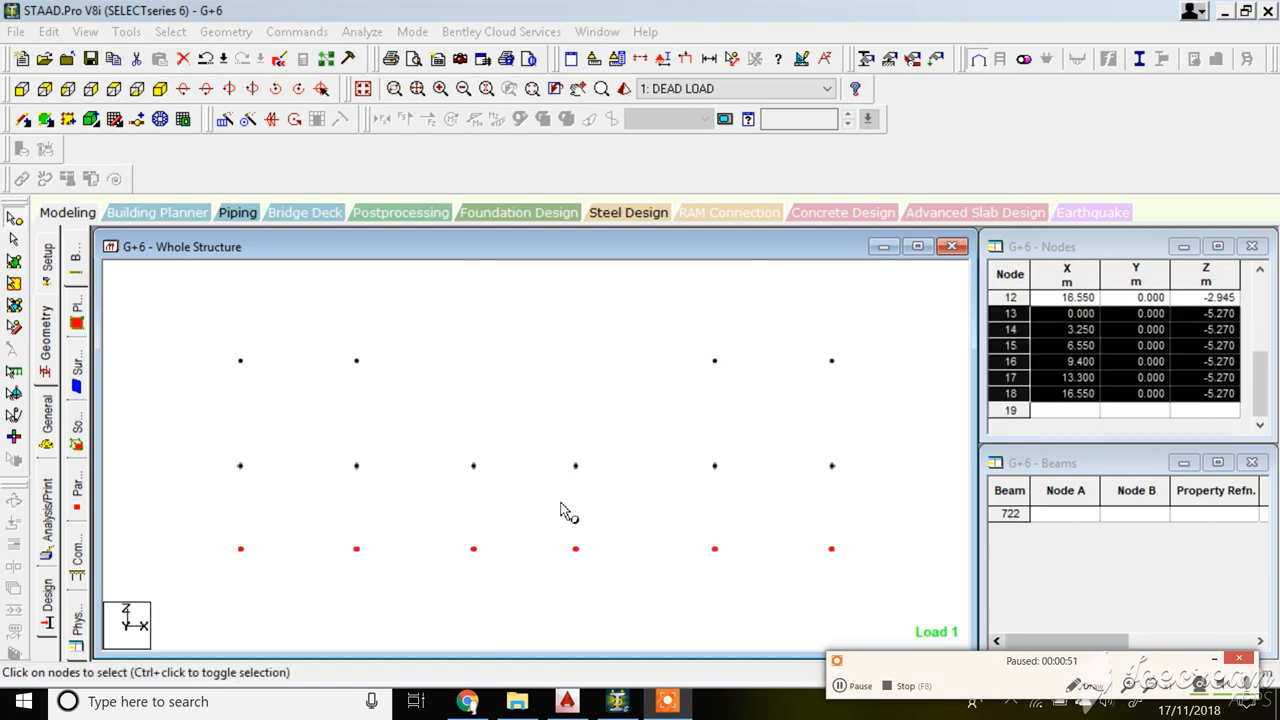
# - Apply a one-step Translational Repeat in Z with a spacing of -2.675 m to the selected node row at Z -5.27 m
pyautogui.click(720, 467)
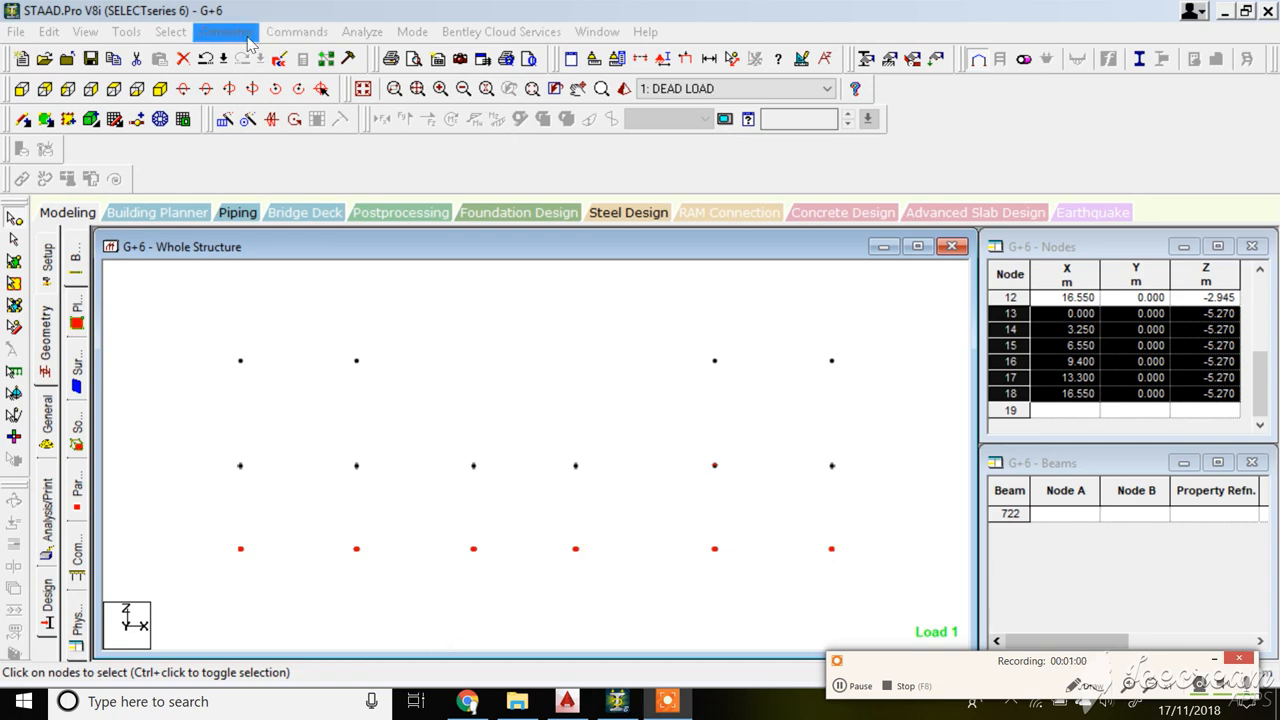
pyautogui.click(226, 31)
pyautogui.click(290, 303)
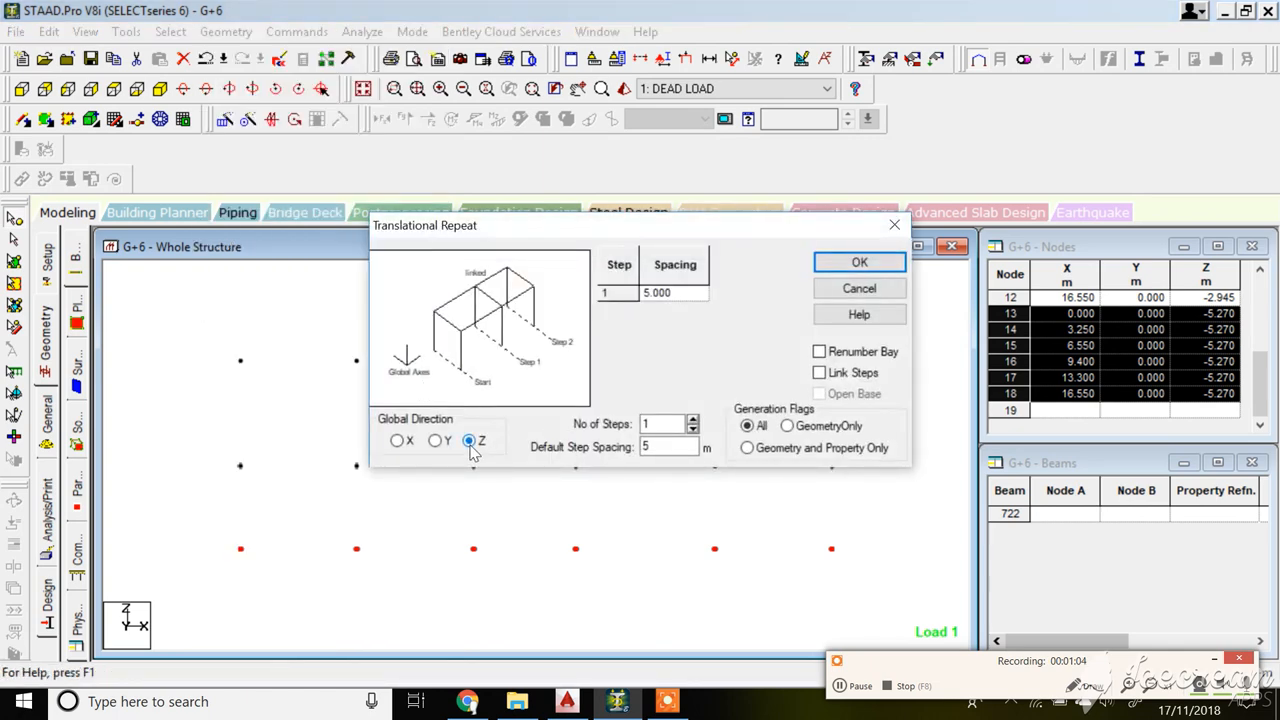
pyautogui.click(661, 292)
pyautogui.moveTo(681, 292); pyautogui.dragTo(618, 295)
pyautogui.write('-2.675')
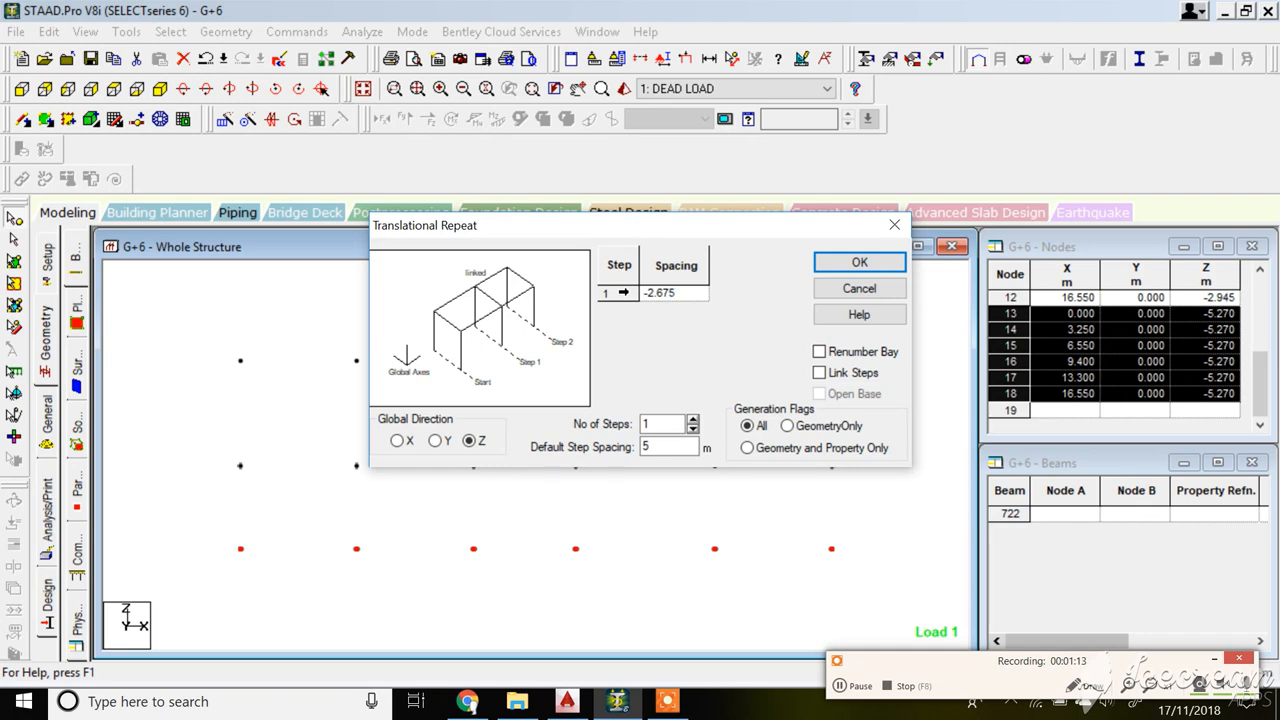
pyautogui.click(848, 264)
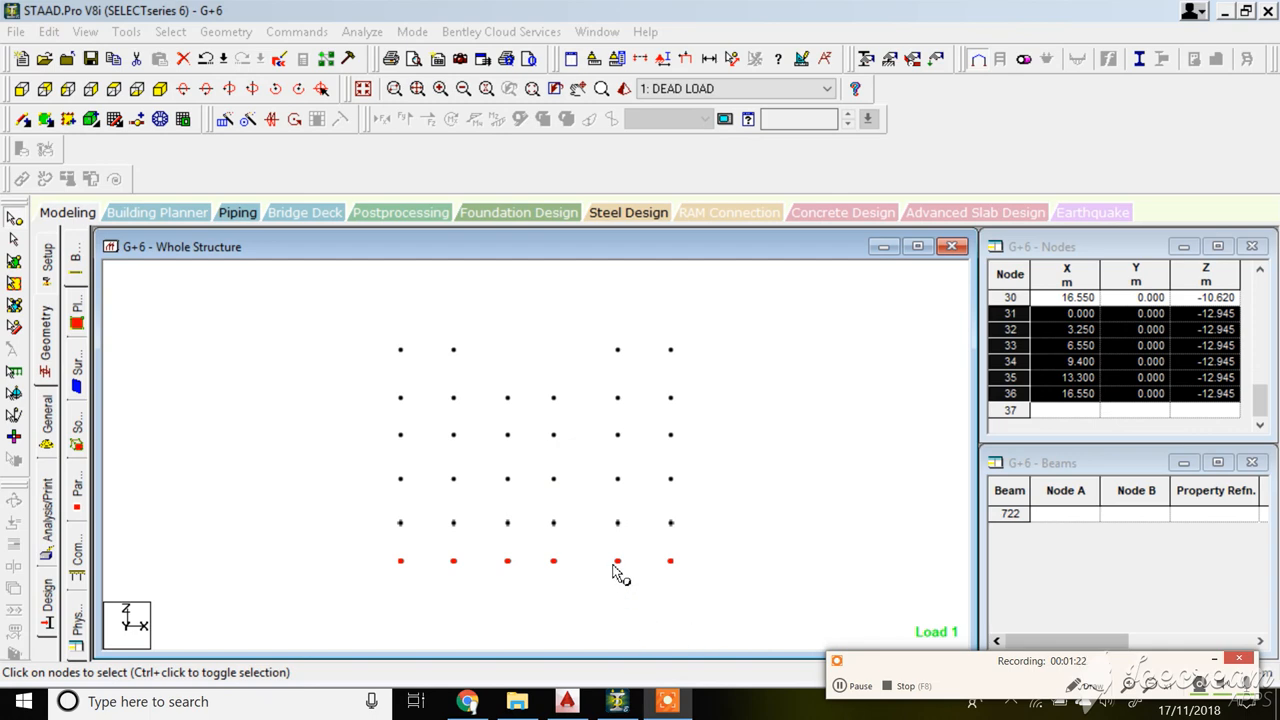
# - Repeat the selected node row at Z -12.945 m once in Z with a spacing of -2.945 m using Translational Repeat
pyautogui.click(225, 32)
pyautogui.click(246, 304)
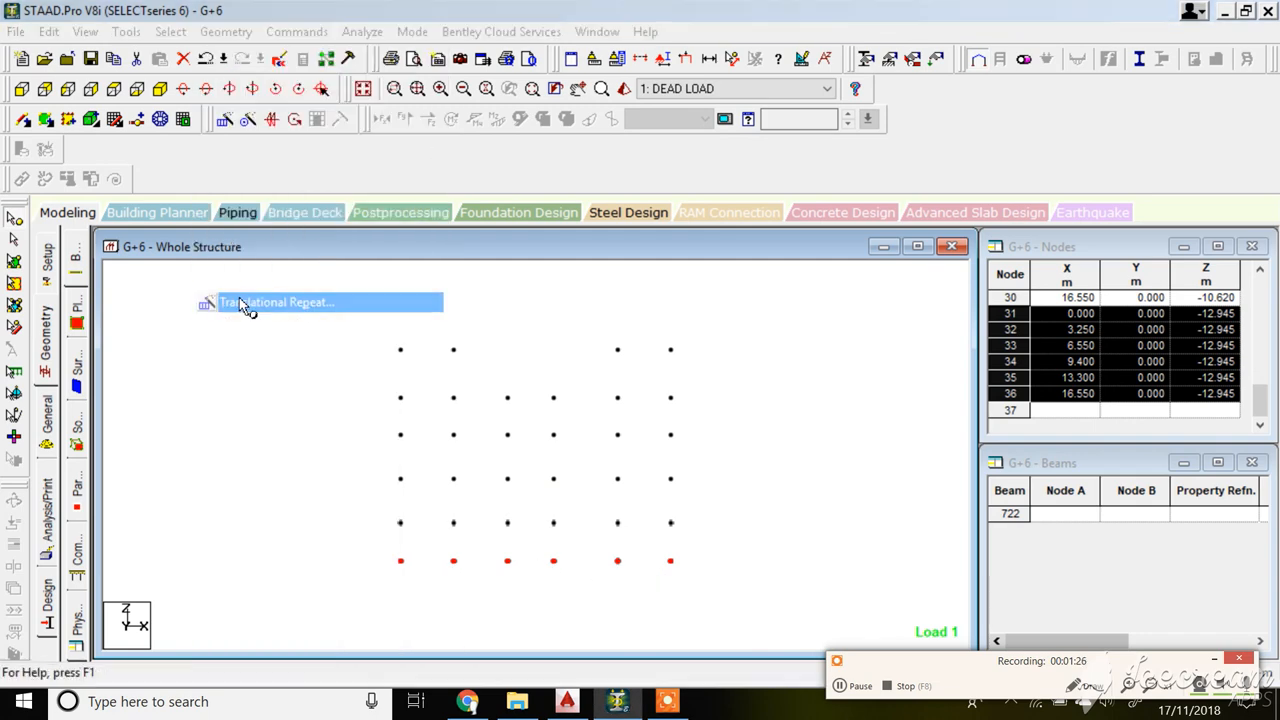
pyautogui.click(472, 441)
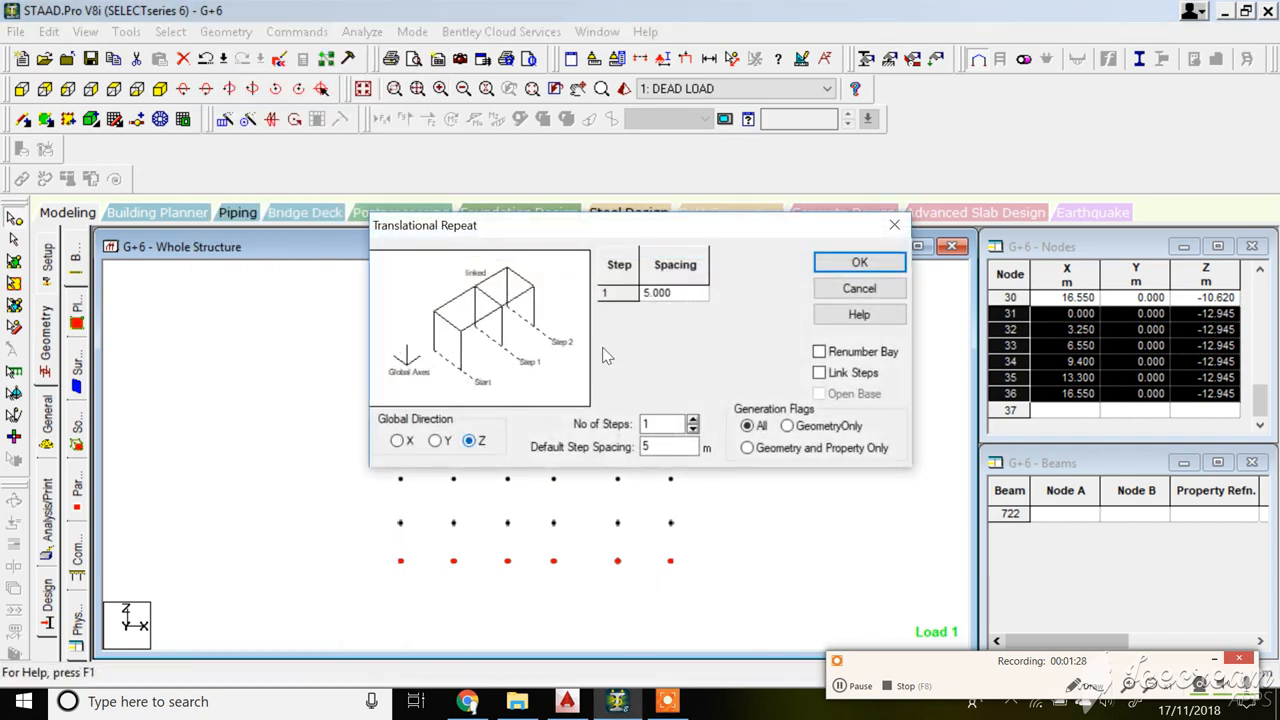
pyautogui.click(671, 298)
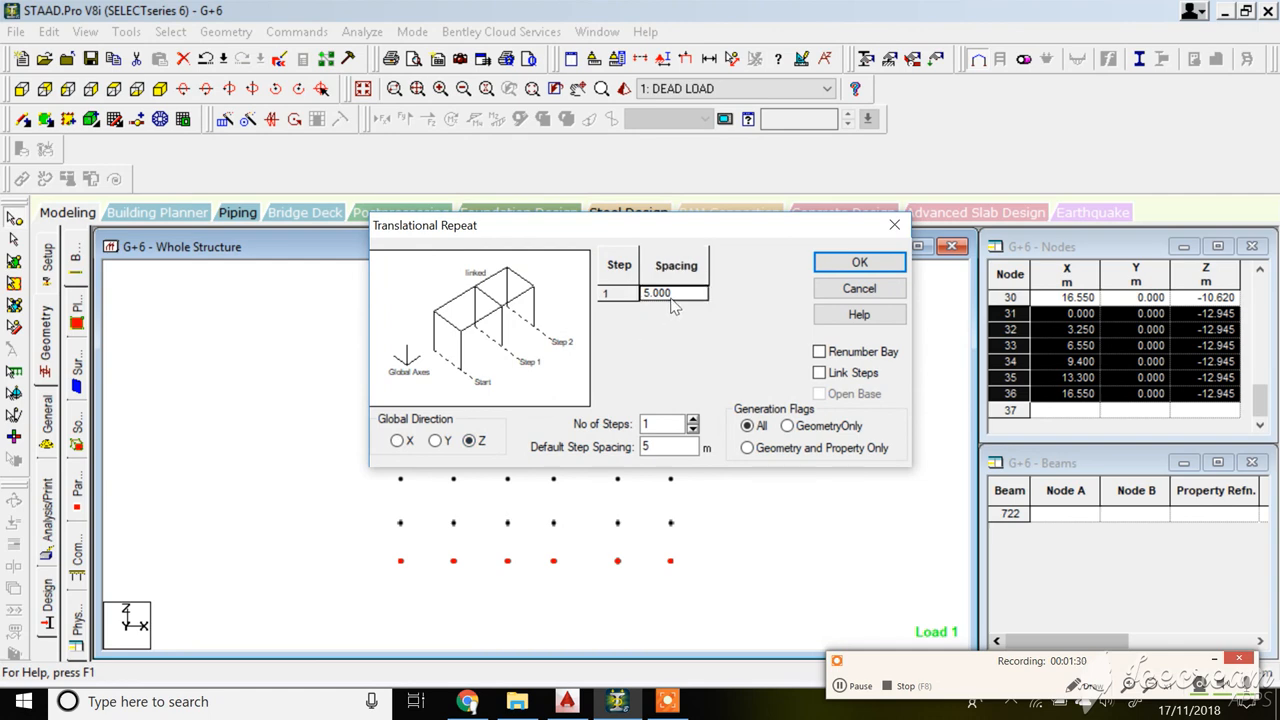
pyautogui.write('-1')
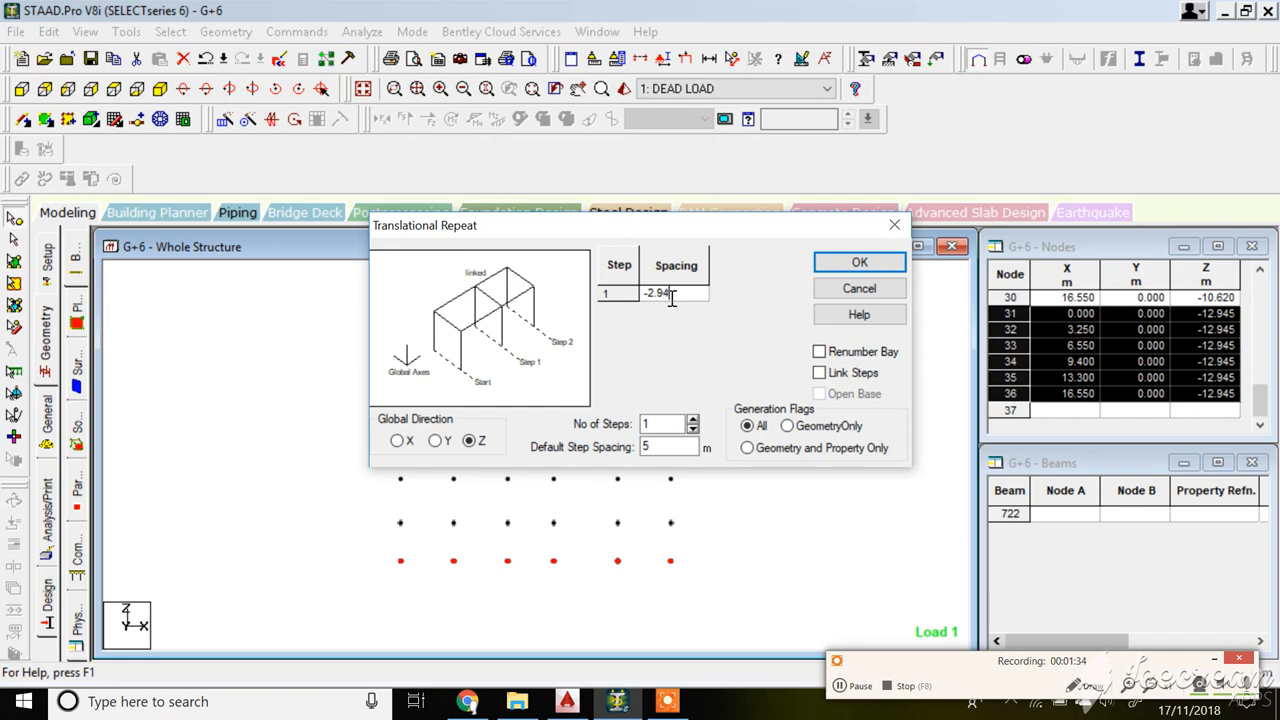
pyautogui.write('2.945')
pyautogui.click(889, 263)
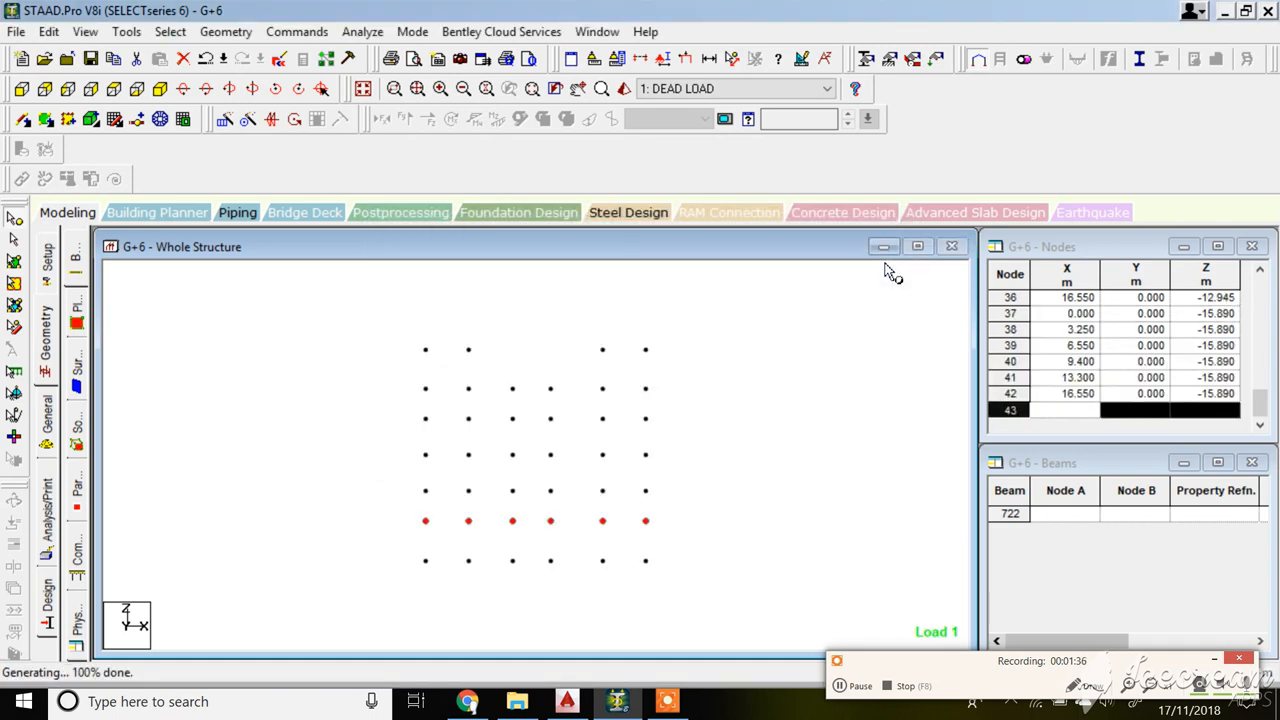
# - Switch to AutoCAD and examine the grid and member arrangement in the floor level slab layout beside the terrace level layout
pyautogui.click(566, 701)
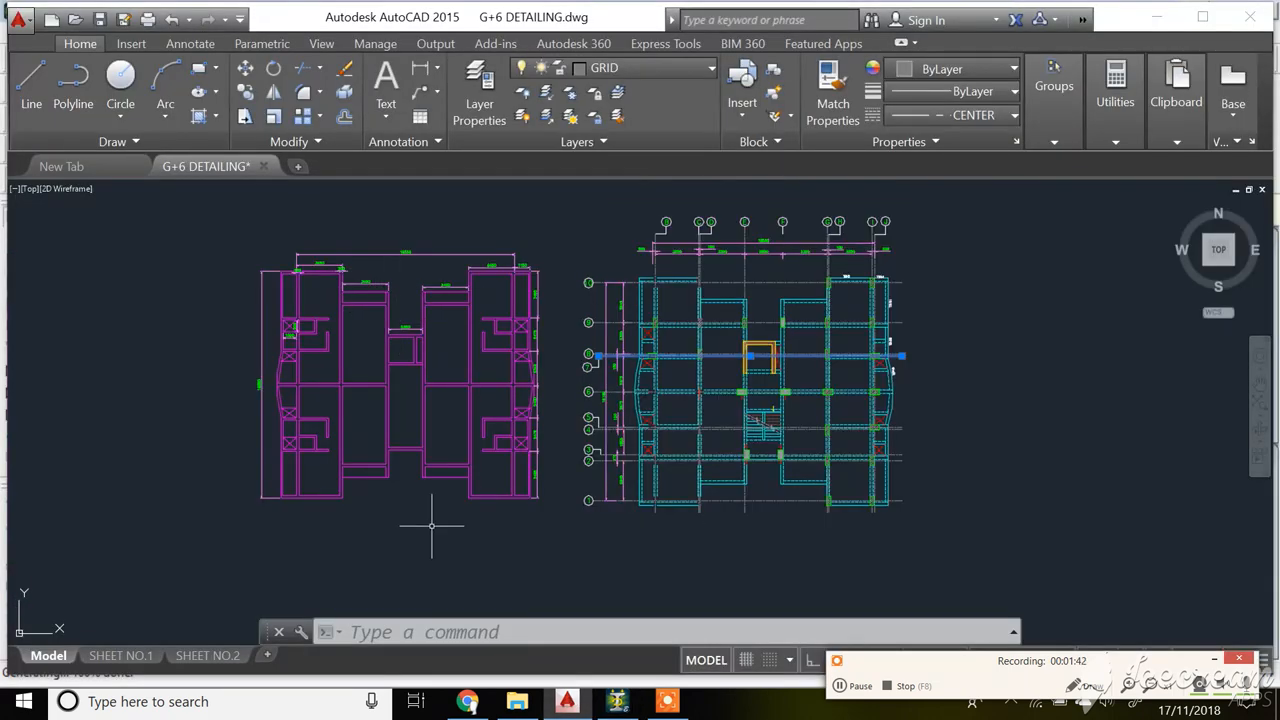
pyautogui.scroll(5, 715, 526)
pyautogui.scroll(-8, 739, 507)
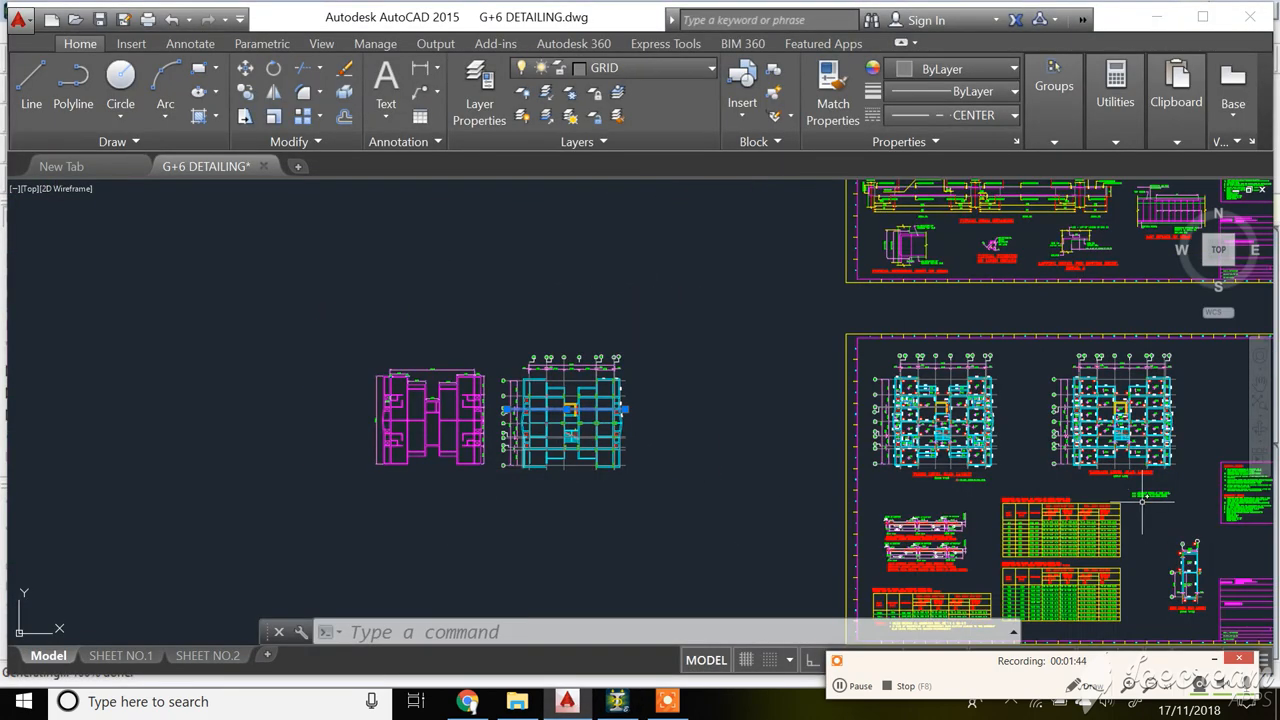
pyautogui.scroll(8, 928, 457)
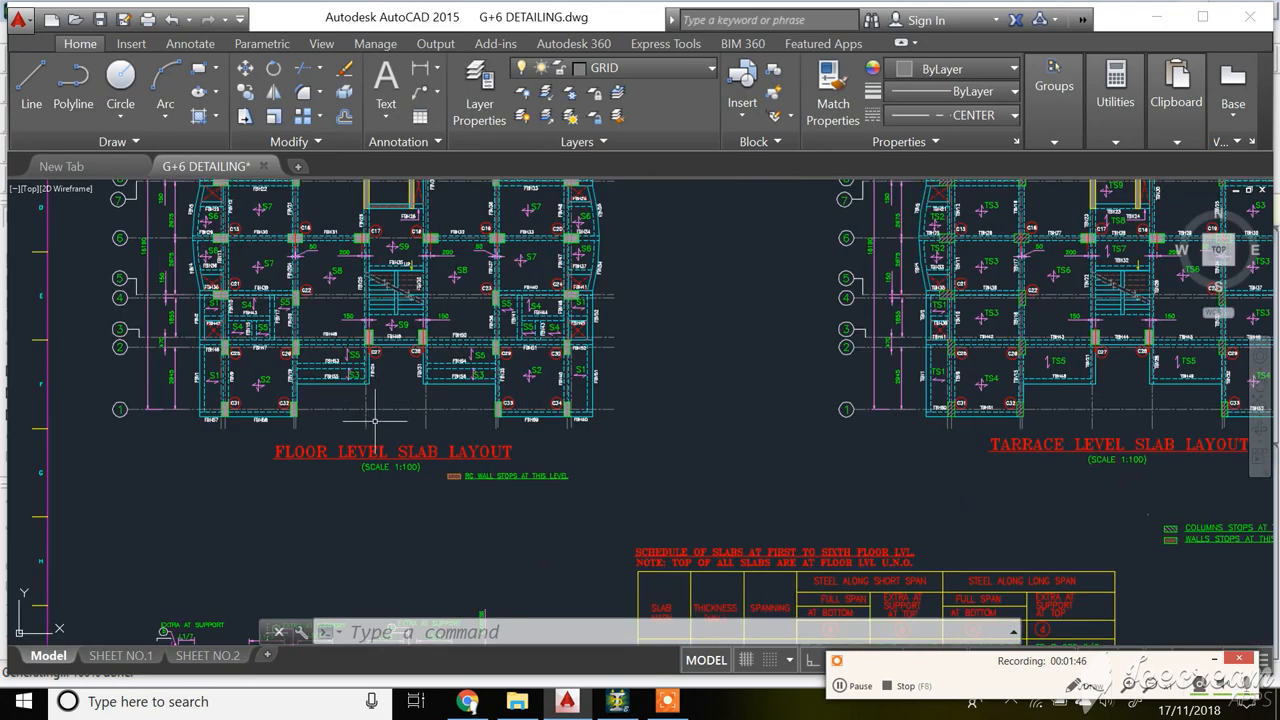
pyautogui.scroll(-3, 383, 418)
pyautogui.scroll(4, 373, 405)
pyautogui.scroll(-4, 373, 420)
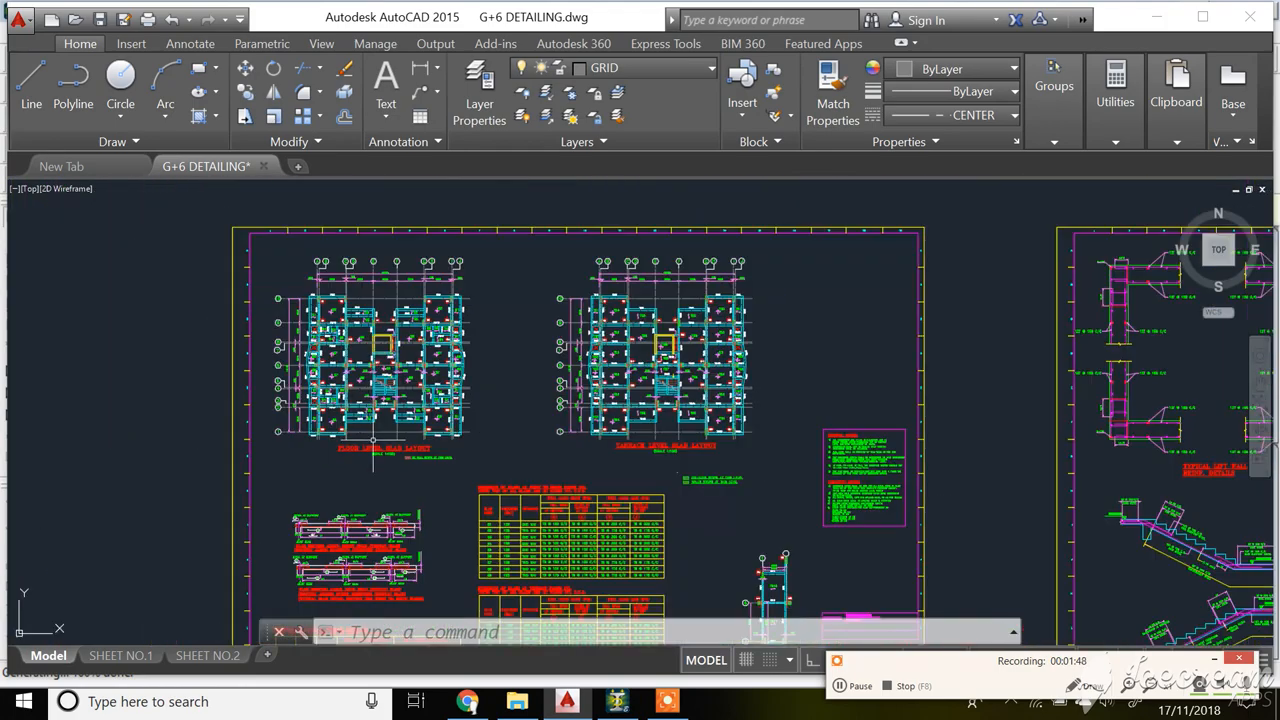
pyautogui.scroll(1, 360, 330)
pyautogui.scroll(2, 365, 317)
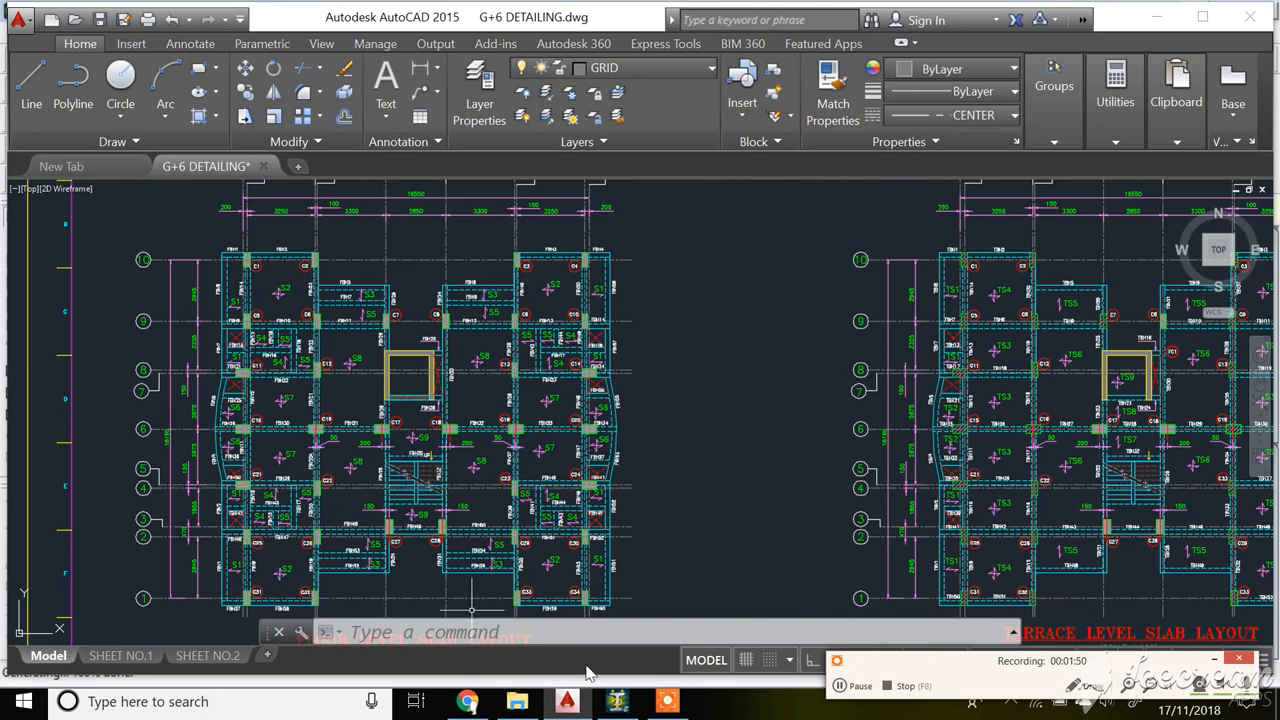
# - Return to STAAD.Pro and delete the two middle nodes at X 6.55 m and 9.4 m in the Z -15.89 m row
pyautogui.click(617, 701)
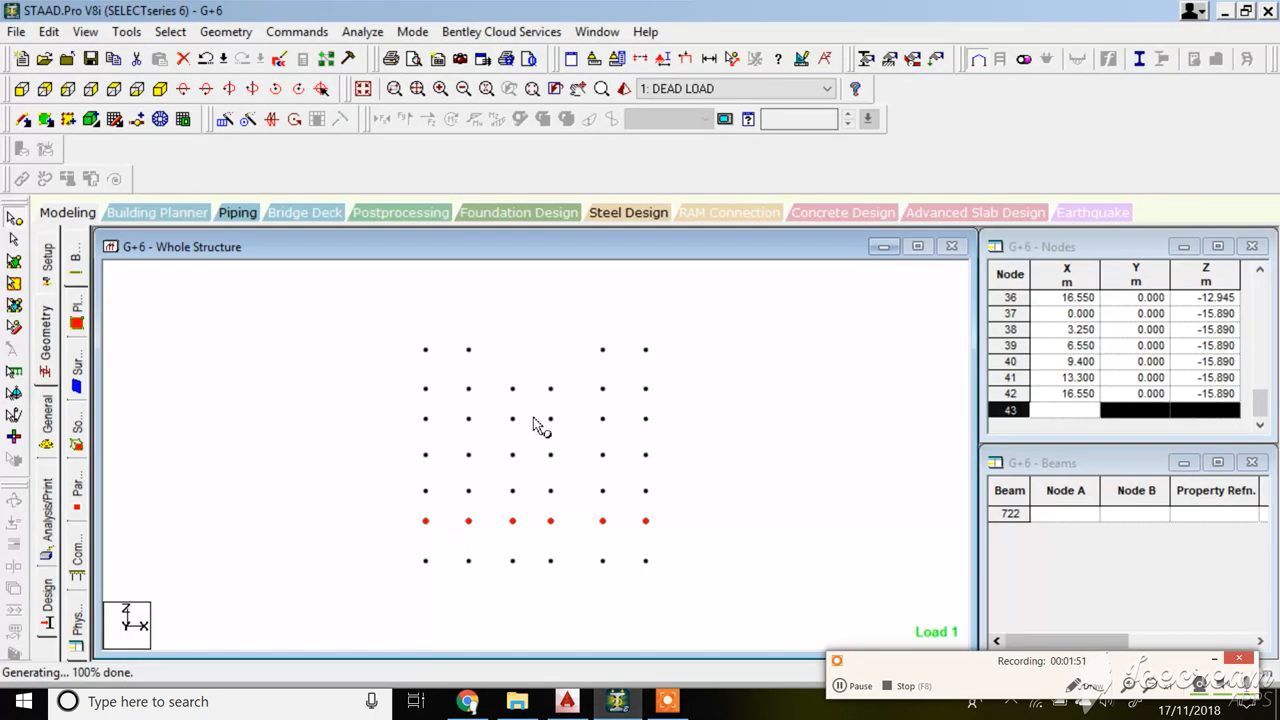
pyautogui.click(550, 562)
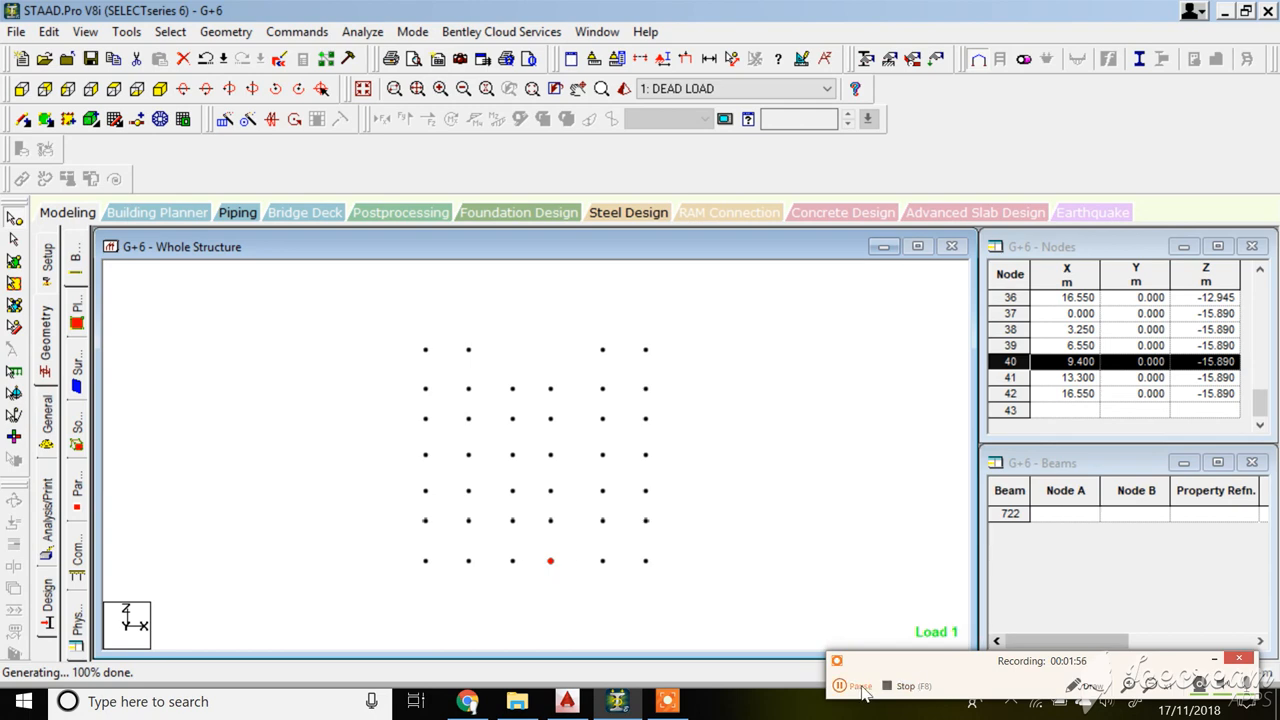
pyautogui.press('Delete')
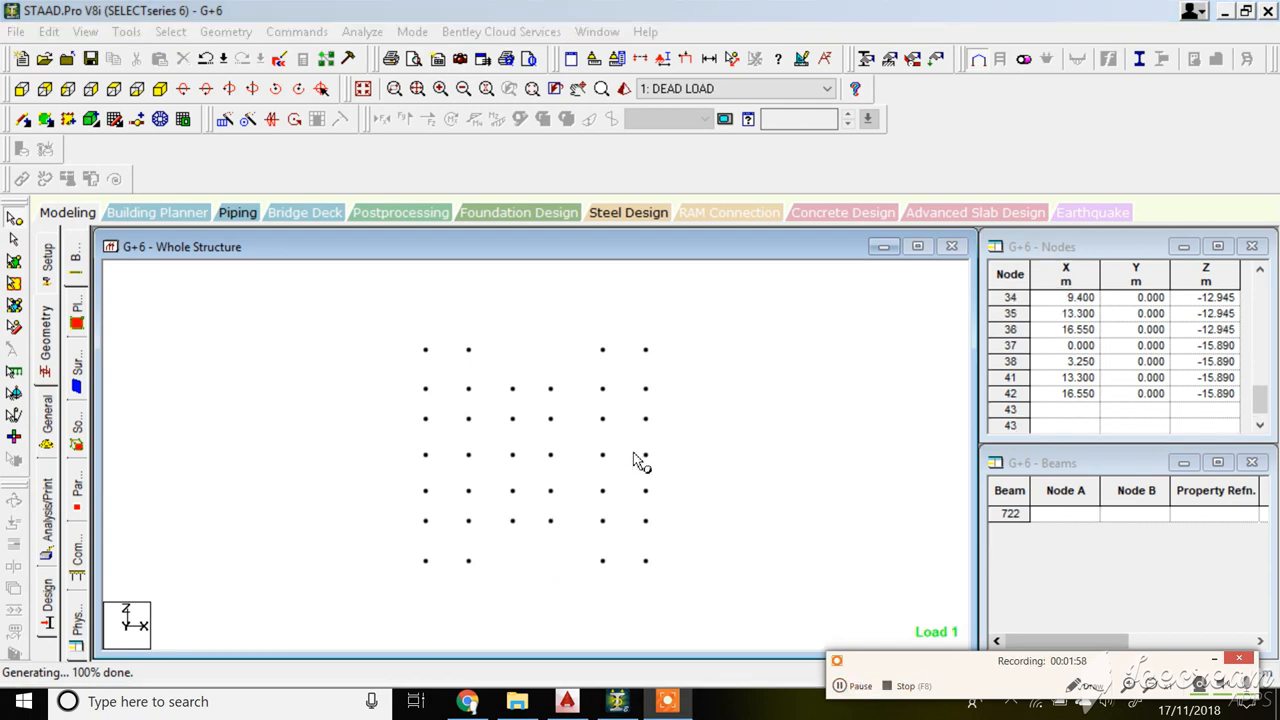
pyautogui.click(15, 243)
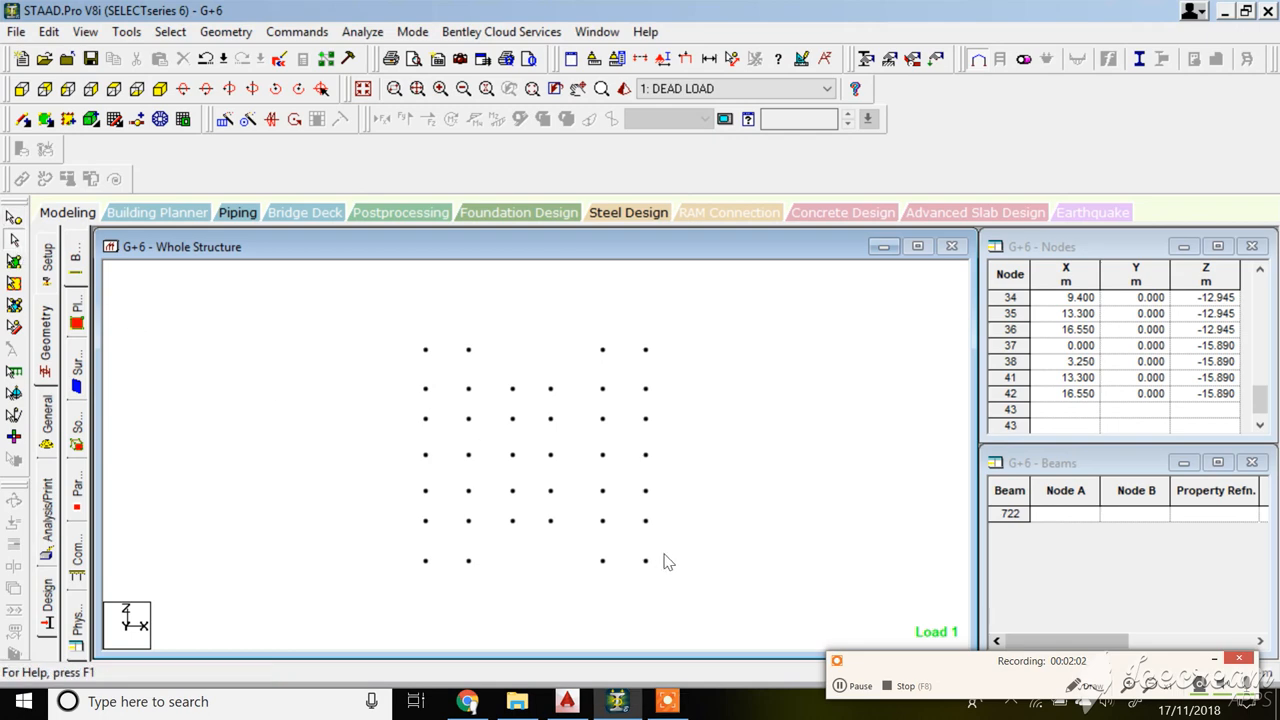
pyautogui.moveTo(411, 414); pyautogui.dragTo(352, 318)
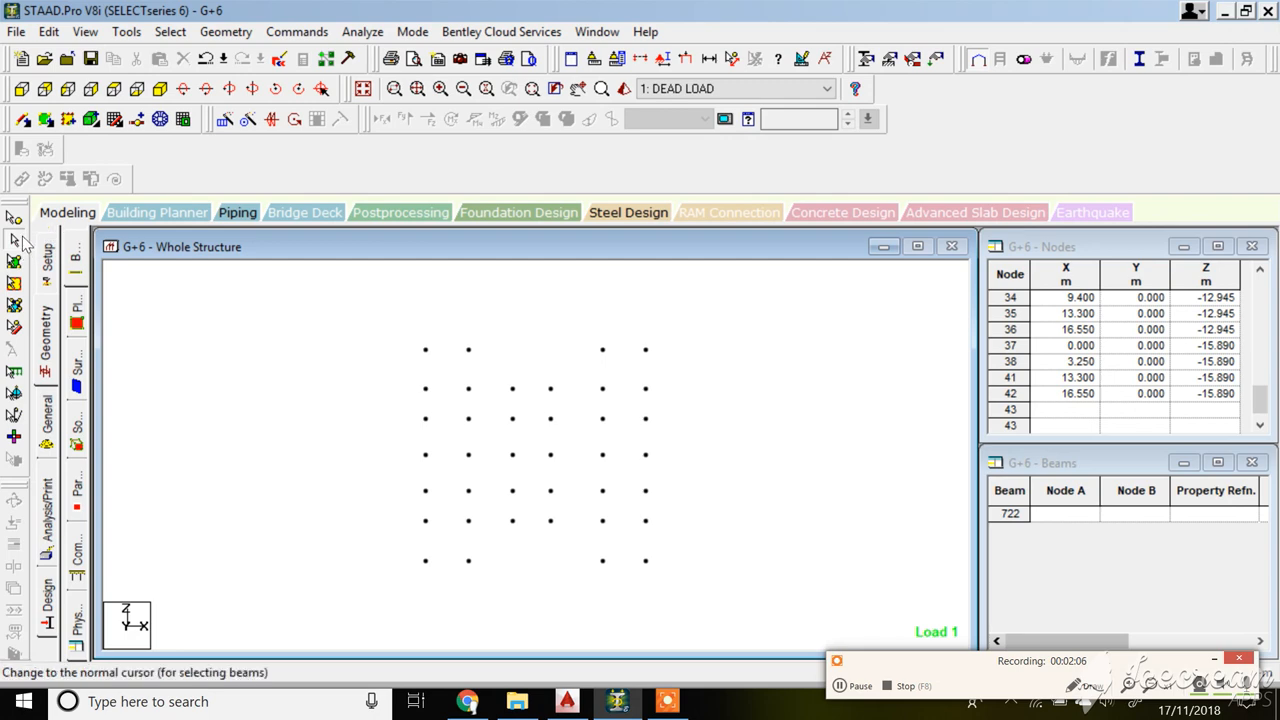
pyautogui.moveTo(663, 580); pyautogui.dragTo(389, 312)
# - Select all nodes of the grid and connect them with beams along the X axis
pyautogui.click(159, 88)
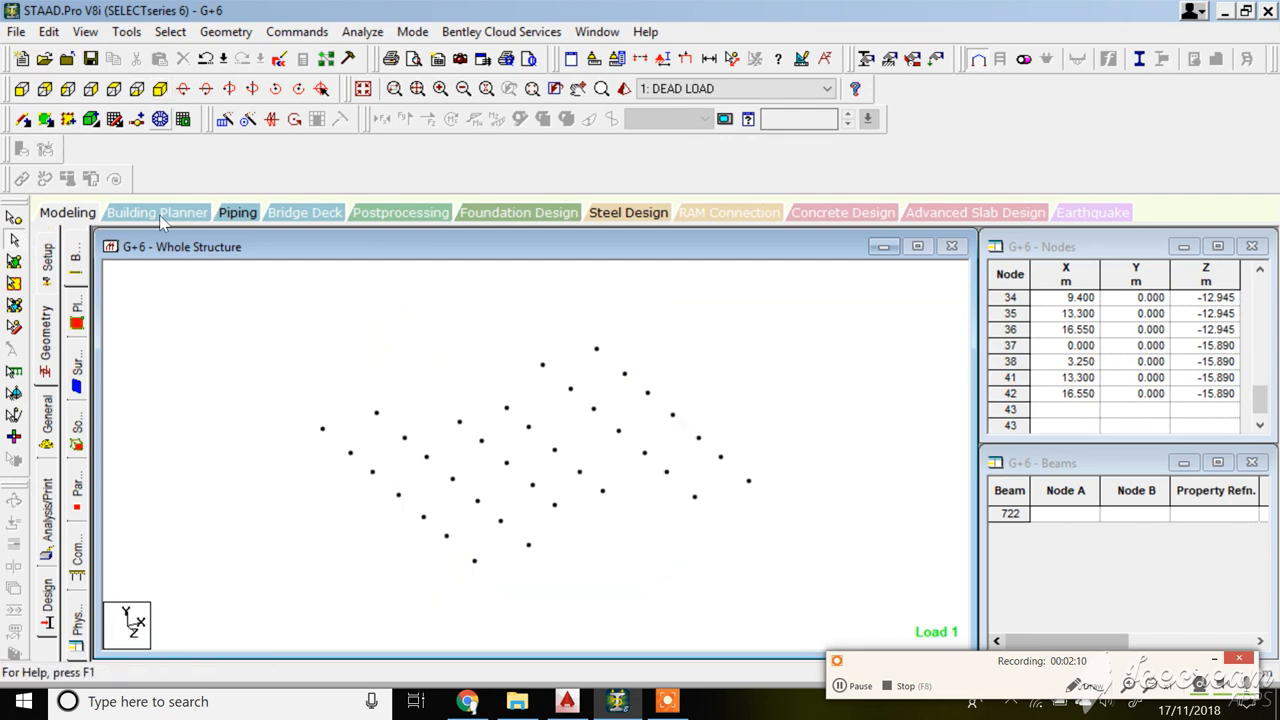
pyautogui.click(23, 119)
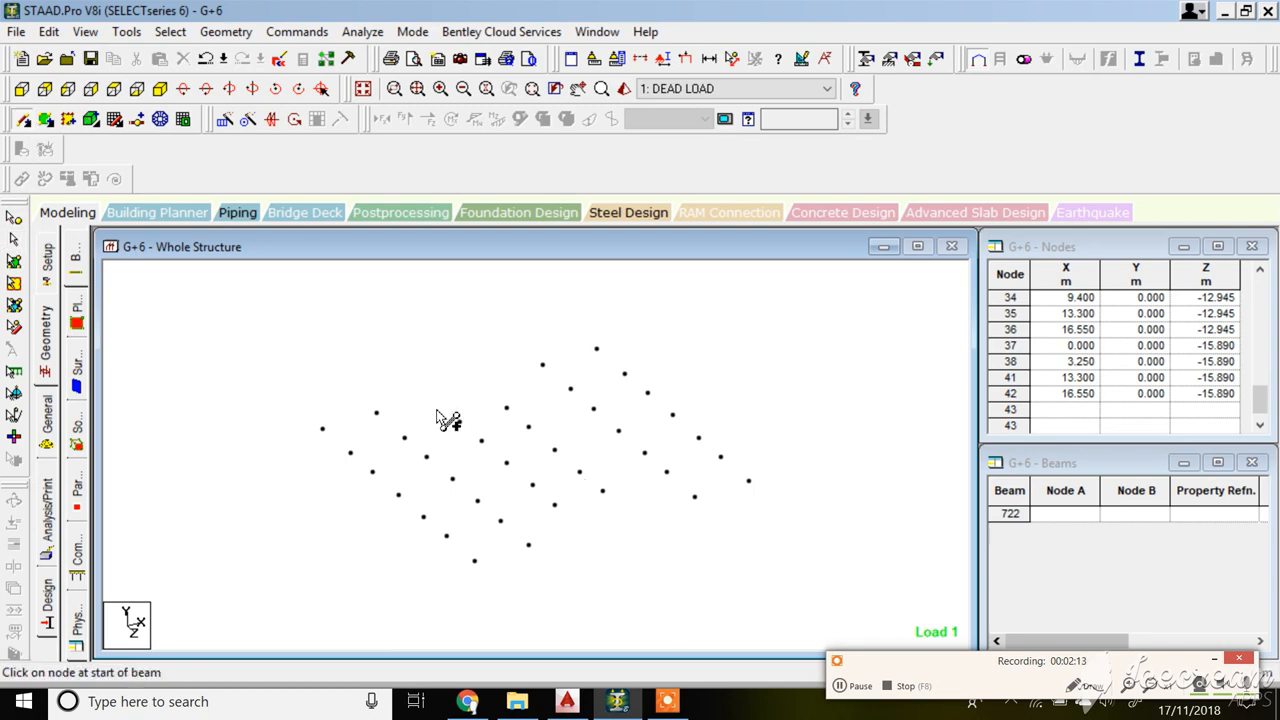
pyautogui.click(14, 239)
pyautogui.moveTo(801, 571); pyautogui.dragTo(300, 295)
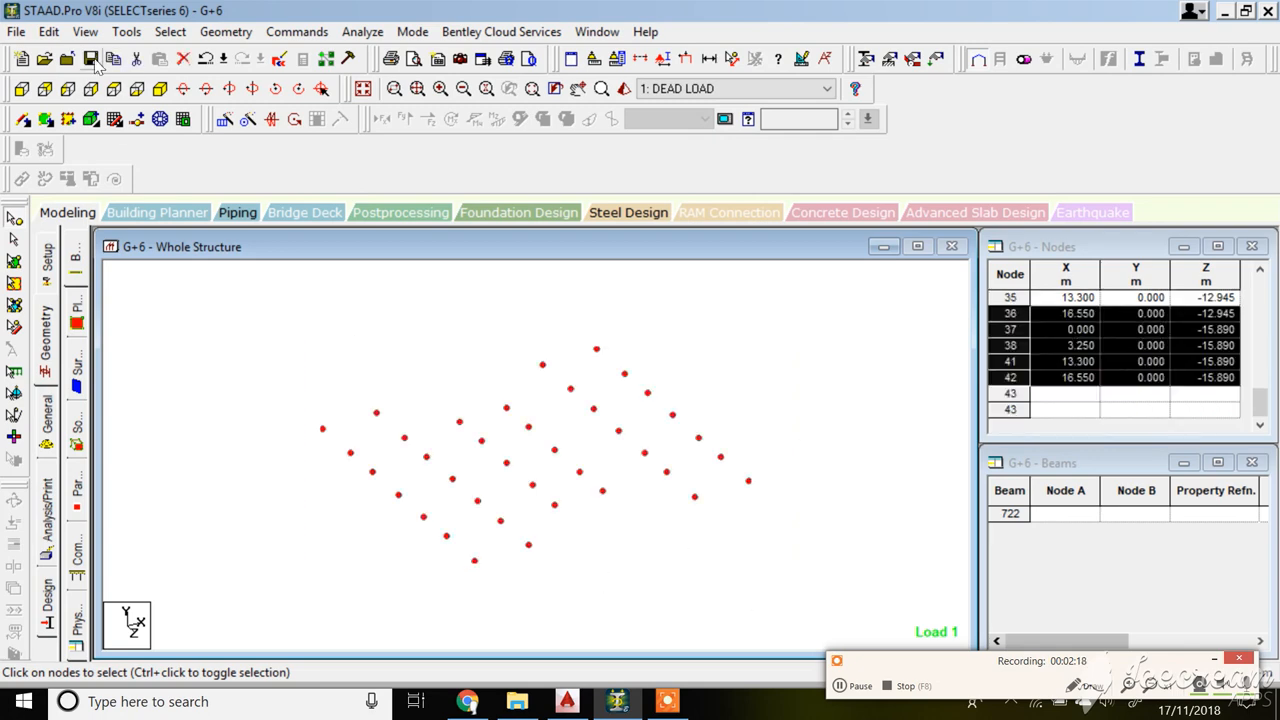
pyautogui.click(222, 33)
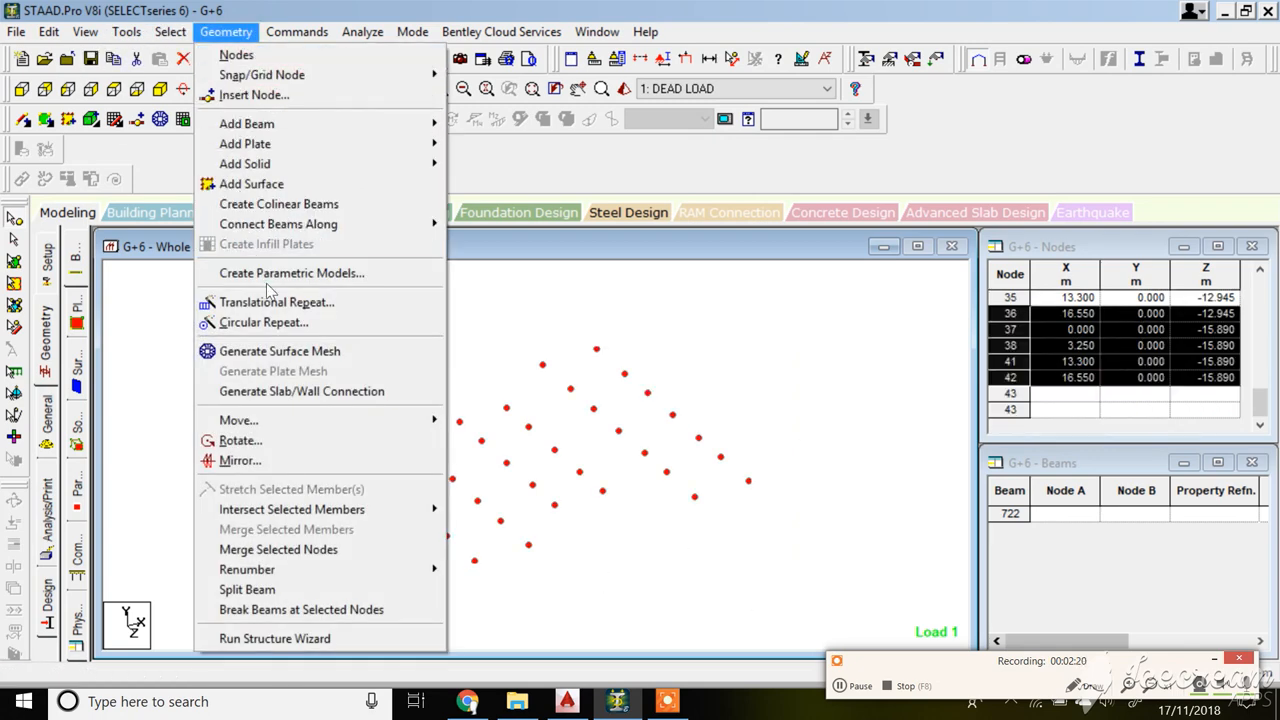
pyautogui.moveTo(279, 229)
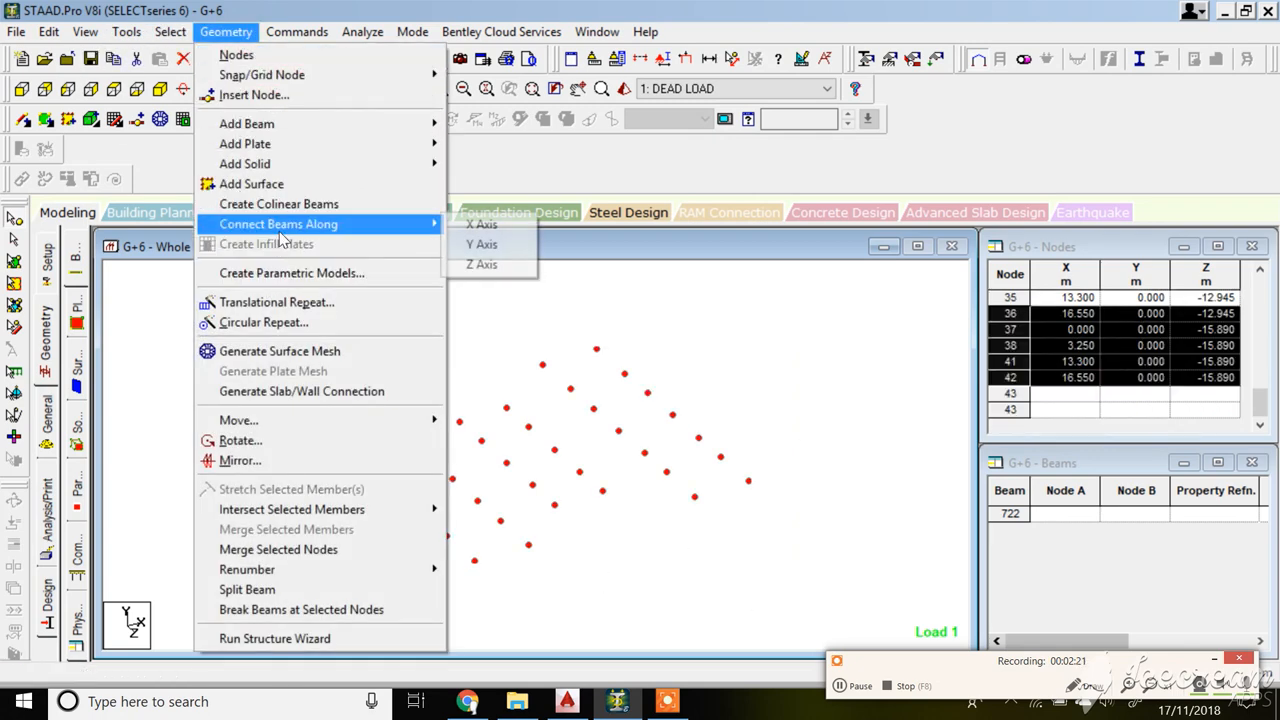
pyautogui.click(476, 226)
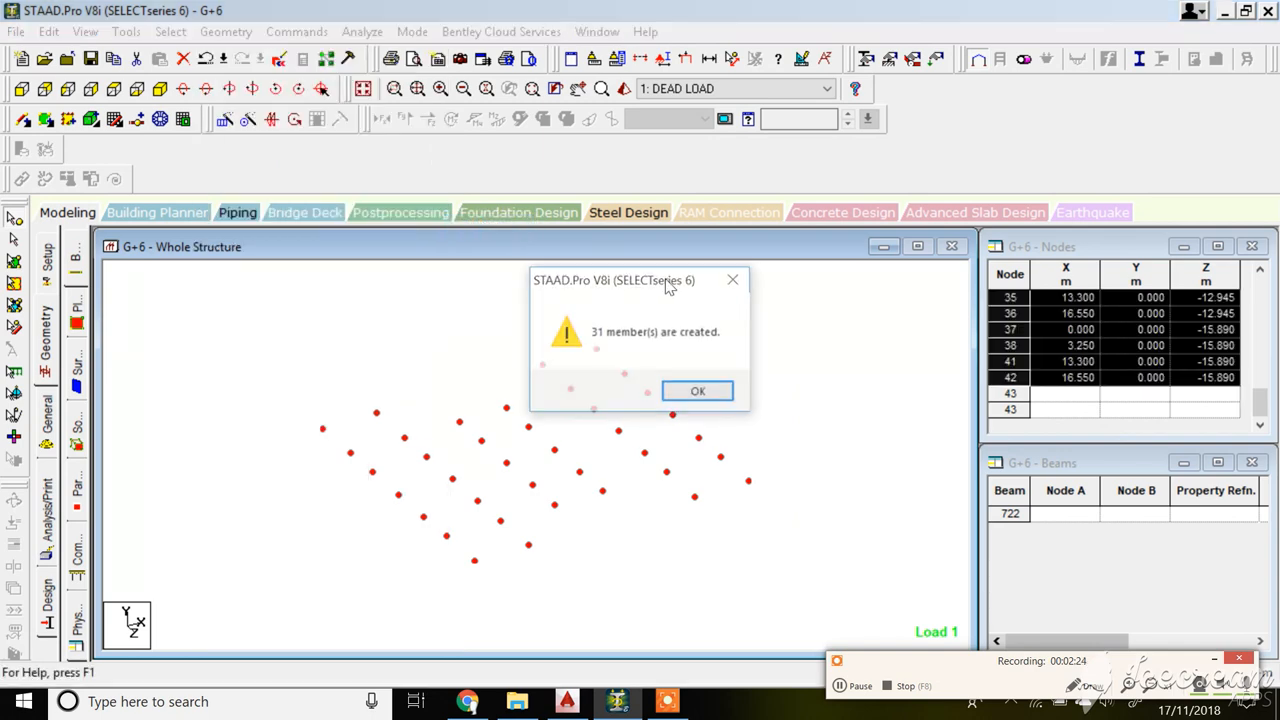
pyautogui.click(704, 404)
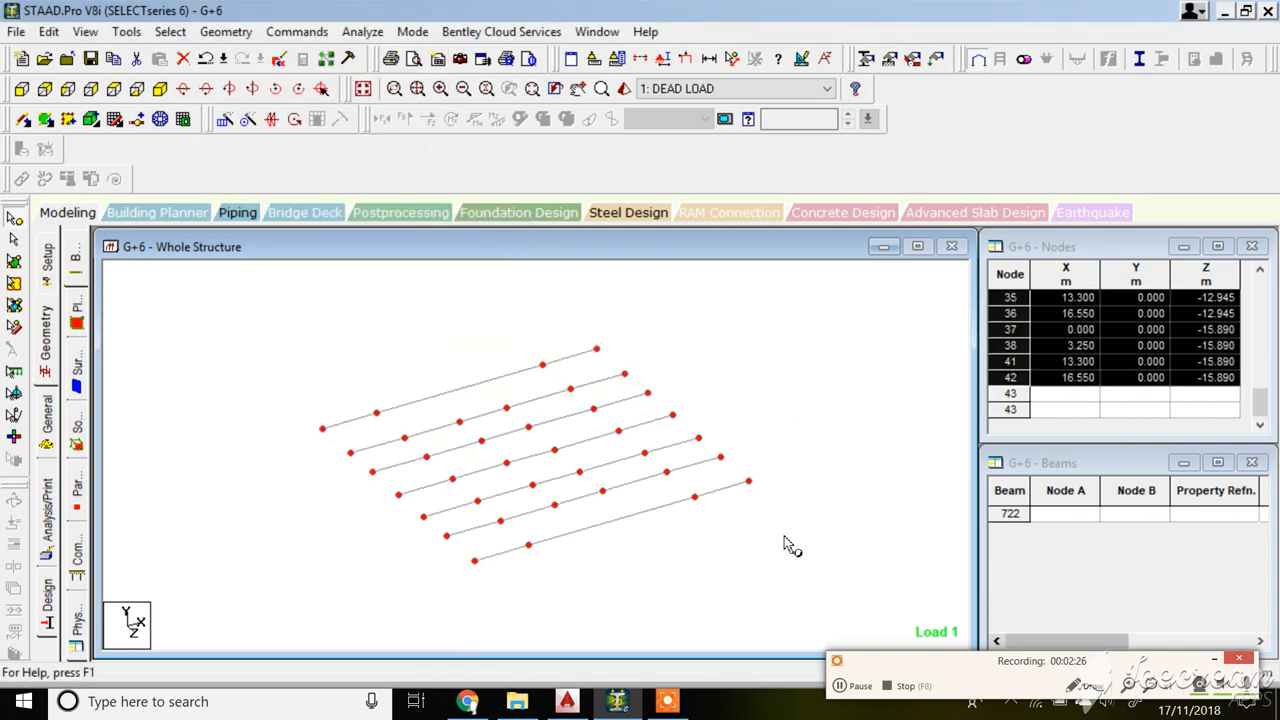
# - Connect the selected grid nodes with beams along the Z axis
pyautogui.click(203, 35)
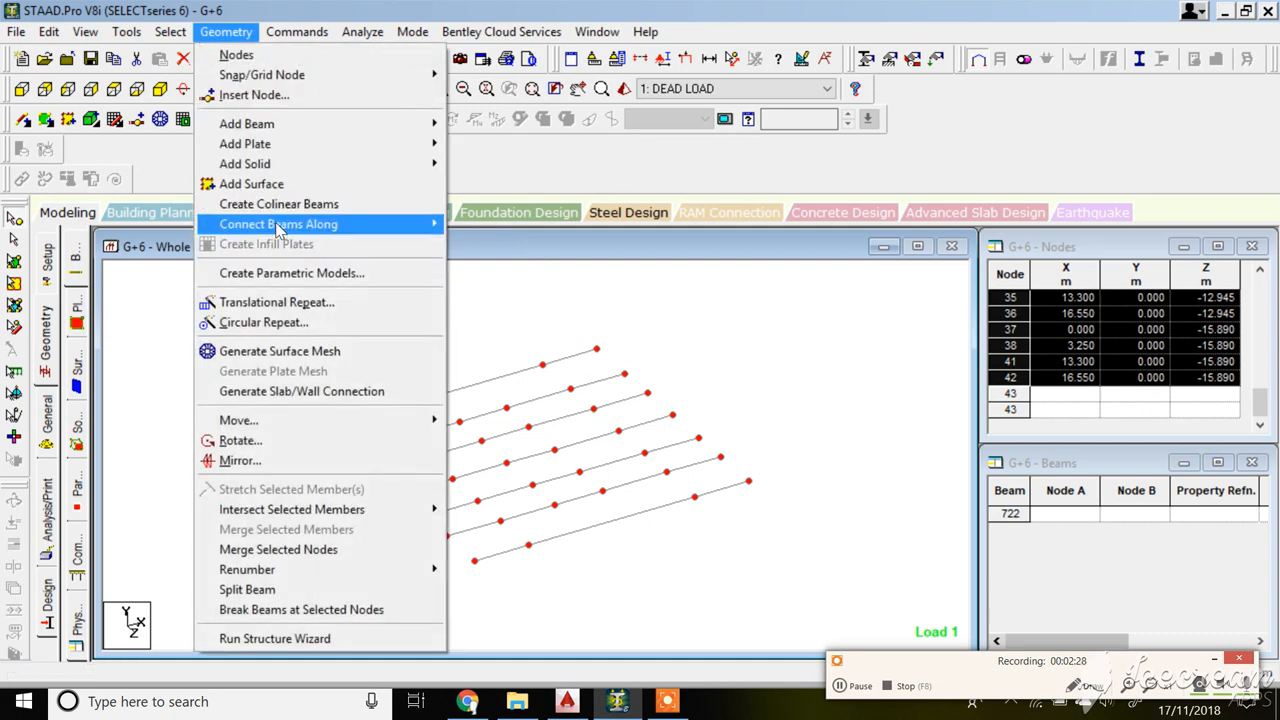
pyautogui.moveTo(280, 228)
pyautogui.click(460, 266)
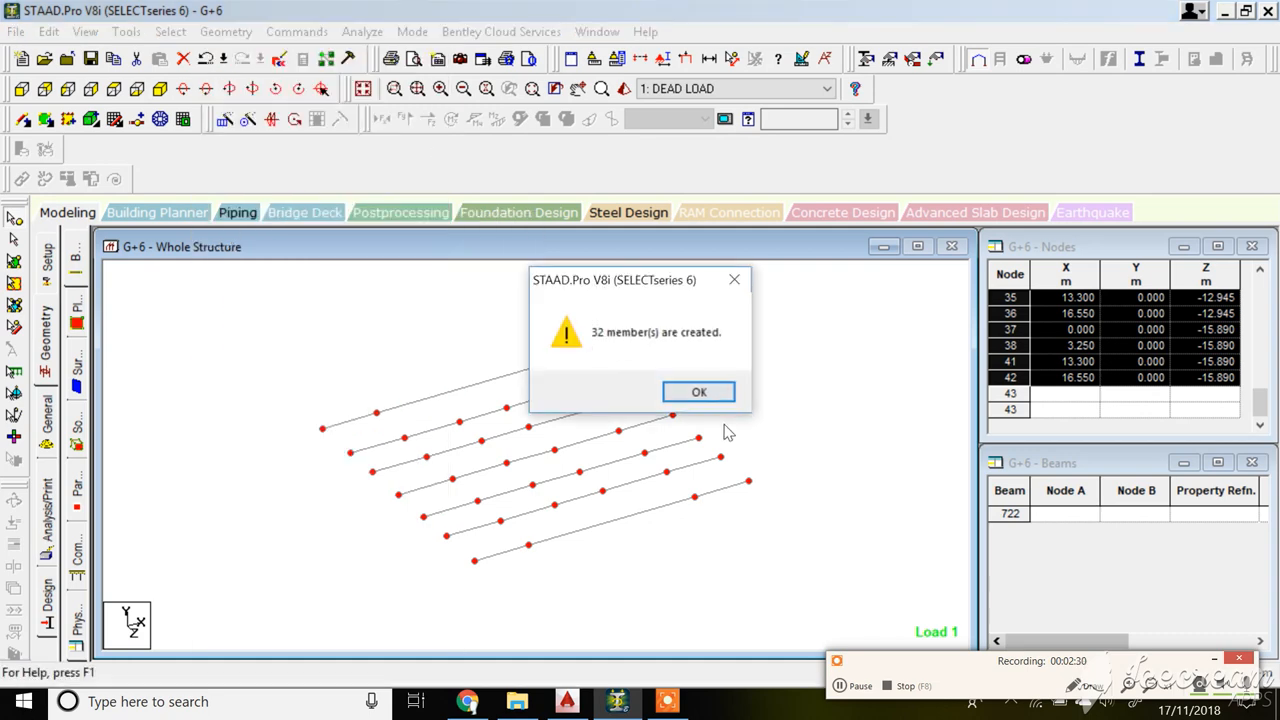
pyautogui.click(692, 392)
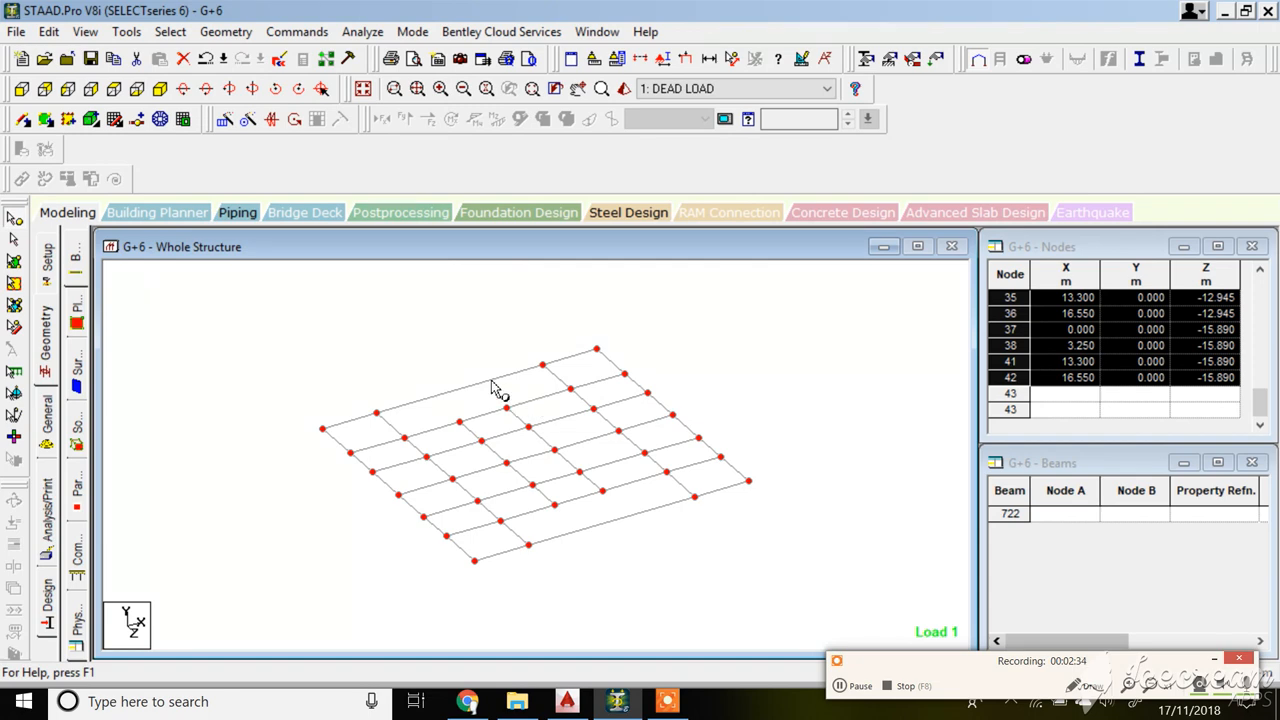
# - Delete the two long middle beams on the front and rear edge rows, between X 3.25 m and 13.3 m
pyautogui.click(14, 240)
pyautogui.click(445, 406)
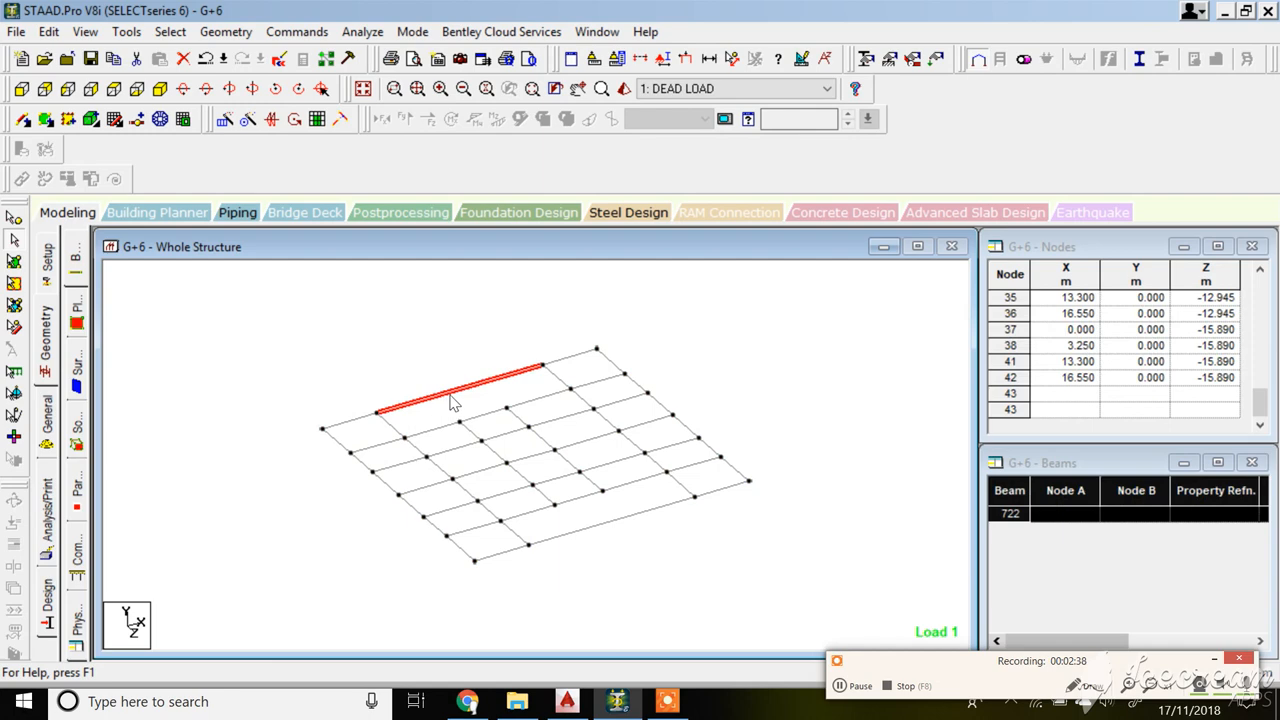
pyautogui.press('Delete')
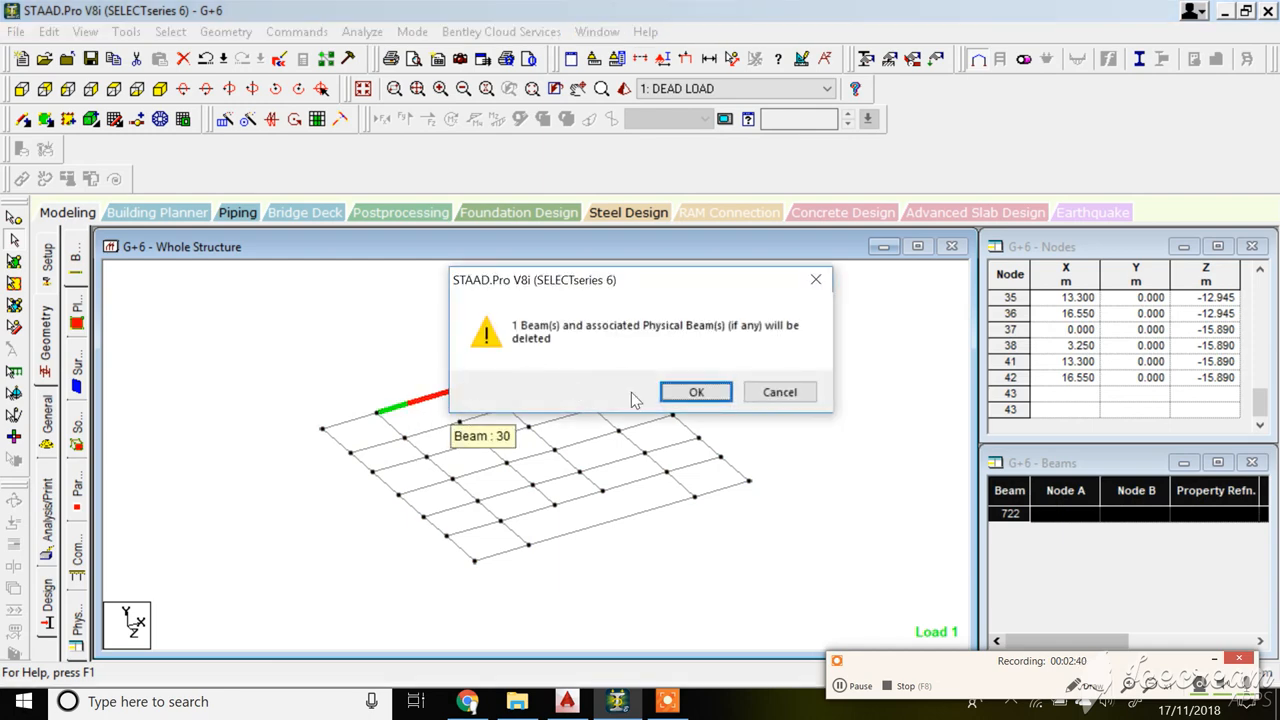
pyautogui.click(692, 392)
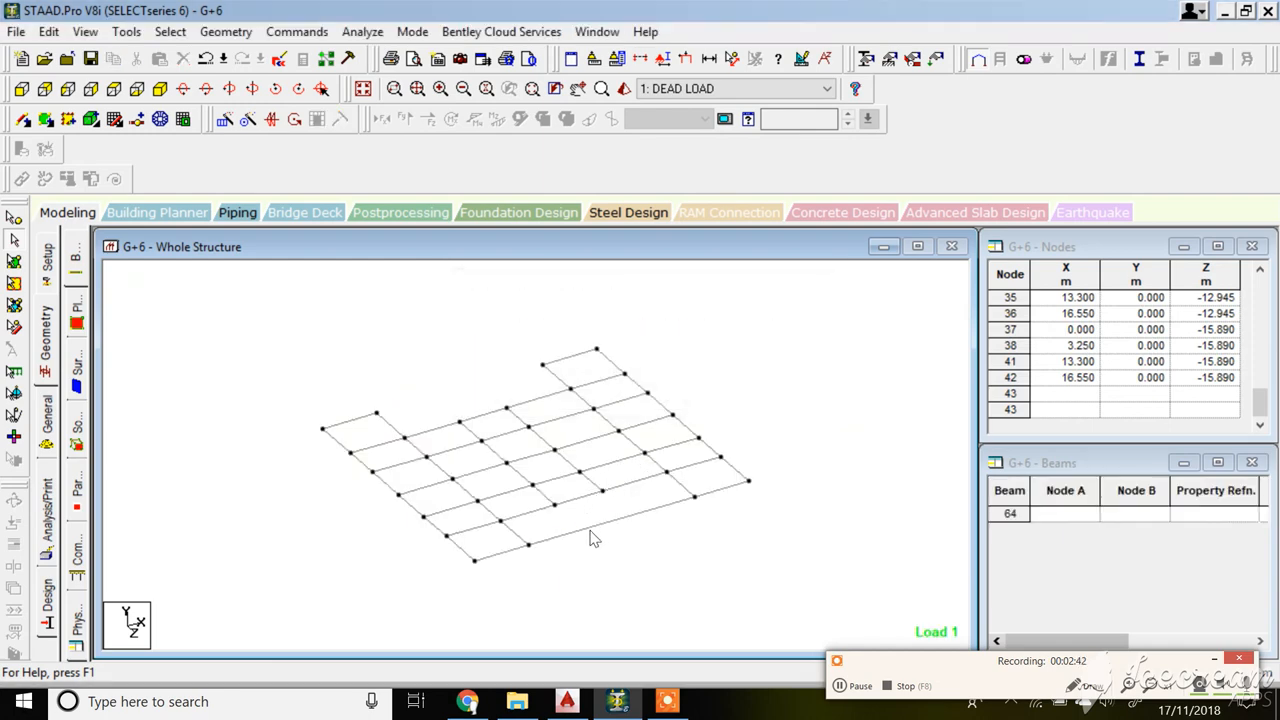
pyautogui.press('Delete')
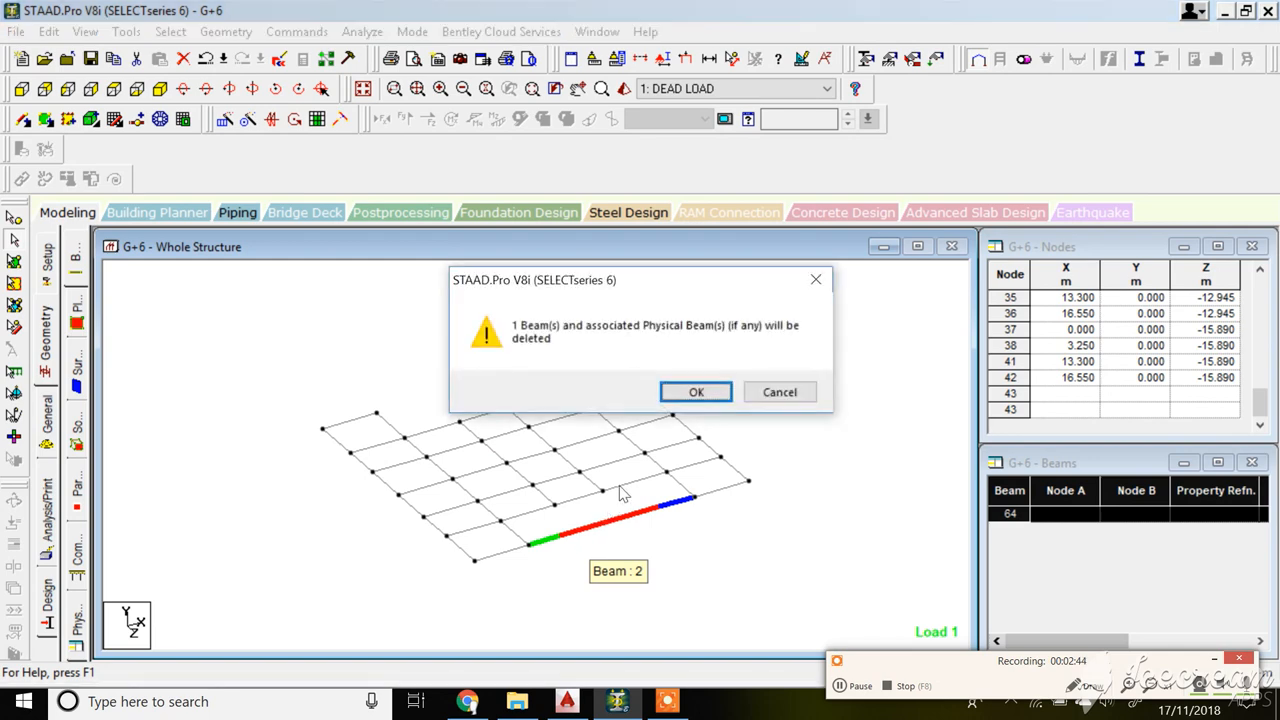
pyautogui.click(688, 393)
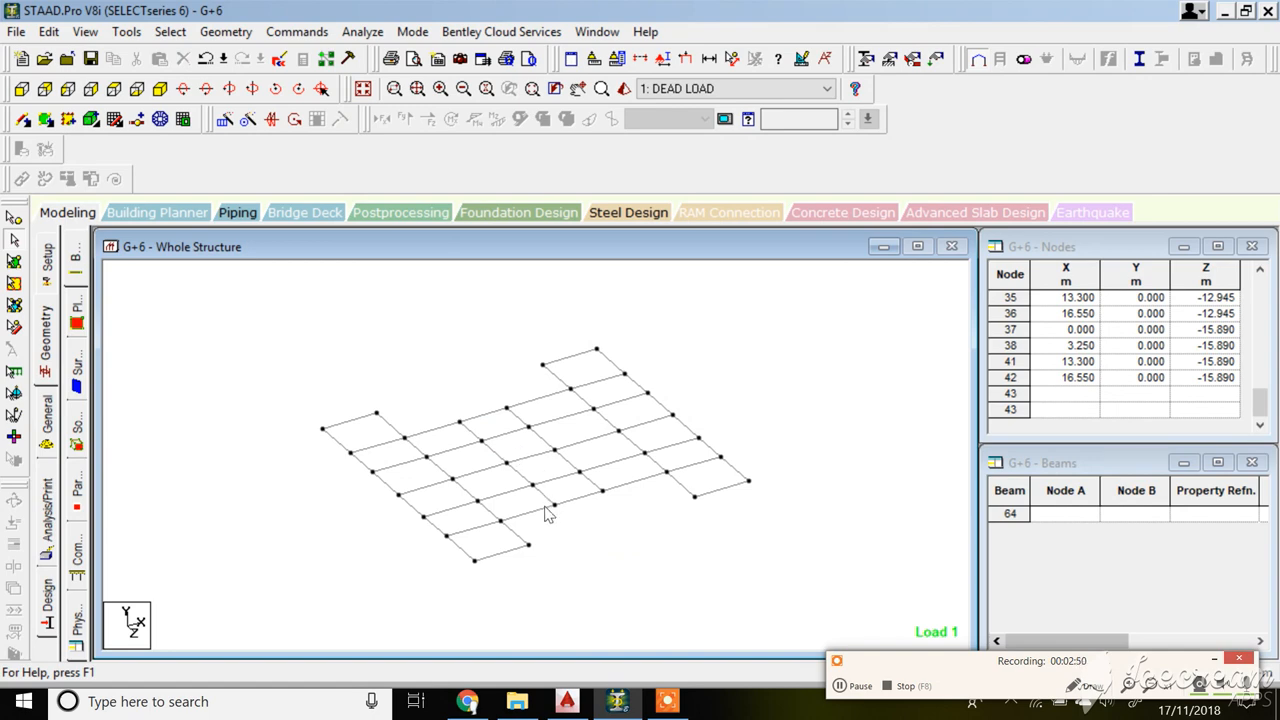
# - Create an additional fixed support definition and select it in the supports list
pyautogui.click(21, 89)
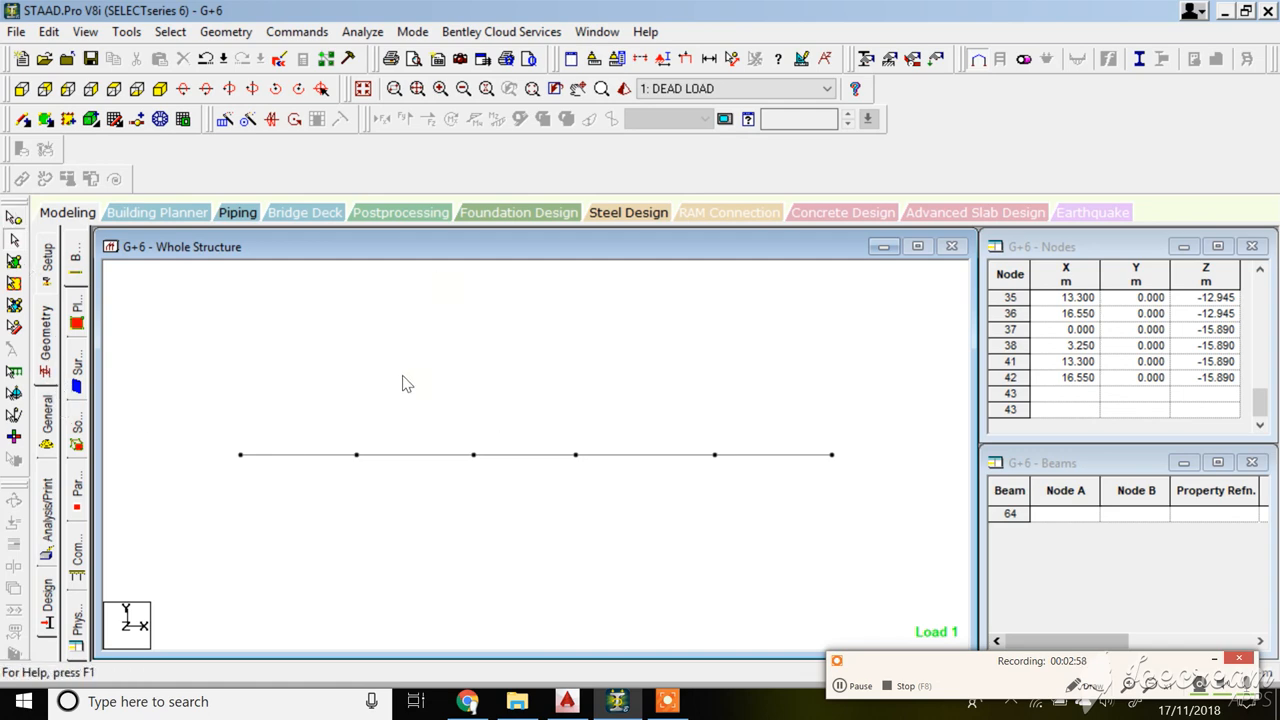
pyautogui.click(47, 416)
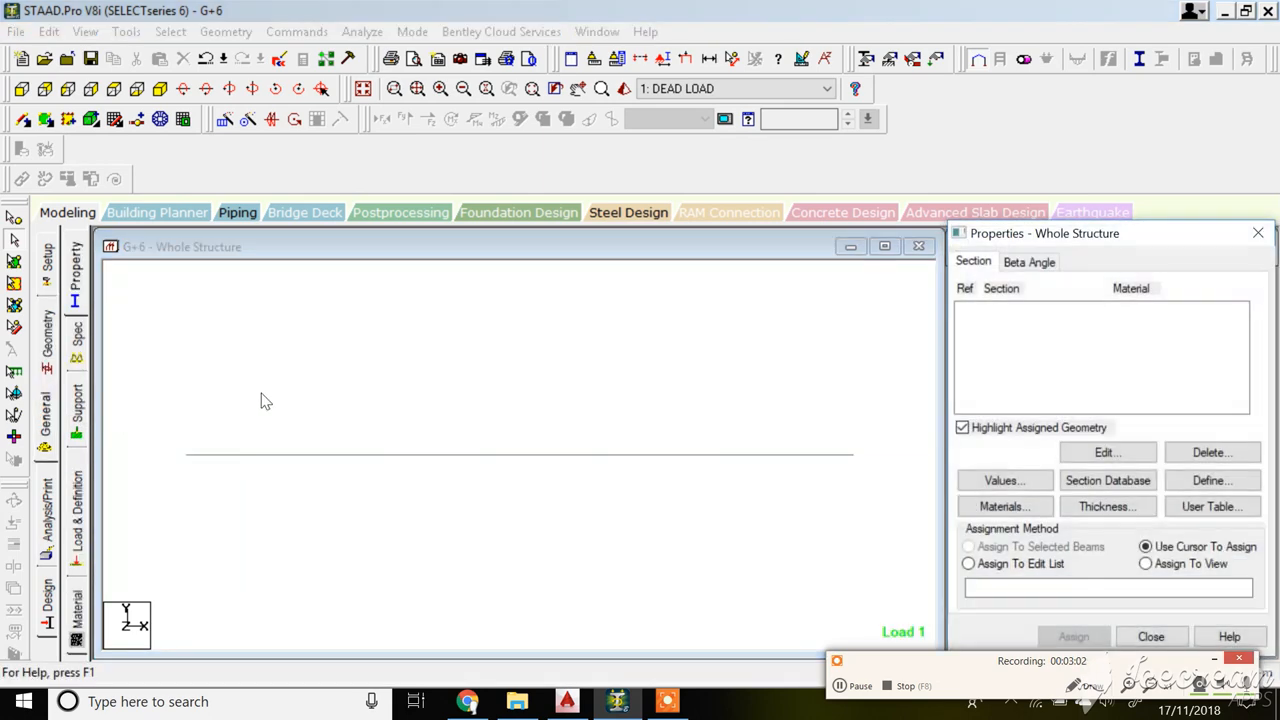
pyautogui.click(80, 405)
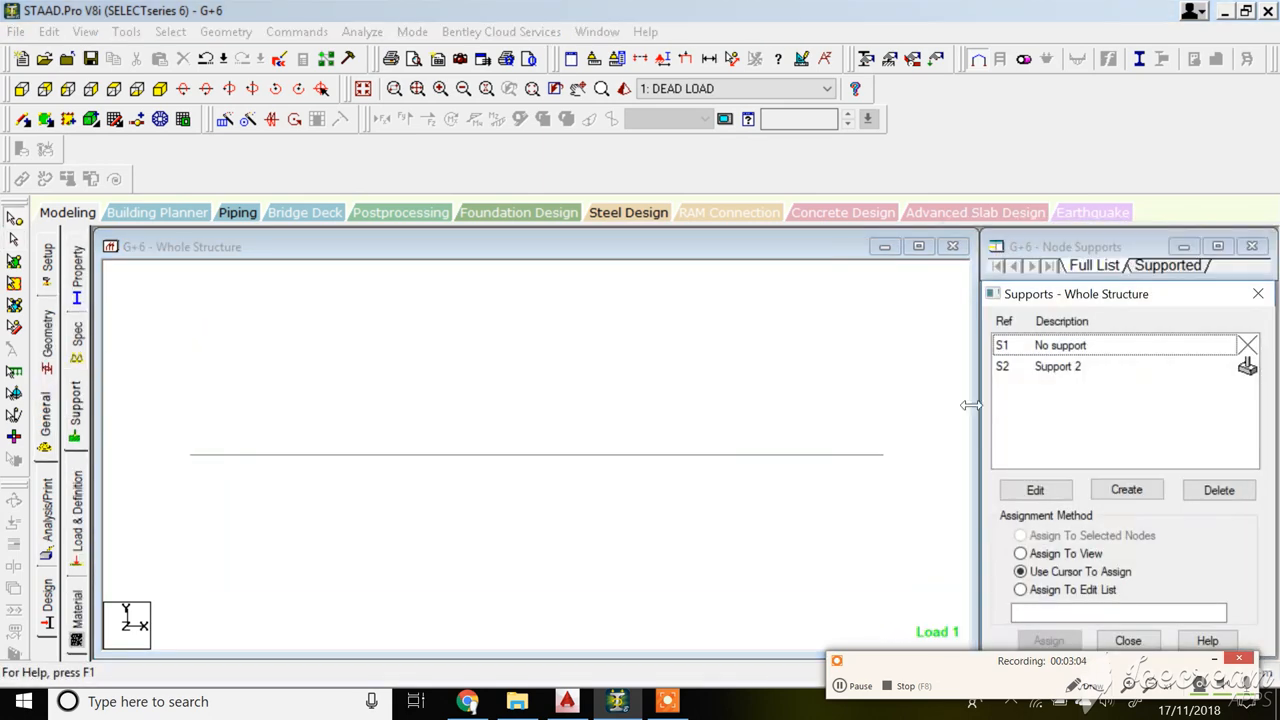
pyautogui.click(1042, 370)
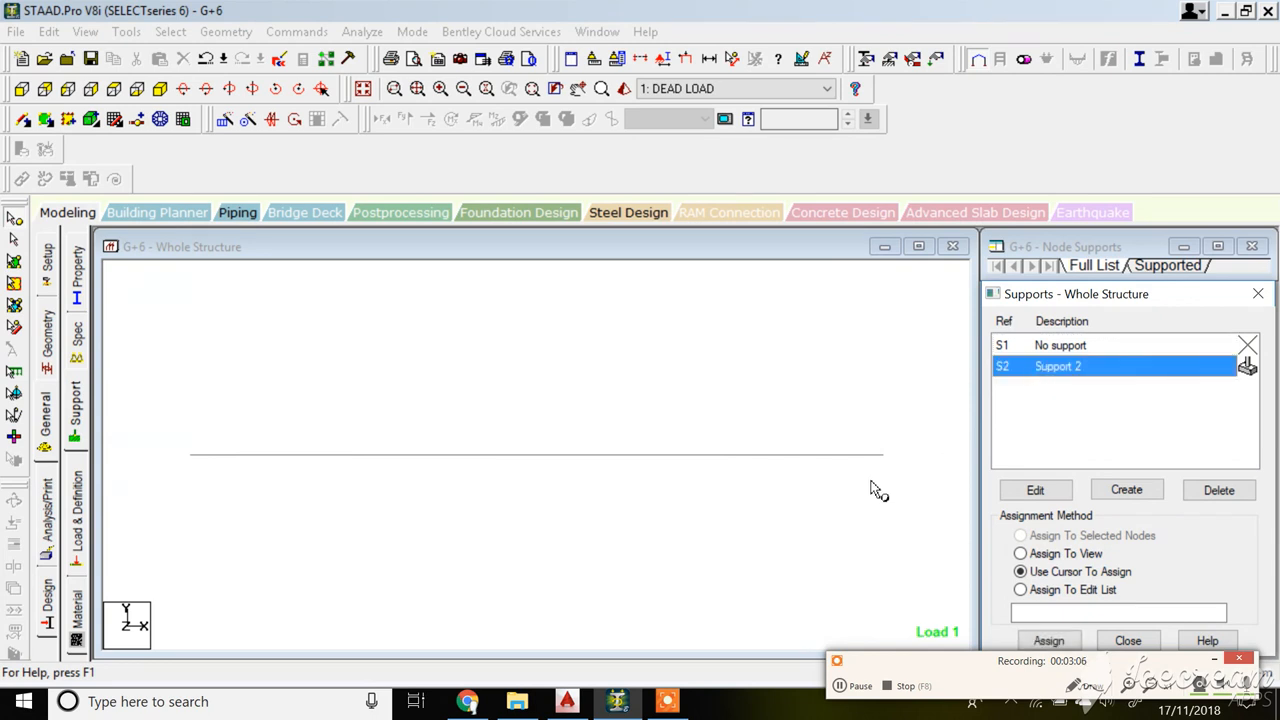
pyautogui.click(17, 220)
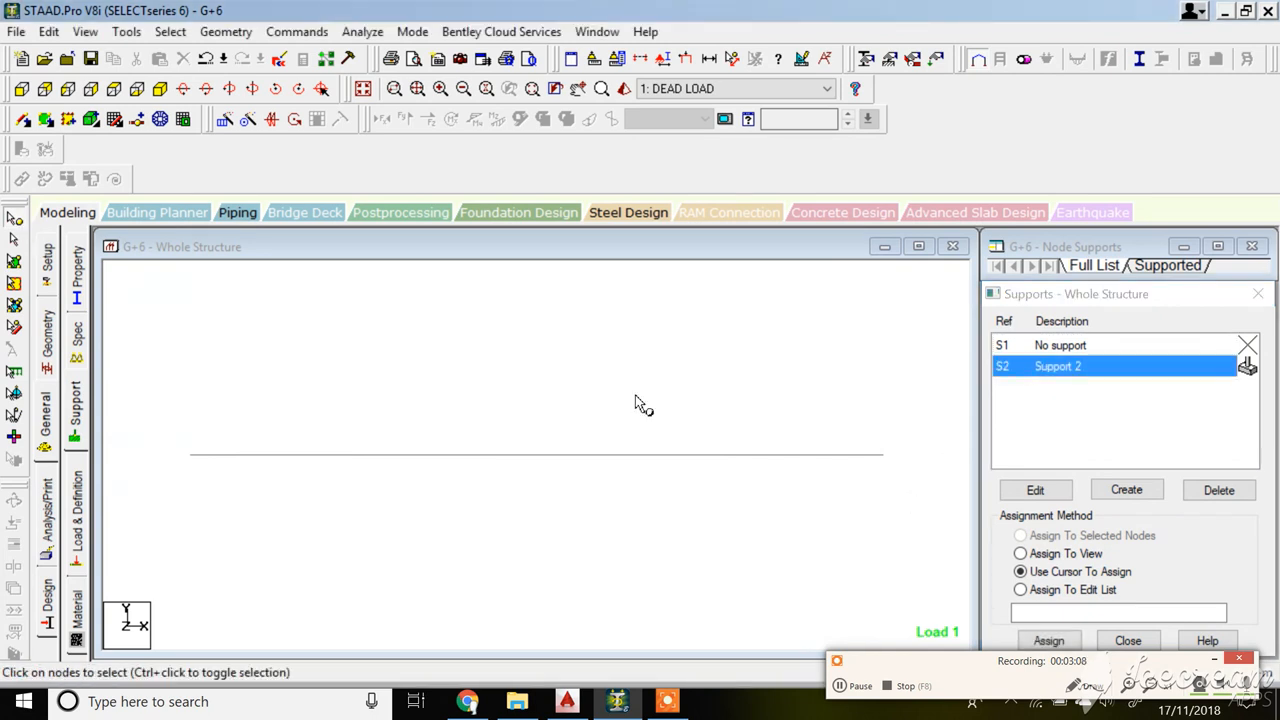
pyautogui.click(1130, 491)
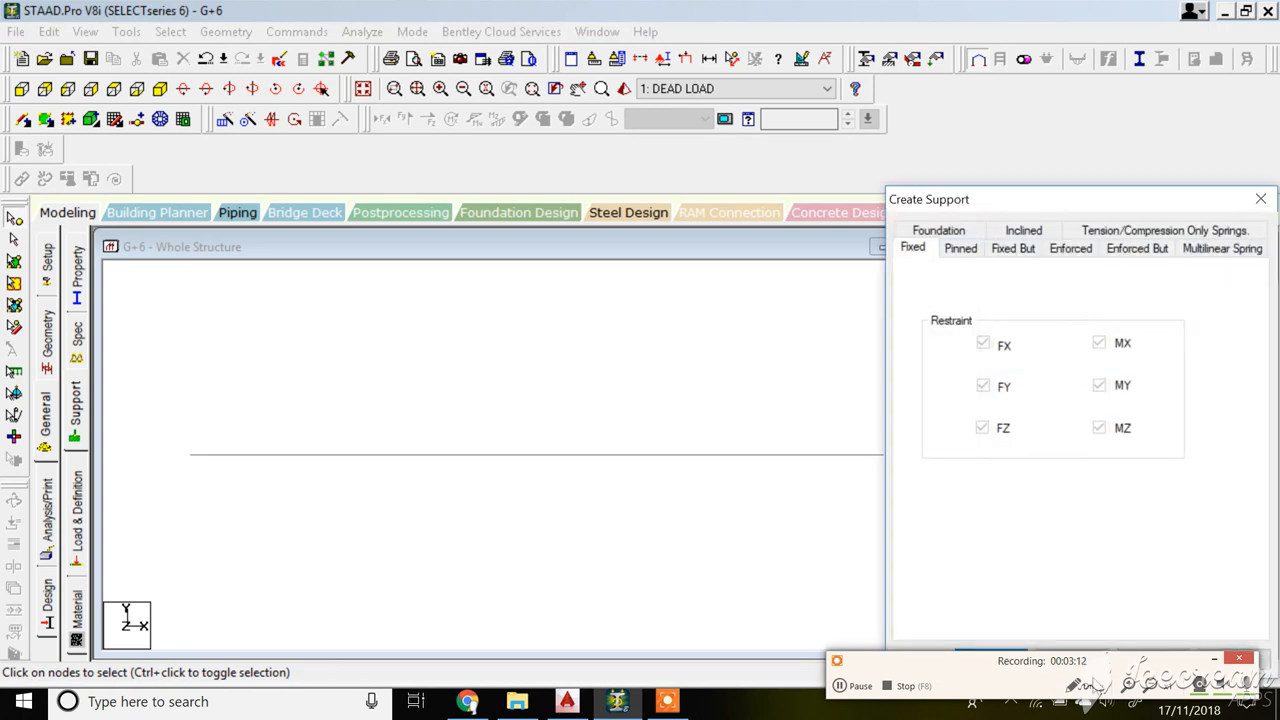
pyautogui.click(1213, 658)
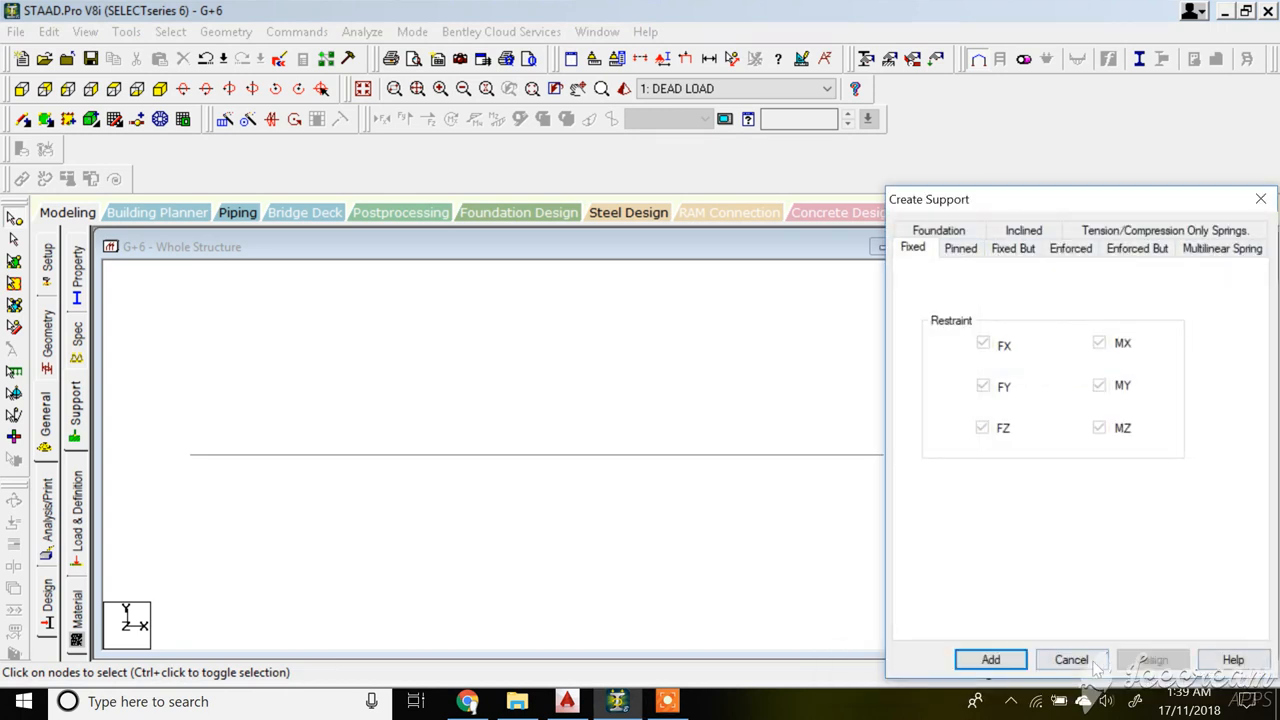
pyautogui.click(990, 656)
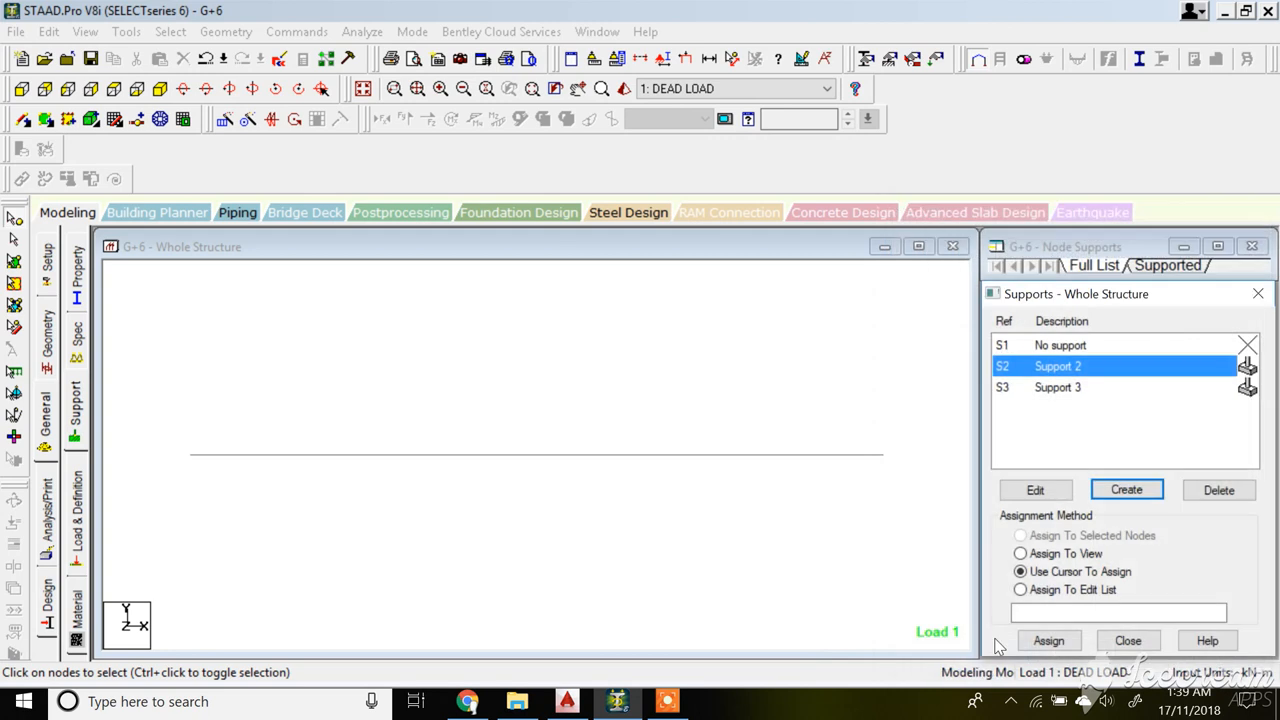
pyautogui.click(1076, 390)
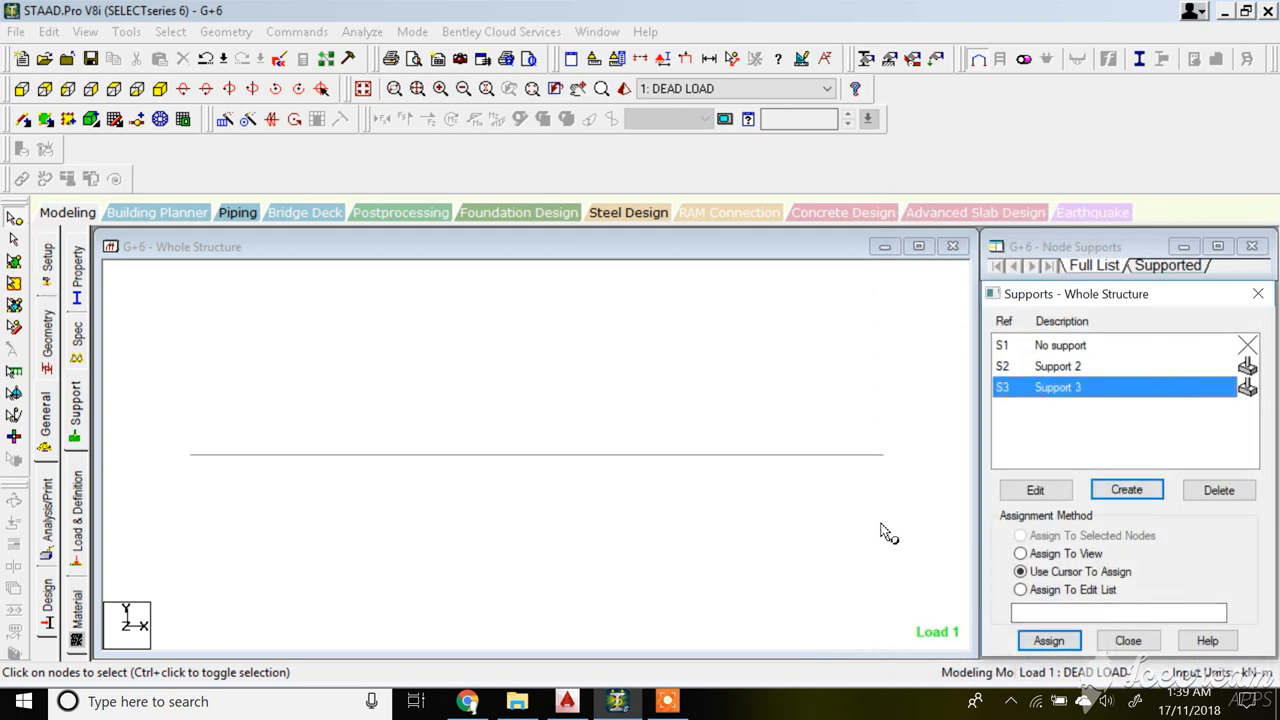
# - Select all nodes of the grid and start a Translational Repeat in the global Y direction
pyautogui.moveTo(900, 528); pyautogui.dragTo(147, 372)
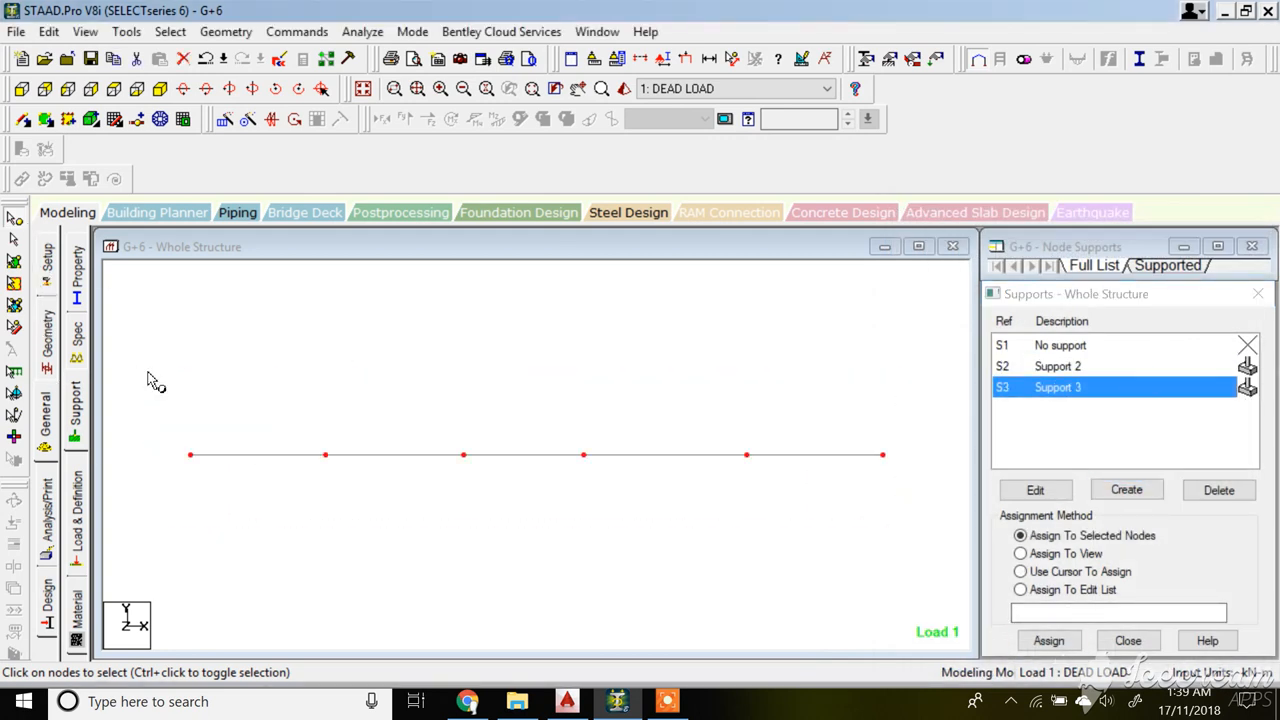
pyautogui.click(265, 386)
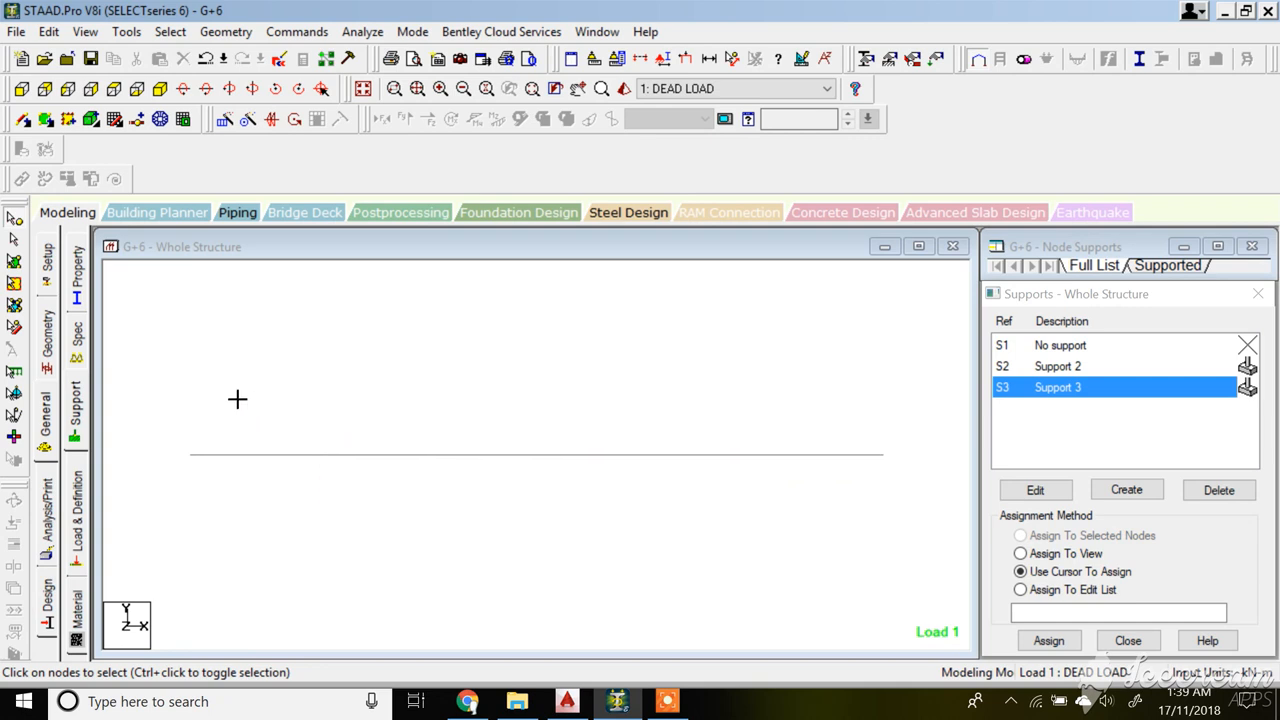
pyautogui.moveTo(917, 526); pyautogui.dragTo(167, 364)
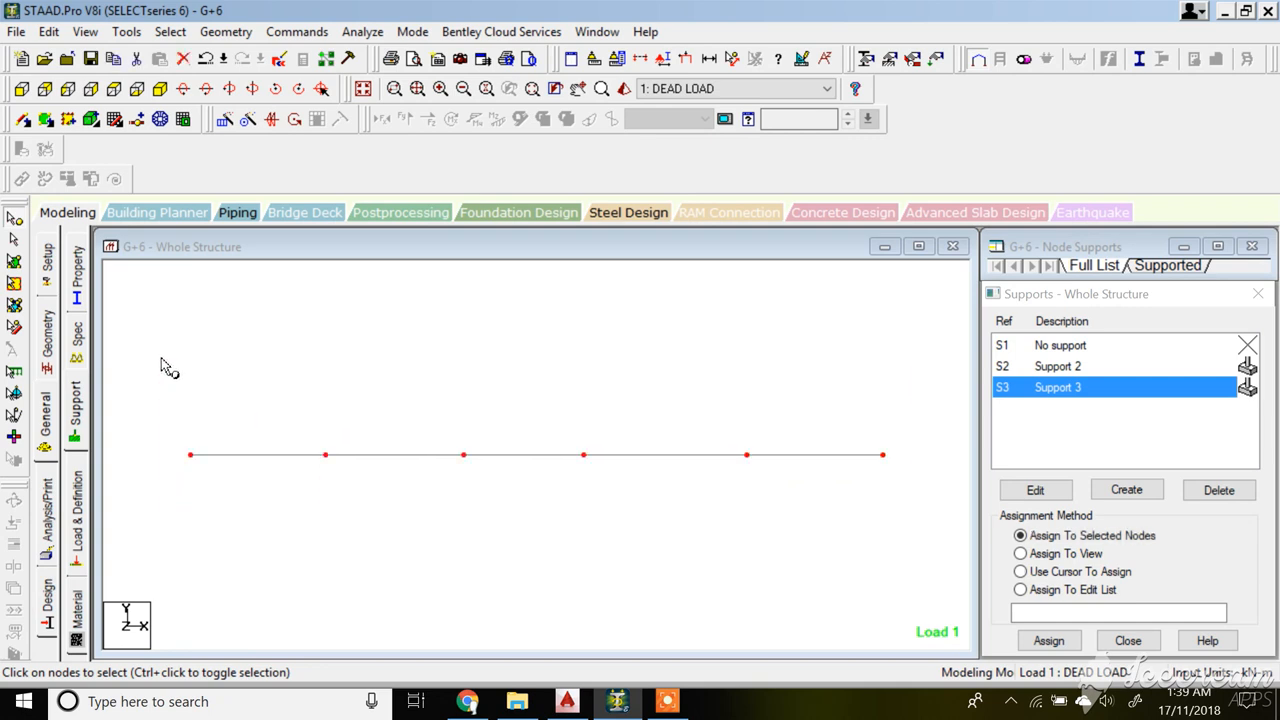
pyautogui.click(248, 33)
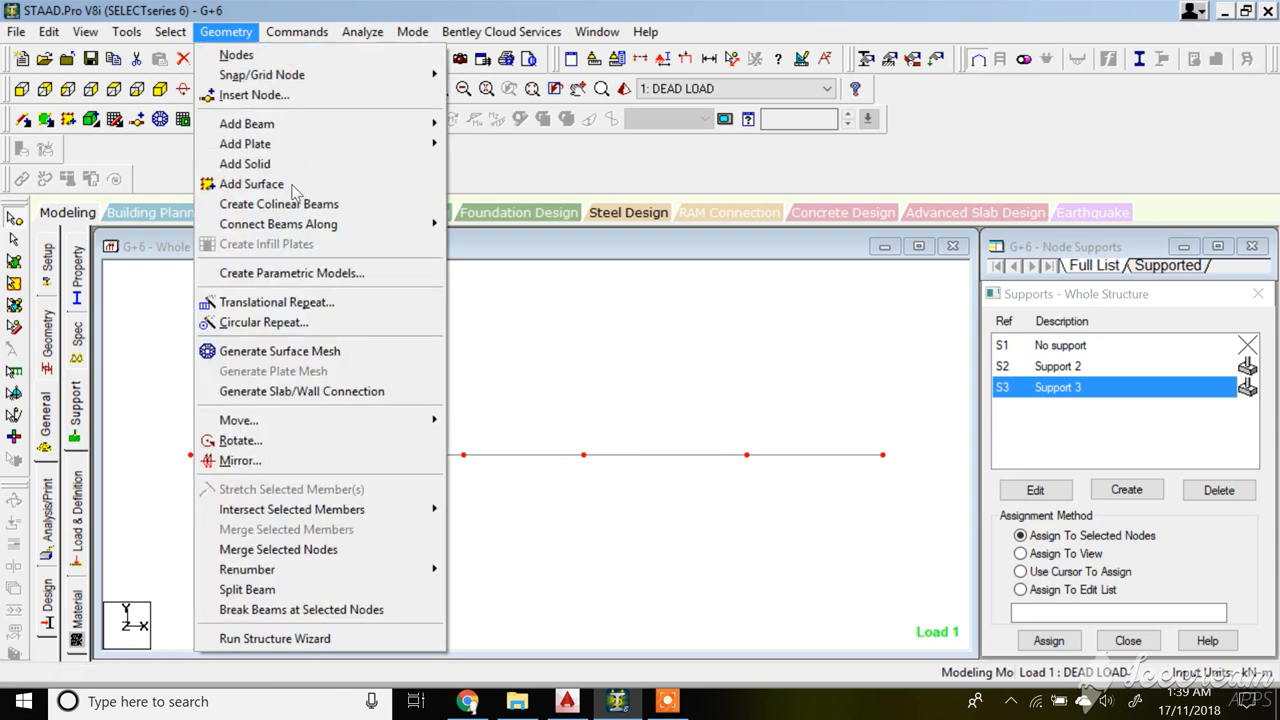
pyautogui.click(328, 302)
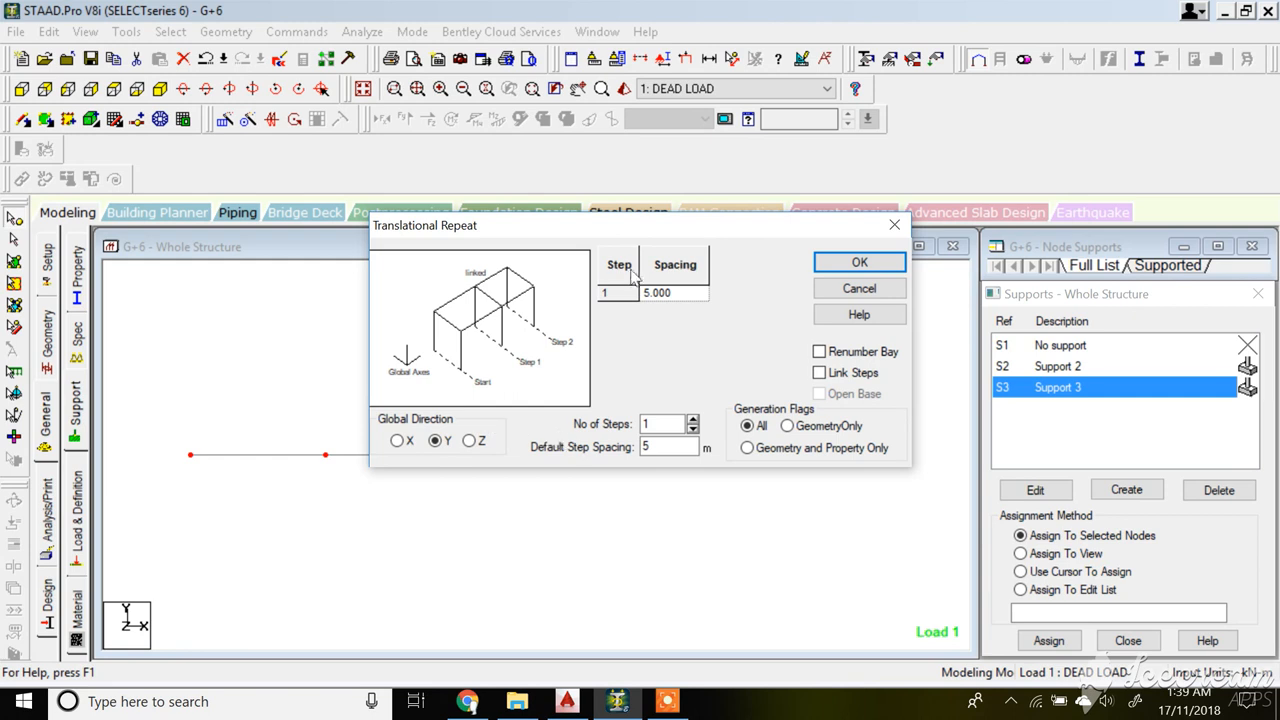
pyautogui.click(678, 295)
pyautogui.moveTo(678, 294); pyautogui.dragTo(586, 291)
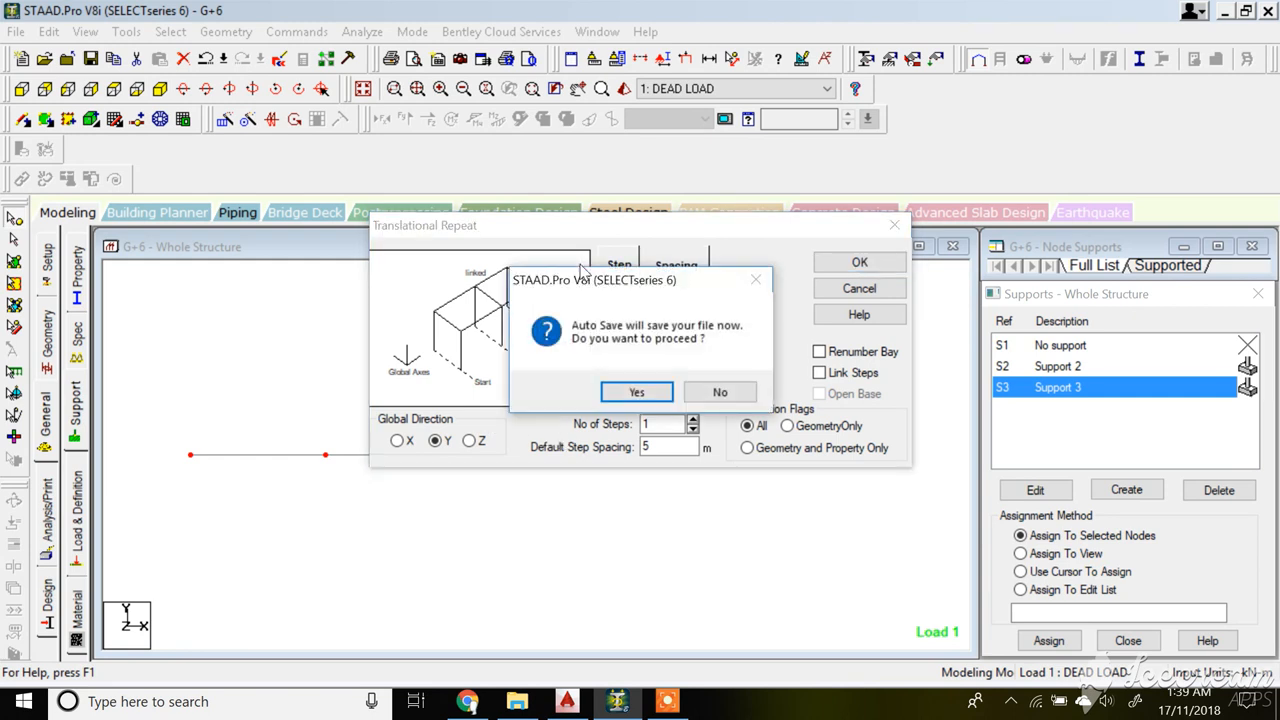
# - Save the modified structure and repeat the selected grid nodes one step along Y with a spacing of -1.5 m, in isometric view
pyautogui.click(632, 390)
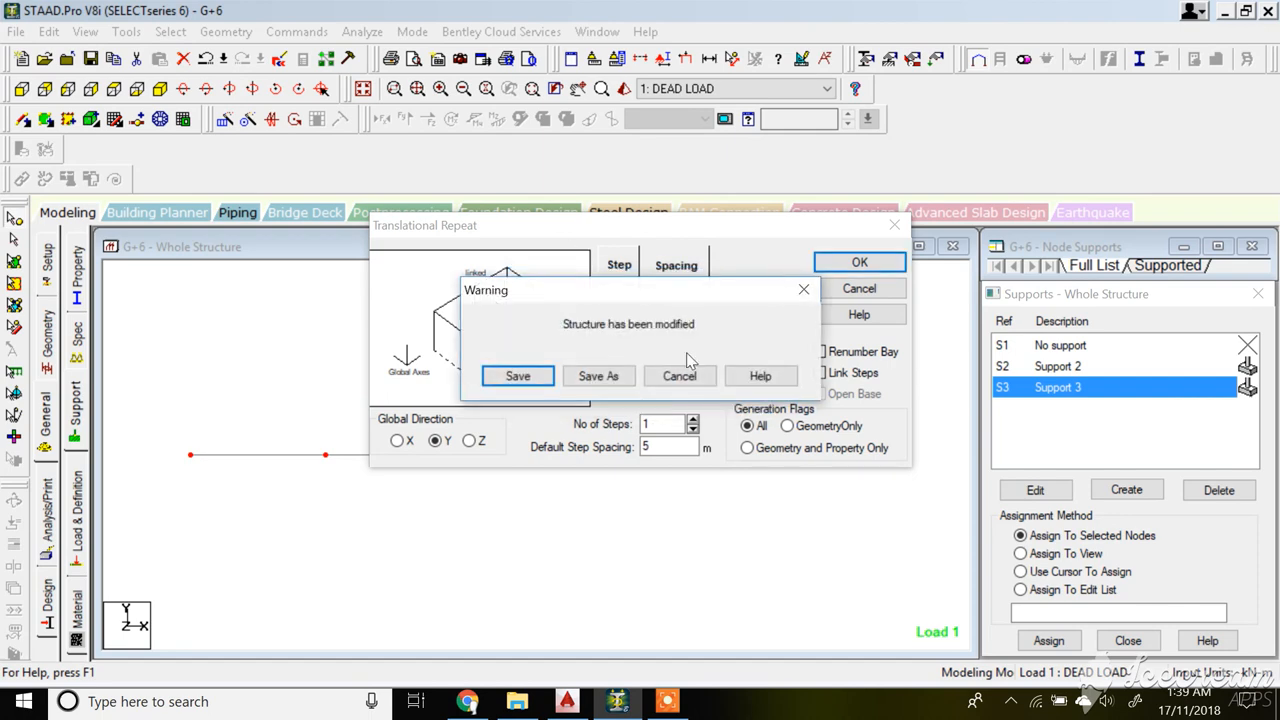
pyautogui.click(518, 376)
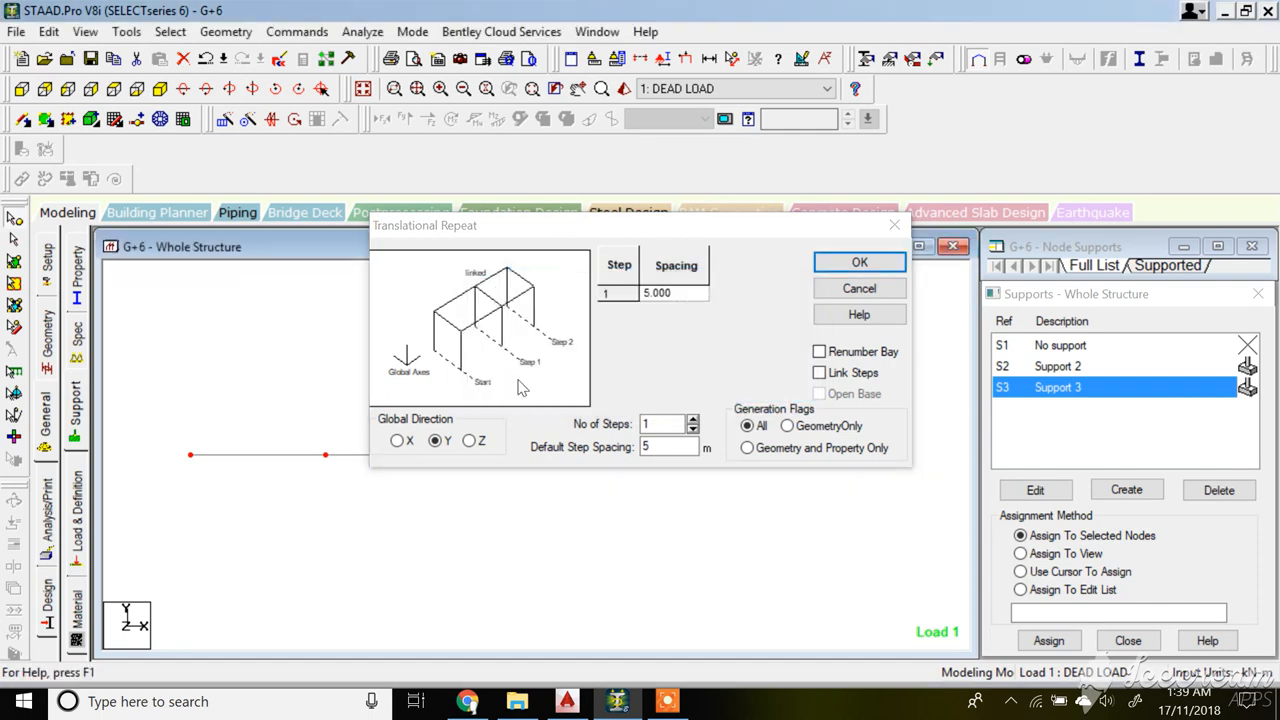
pyautogui.click(652, 292)
pyautogui.doubleClick(646, 292)
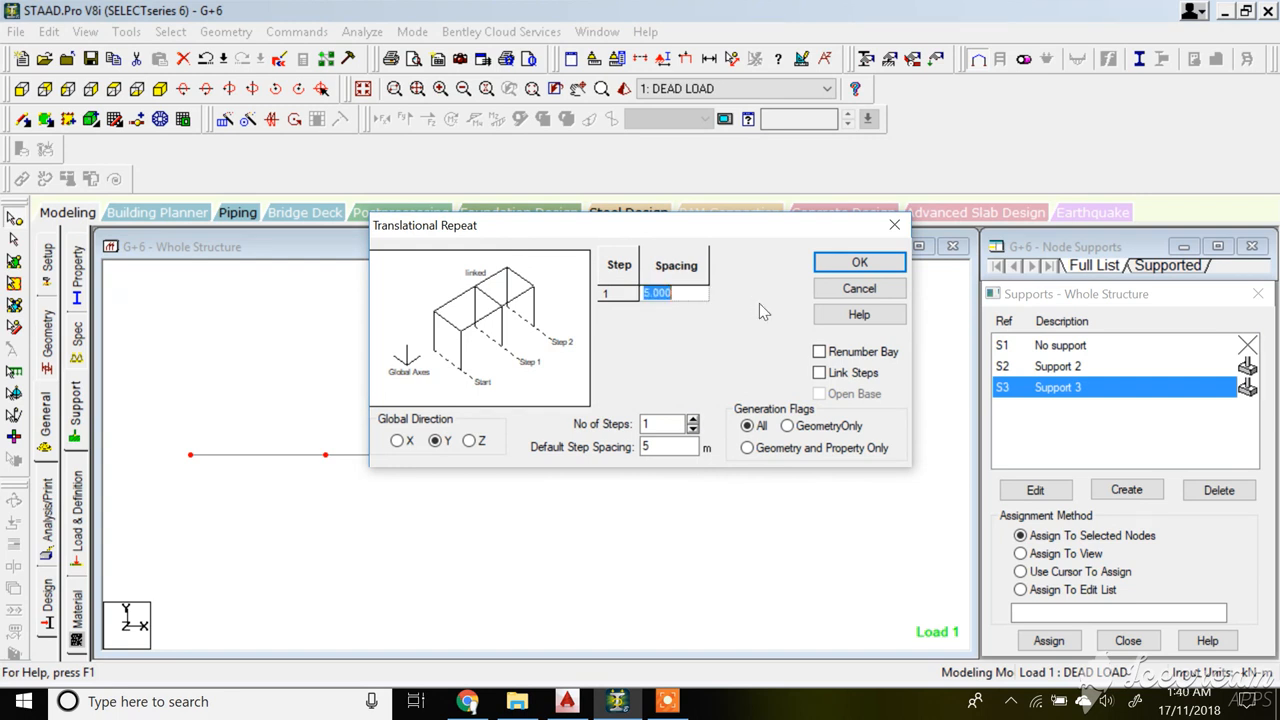
pyautogui.write('-1.5')
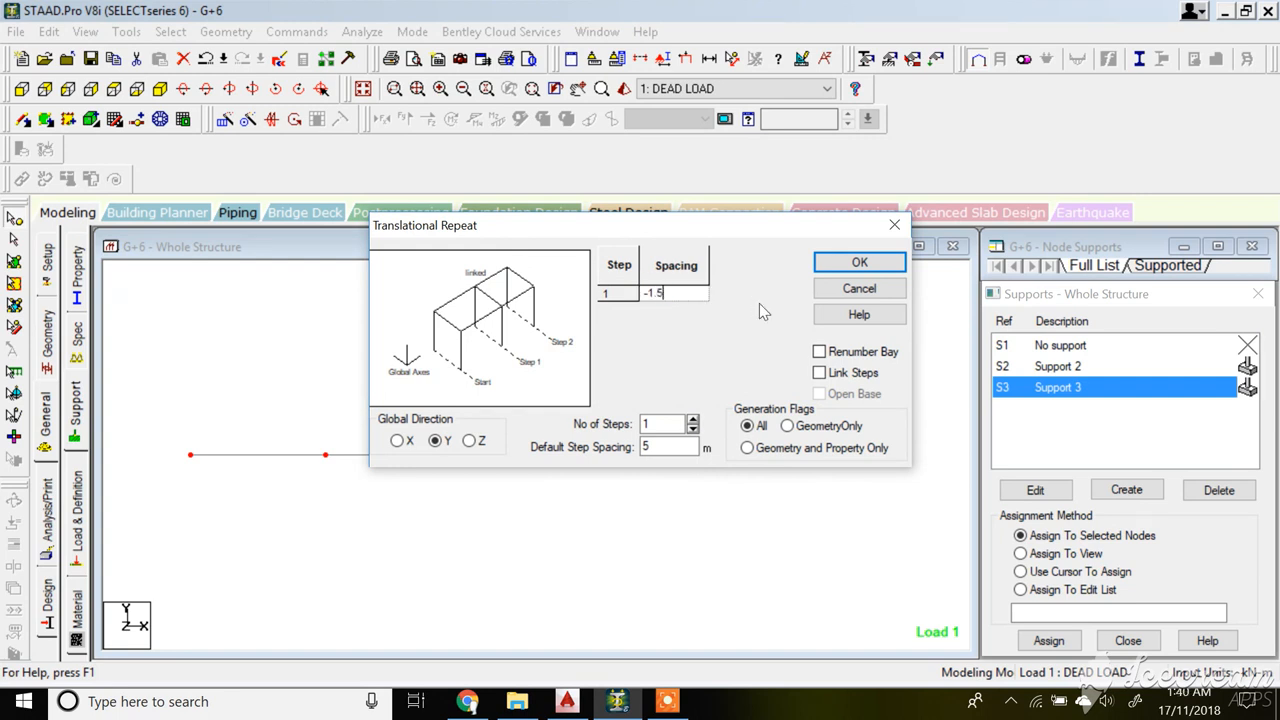
pyautogui.click(852, 264)
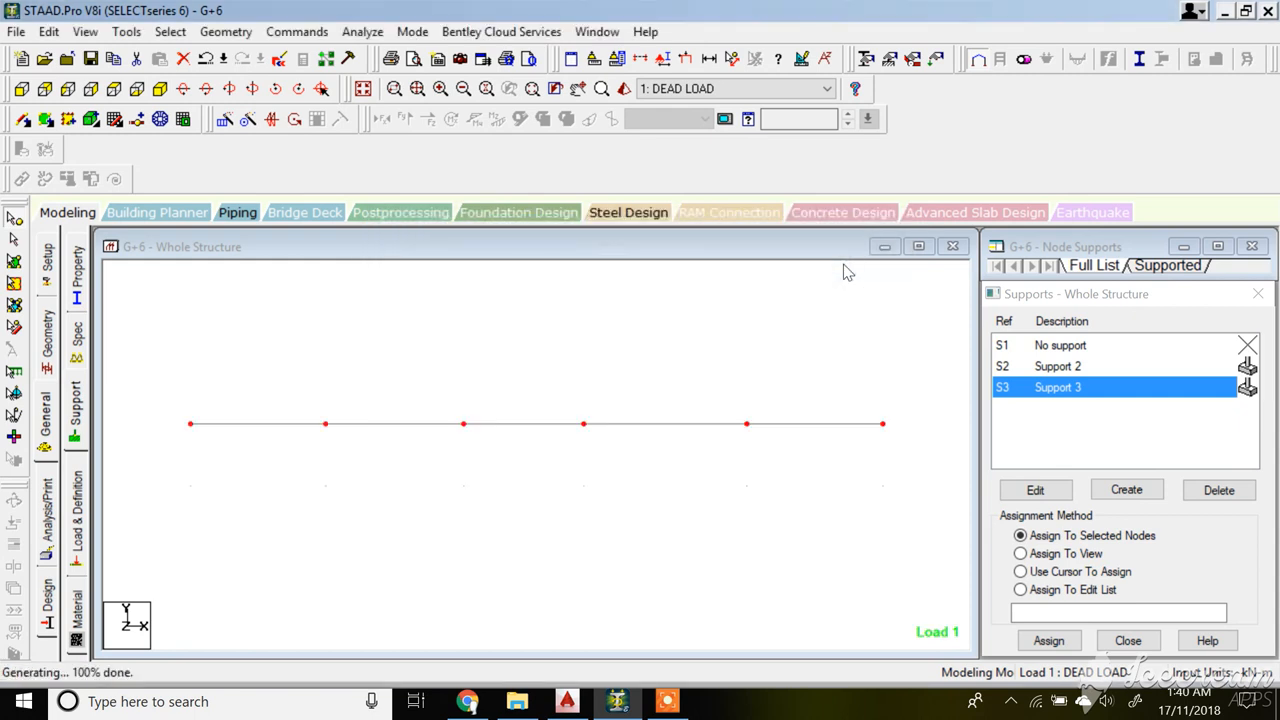
pyautogui.click(160, 88)
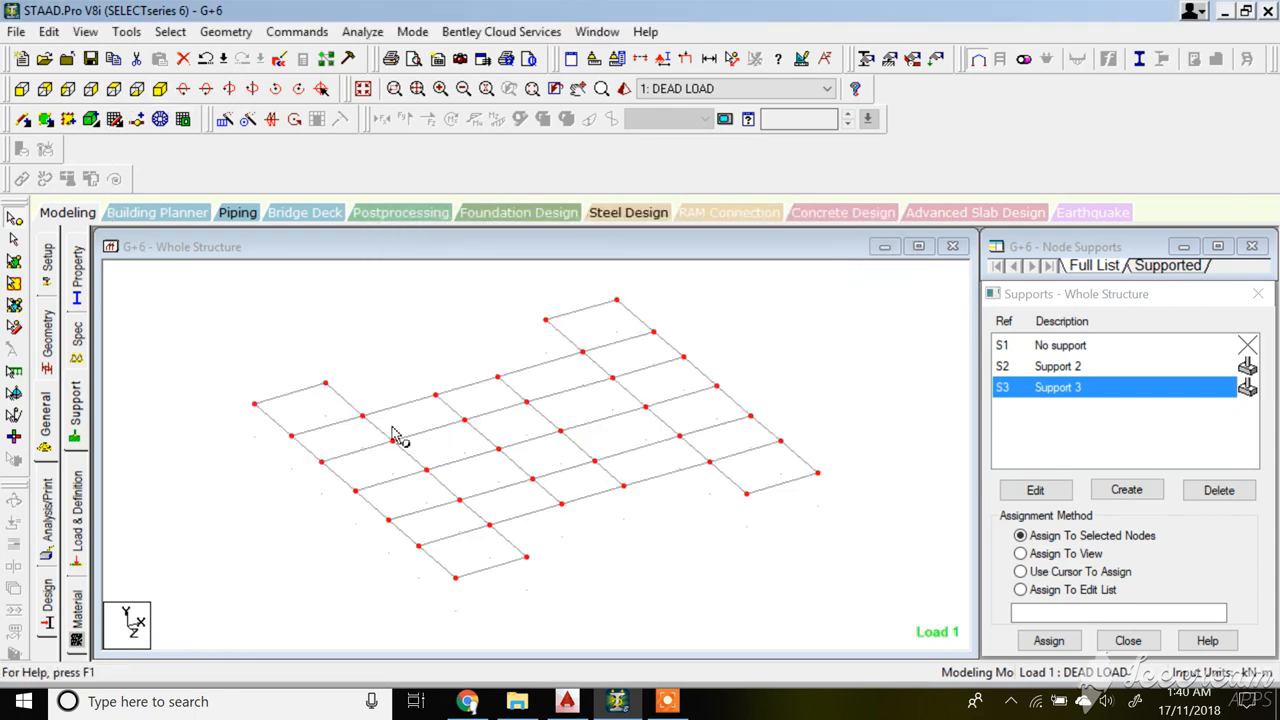
# - Run Translational Repeat on the selected grid nodes once more, one step in Y with -1.5 m spacing
pyautogui.click(667, 701)
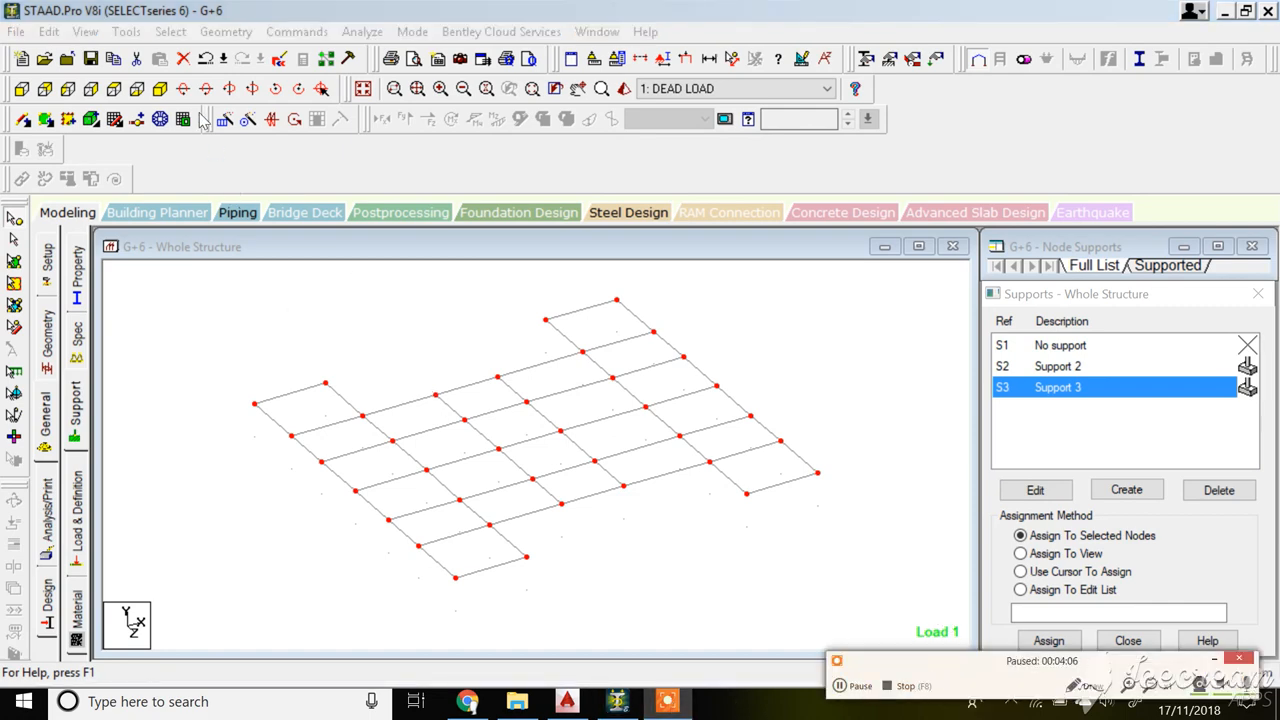
pyautogui.click(225, 33)
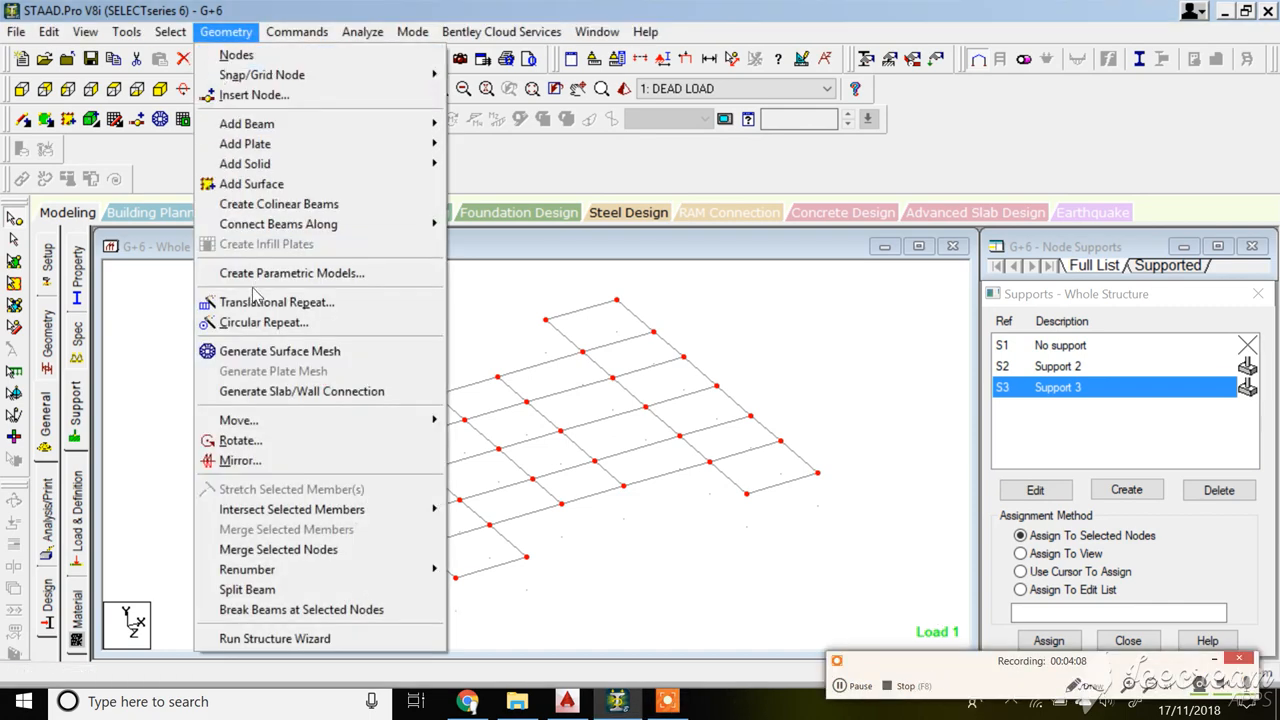
pyautogui.click(270, 302)
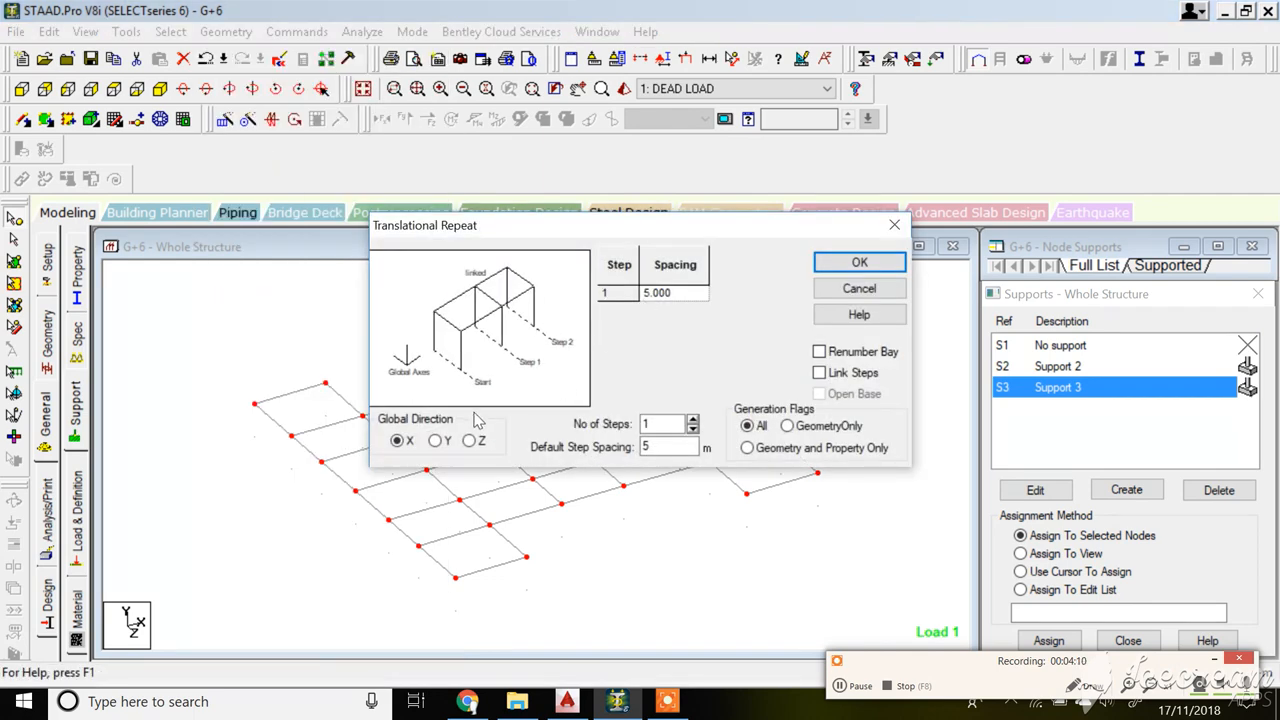
pyautogui.click(436, 441)
pyautogui.click(684, 293)
pyautogui.moveTo(684, 293); pyautogui.dragTo(618, 293)
pyautogui.write('-1.')
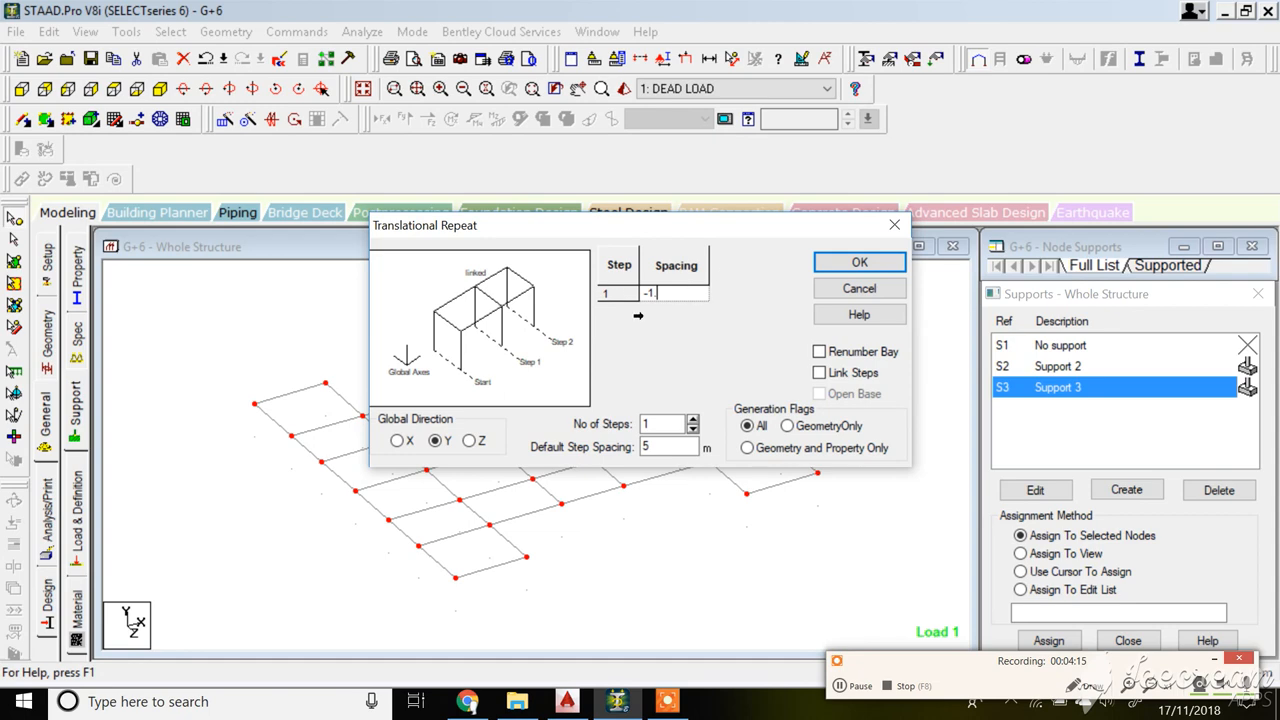
pyautogui.click(664, 294)
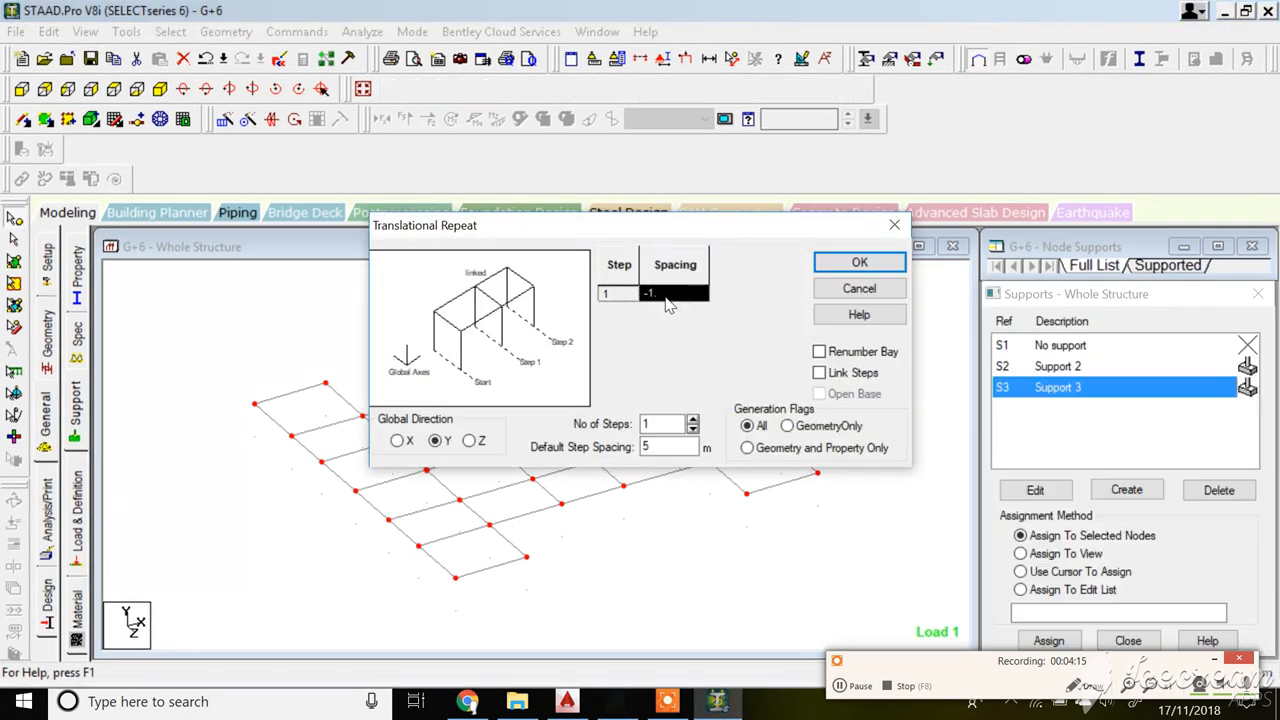
pyautogui.click(675, 296)
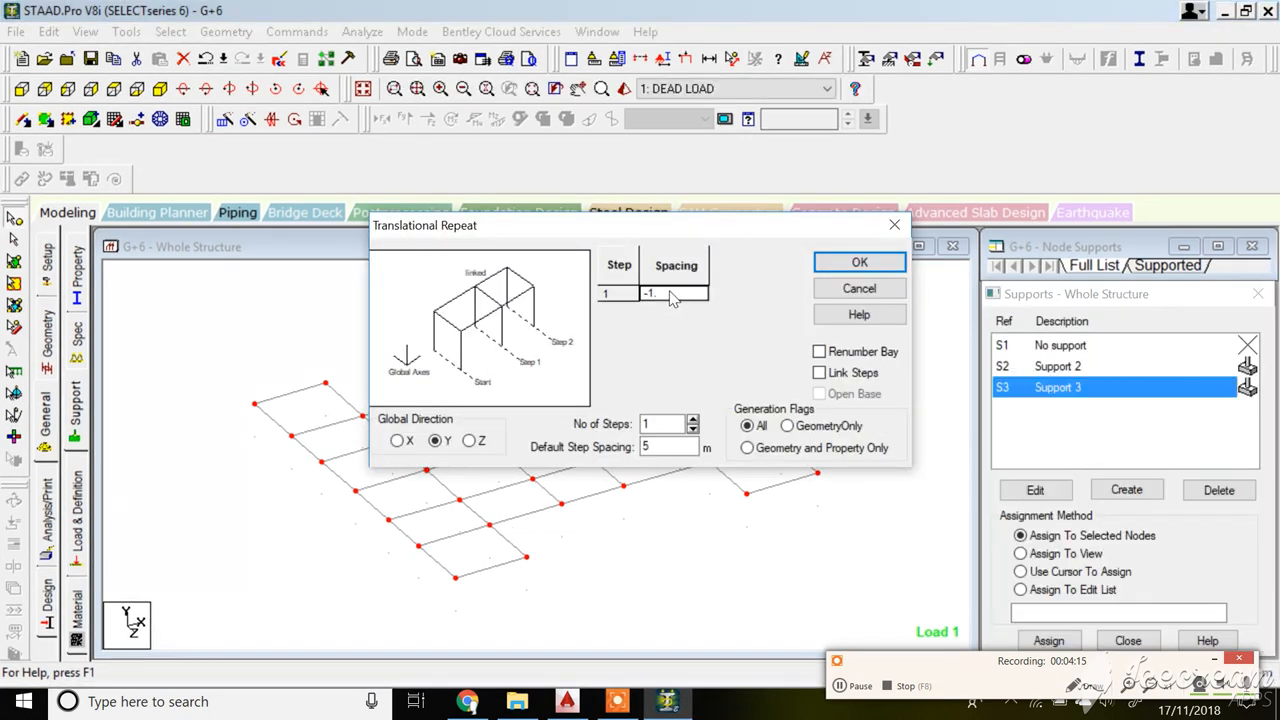
pyautogui.press('BackSpace')
pyautogui.press('BackSpace')
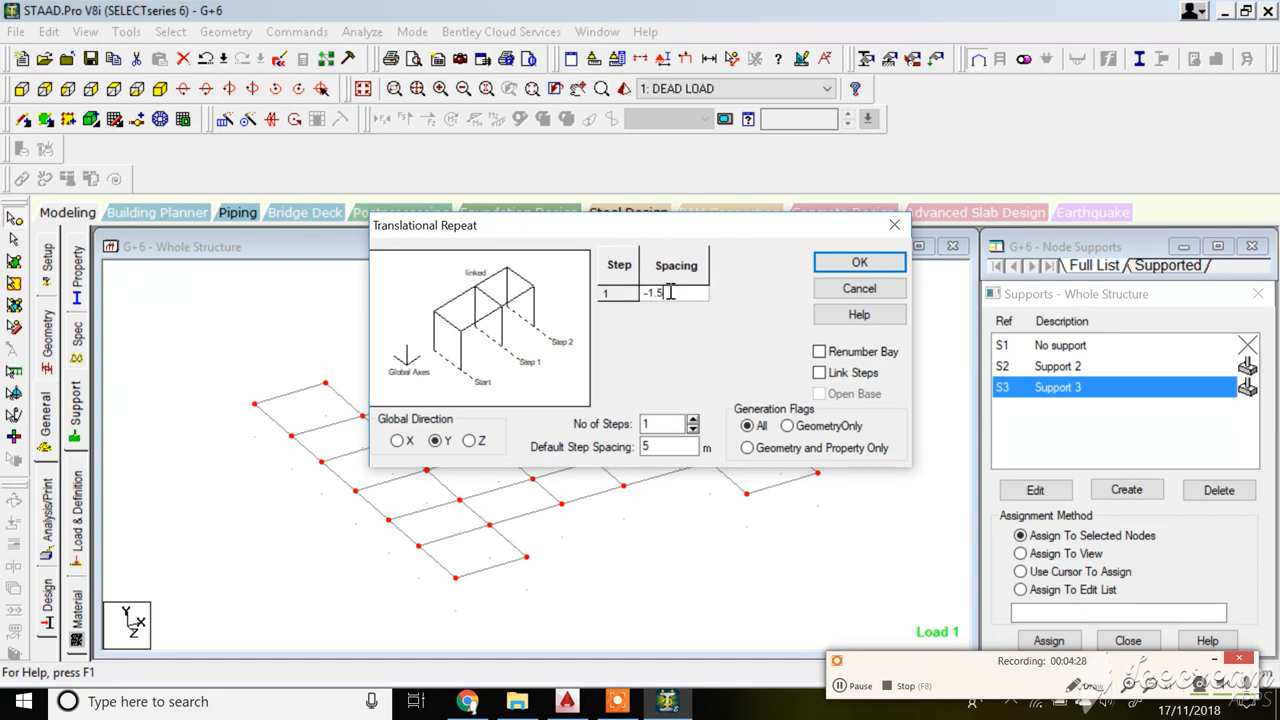
pyautogui.click(868, 264)
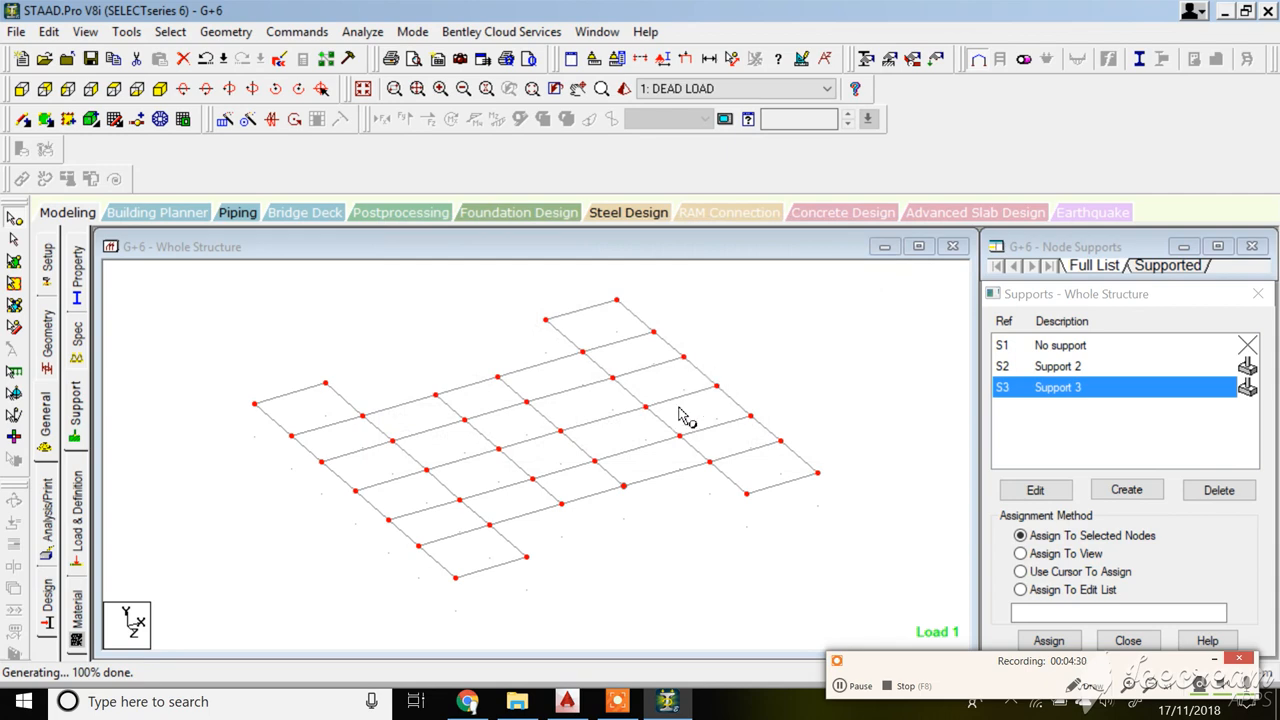
# - Try to connect the two levels along the Y axis with the grid beams selected in front view
pyautogui.click(849, 685)
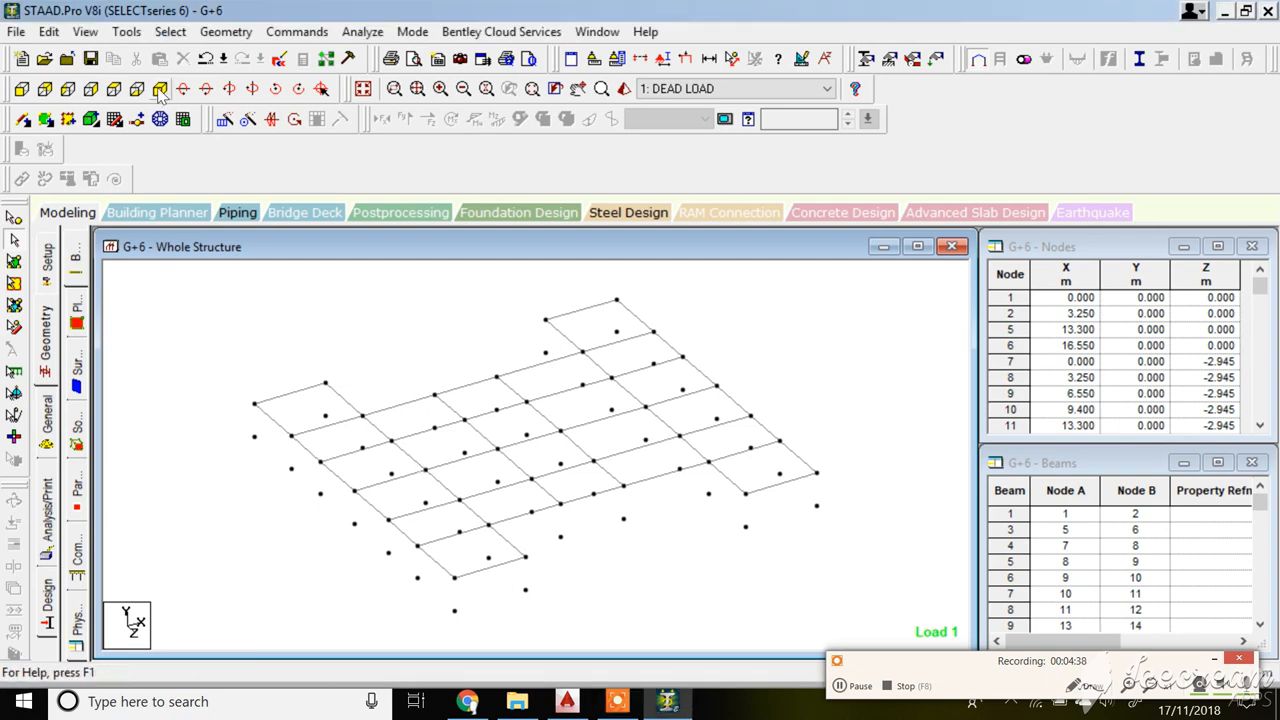
pyautogui.click(22, 89)
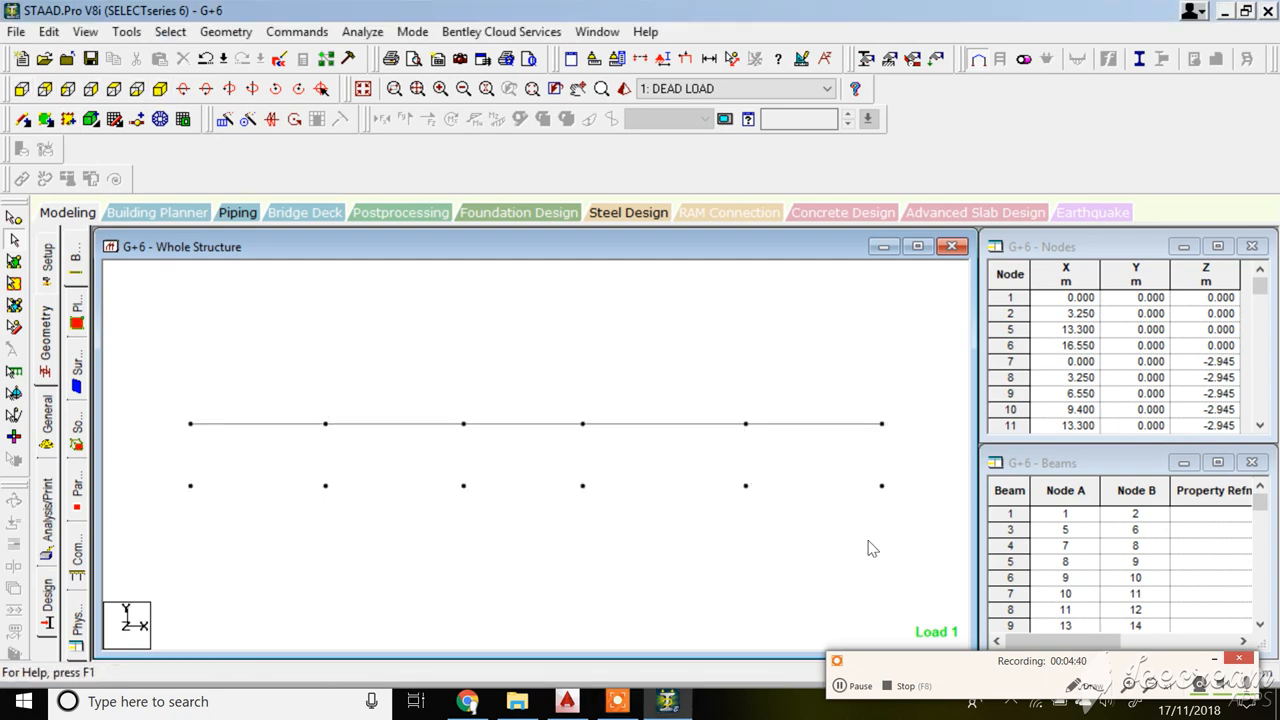
pyautogui.moveTo(900, 544); pyautogui.dragTo(170, 323)
pyautogui.click(236, 36)
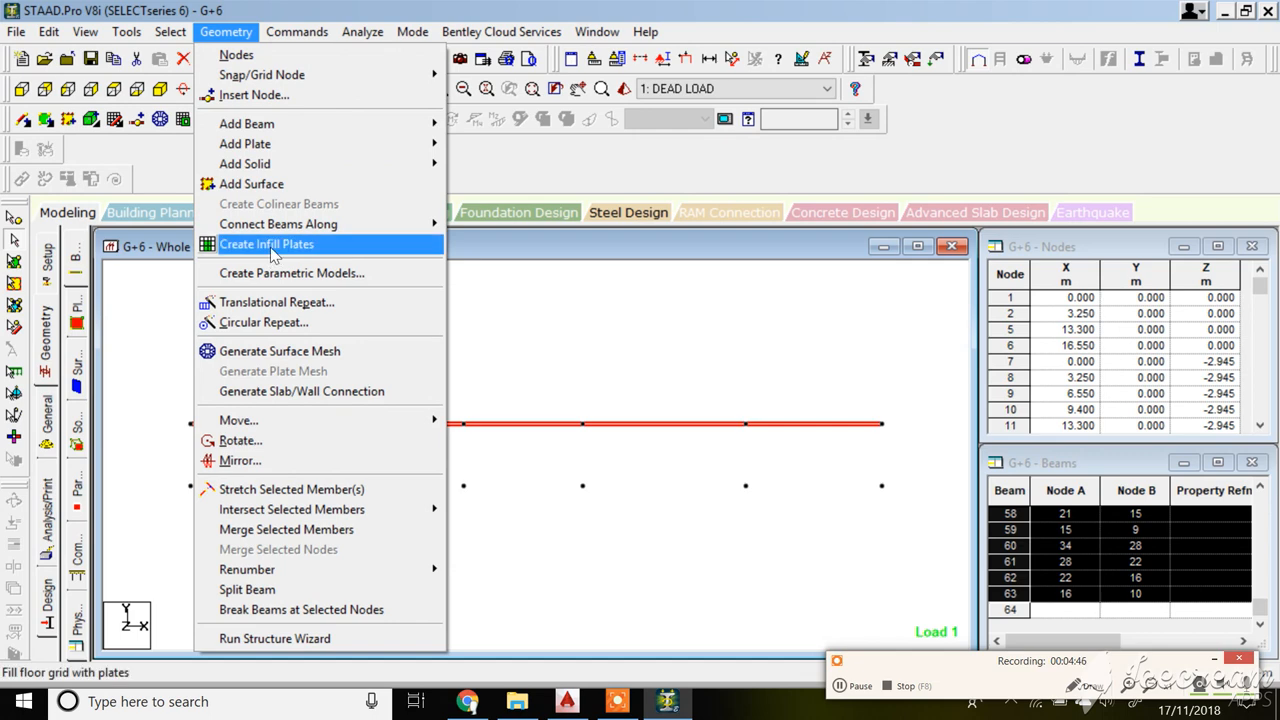
pyautogui.moveTo(340, 224)
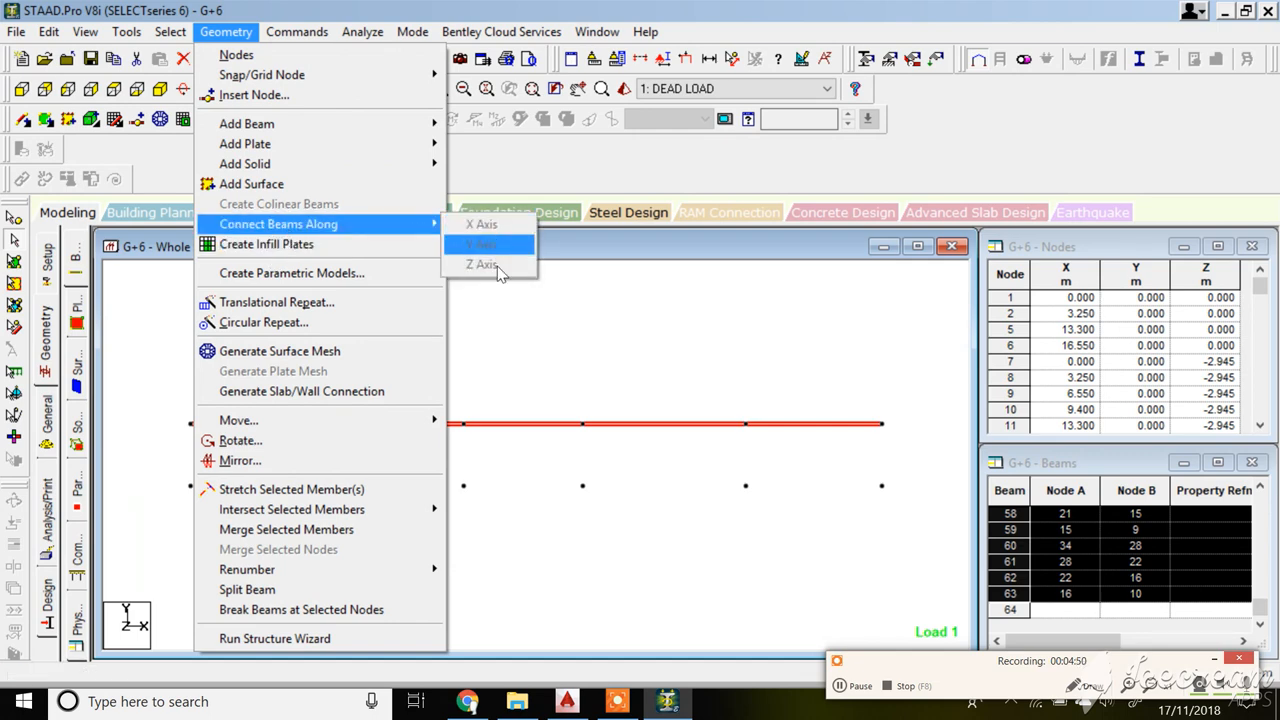
pyautogui.click(543, 252)
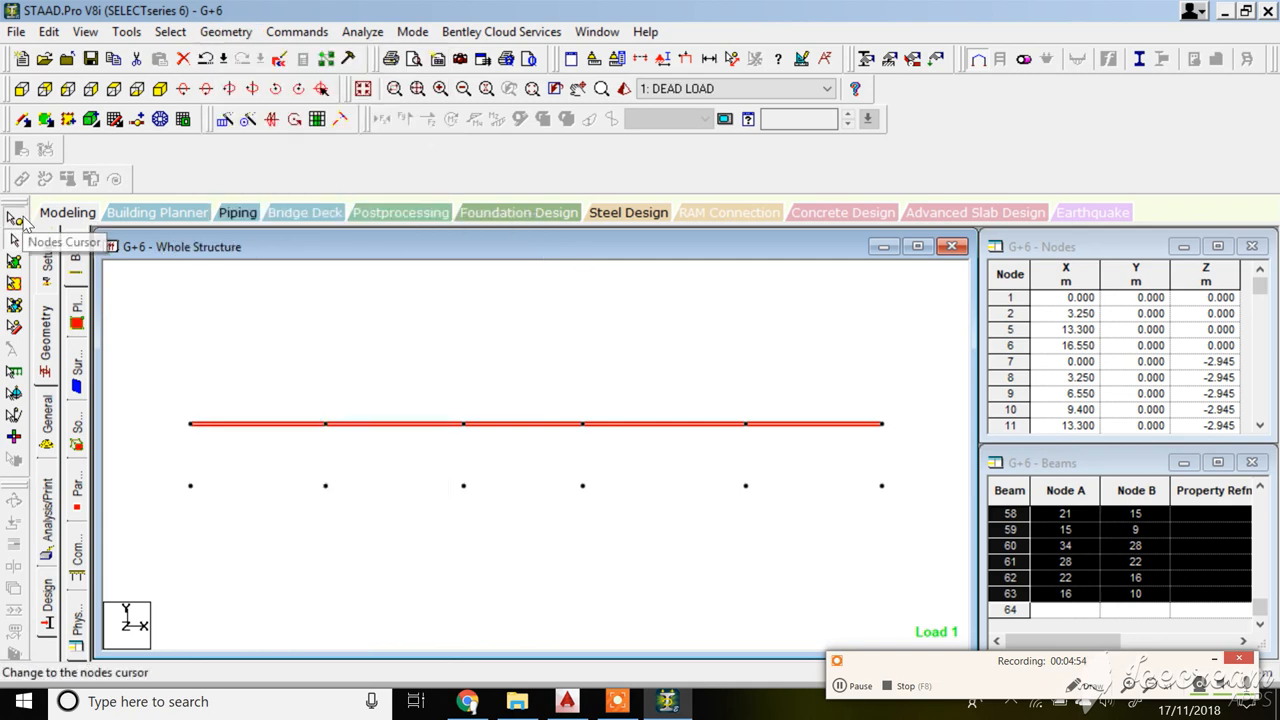
# - Select all nodes of both levels and connect them with vertical beams along the Y axis
pyautogui.click(16, 218)
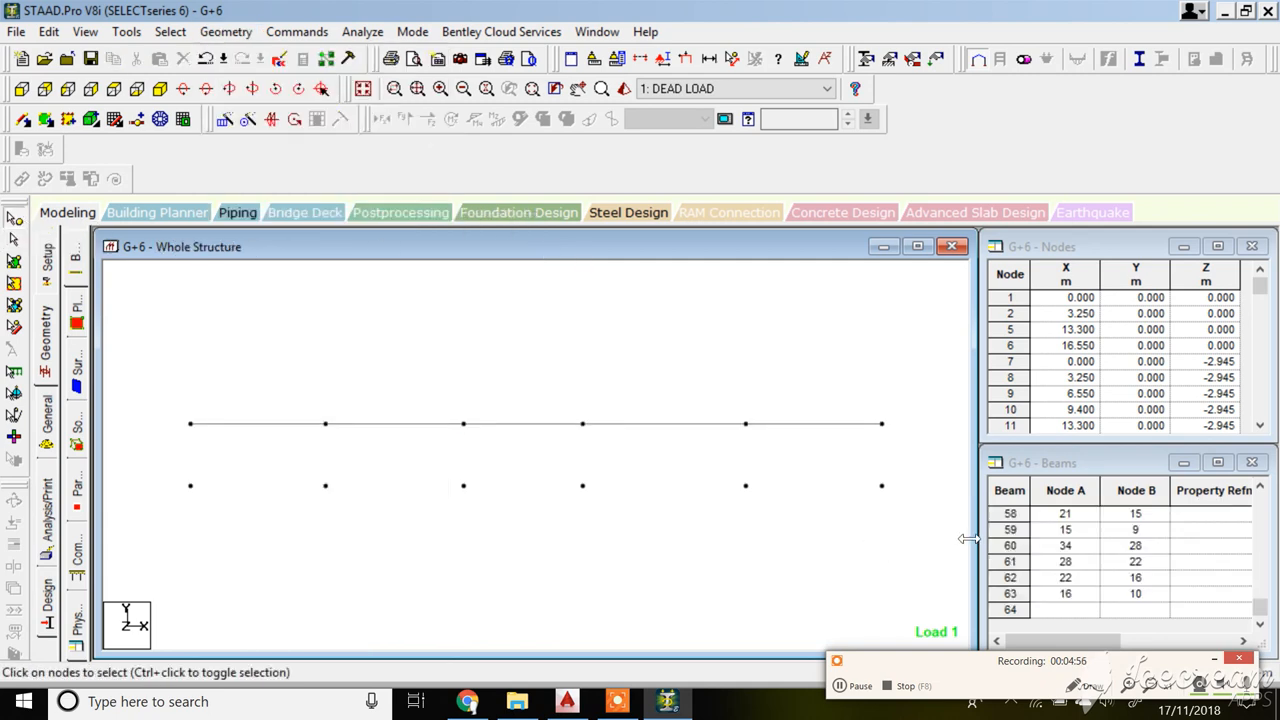
pyautogui.moveTo(968, 534); pyautogui.dragTo(154, 323)
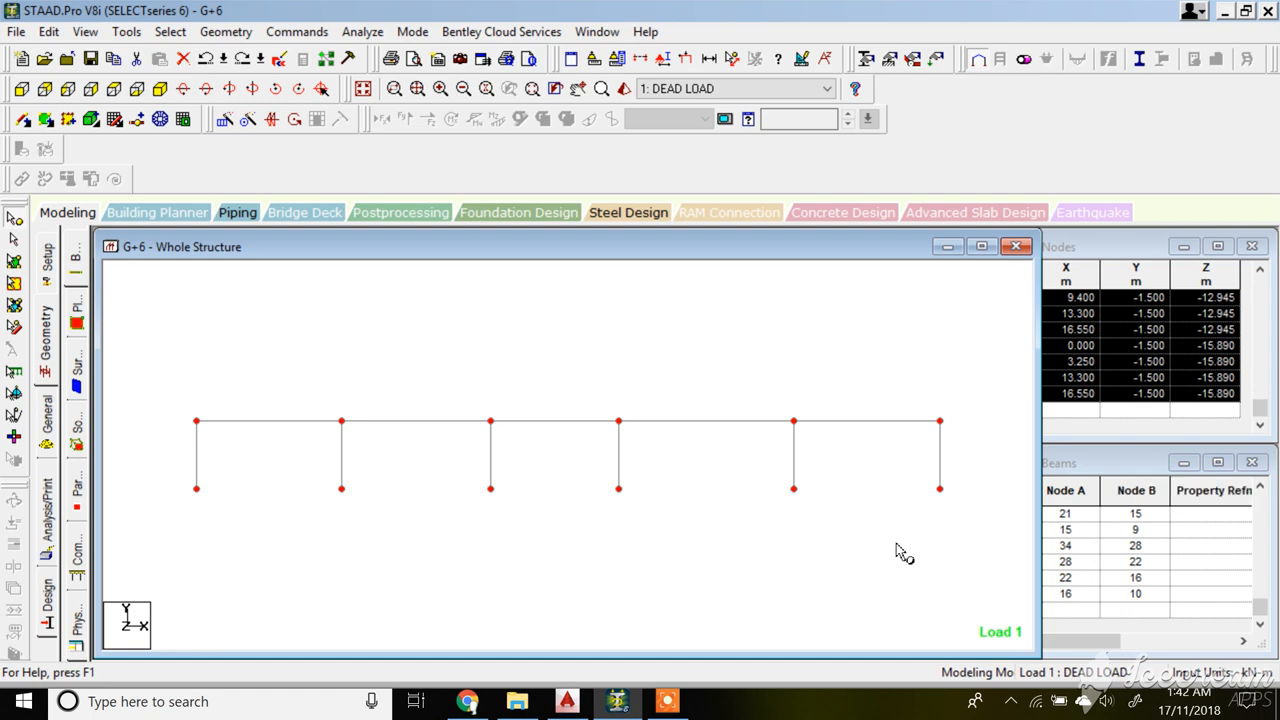
pyautogui.click(900, 551)
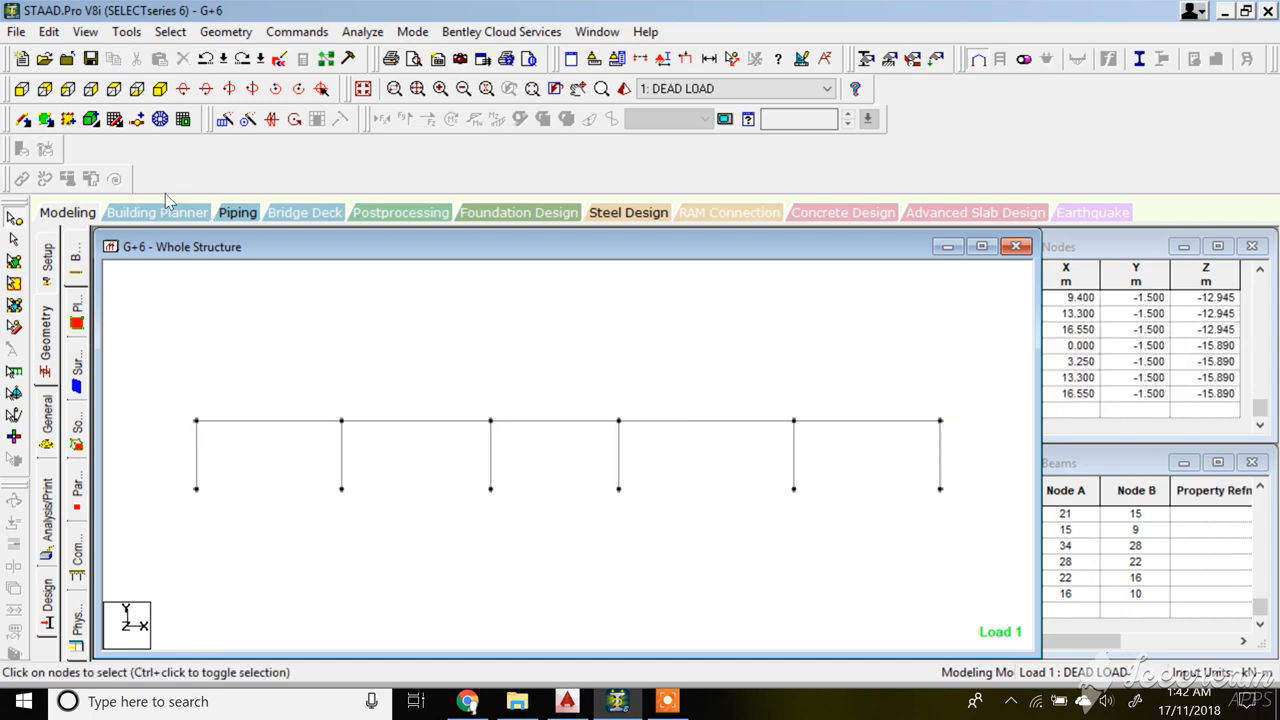
pyautogui.click(158, 92)
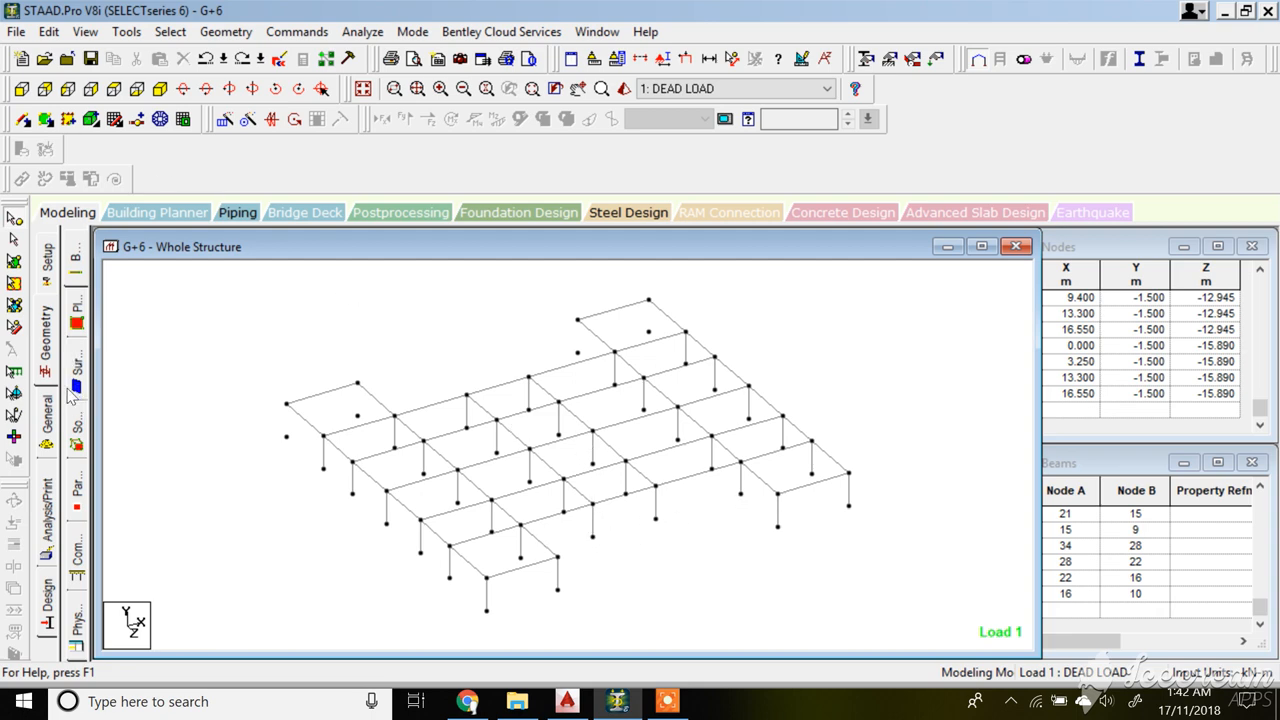
# - Select all base nodes of the short columns in front view and assign support S3 (Support 3) to them
pyautogui.click(52, 410)
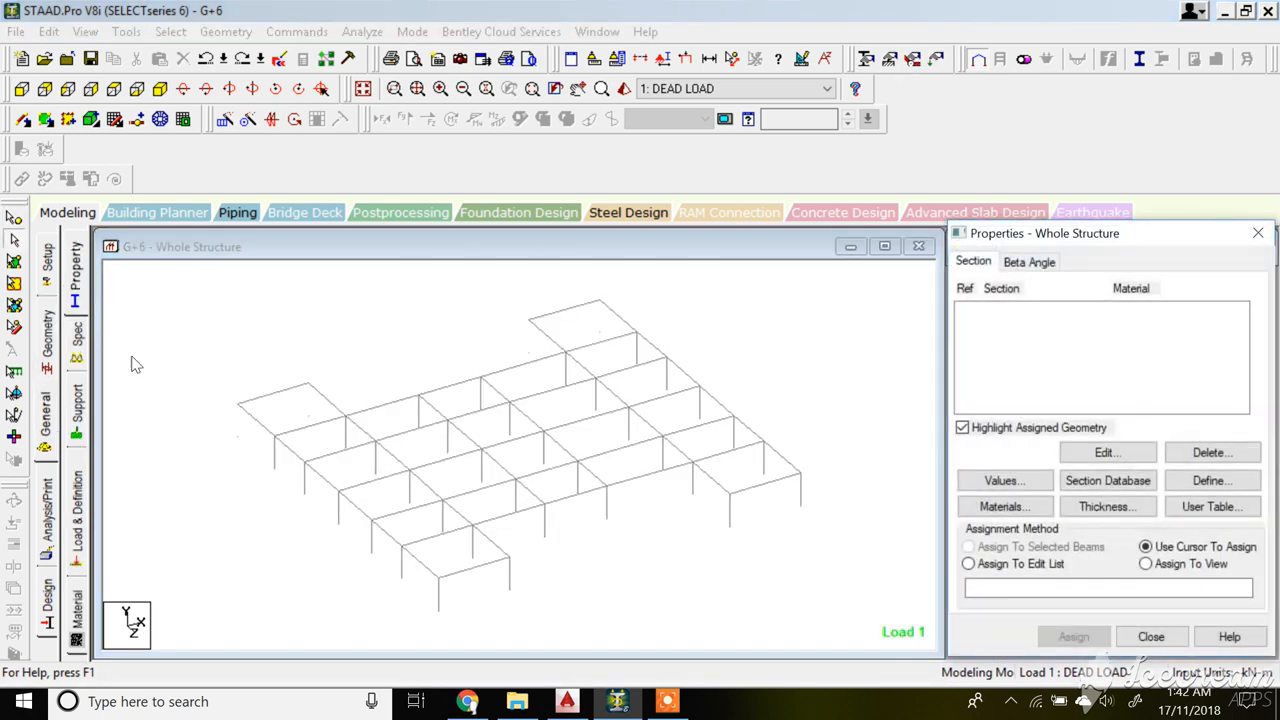
pyautogui.click(21, 88)
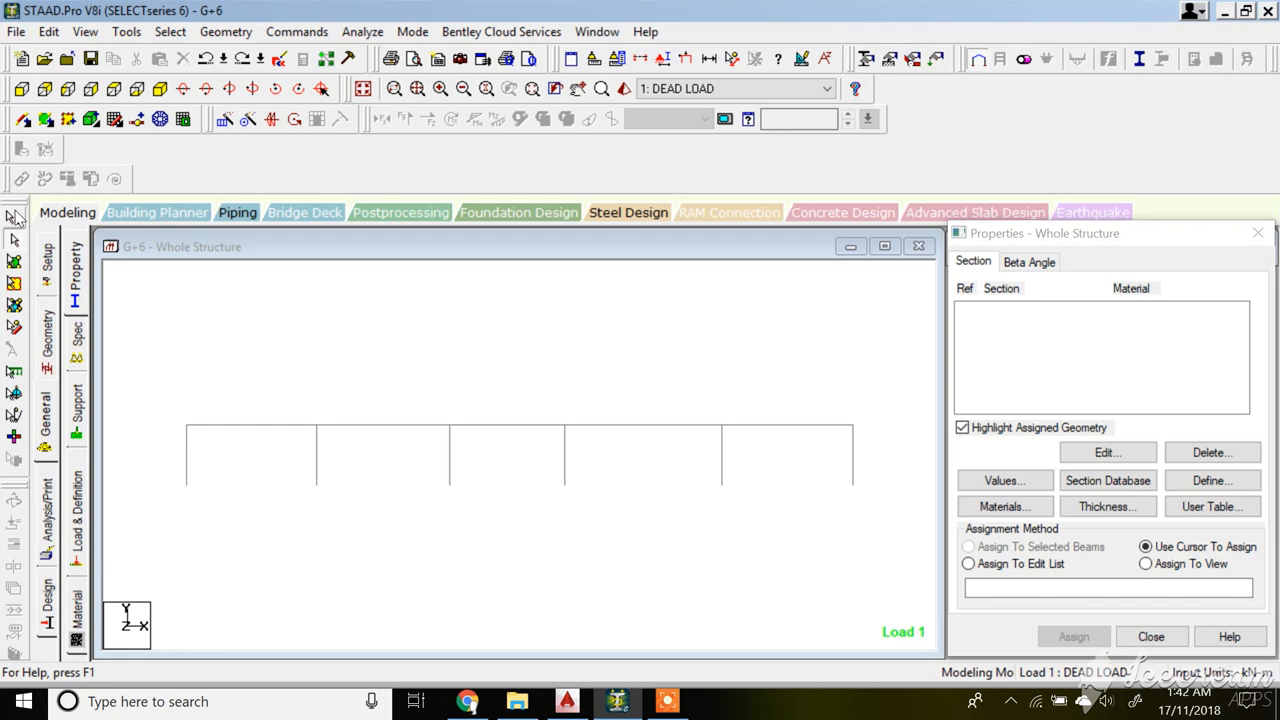
pyautogui.click(14, 217)
pyautogui.moveTo(896, 502); pyautogui.dragTo(166, 451)
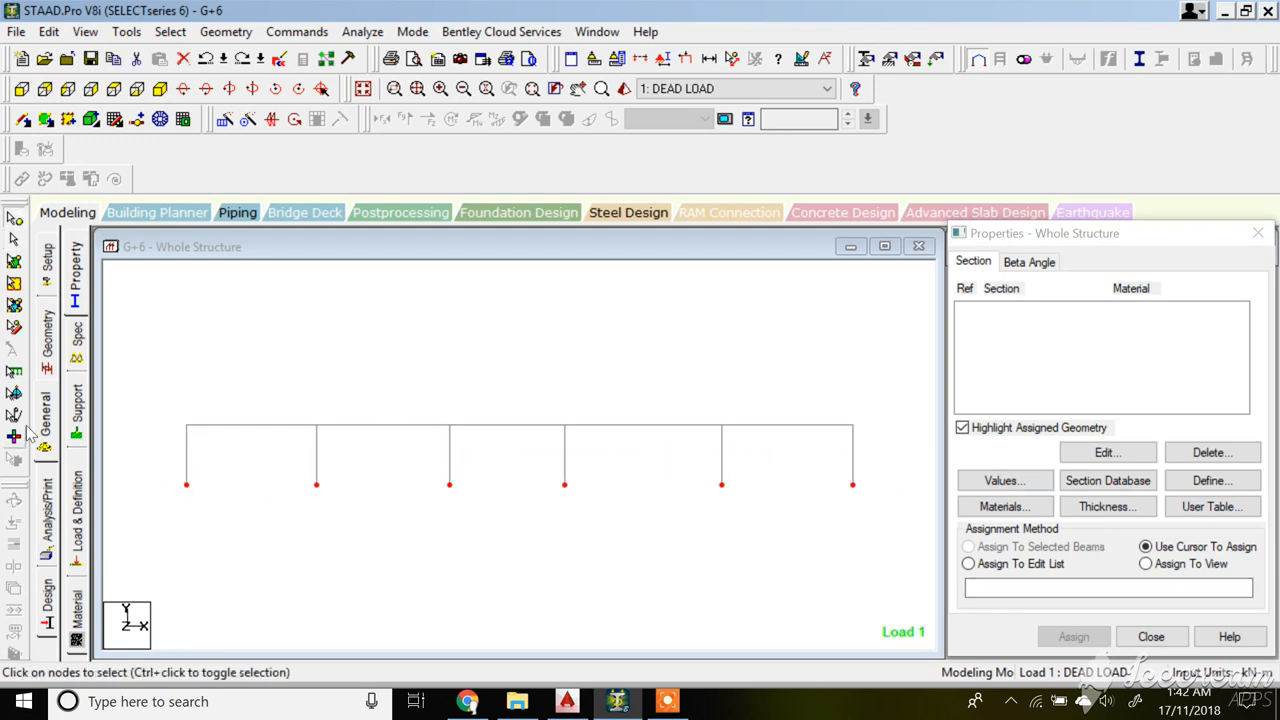
pyautogui.click(80, 425)
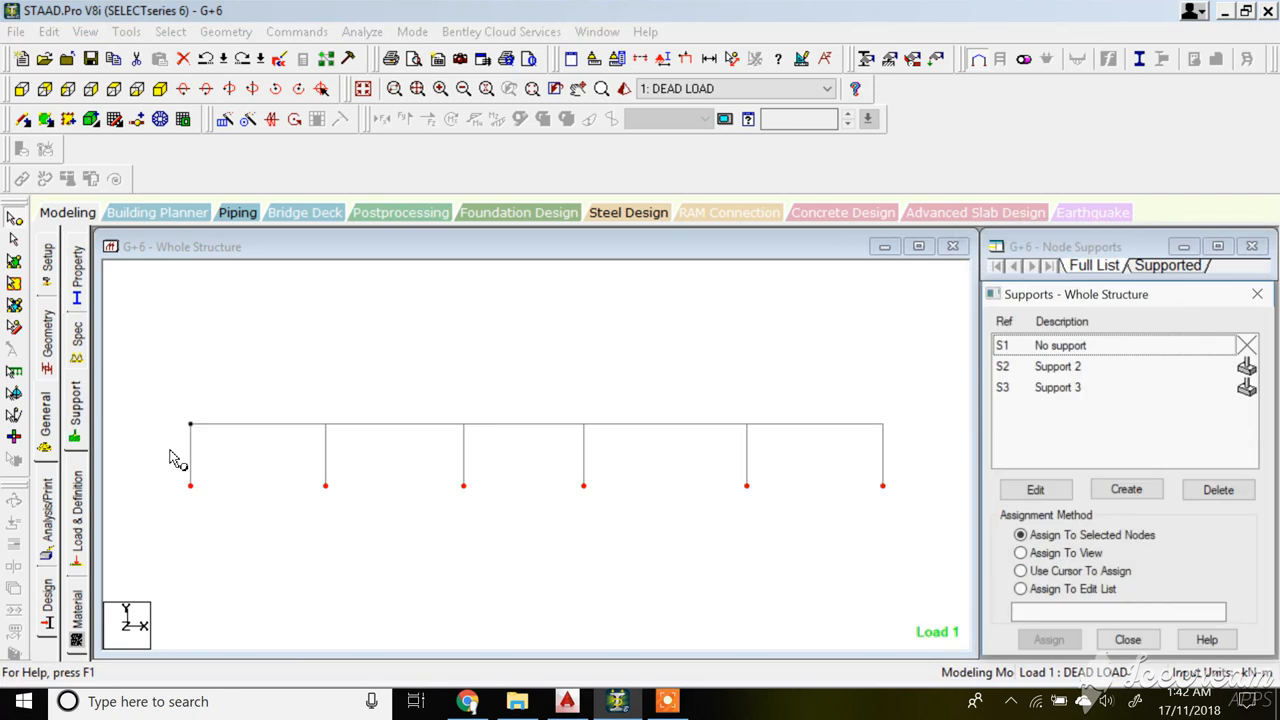
pyautogui.click(1040, 390)
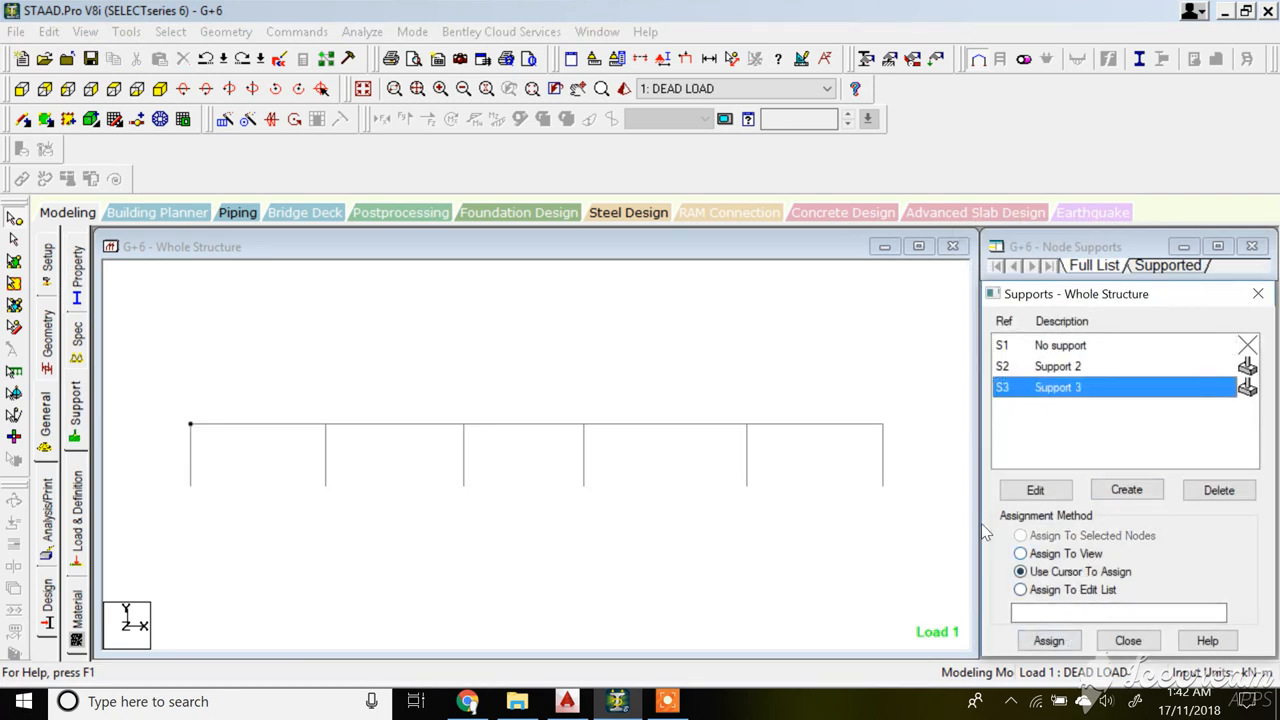
pyautogui.click(910, 511)
pyautogui.moveTo(926, 515); pyautogui.dragTo(166, 451)
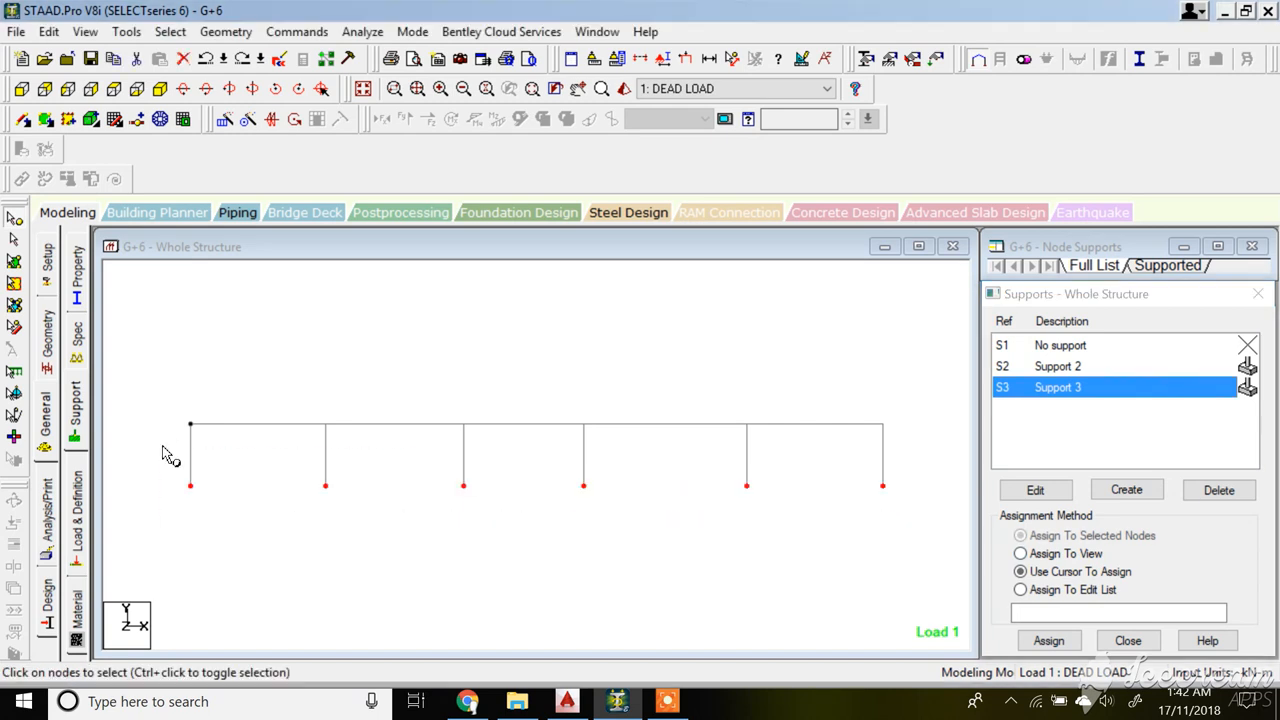
pyautogui.click(1070, 638)
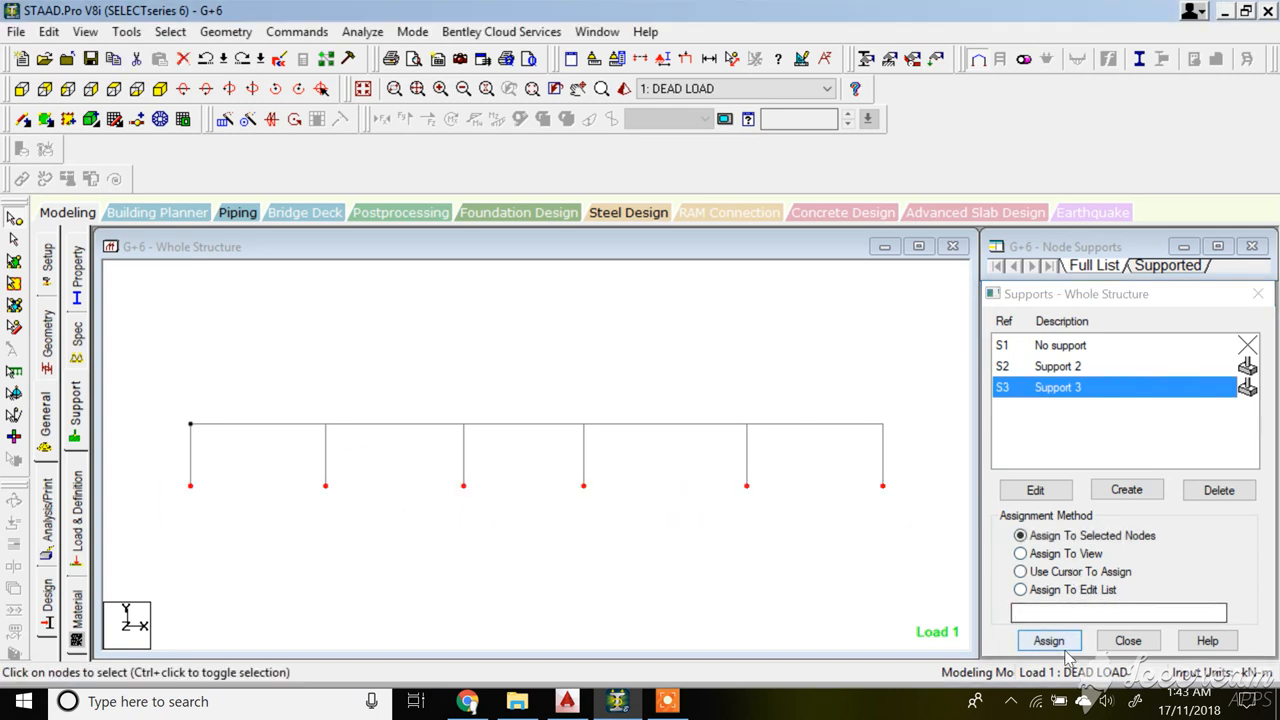
pyautogui.click(1136, 530)
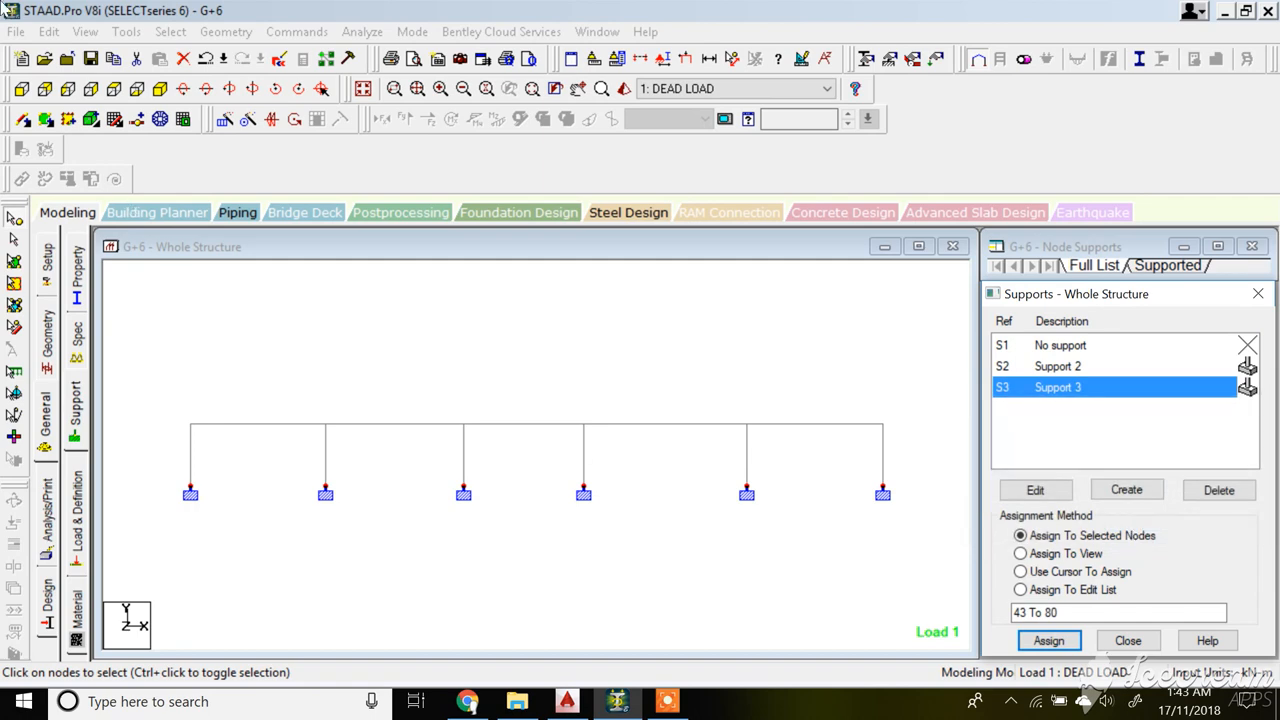
pyautogui.click(161, 89)
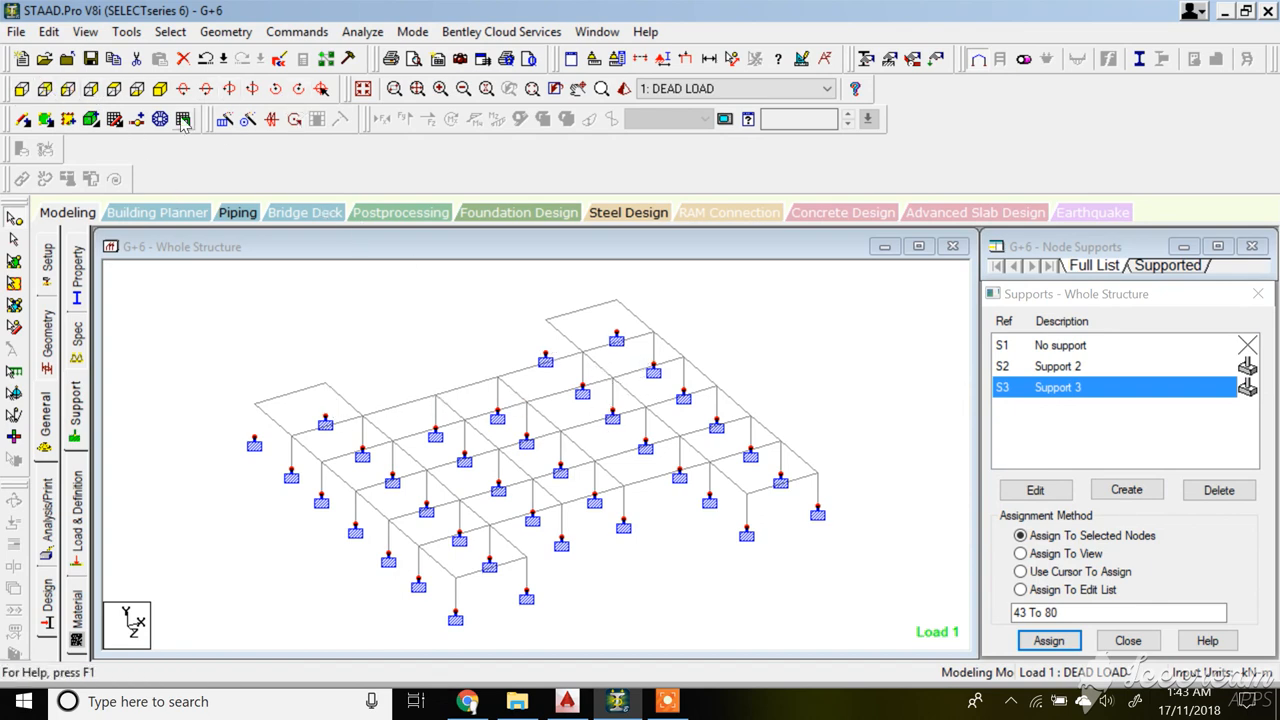
# - Select all nodes of both levels in front view and connect them with vertical beams along the Y axis
pyautogui.click(22, 90)
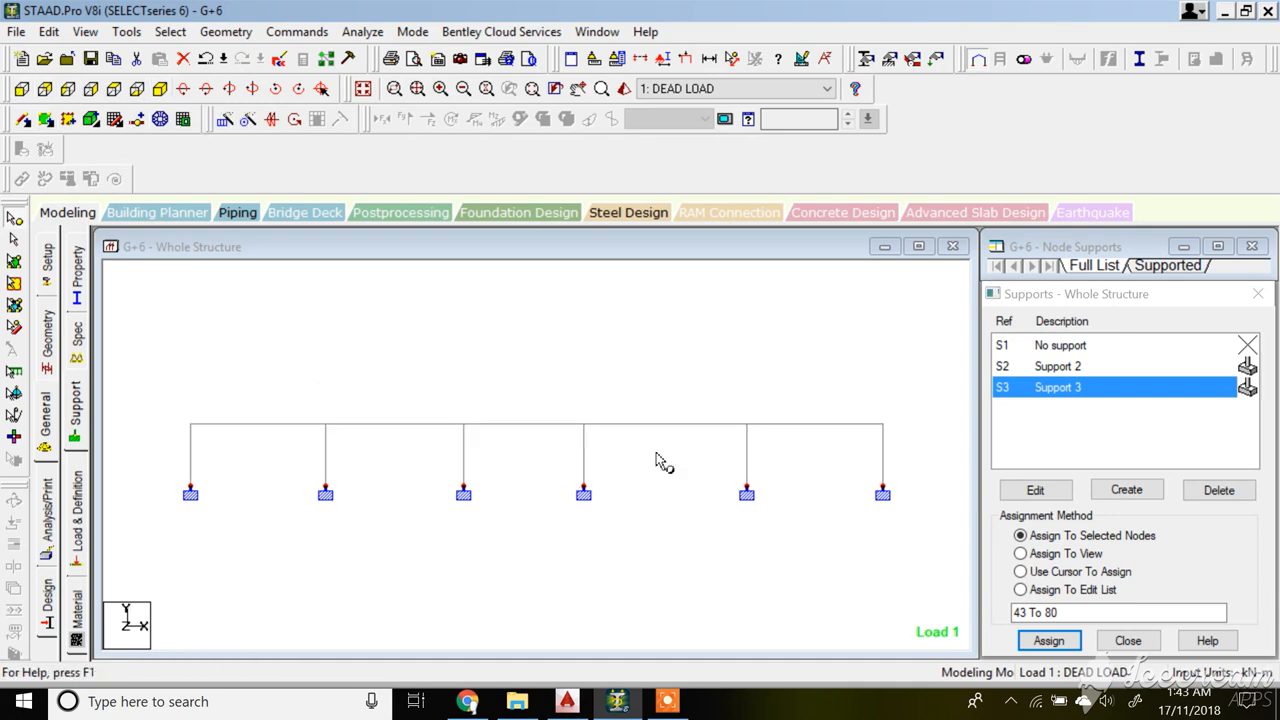
pyautogui.moveTo(932, 550); pyautogui.dragTo(128, 316)
pyautogui.click(219, 33)
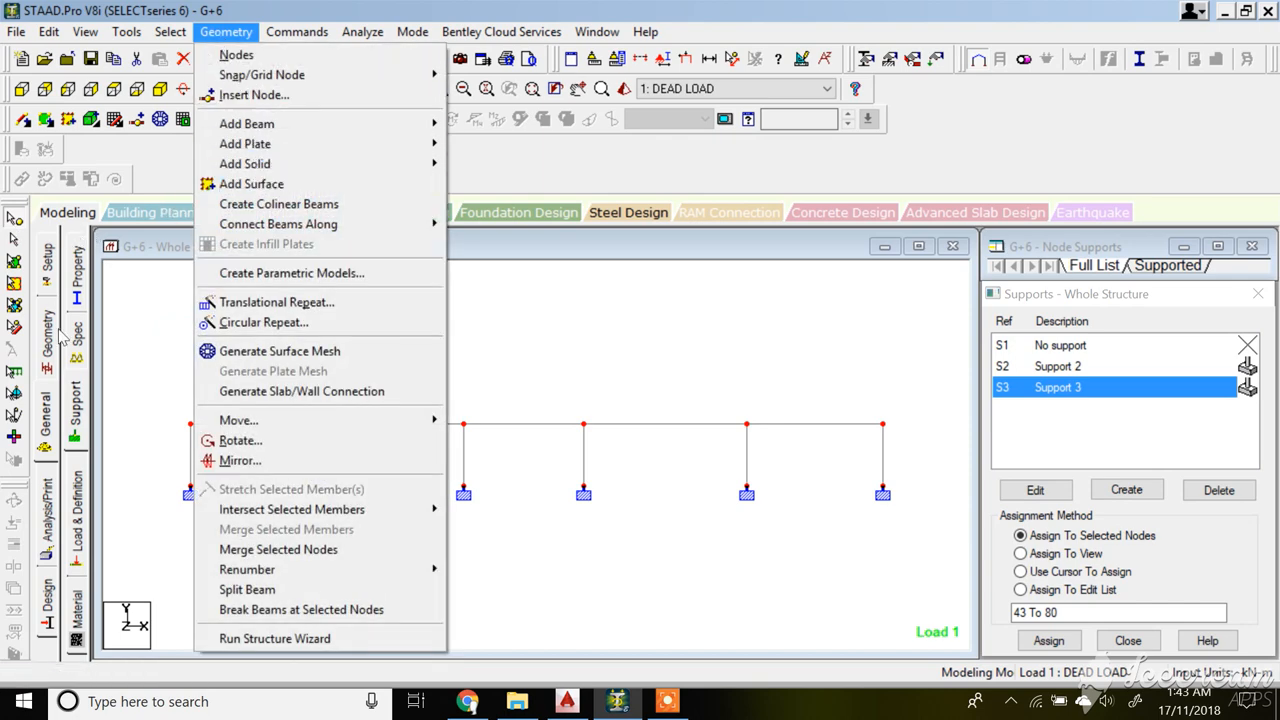
pyautogui.click(47, 340)
pyautogui.click(225, 32)
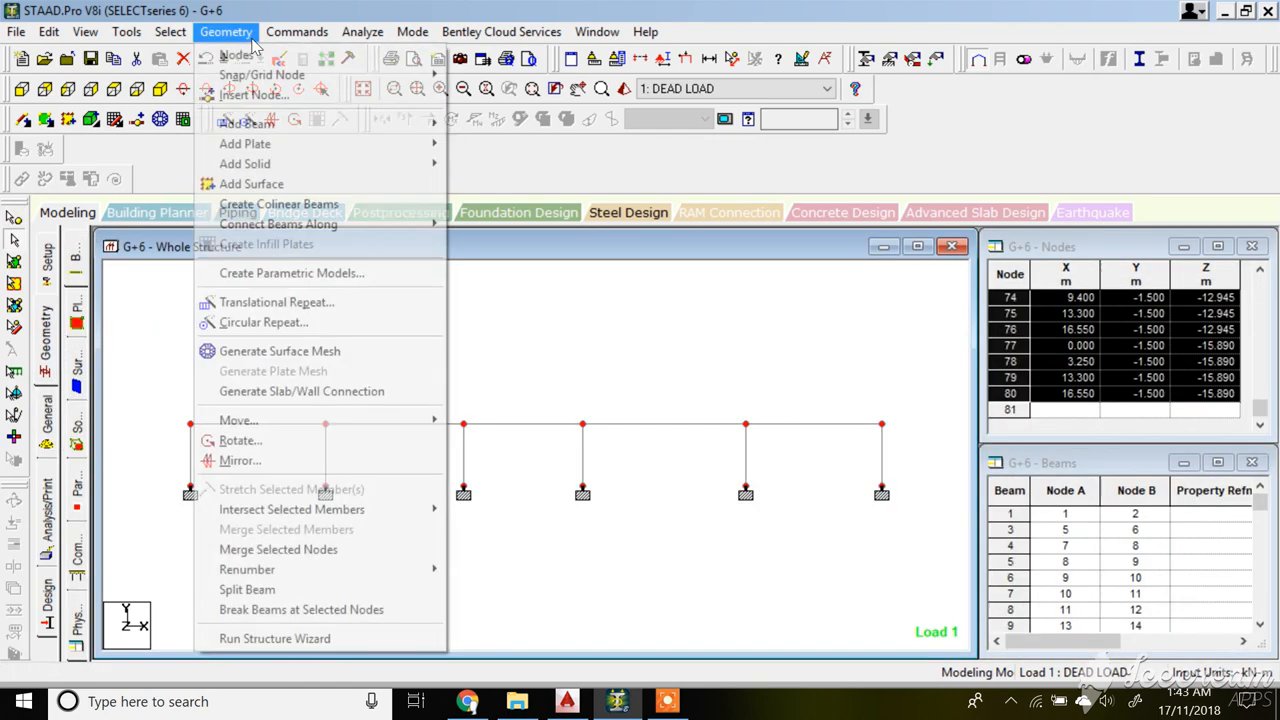
pyautogui.moveTo(340, 230)
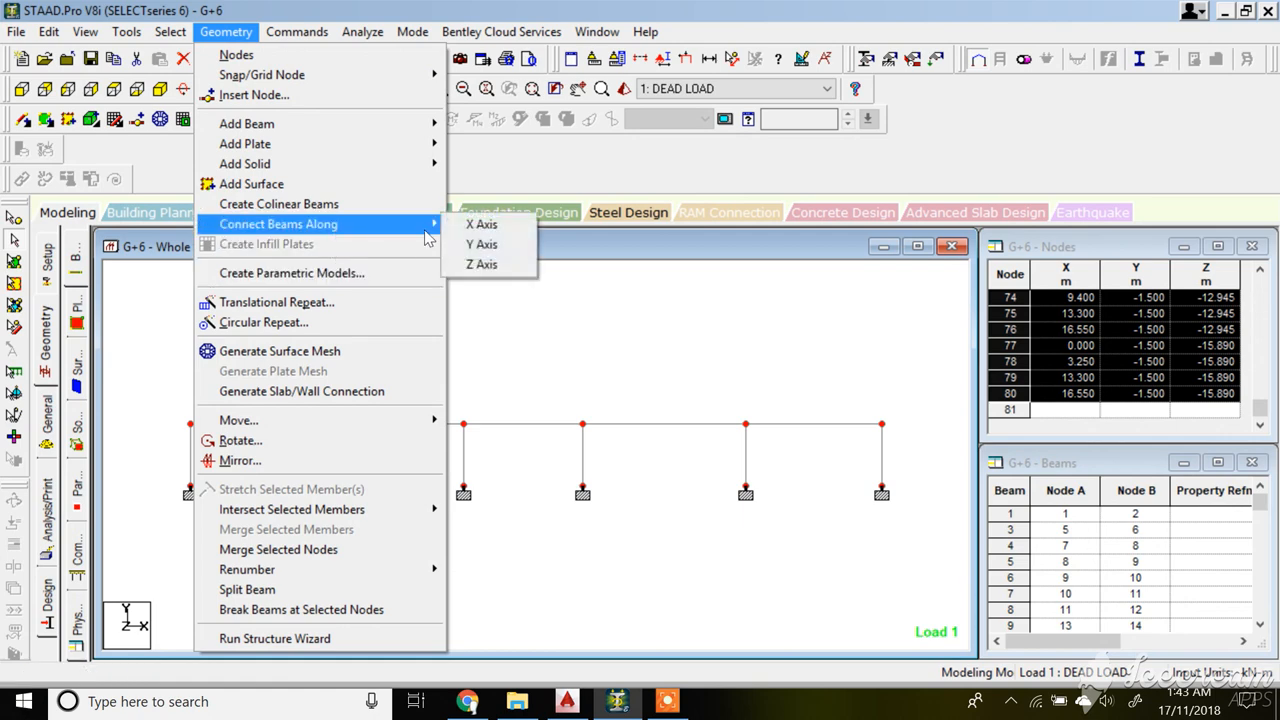
pyautogui.click(478, 245)
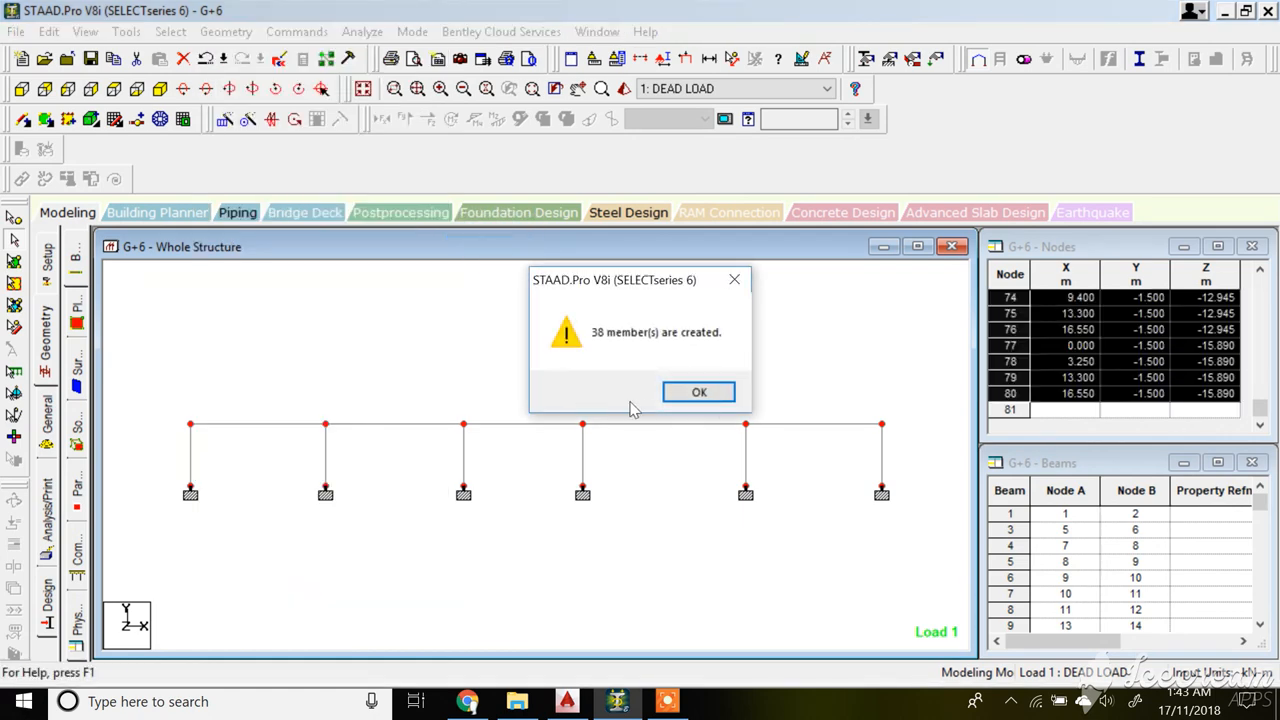
pyautogui.click(699, 392)
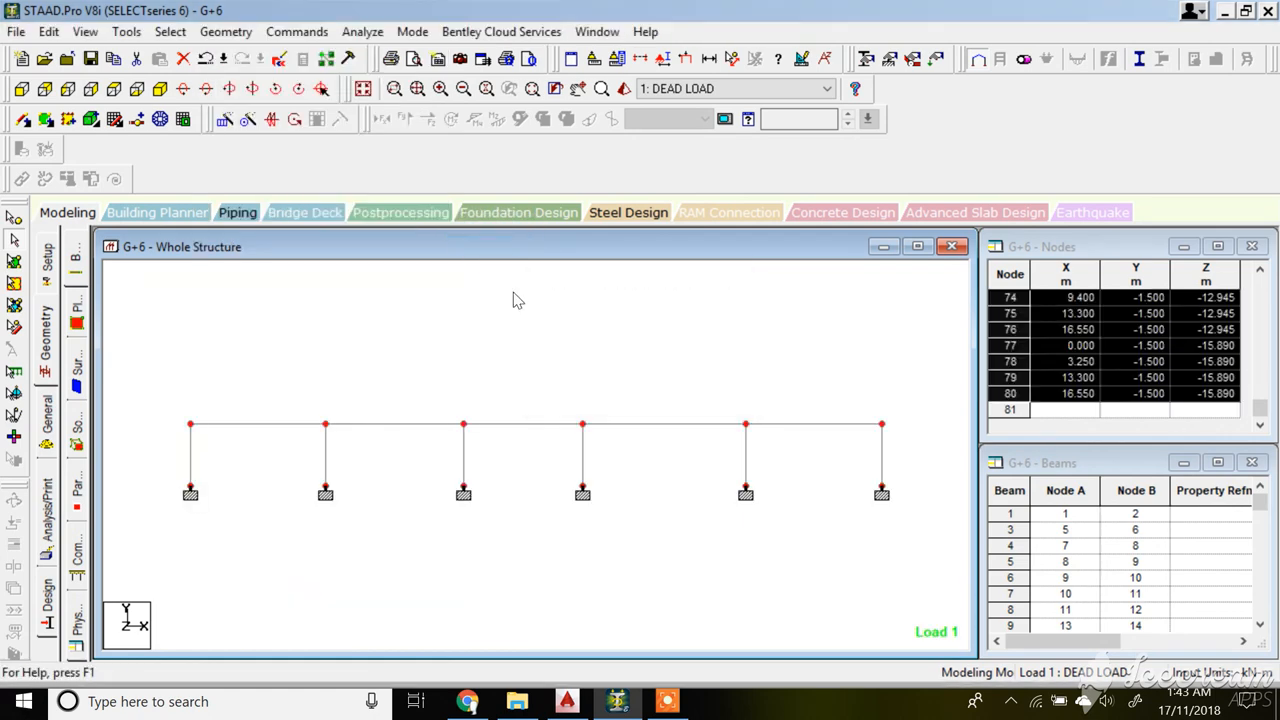
pyautogui.click(161, 89)
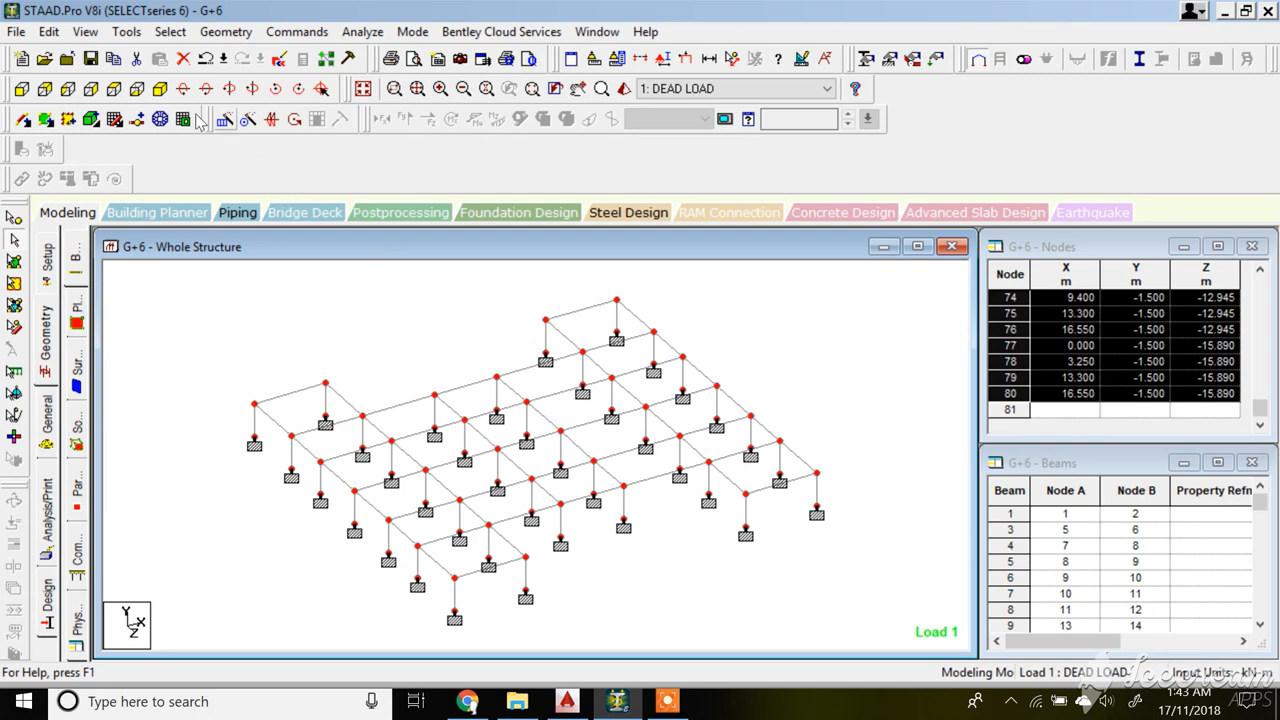
# - In front view, select only the nodes of the grid level at the column tops
pyautogui.click(21, 89)
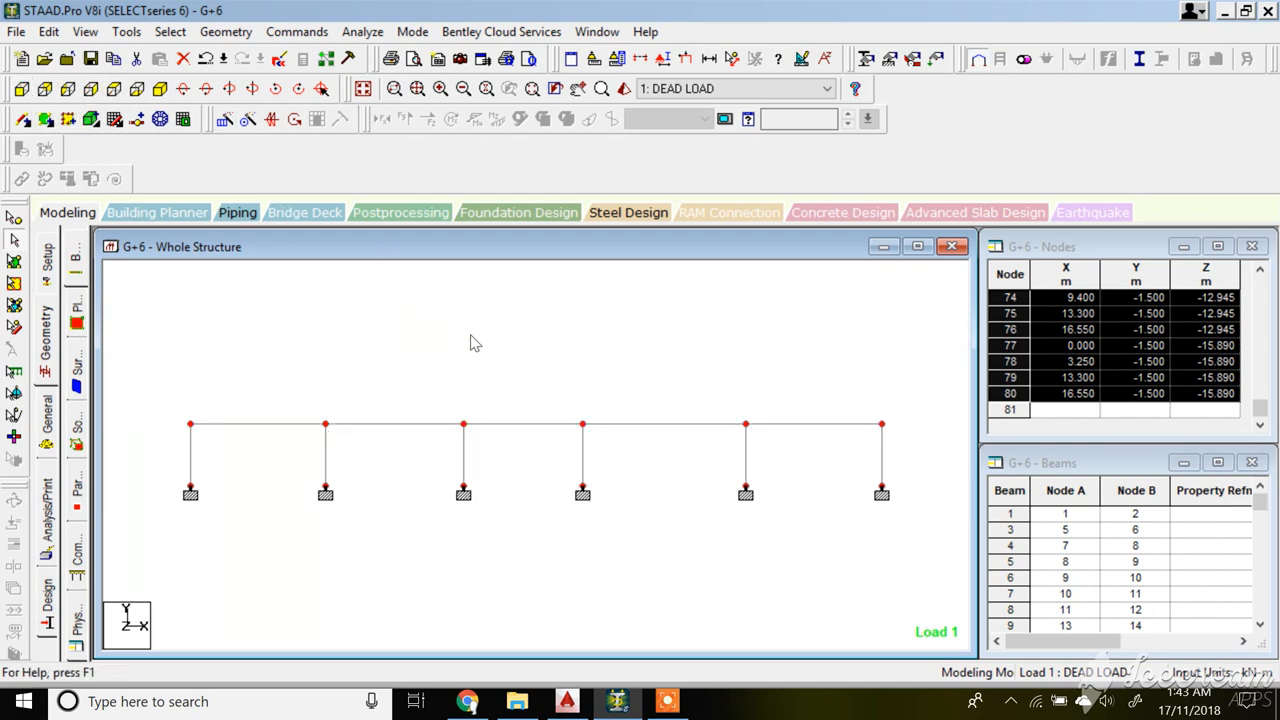
pyautogui.click(577, 377)
pyautogui.moveTo(904, 435); pyautogui.dragTo(170, 348)
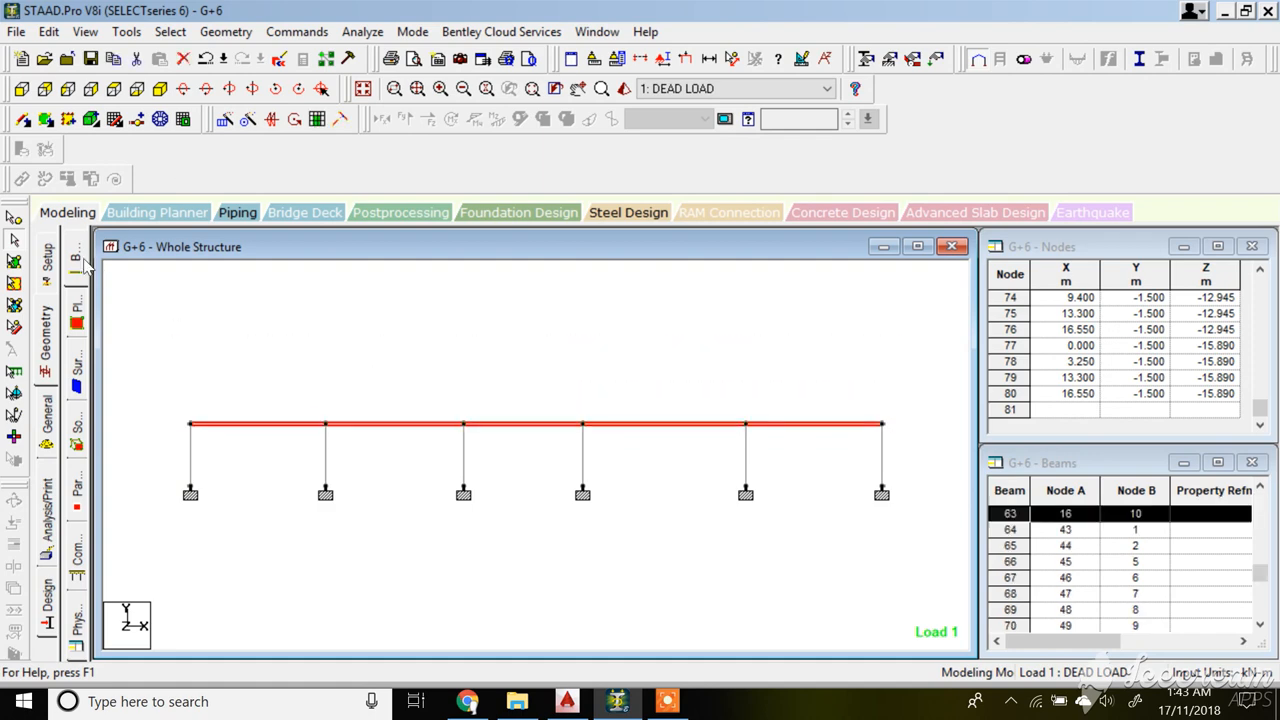
pyautogui.click(14, 217)
pyautogui.click(826, 411)
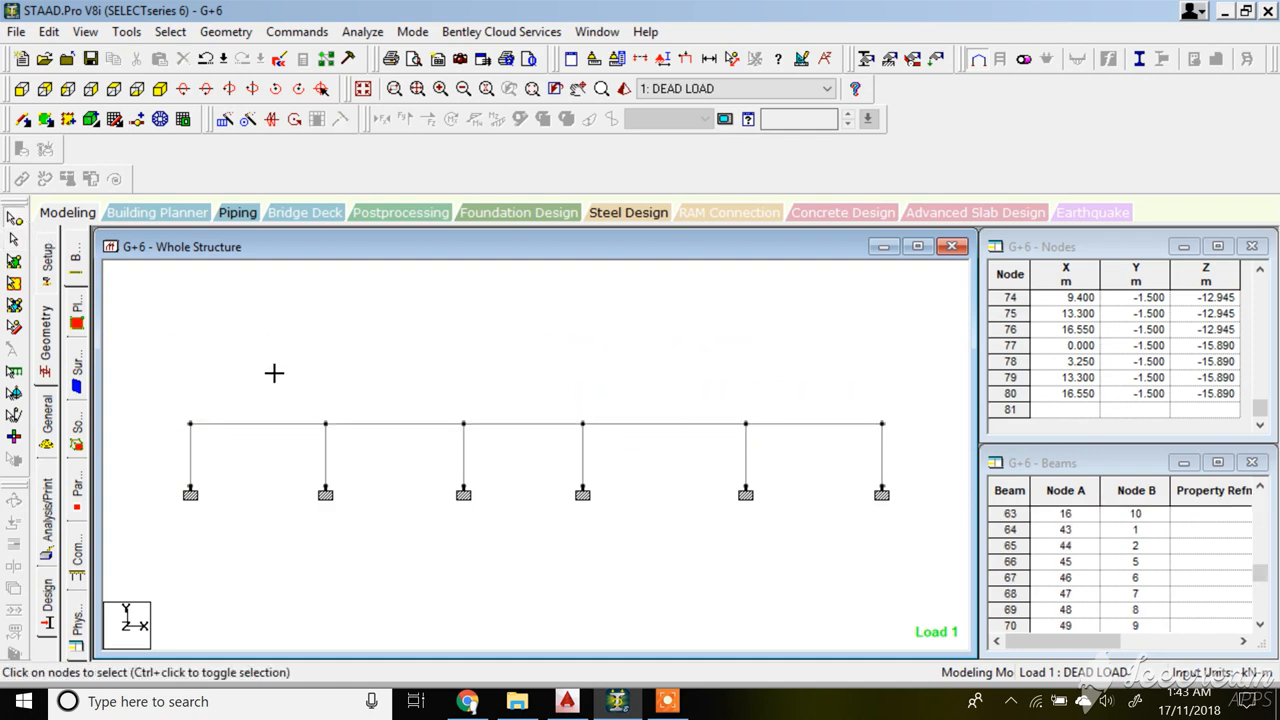
pyautogui.moveTo(274, 373); pyautogui.dragTo(186, 368)
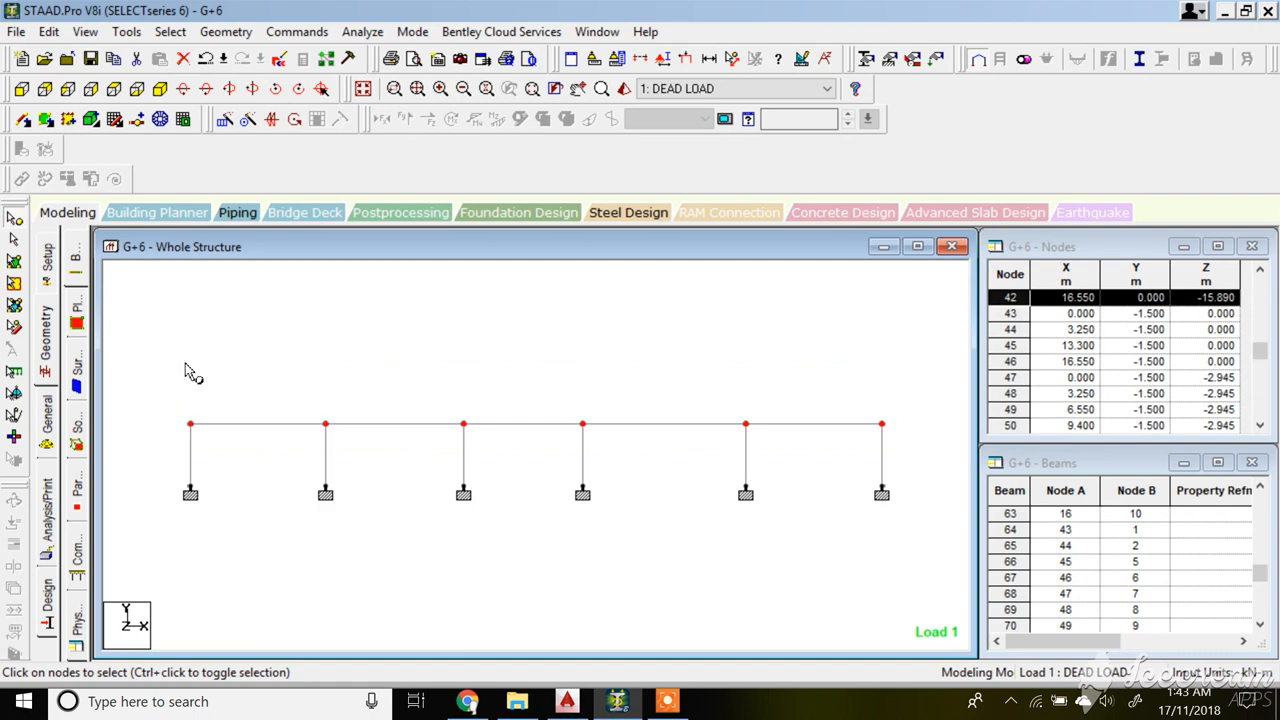
# - Run Translational Repeat on the selected nodes along Y with 7 steps, 3.2 m spacing and linked steps
pyautogui.click(256, 38)
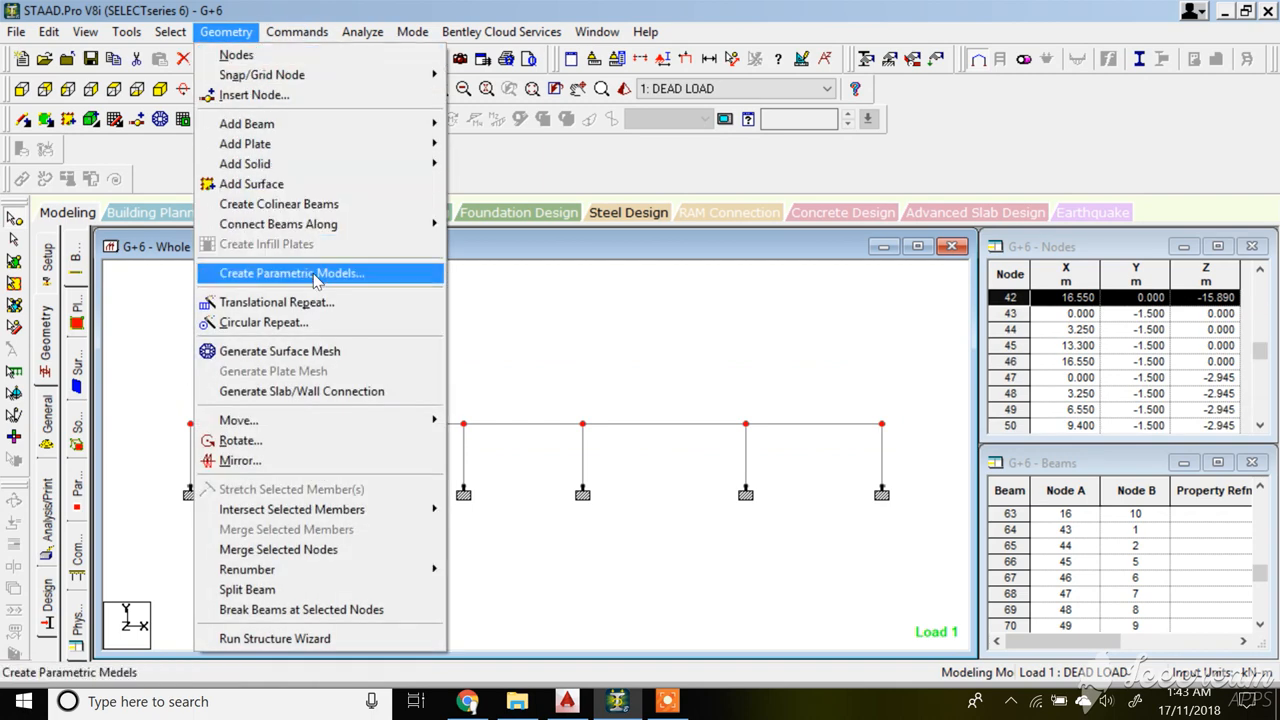
pyautogui.click(322, 302)
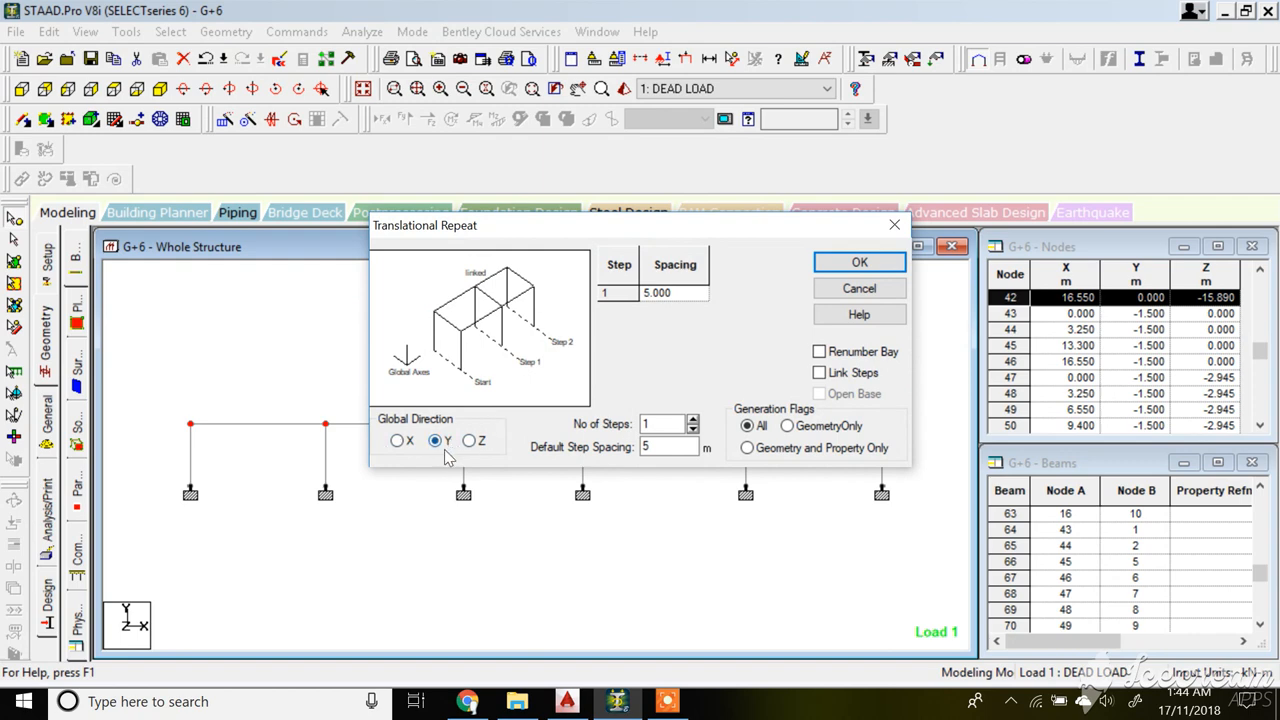
pyautogui.click(684, 293)
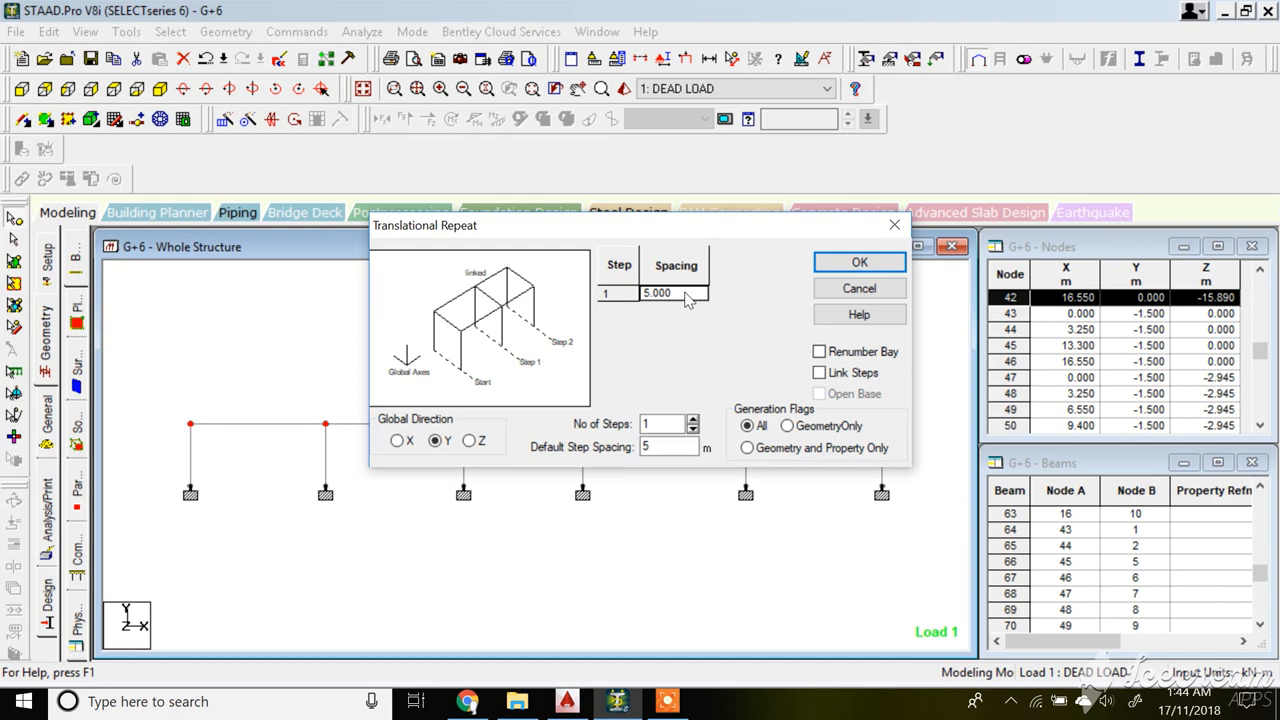
pyautogui.write('3.2')
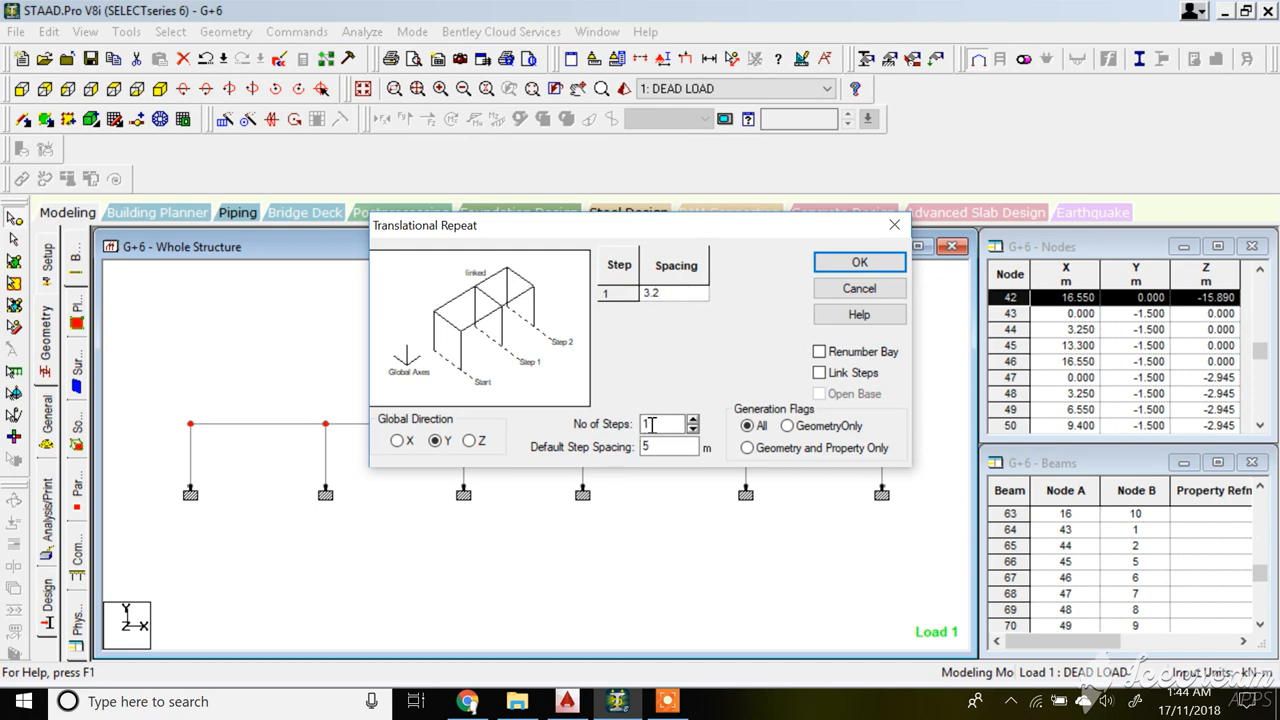
pyautogui.press('Tab')
pyautogui.doubleClick(645, 422)
pyautogui.write('7')
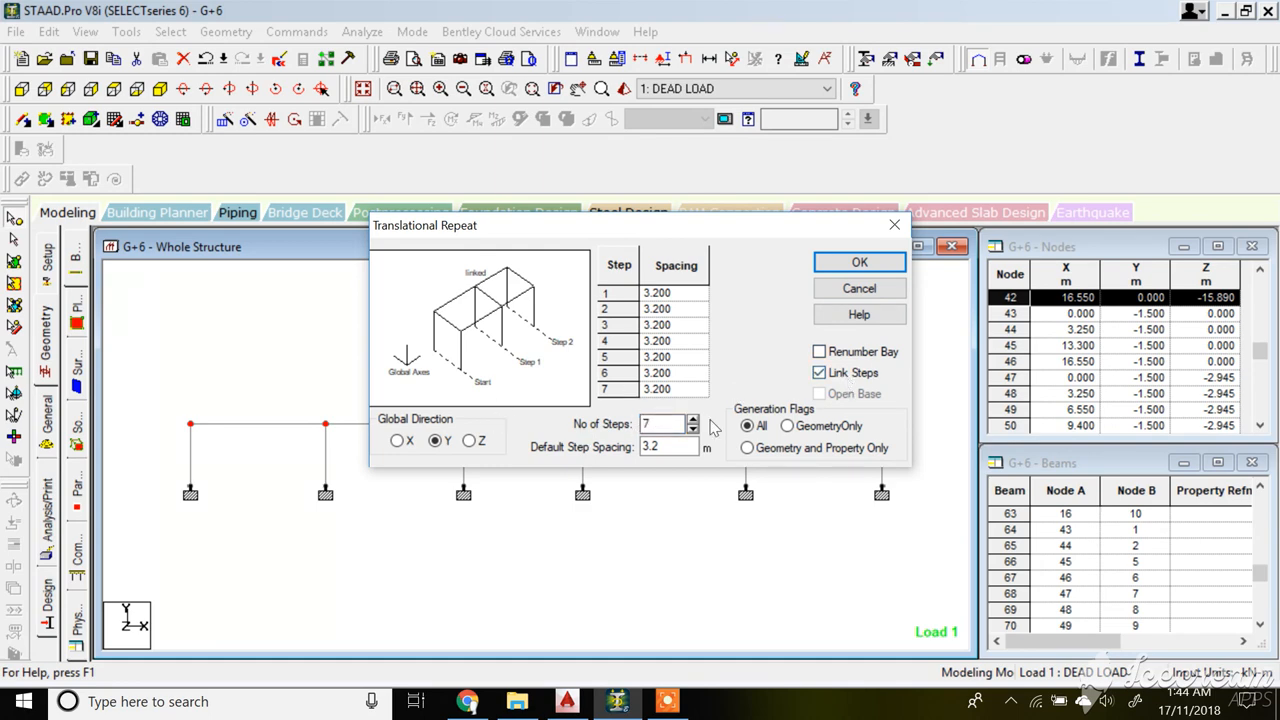
pyautogui.click(847, 266)
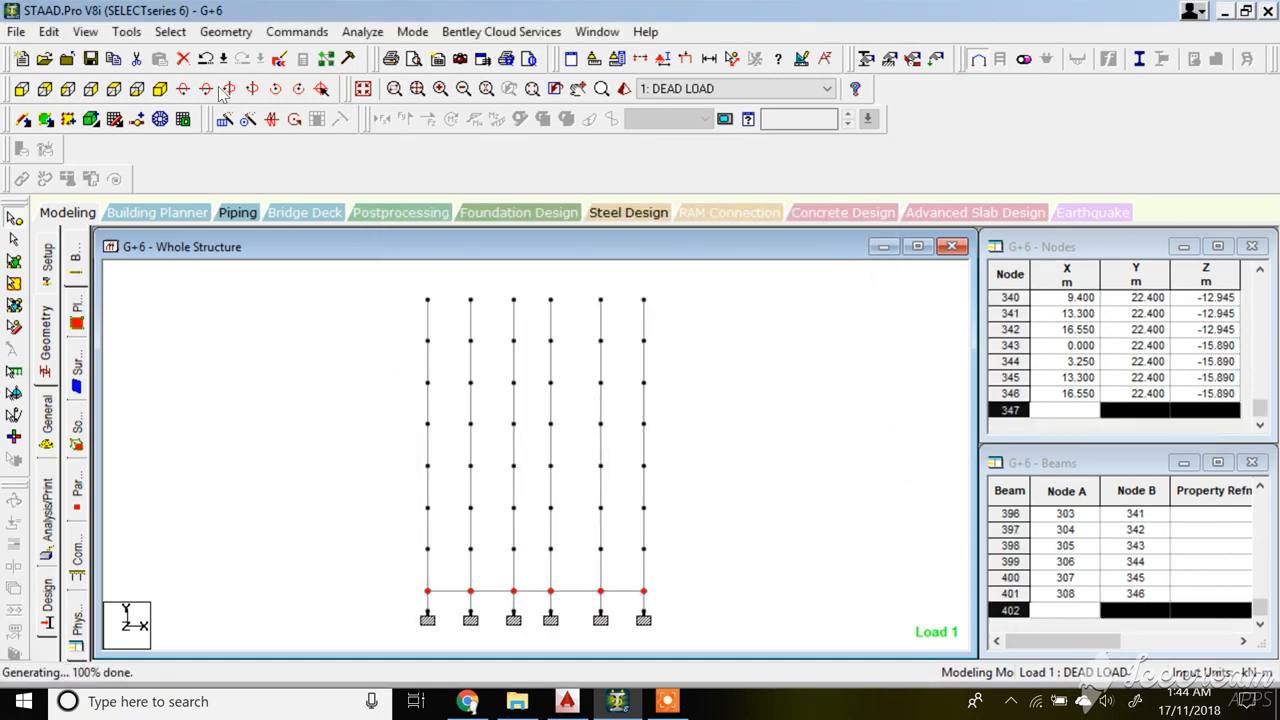
pyautogui.click(160, 89)
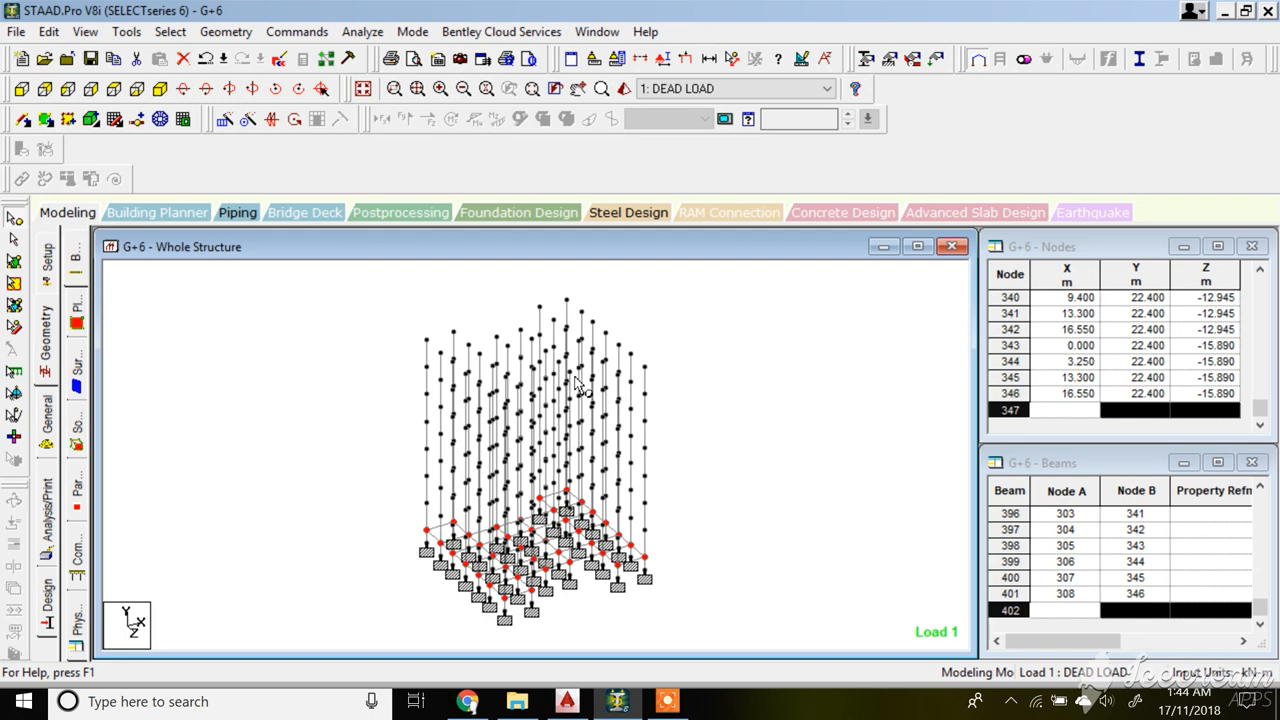
# - Select all nodes of the seven repeated storeys in front view and connect them with beams along the X axis
pyautogui.click(22, 89)
pyautogui.moveTo(766, 576); pyautogui.dragTo(268, 272)
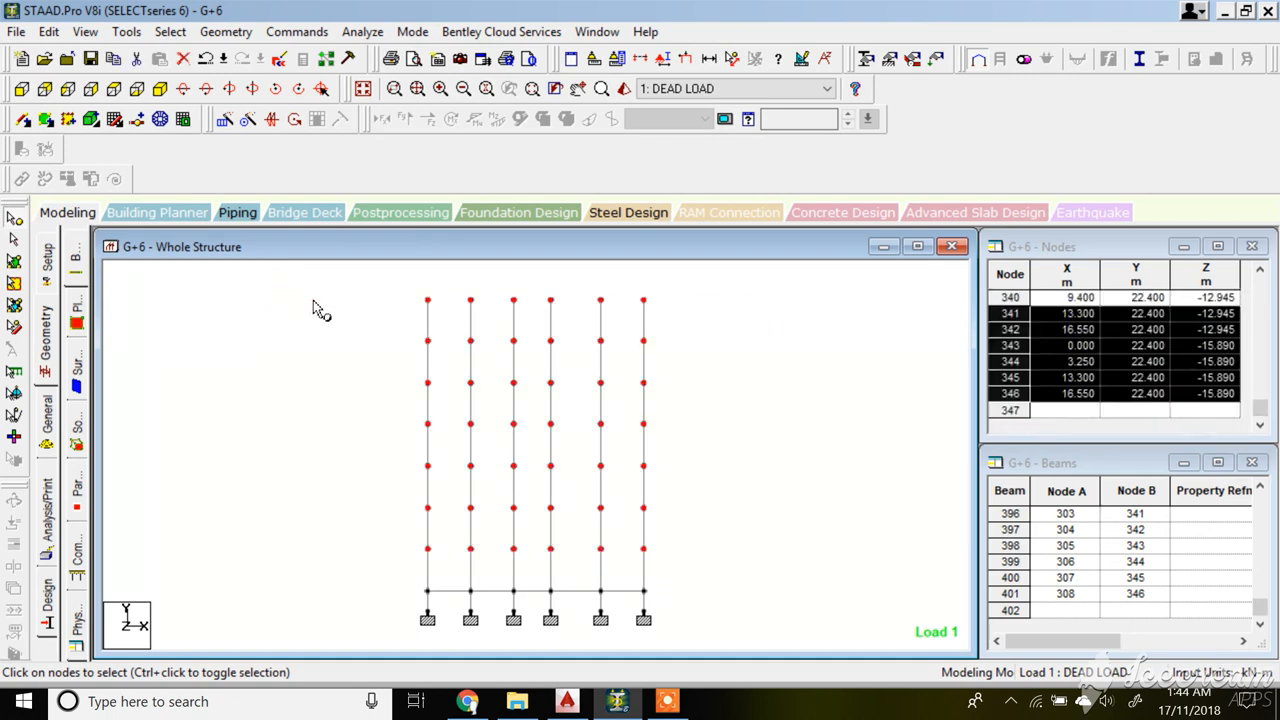
pyautogui.click(215, 37)
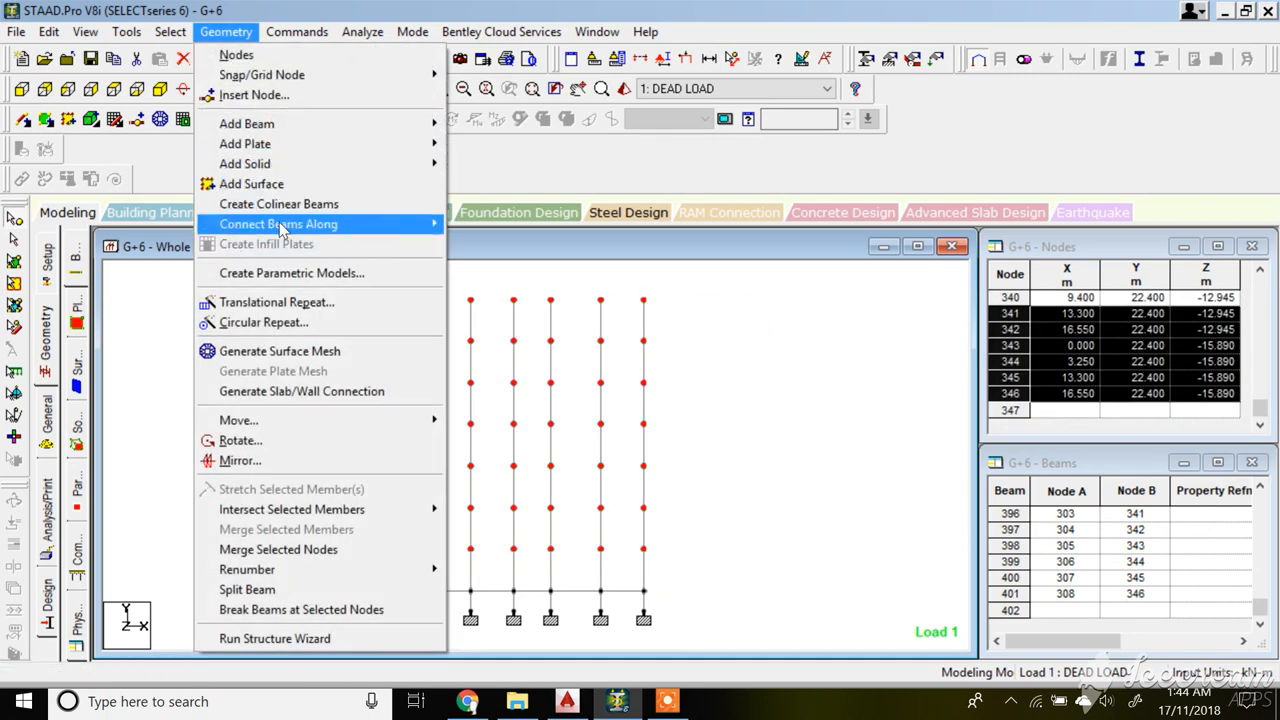
pyautogui.moveTo(330, 224)
pyautogui.click(484, 229)
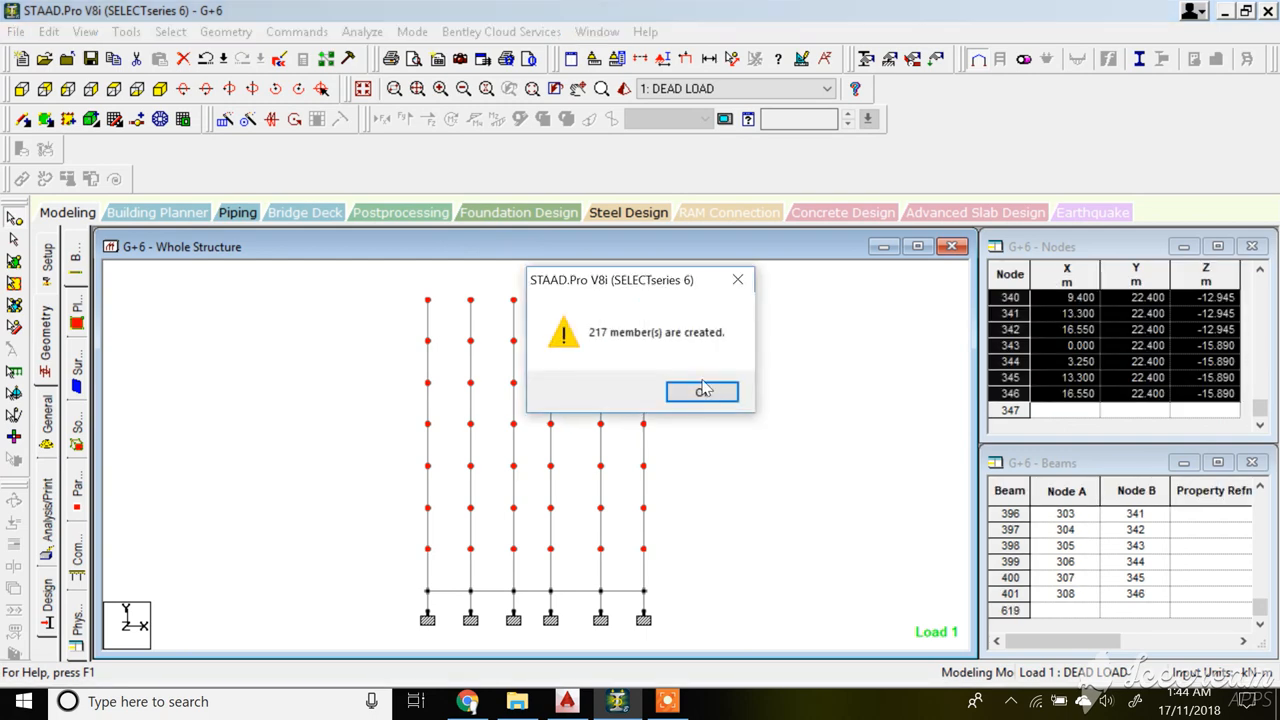
pyautogui.click(704, 390)
# - Accept the auto save of the modified structure and connect the selected storey nodes with beams along the Z axis
pyautogui.click(225, 31)
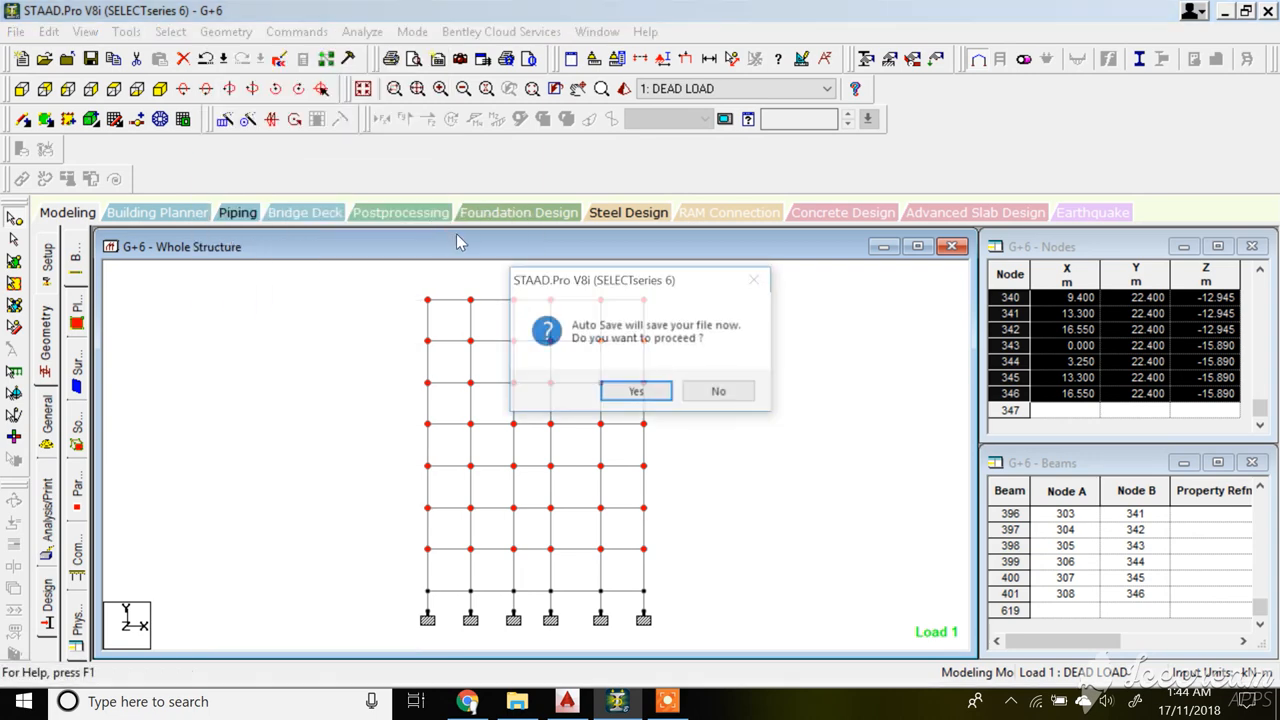
pyautogui.click(634, 391)
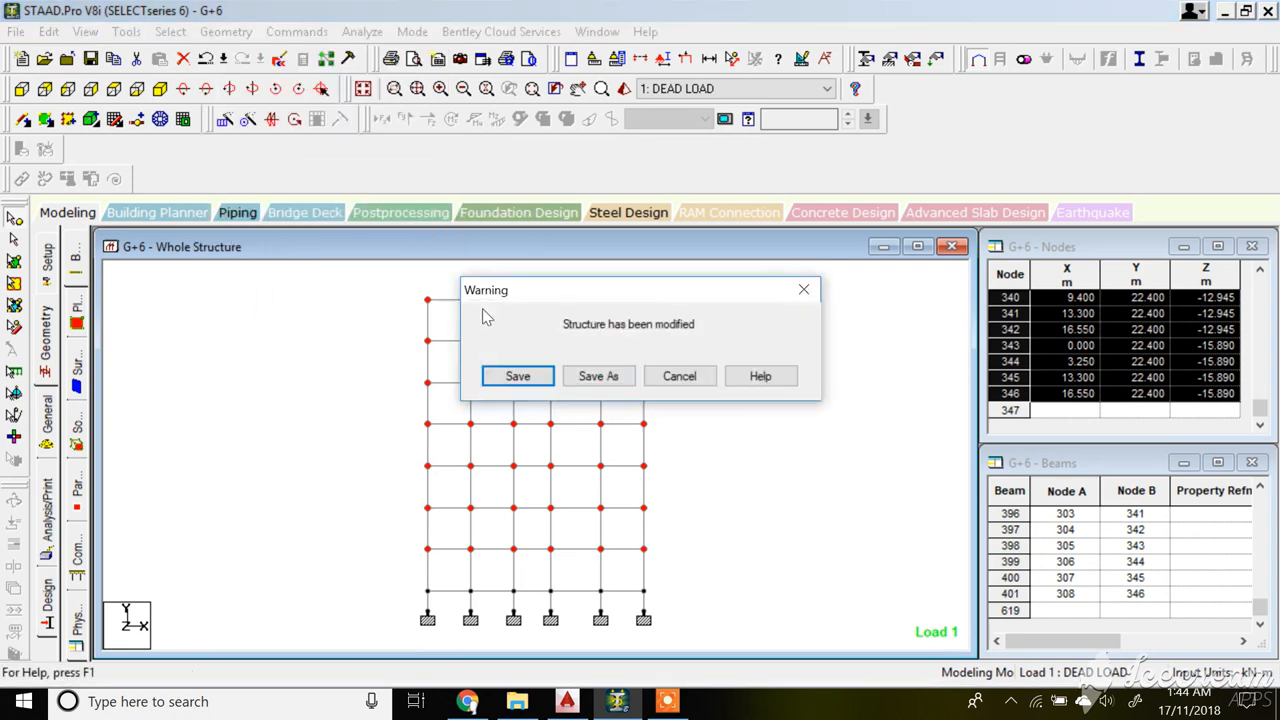
pyautogui.click(503, 375)
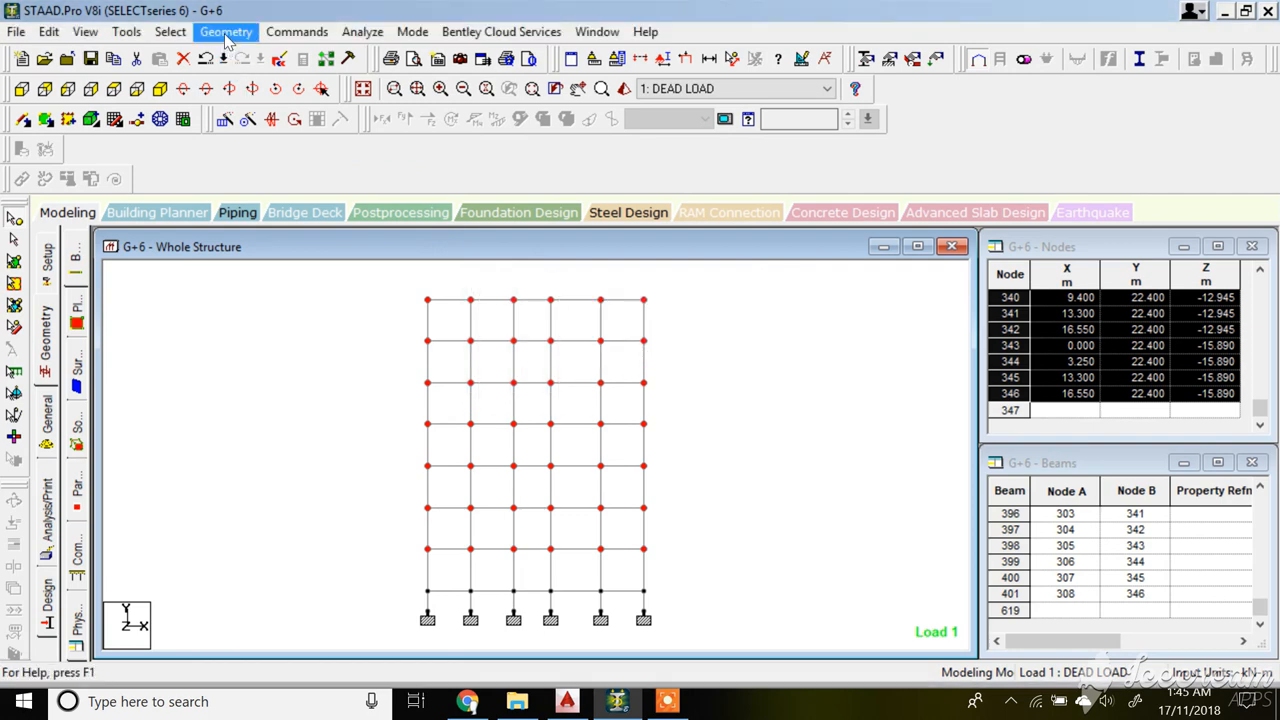
pyautogui.click(226, 33)
pyautogui.moveTo(300, 226)
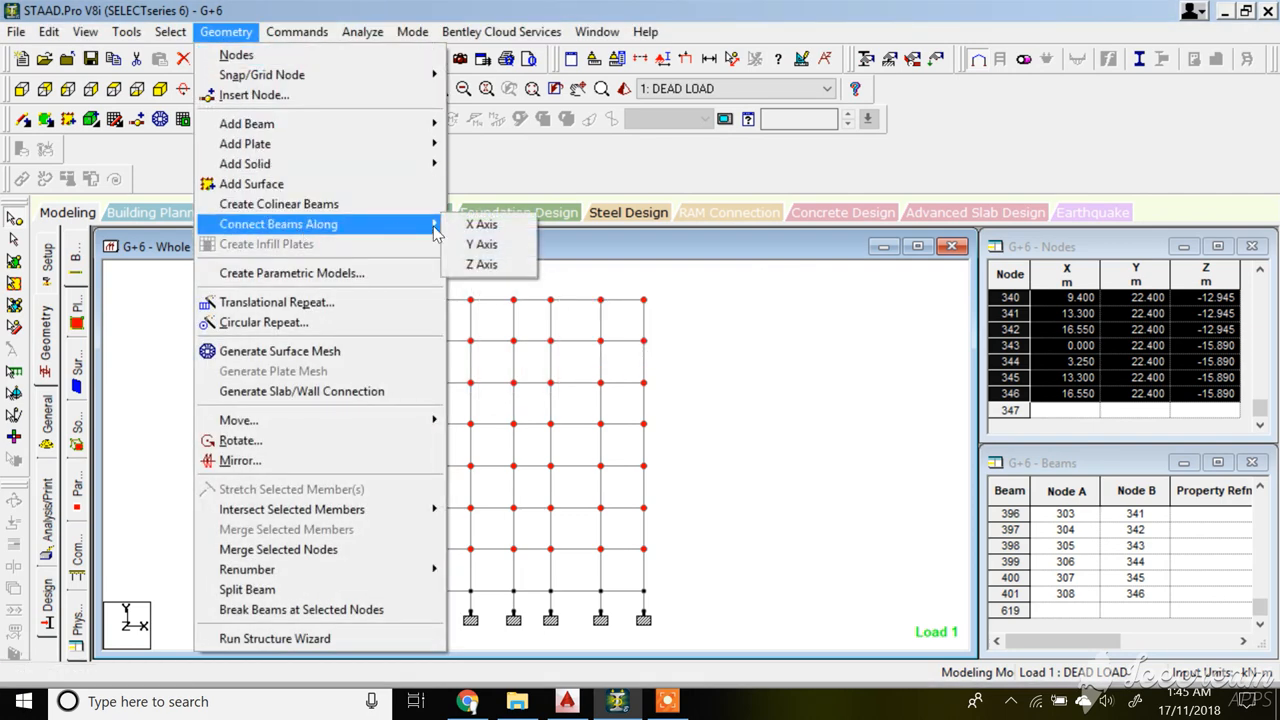
pyautogui.click(482, 264)
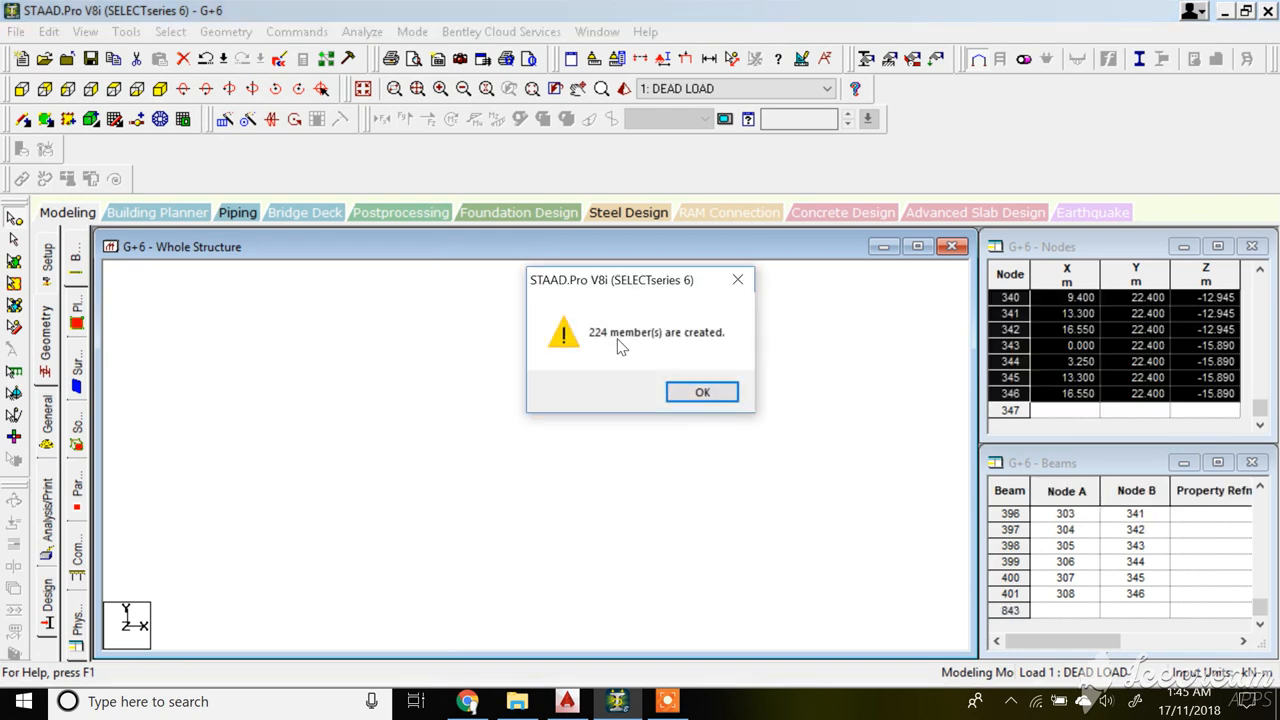
# - Accept the created Z-direction beams and examine the whole frame in isometric view
pyautogui.click(706, 391)
pyautogui.click(159, 89)
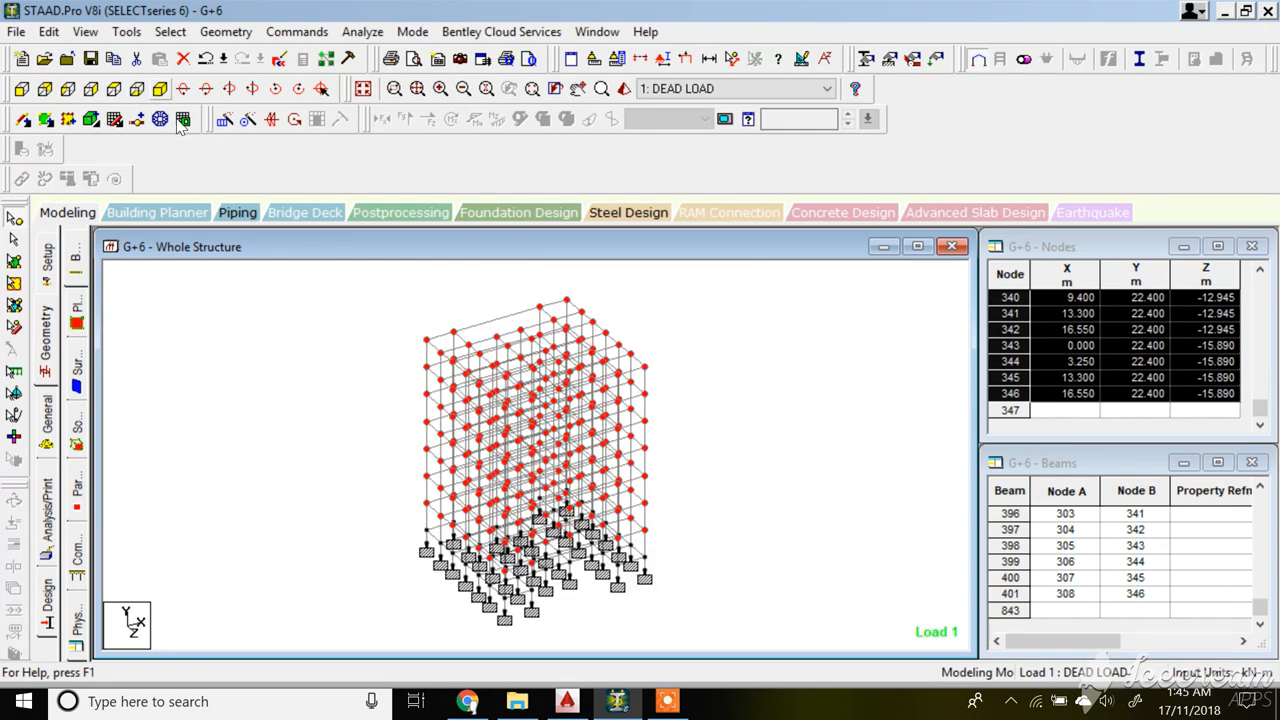
pyautogui.scroll(2, 592, 432)
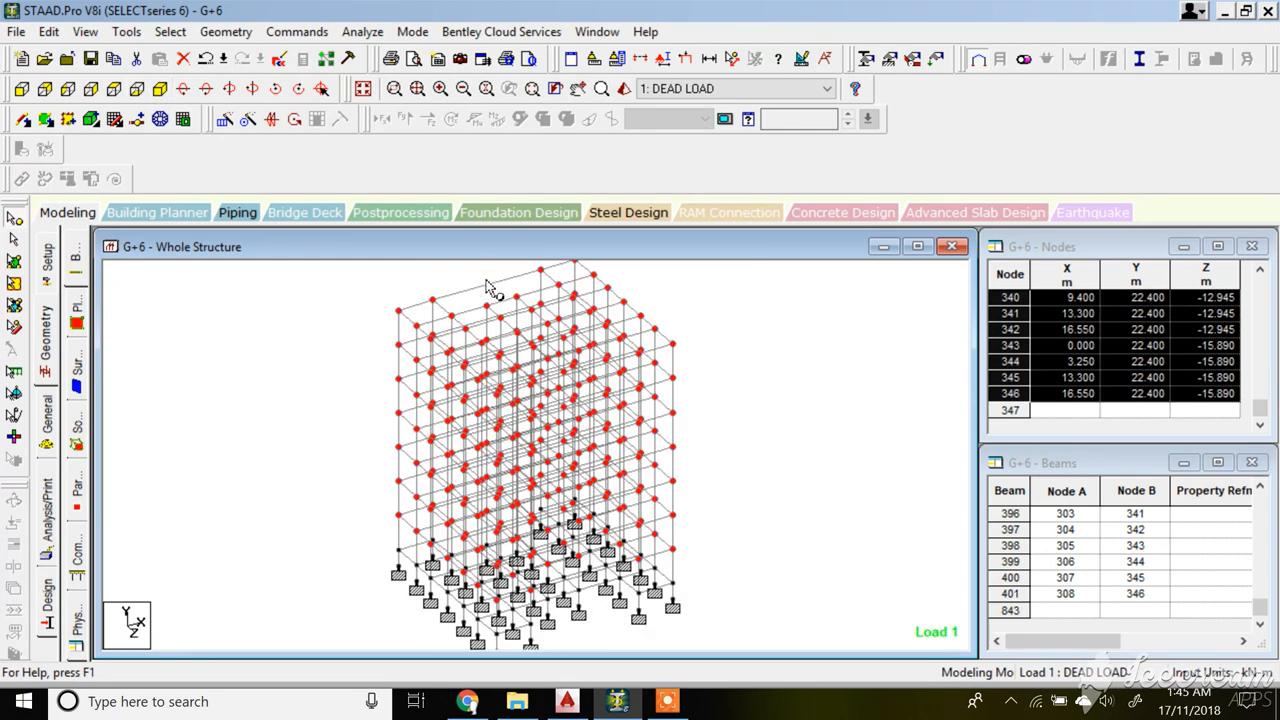
pyautogui.scroll(1, 487, 284)
pyautogui.scroll(-1, 488, 295)
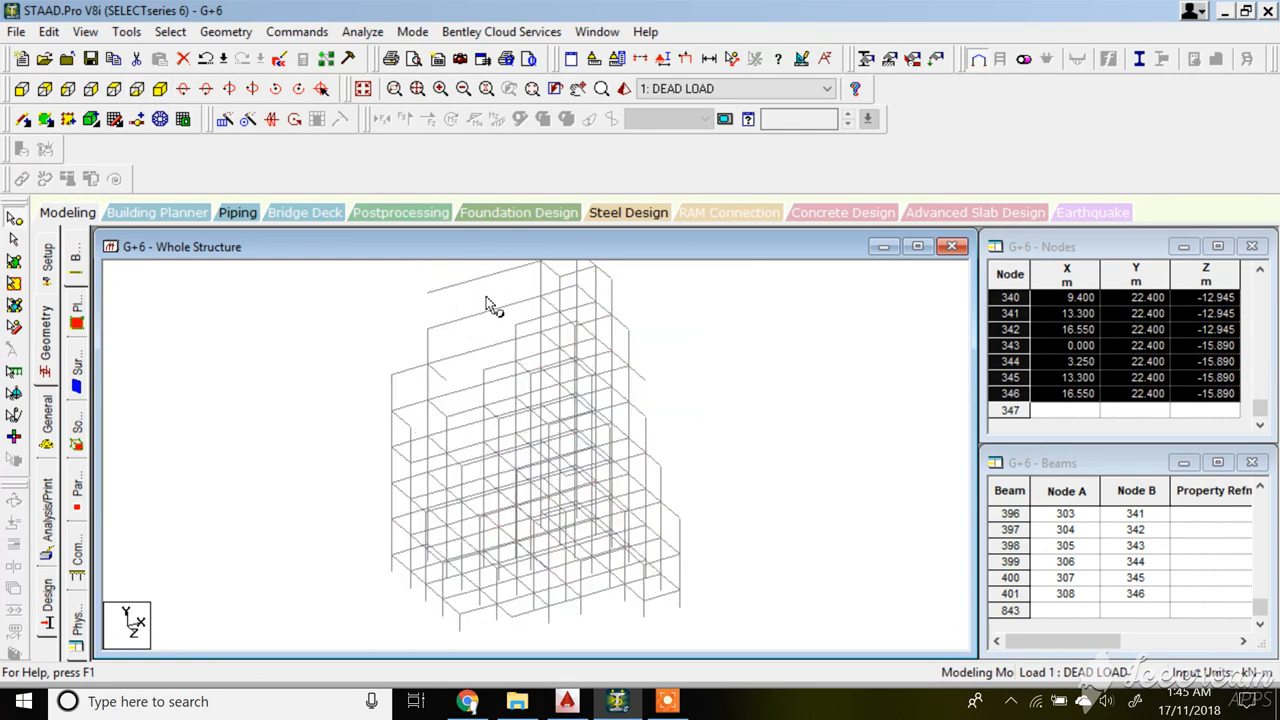
pyautogui.scroll(-1, 553, 375)
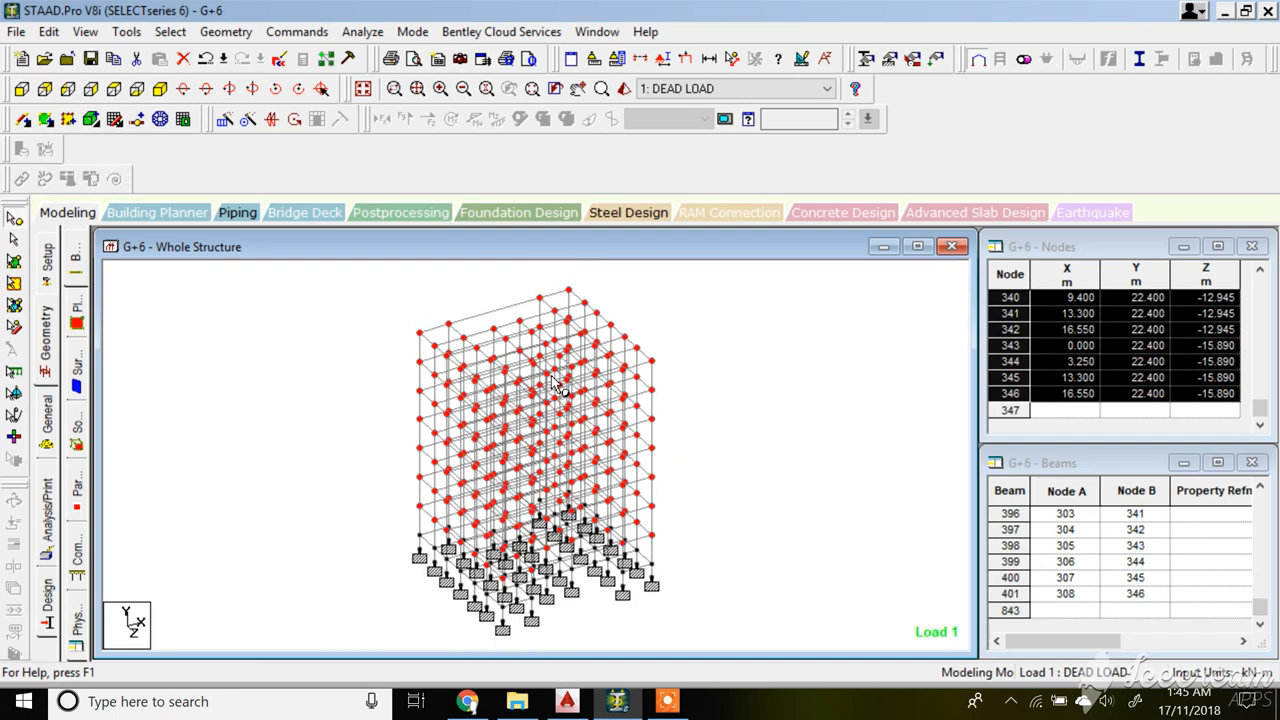
# - In plan view, delete the beams spanning the wide middle gap on both outermost X-direction grid rows, through all storeys
pyautogui.click(160, 89)
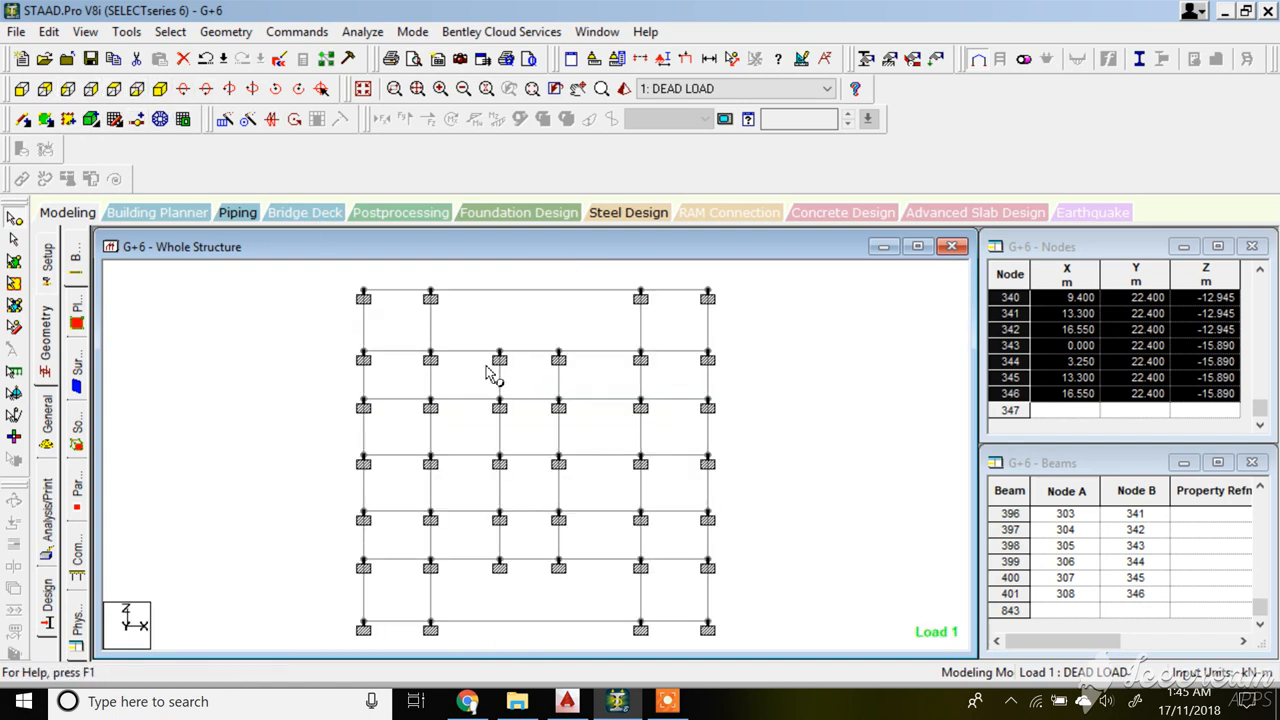
pyautogui.moveTo(571, 314); pyautogui.dragTo(514, 268)
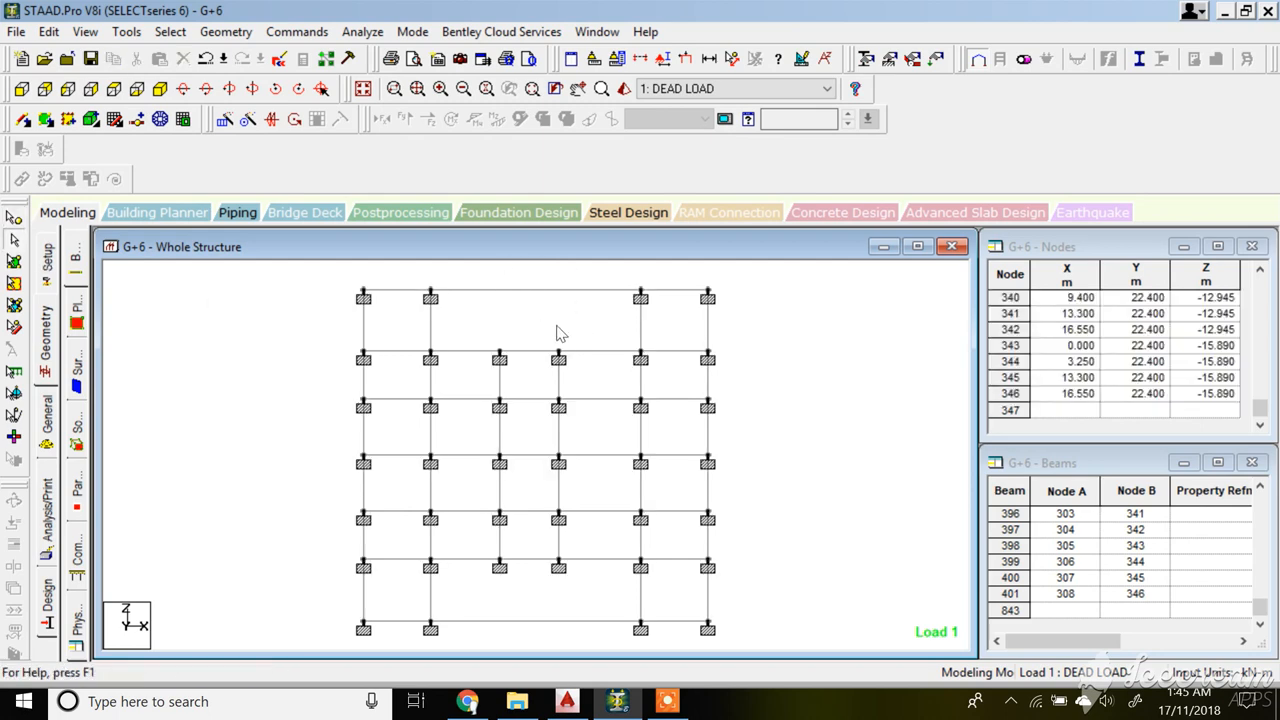
pyautogui.moveTo(568, 320); pyautogui.dragTo(507, 274)
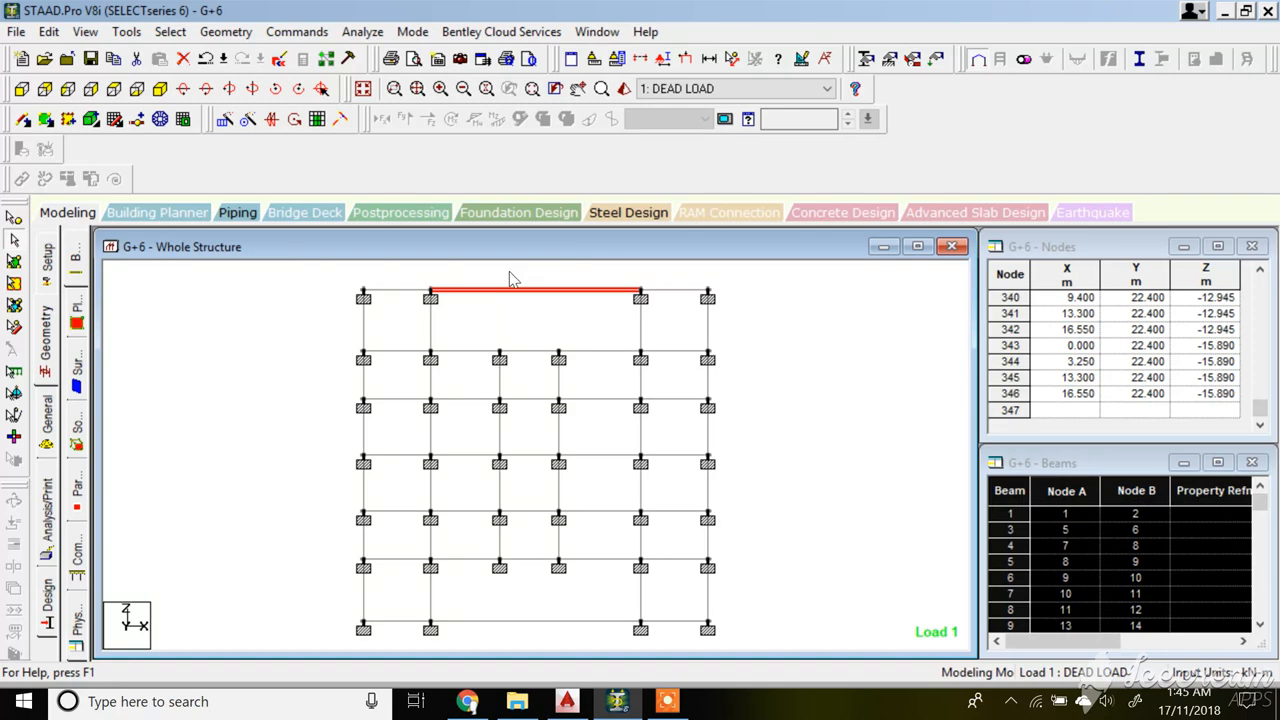
pyautogui.press('Delete')
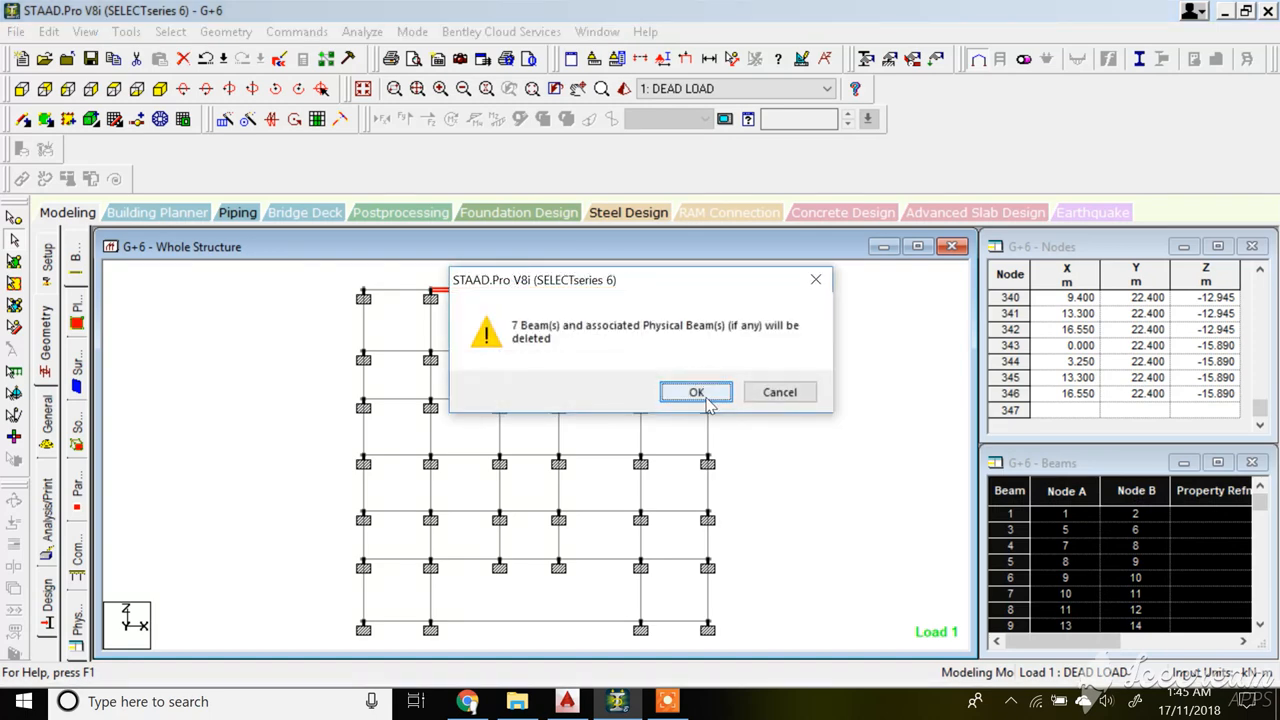
pyautogui.click(699, 393)
pyautogui.moveTo(578, 636); pyautogui.dragTo(502, 597)
pyautogui.press('Delete')
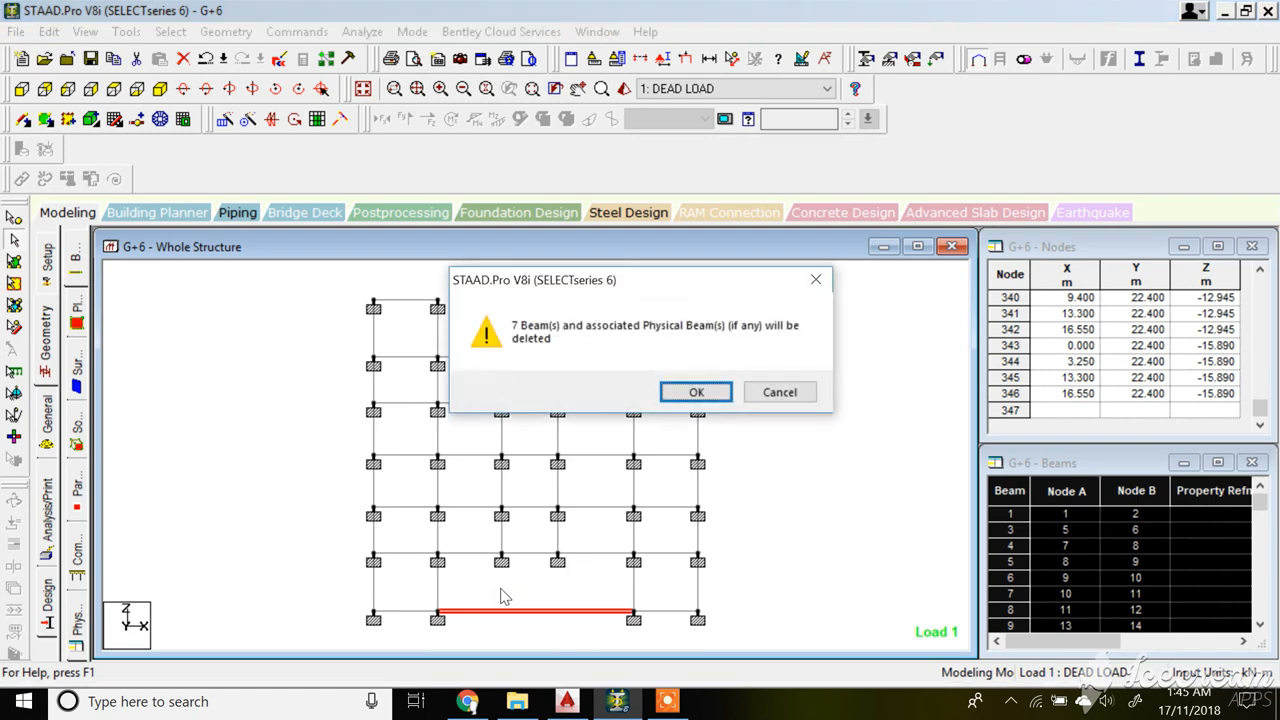
pyautogui.click(692, 394)
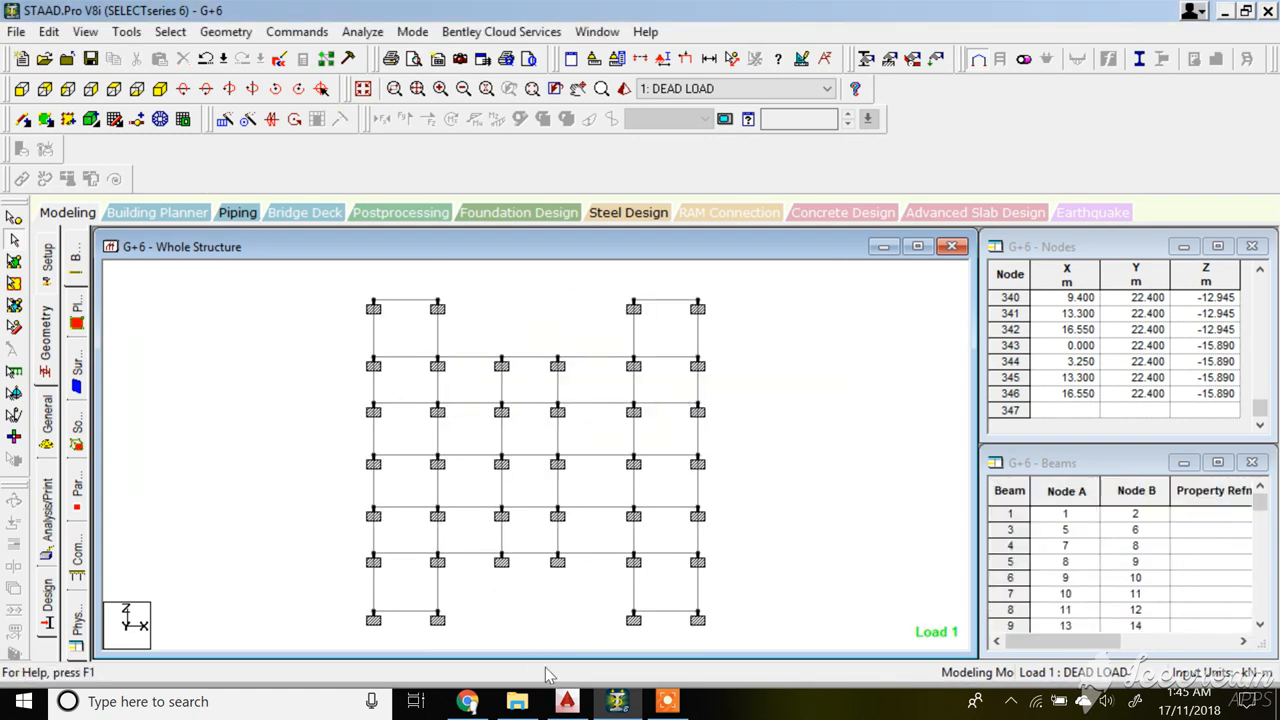
# - Compare the layout with the slab plan in AutoCAD, return to STAAD.Pro and inspect the frame in isometric view
pyautogui.click(567, 701)
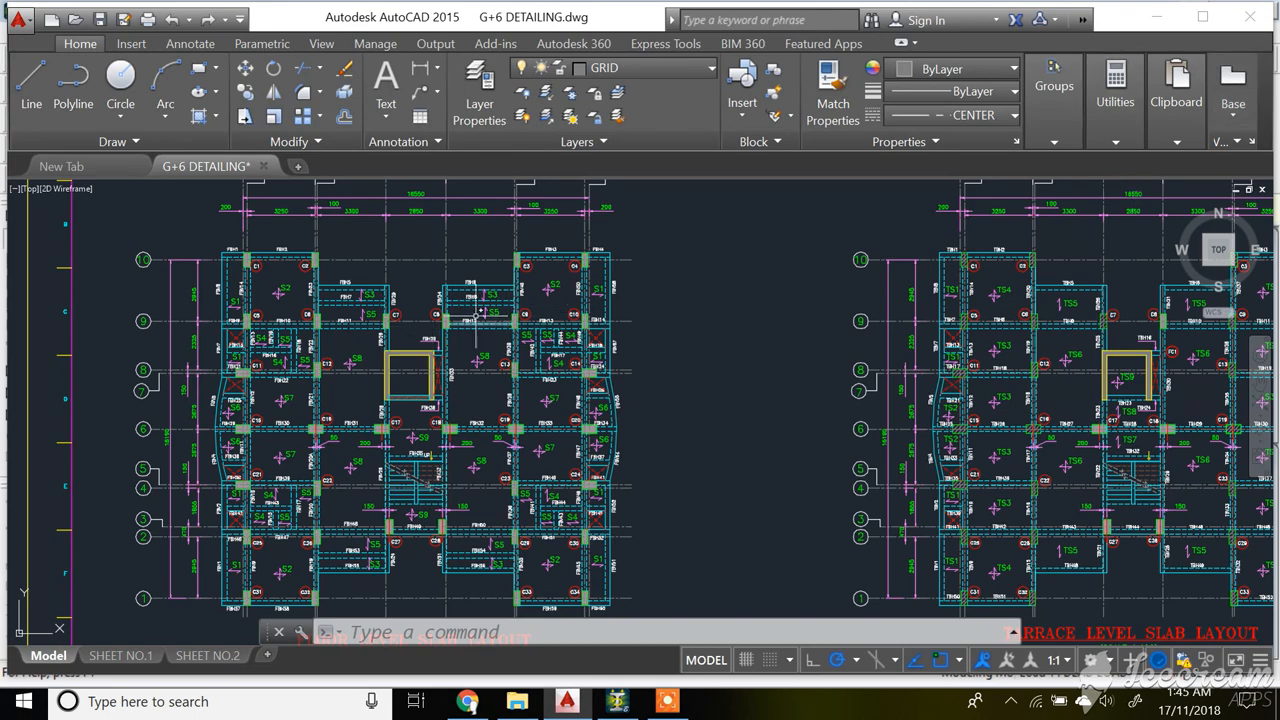
pyautogui.click(1159, 17)
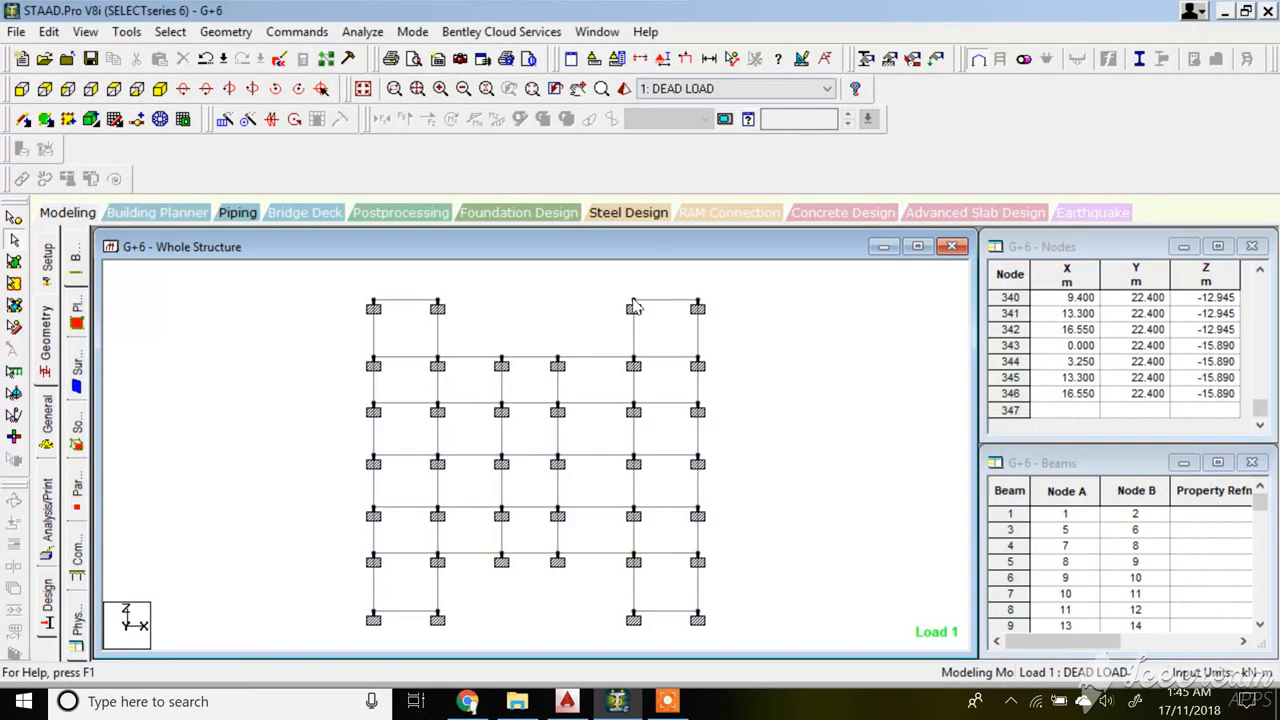
pyautogui.click(160, 88)
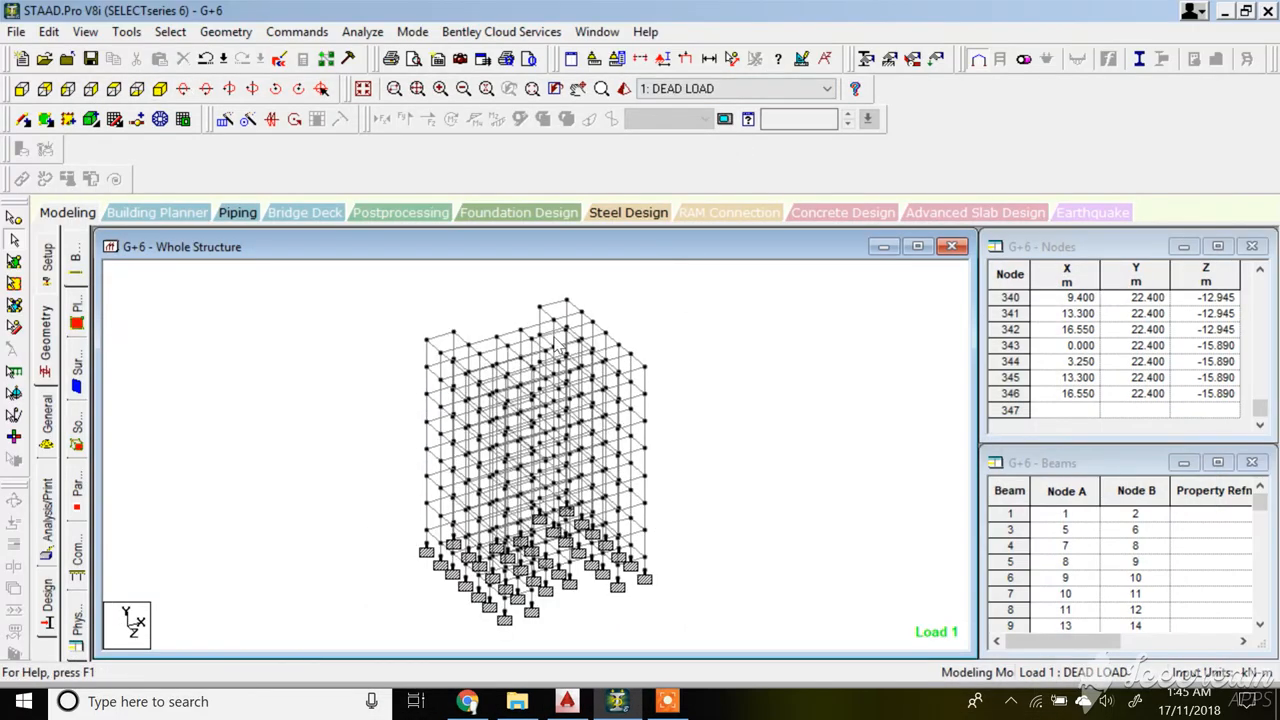
pyautogui.scroll(2, 534, 328)
pyautogui.scroll(-4, 431, 363)
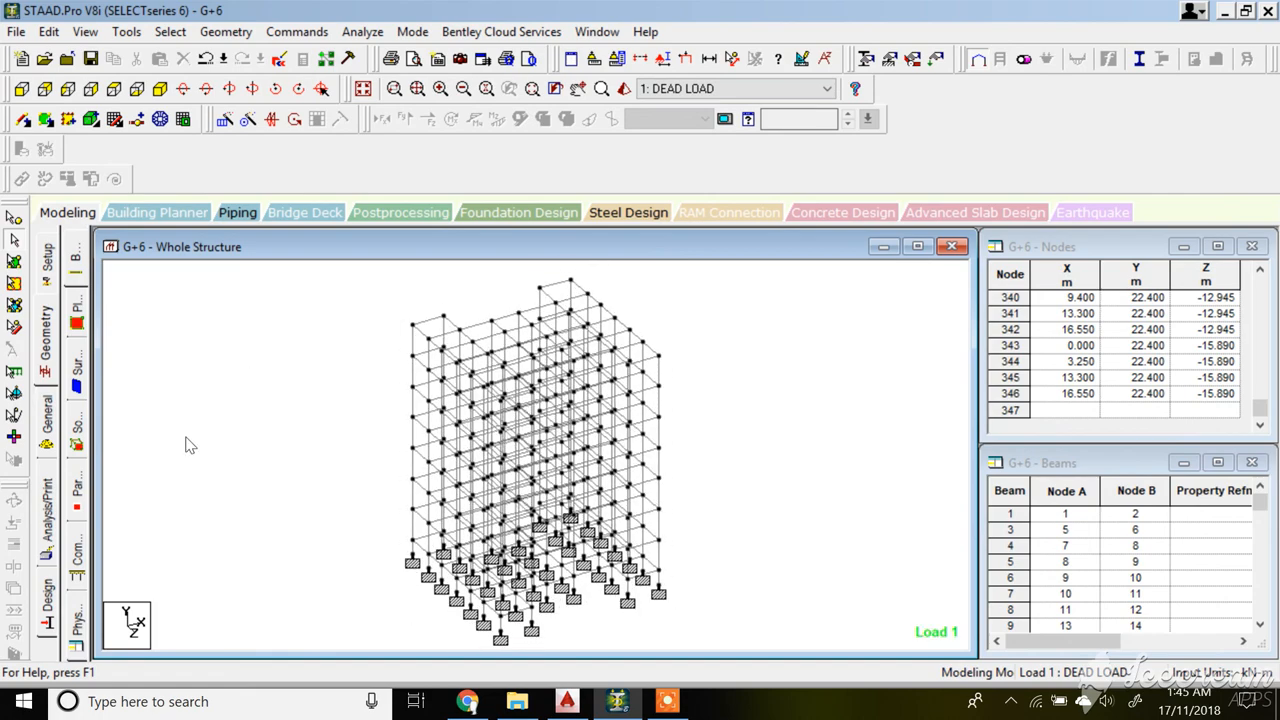
# - Assign the CONCRETE material to all members with the Assign To View method
pyautogui.click(57, 427)
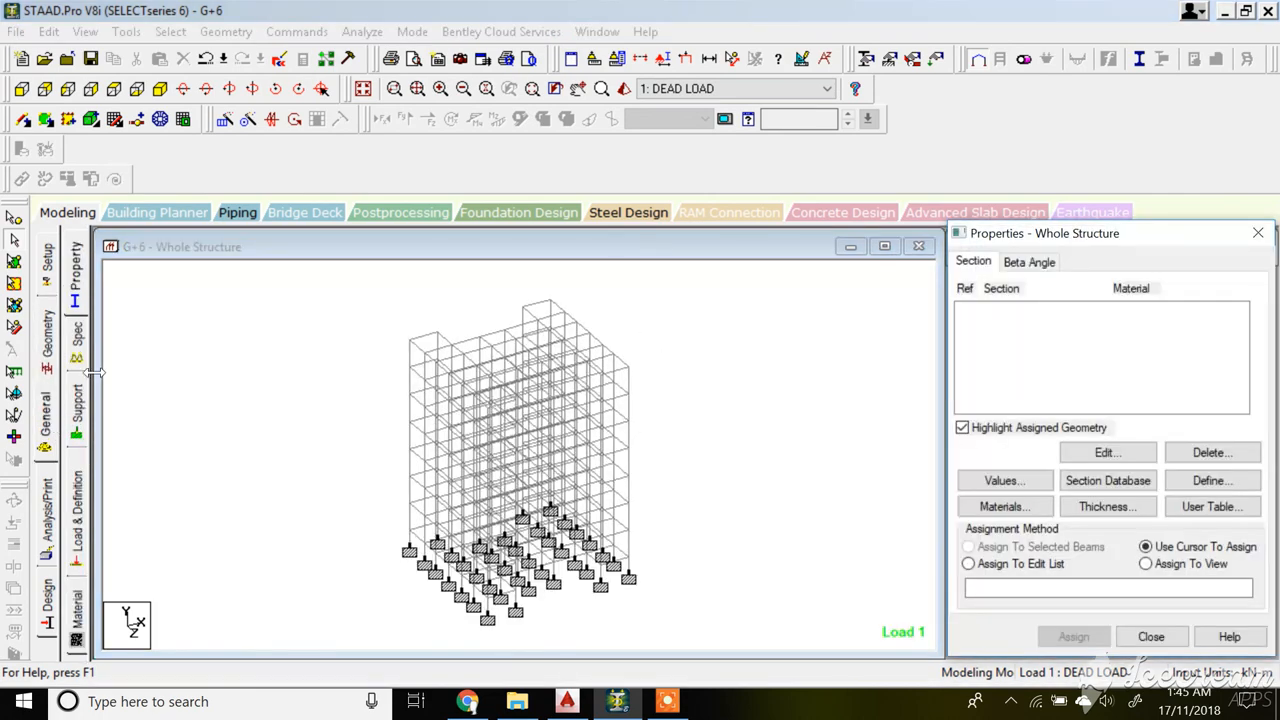
pyautogui.click(84, 341)
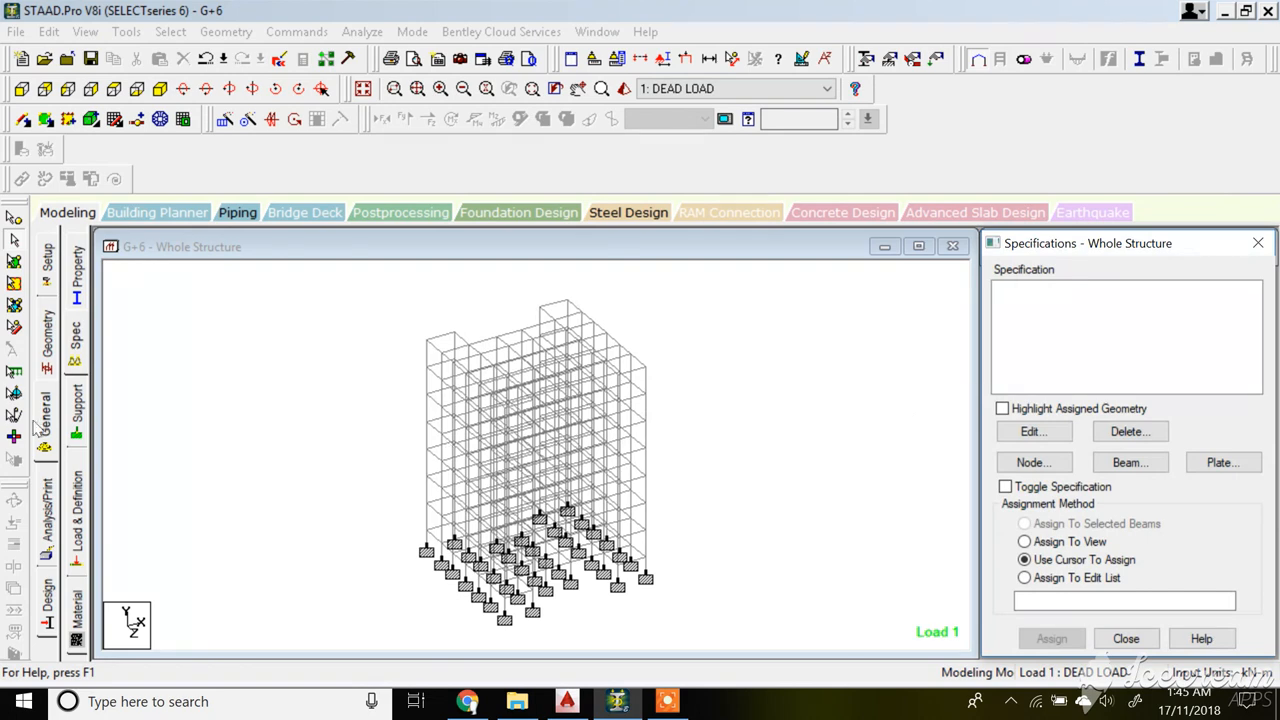
pyautogui.click(78, 612)
pyautogui.click(1056, 404)
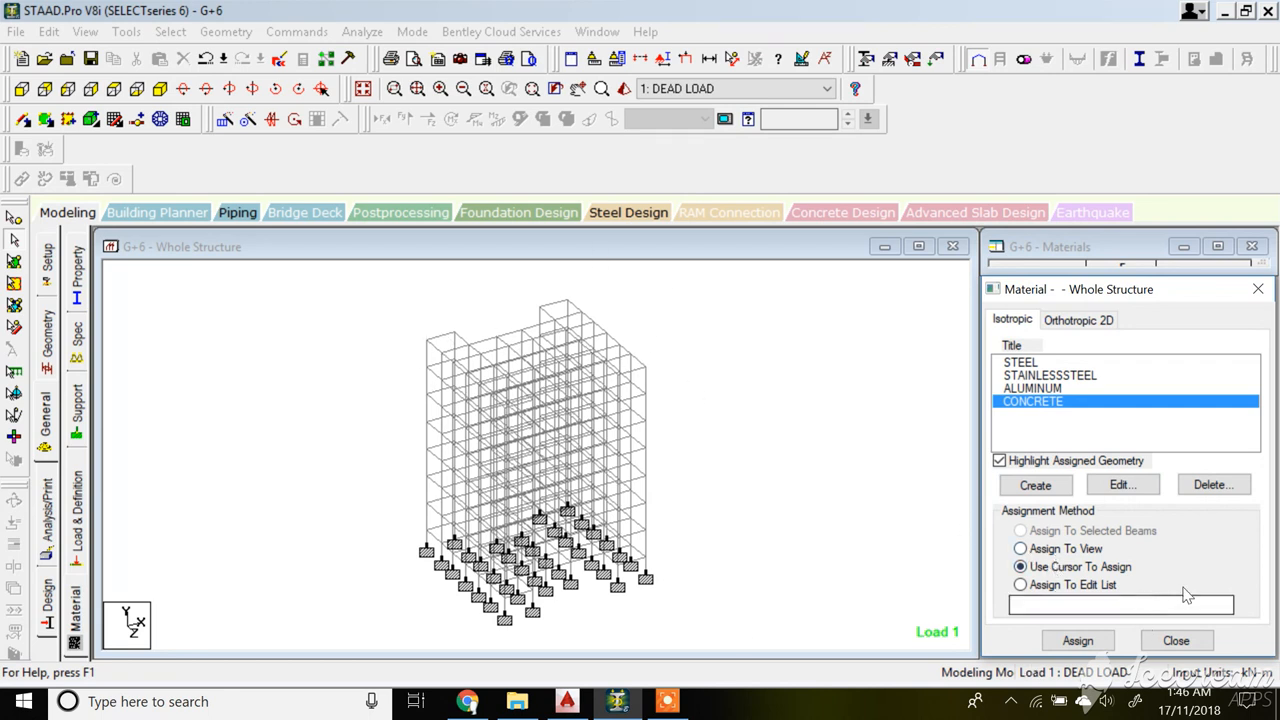
pyautogui.click(1079, 555)
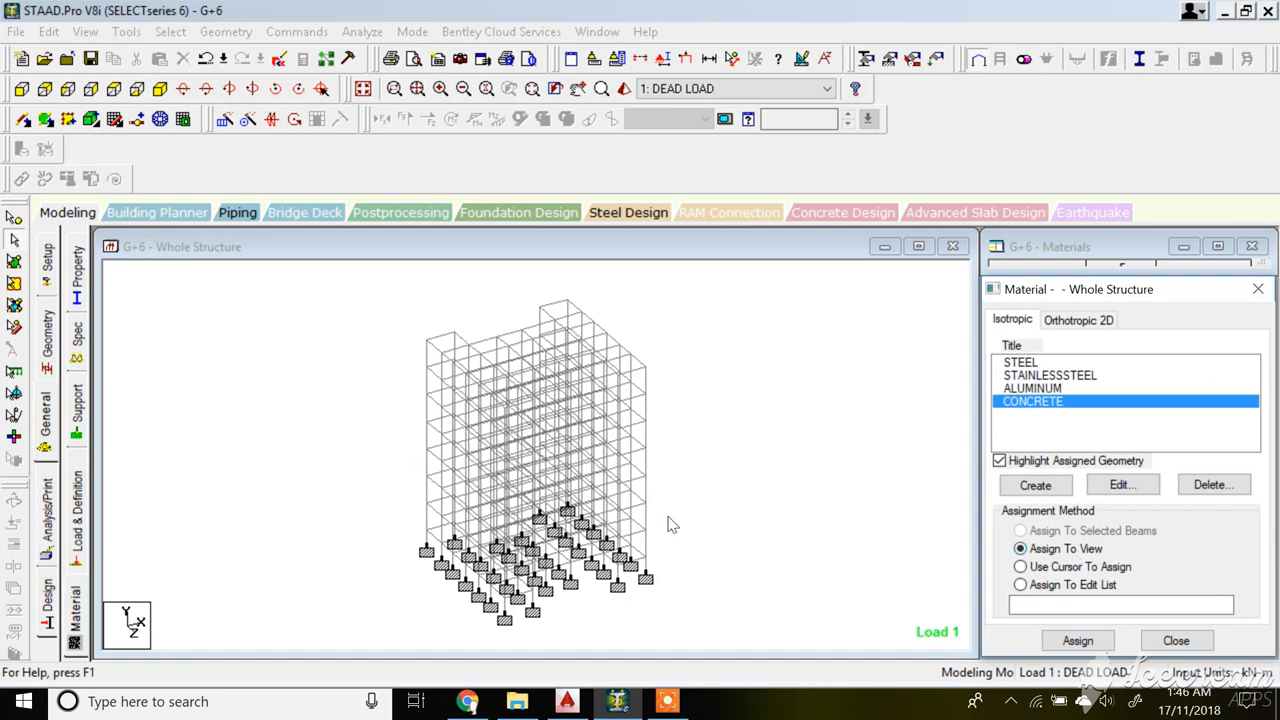
pyautogui.click(1078, 640)
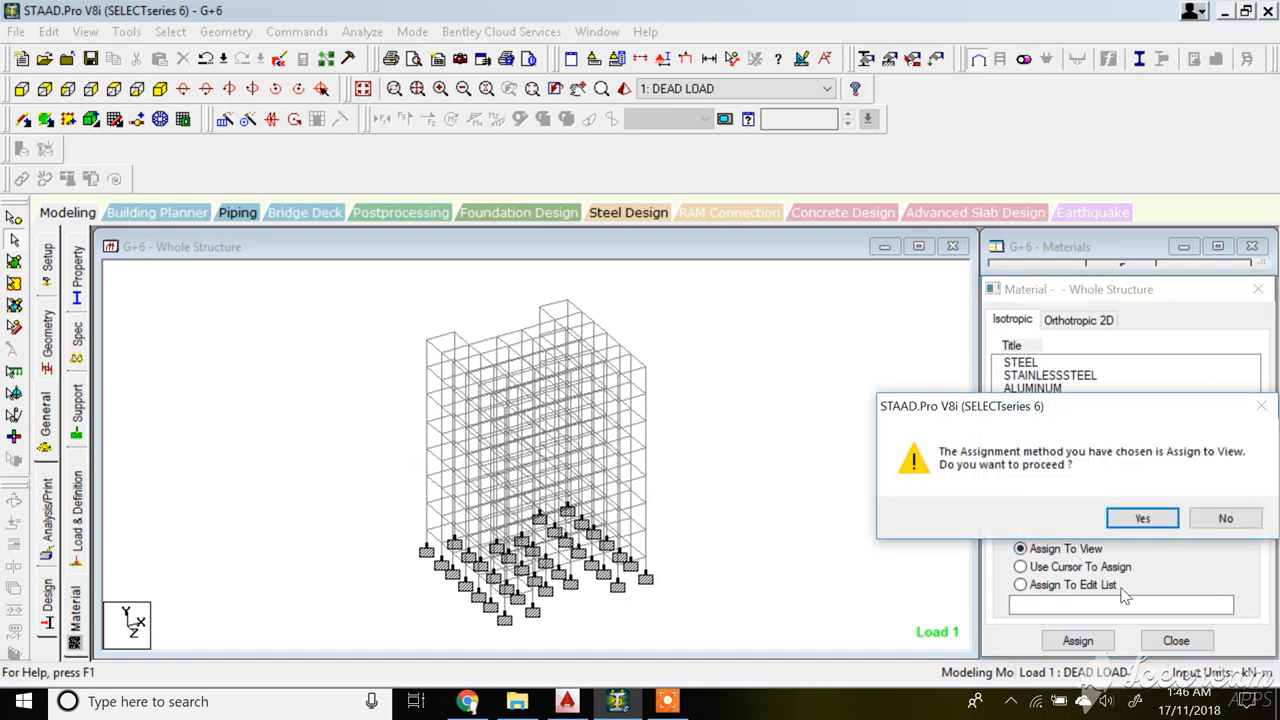
pyautogui.click(1142, 518)
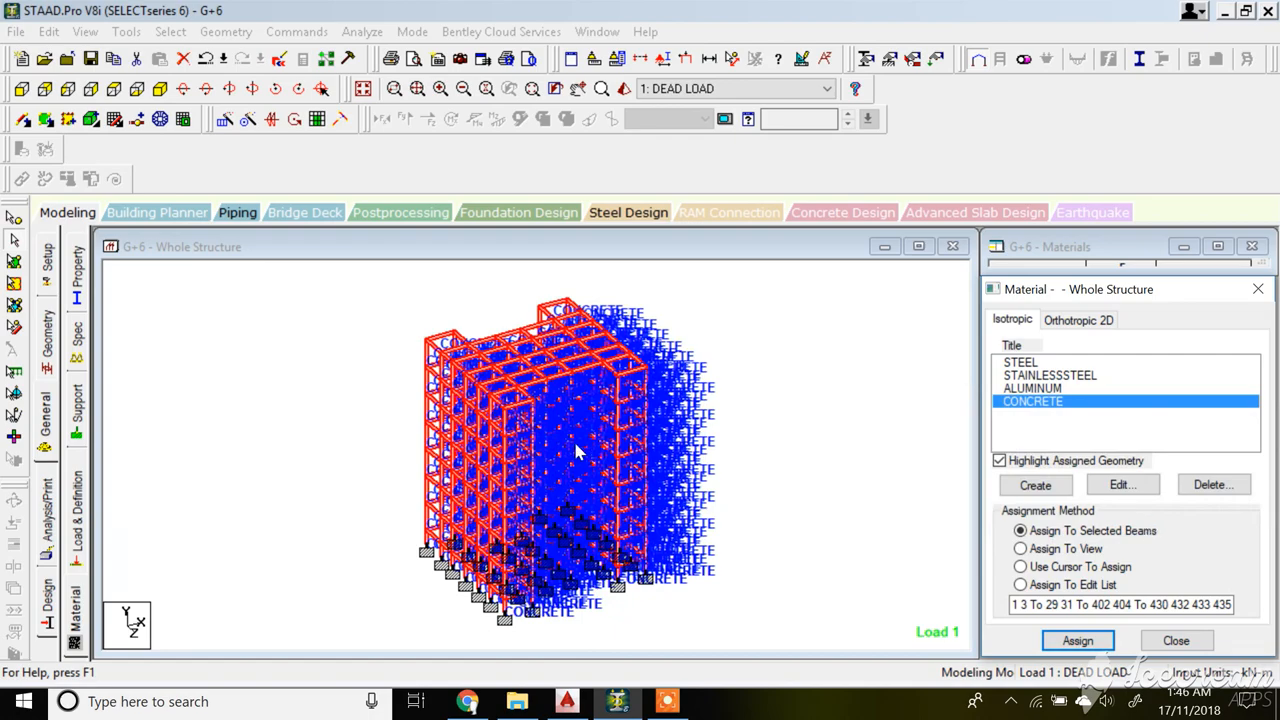
pyautogui.scroll(5, 593, 385)
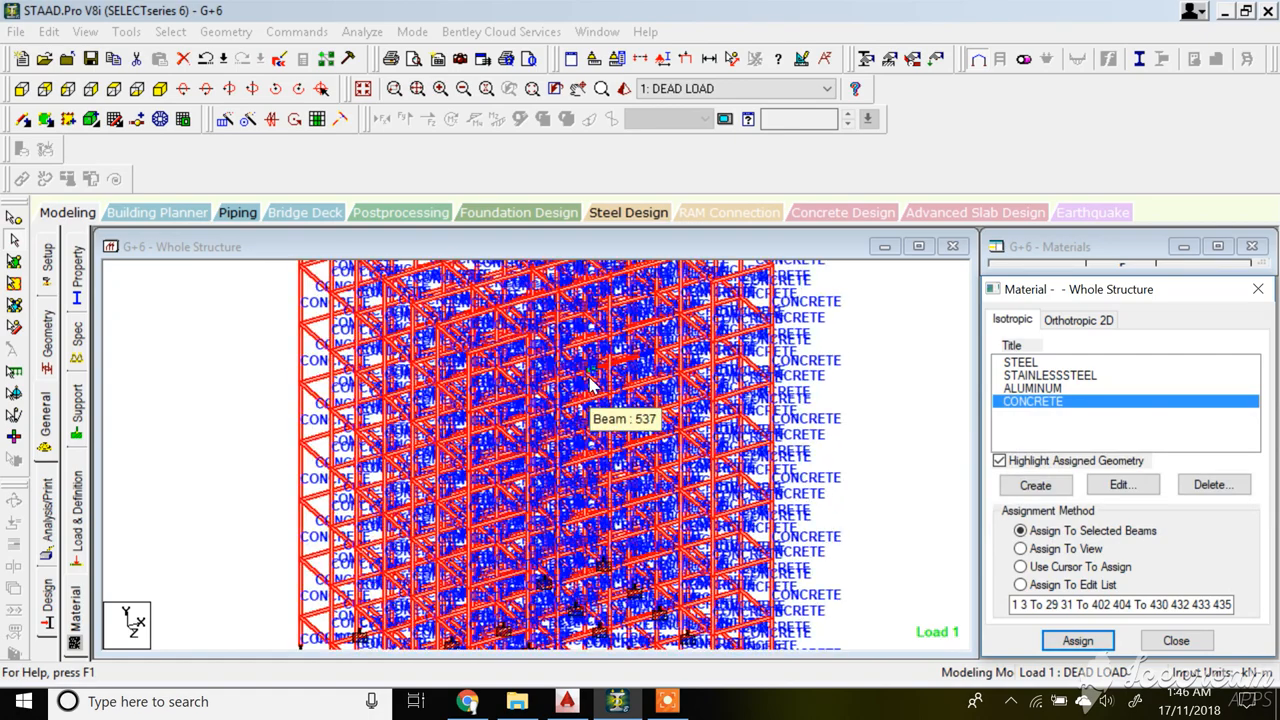
pyautogui.click(667, 701)
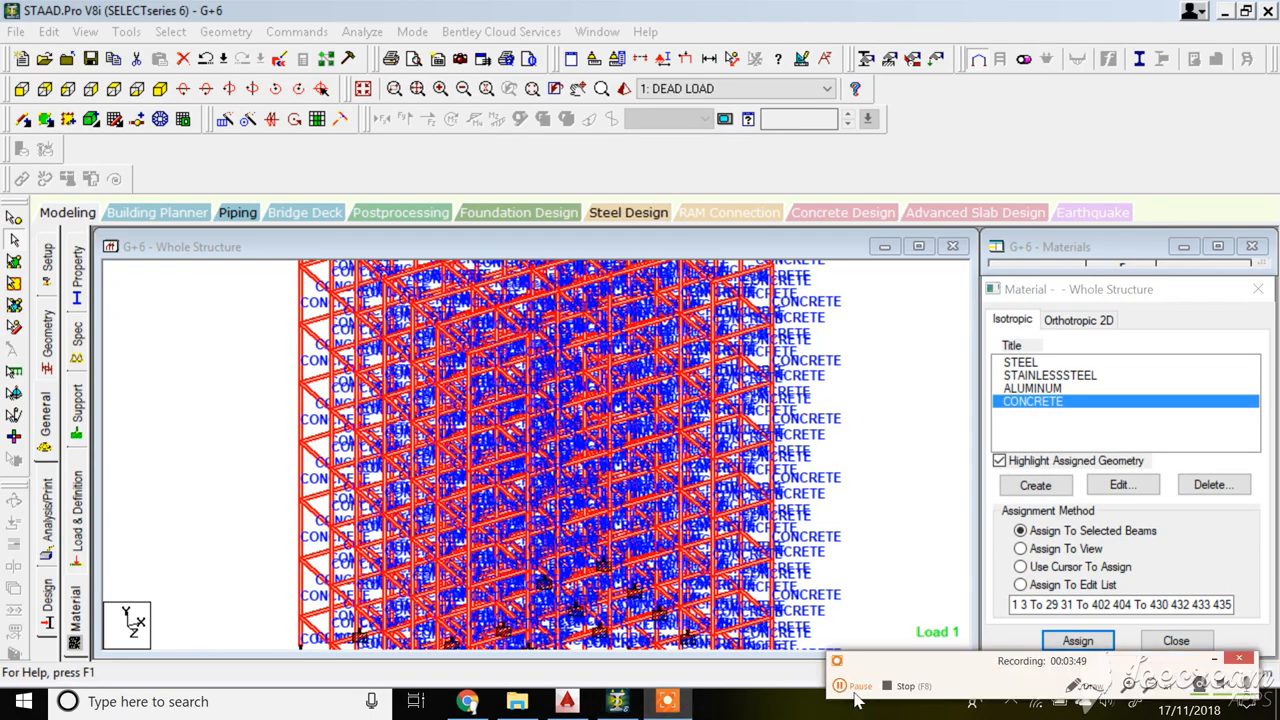
pyautogui.click(855, 692)
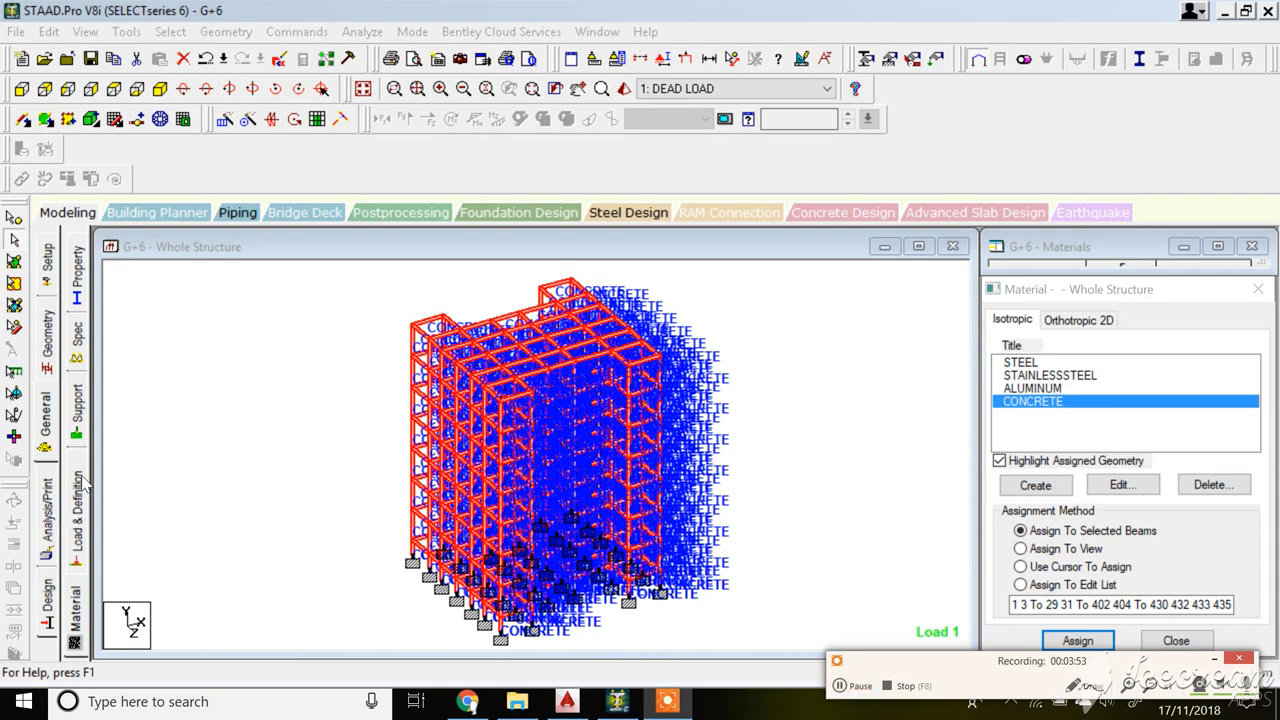
# - Open the section properties of the whole structure and clear the member selection
pyautogui.click(80, 345)
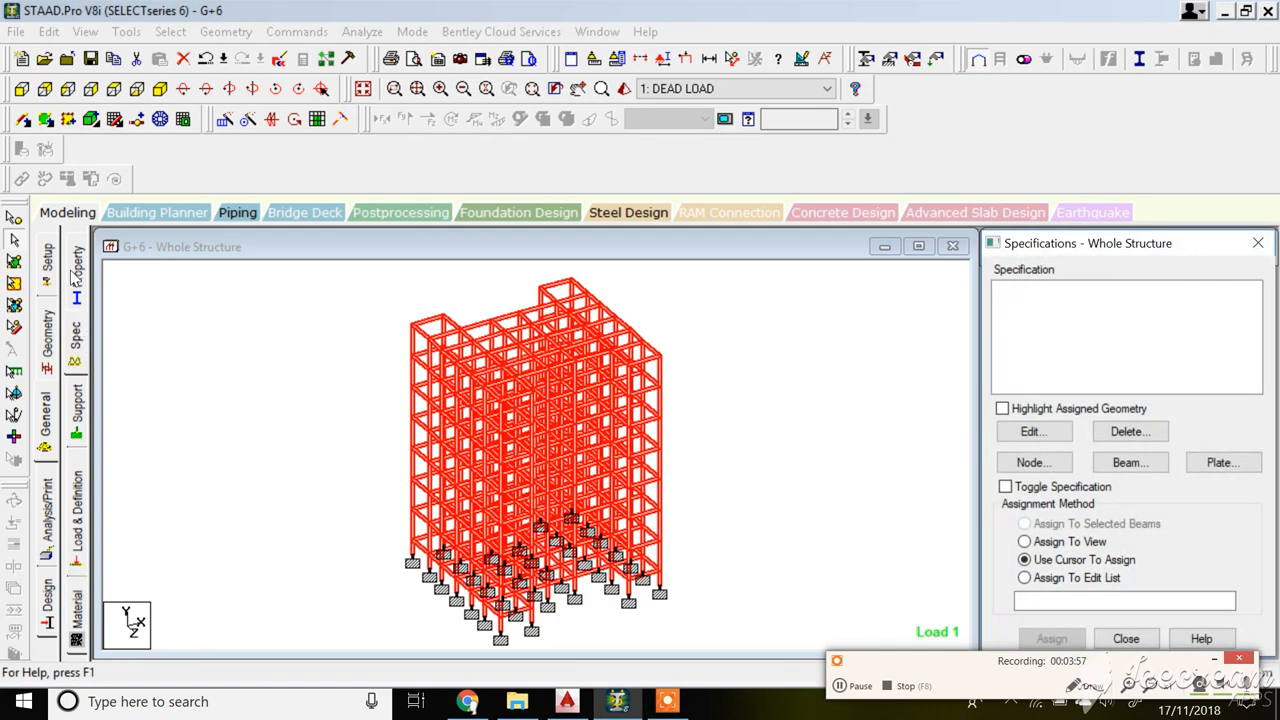
pyautogui.click(80, 272)
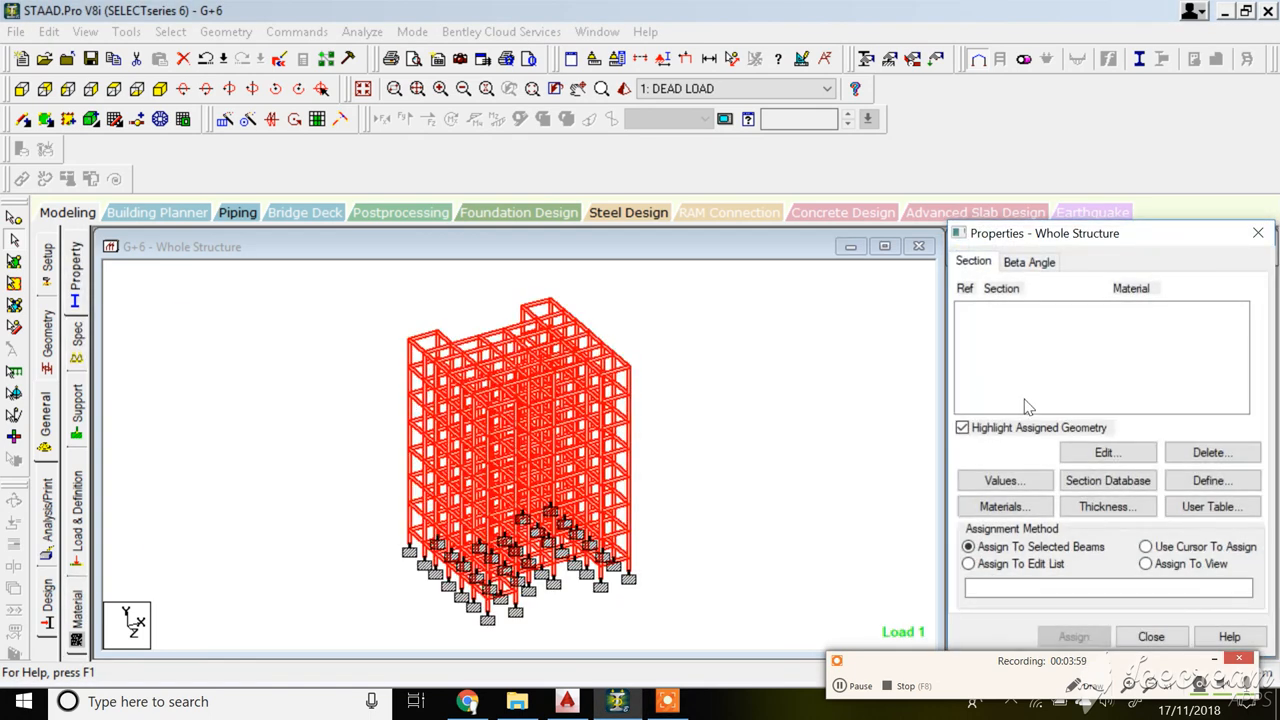
pyautogui.click(414, 432)
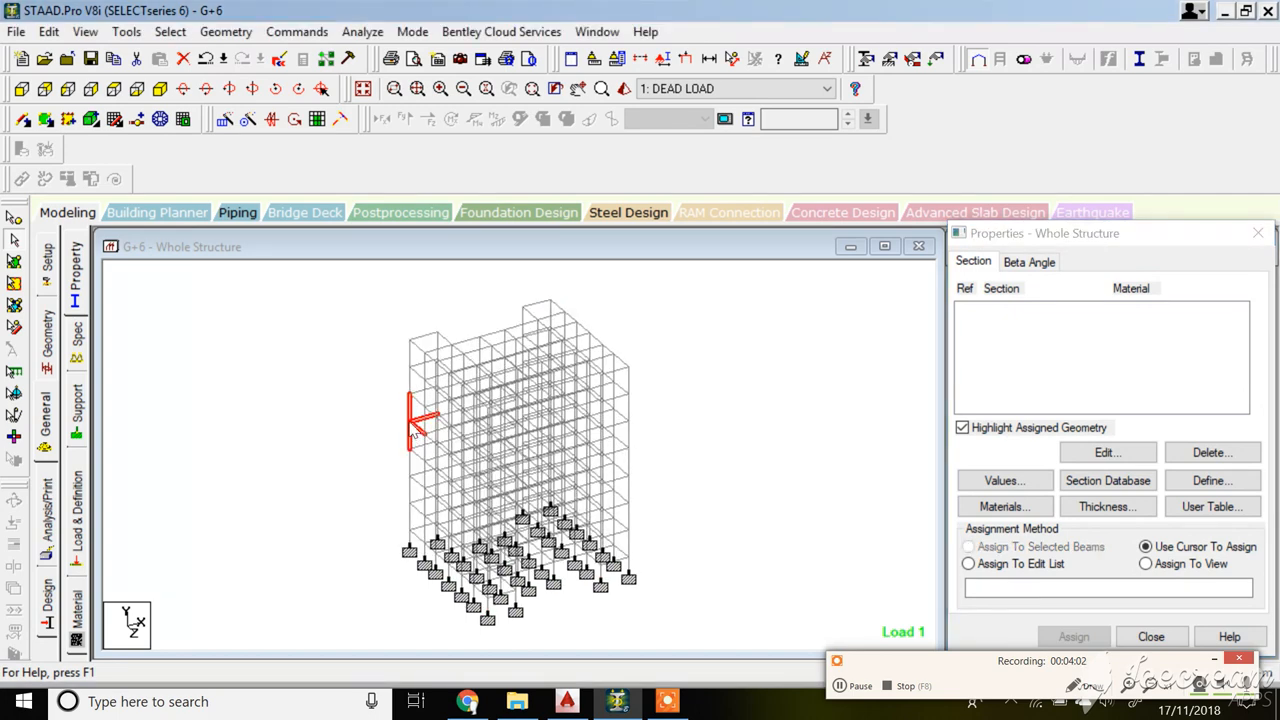
pyautogui.click(400, 318)
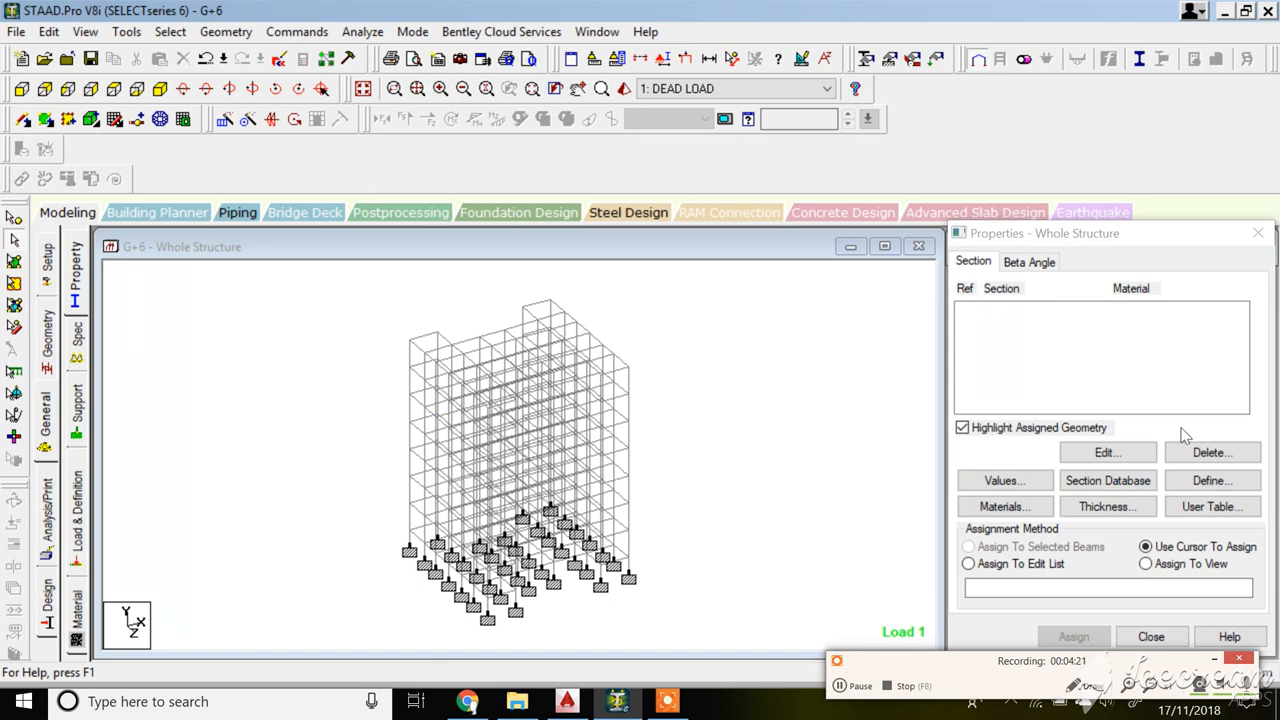
# - Define and add a rectangular concrete section with YD 0.4 m and ZD 0.7 m
pyautogui.click(1205, 483)
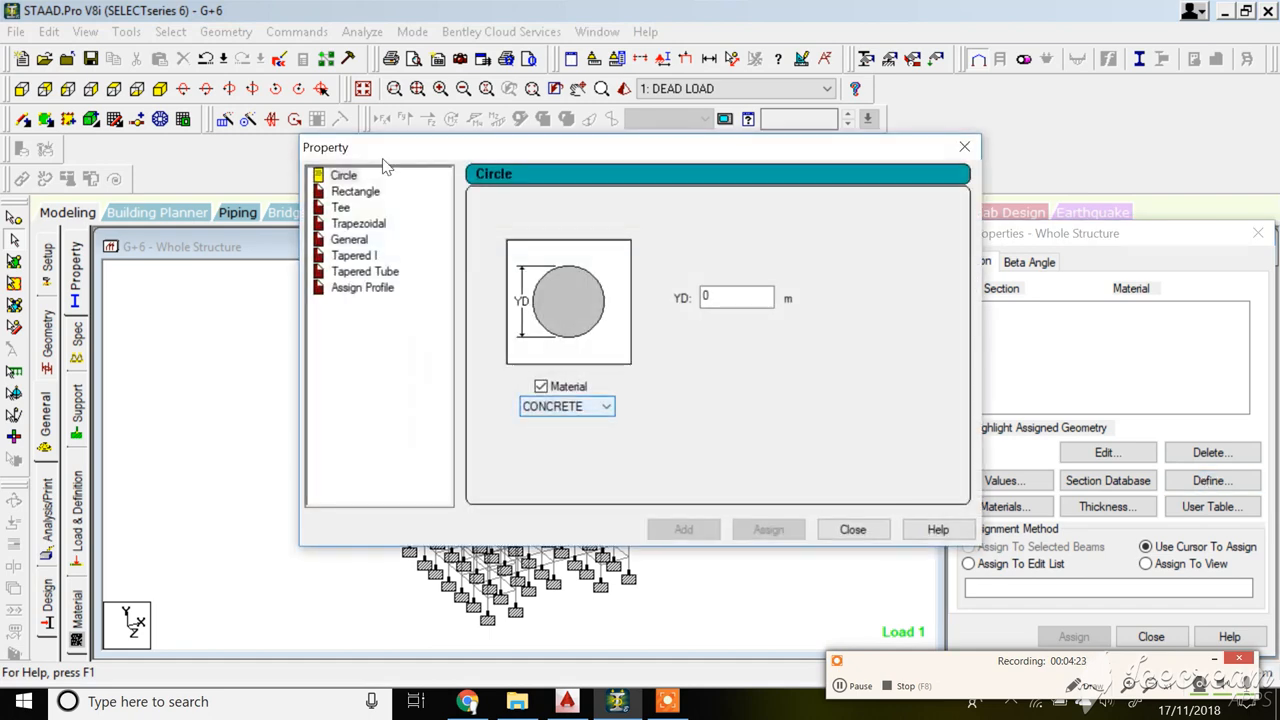
pyautogui.click(372, 193)
pyautogui.doubleClick(697, 286)
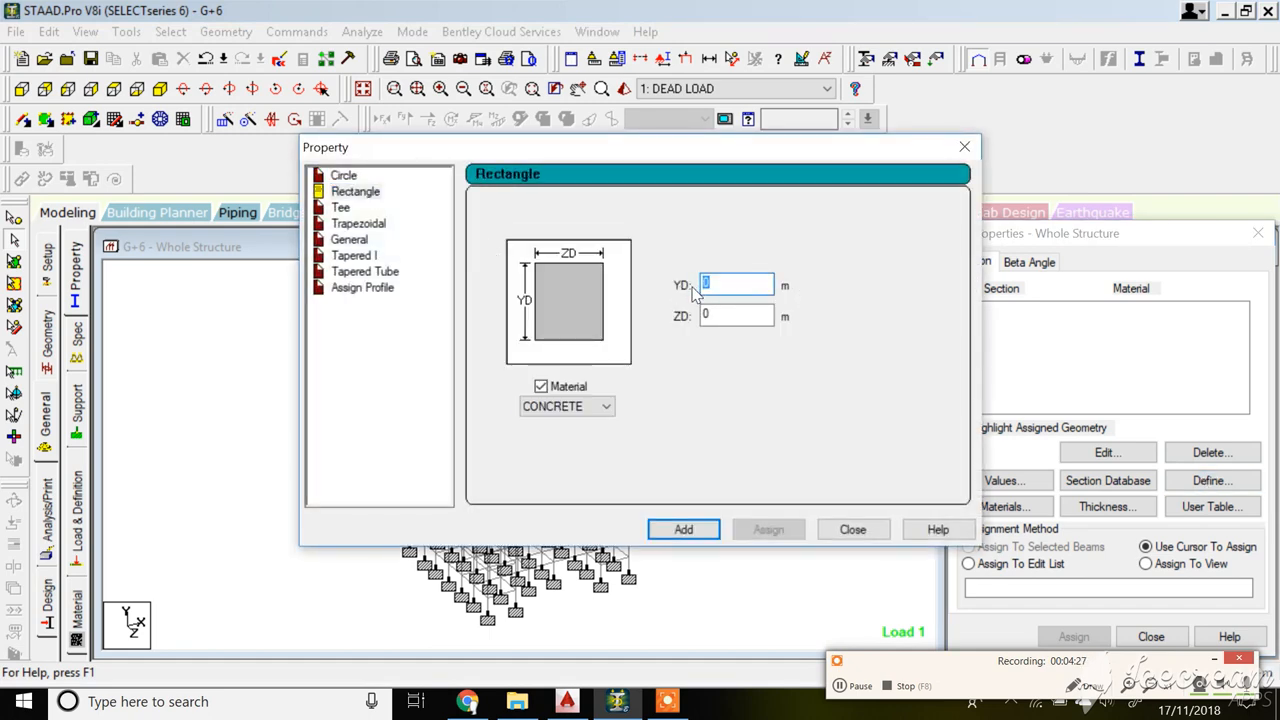
pyautogui.write('4')
pyautogui.doubleClick(705, 315)
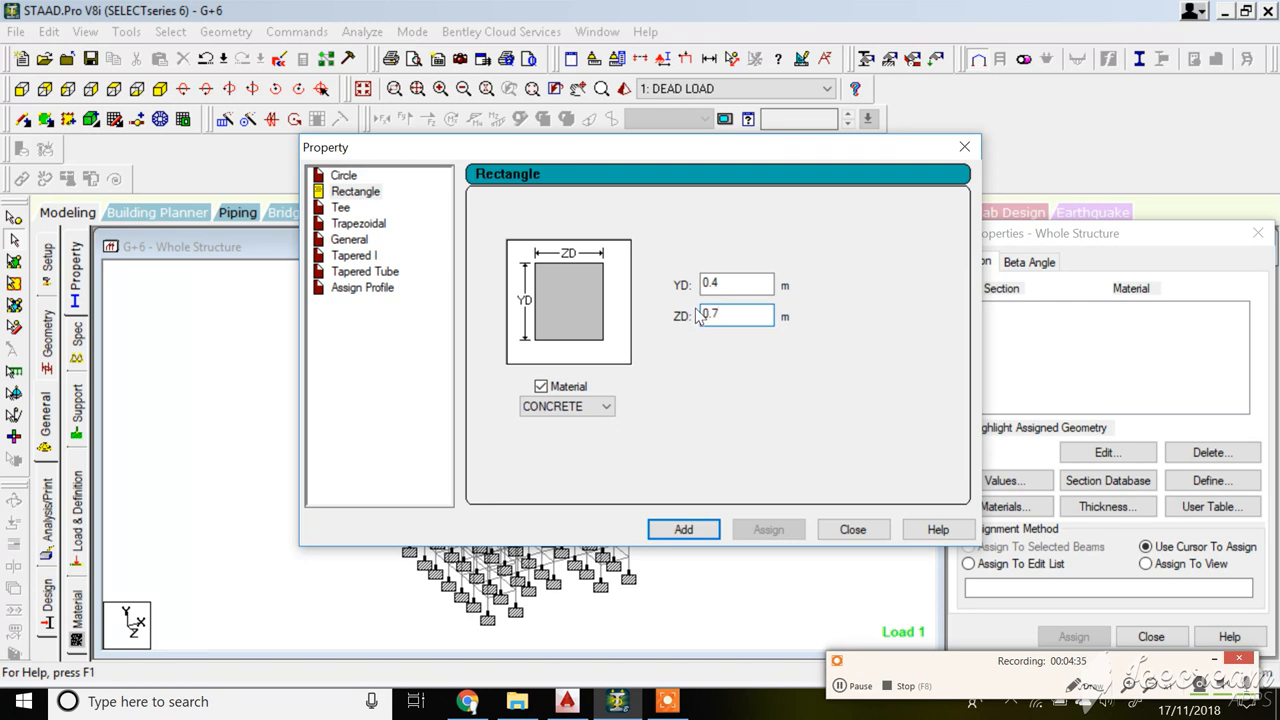
pyautogui.click(683, 529)
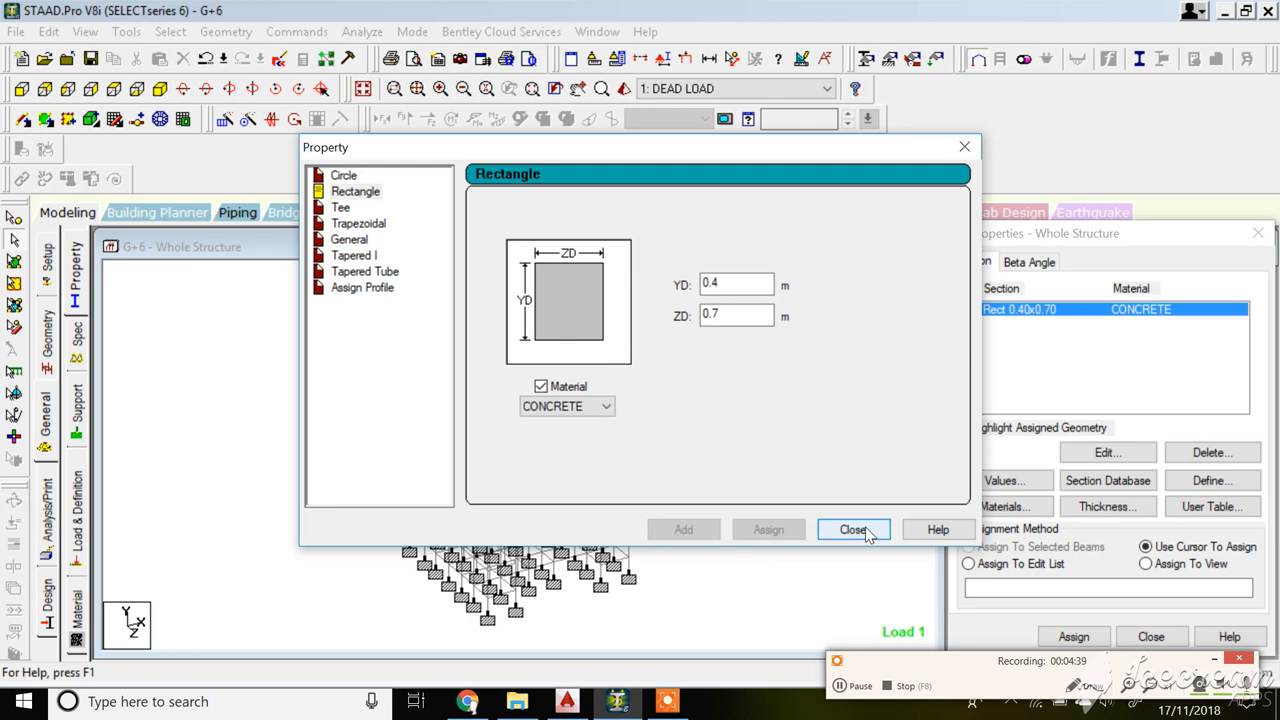
# - Add a second rectangular concrete section with YD 0.23 m and ZD 0.6 m
pyautogui.click(728, 281)
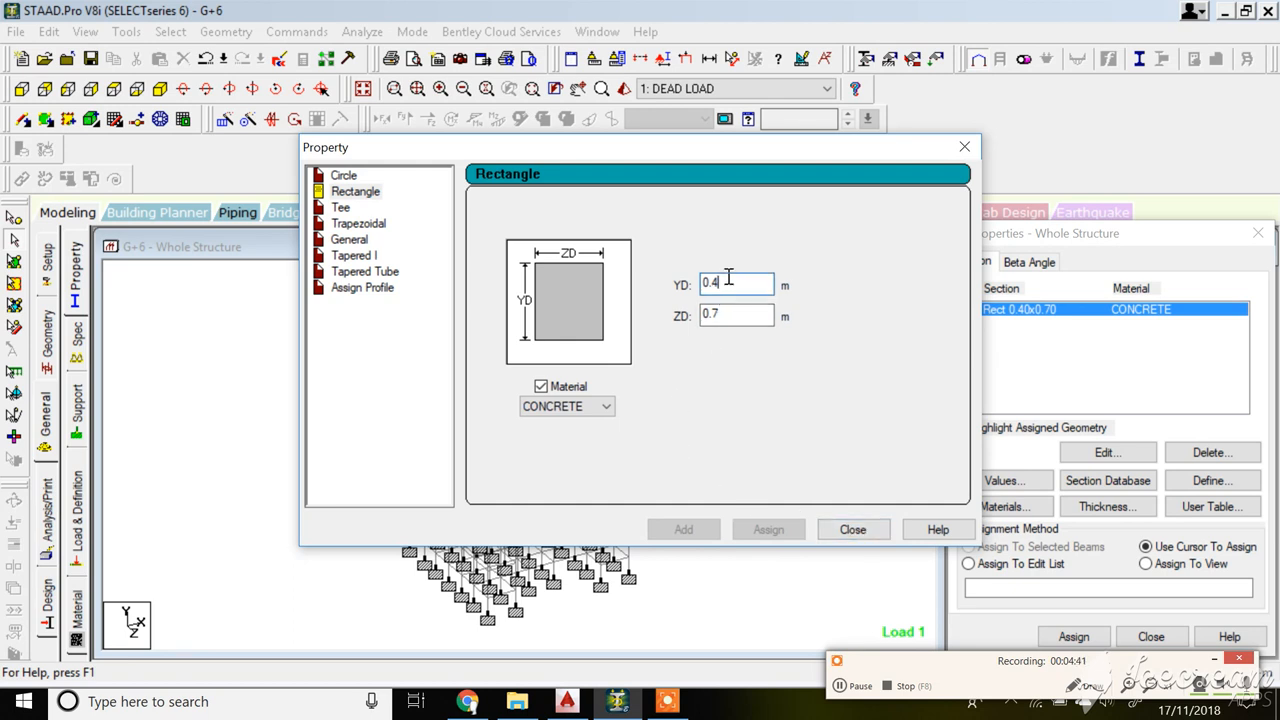
pyautogui.write('.23')
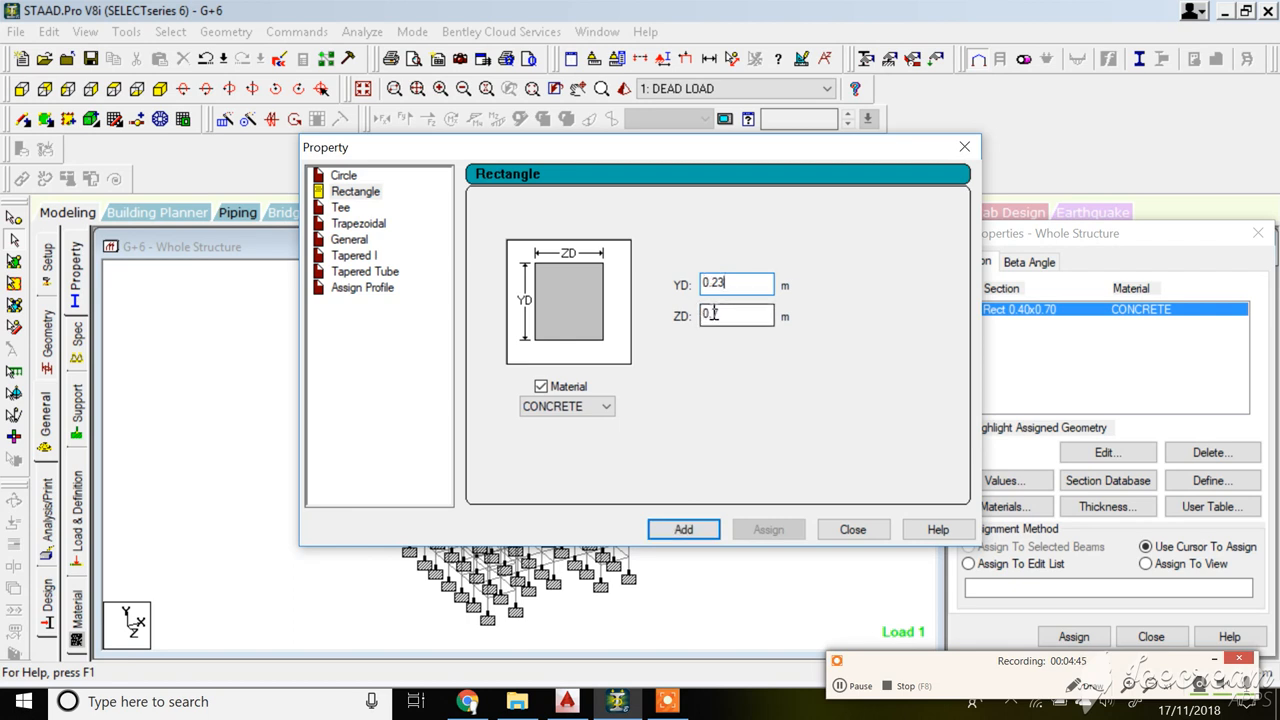
pyautogui.moveTo(711, 313); pyautogui.dragTo(726, 313)
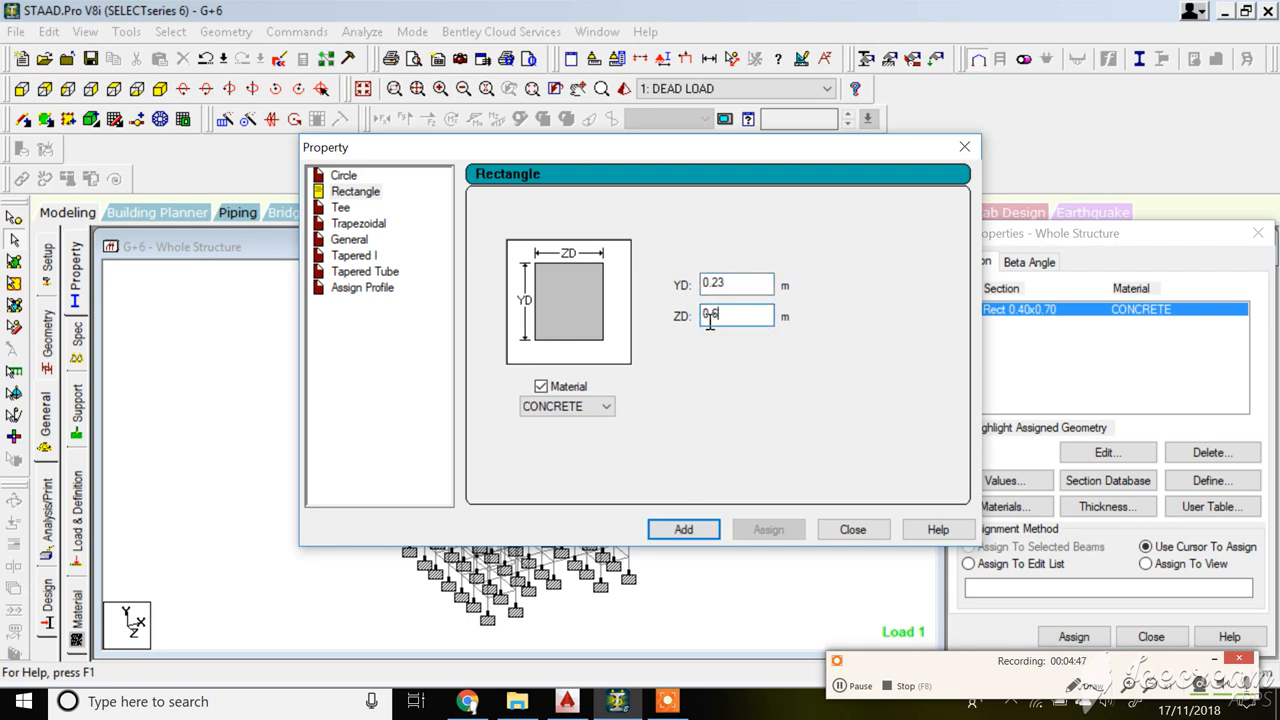
pyautogui.write('6')
pyautogui.click(683, 529)
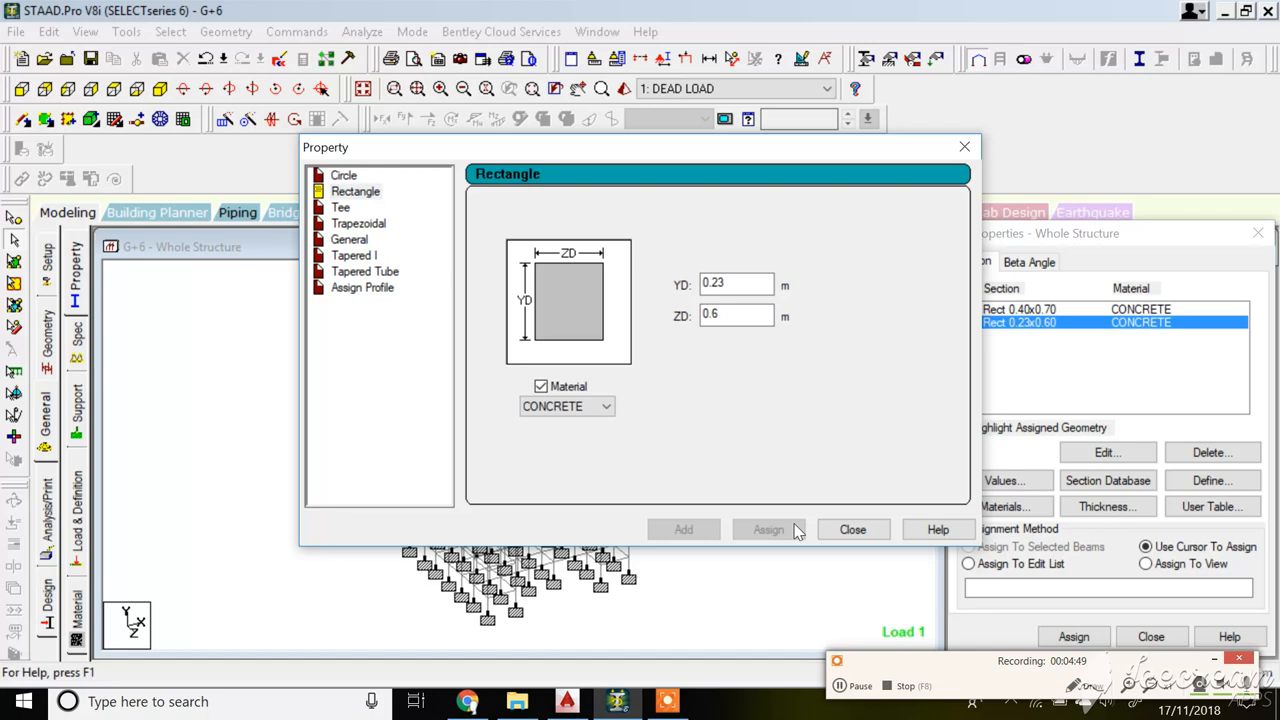
# - Assign the Rect 0.40x0.70 section to all members parallel to the Y axis using the Assign To Selected Beams method
pyautogui.click(851, 530)
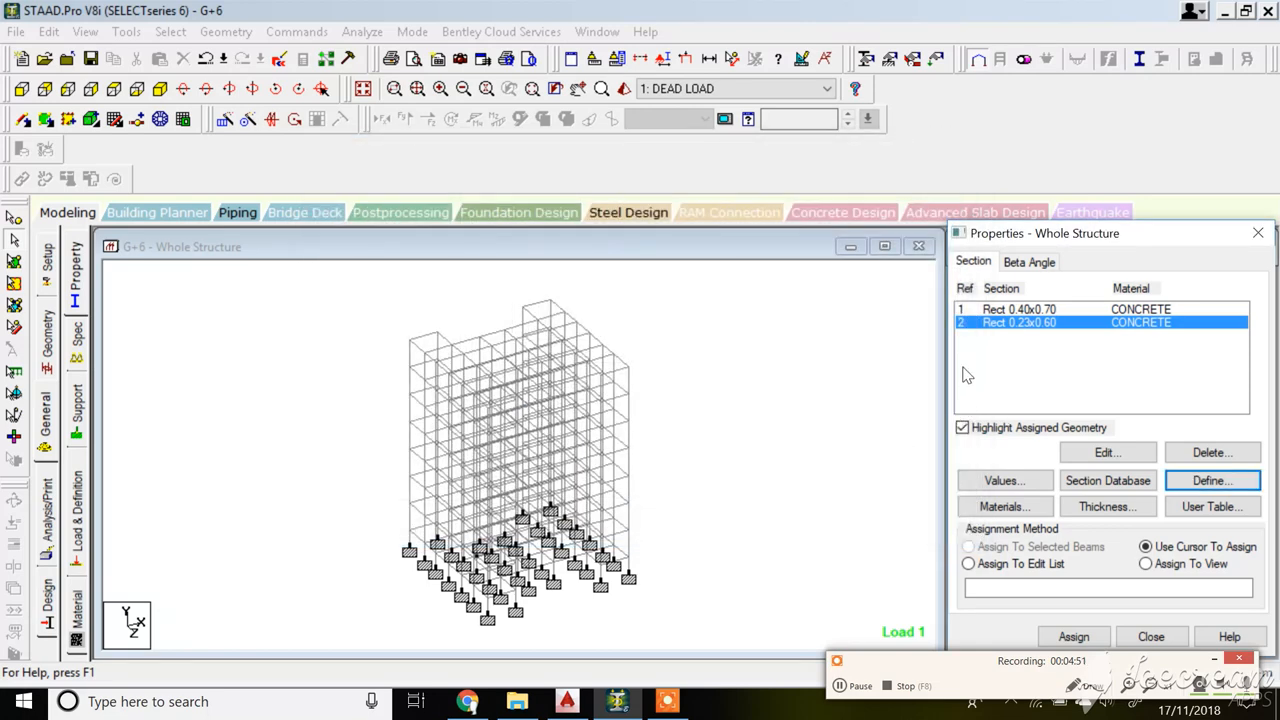
pyautogui.click(990, 312)
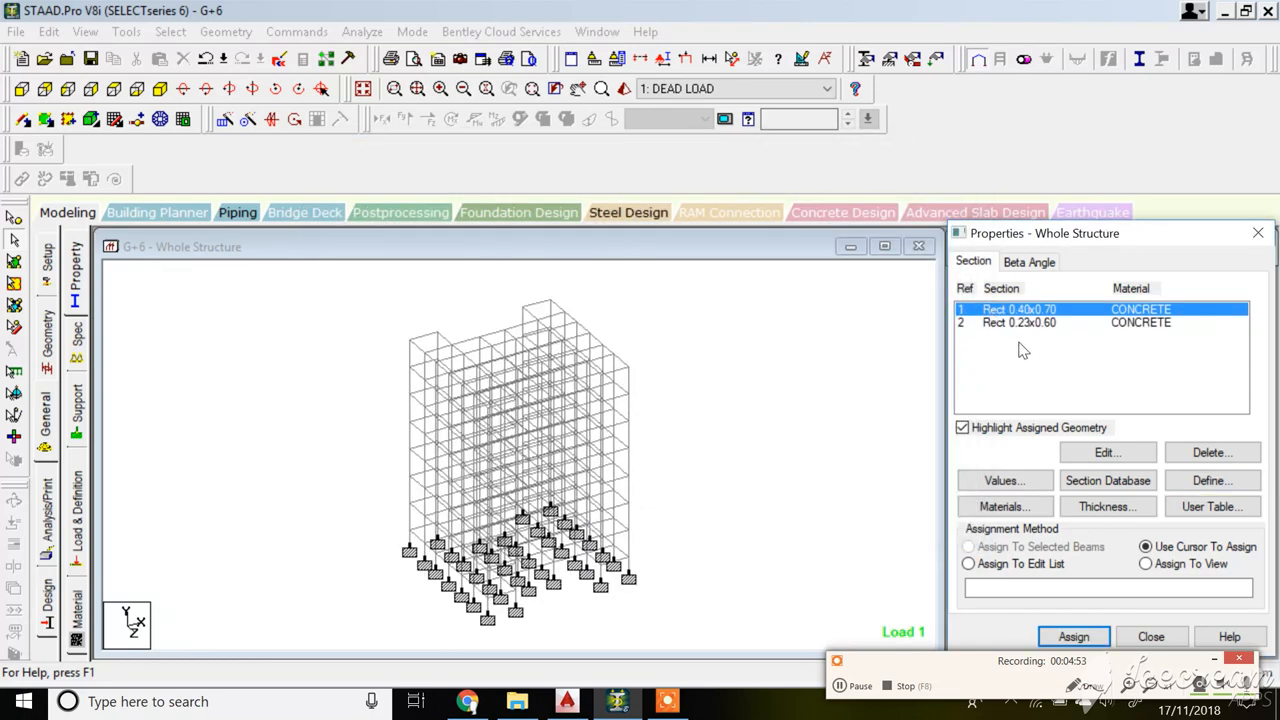
pyautogui.click(170, 31)
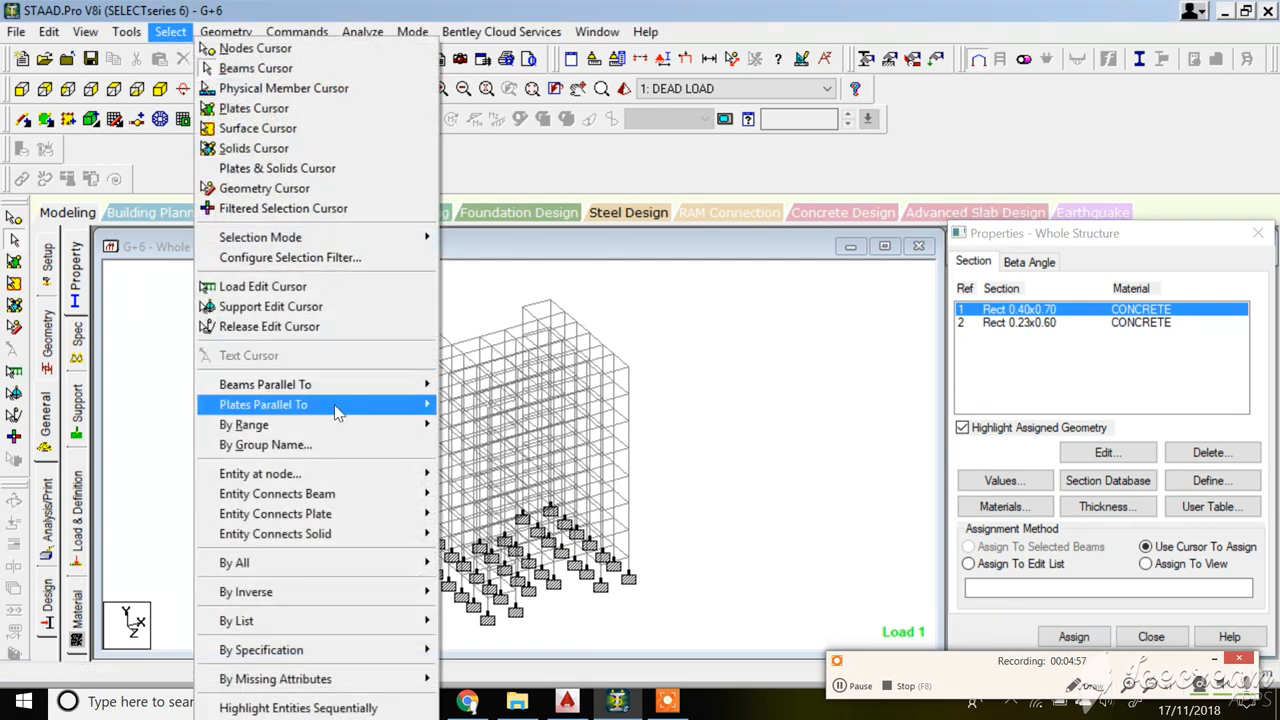
pyautogui.moveTo(345, 388)
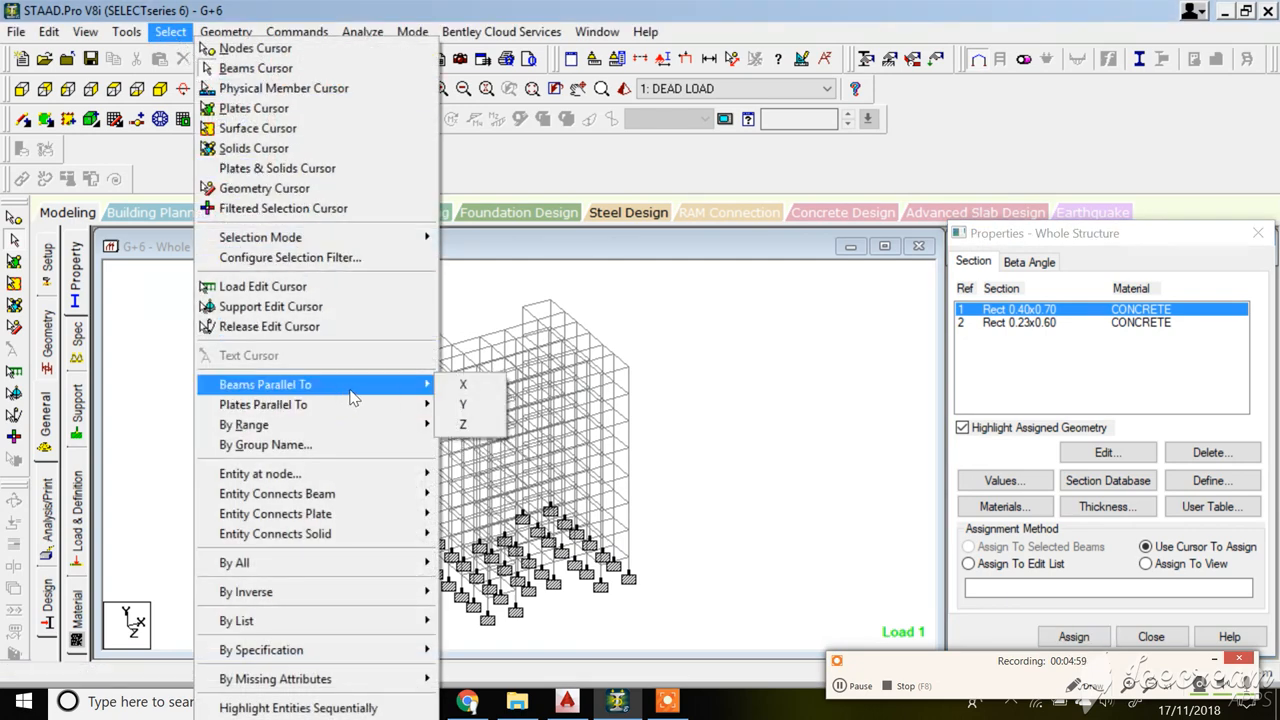
pyautogui.click(463, 404)
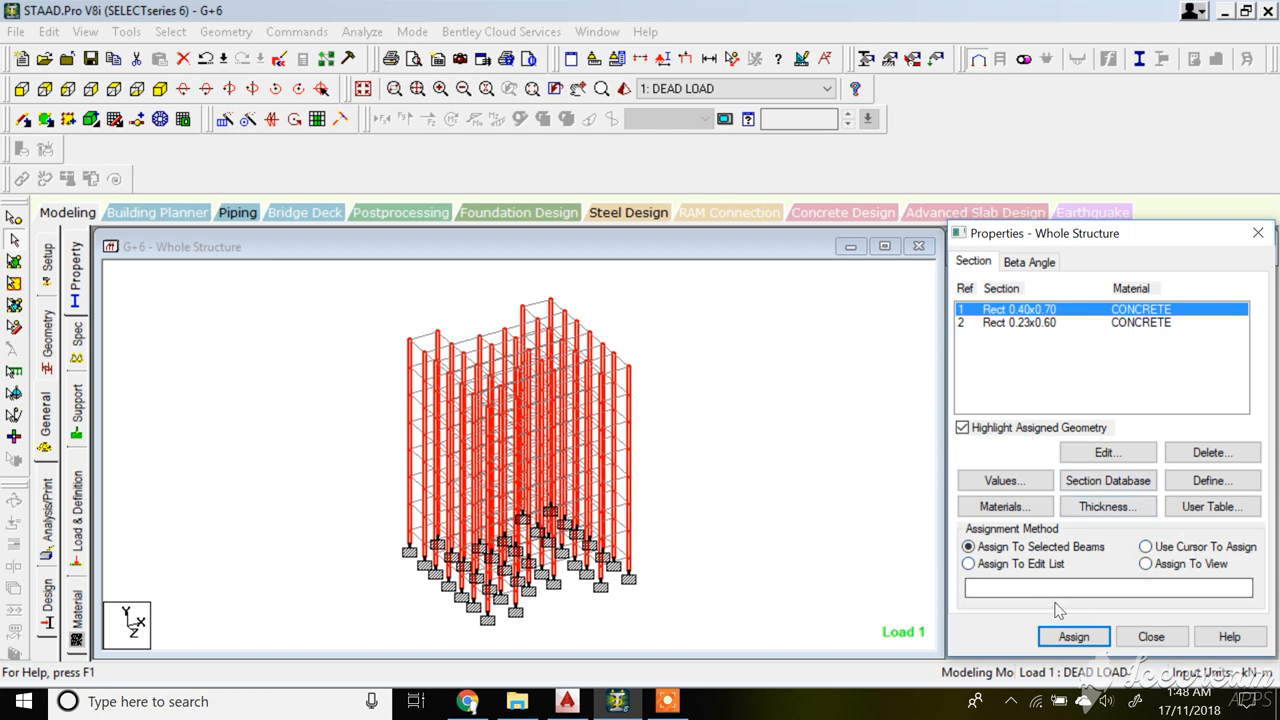
pyautogui.click(1072, 635)
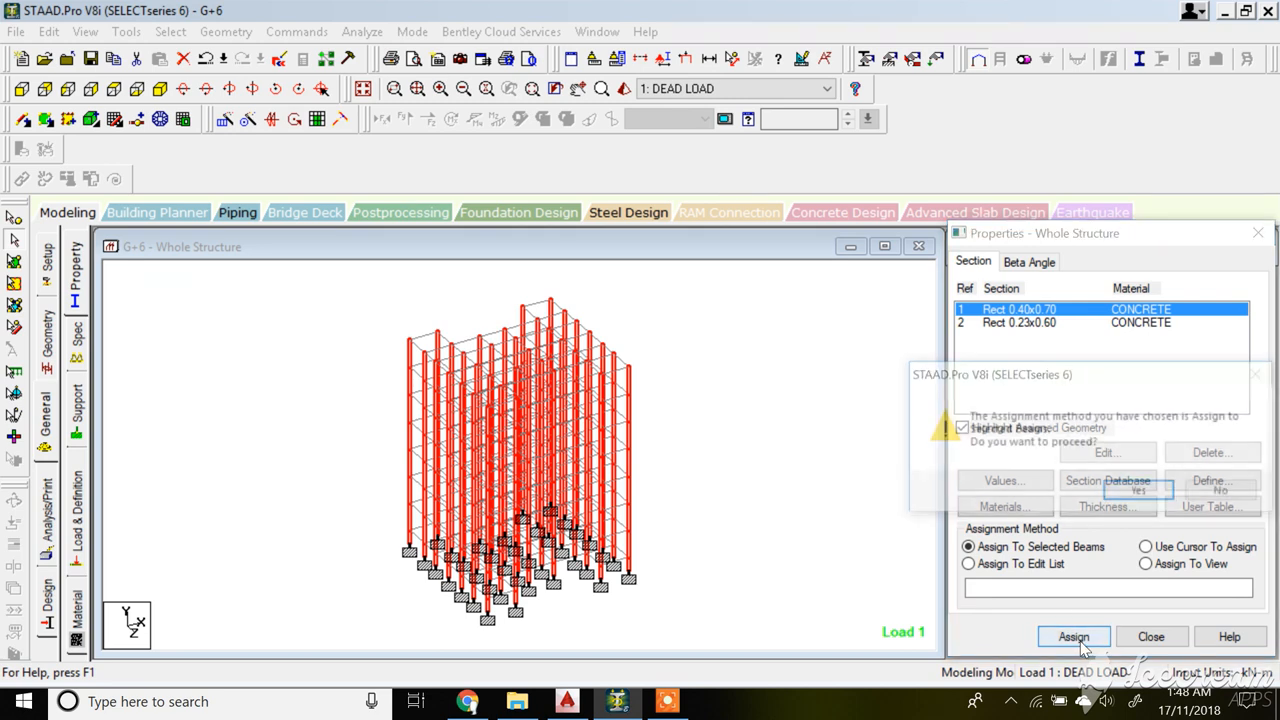
pyautogui.click(1141, 493)
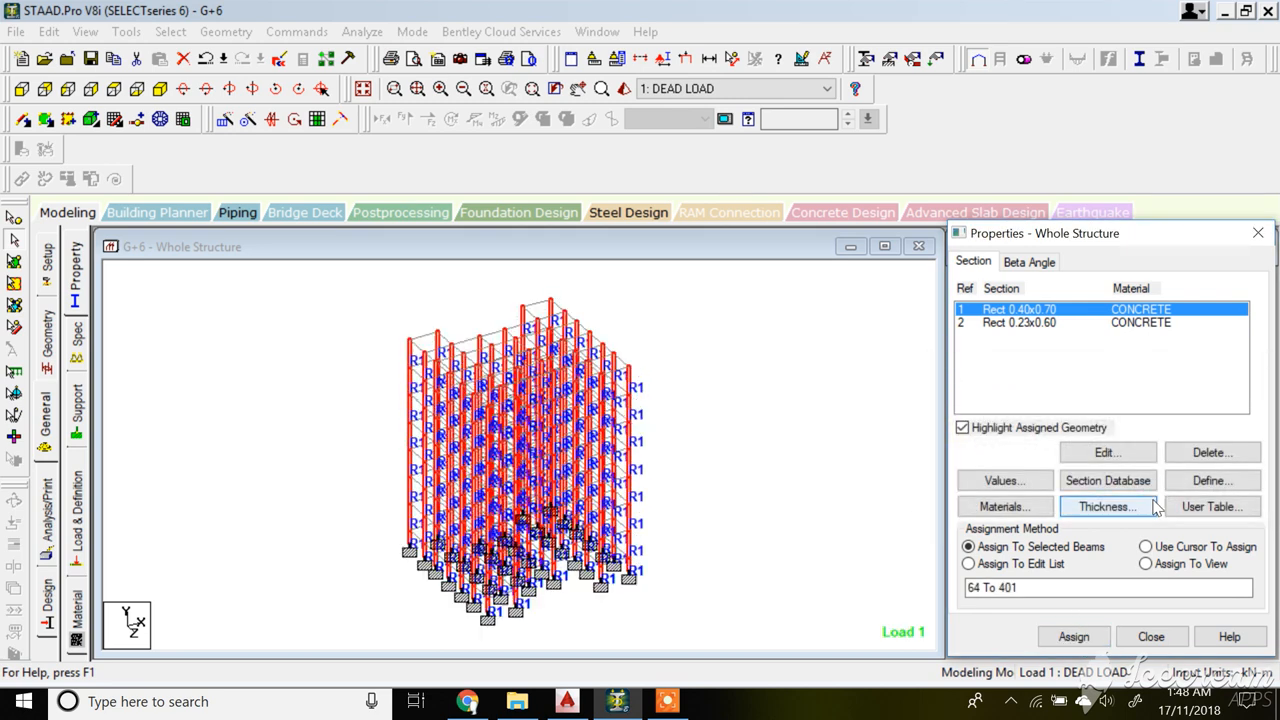
pyautogui.scroll(3, 423, 380)
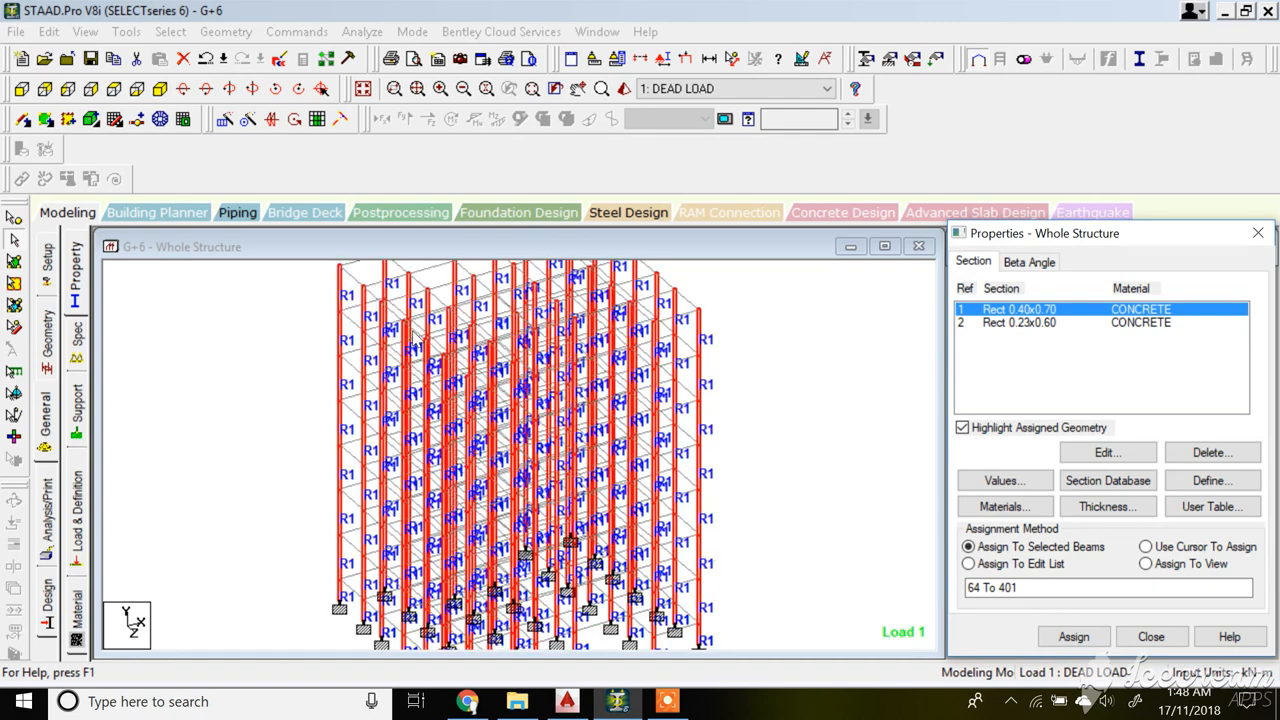
pyautogui.scroll(-1, 418, 376)
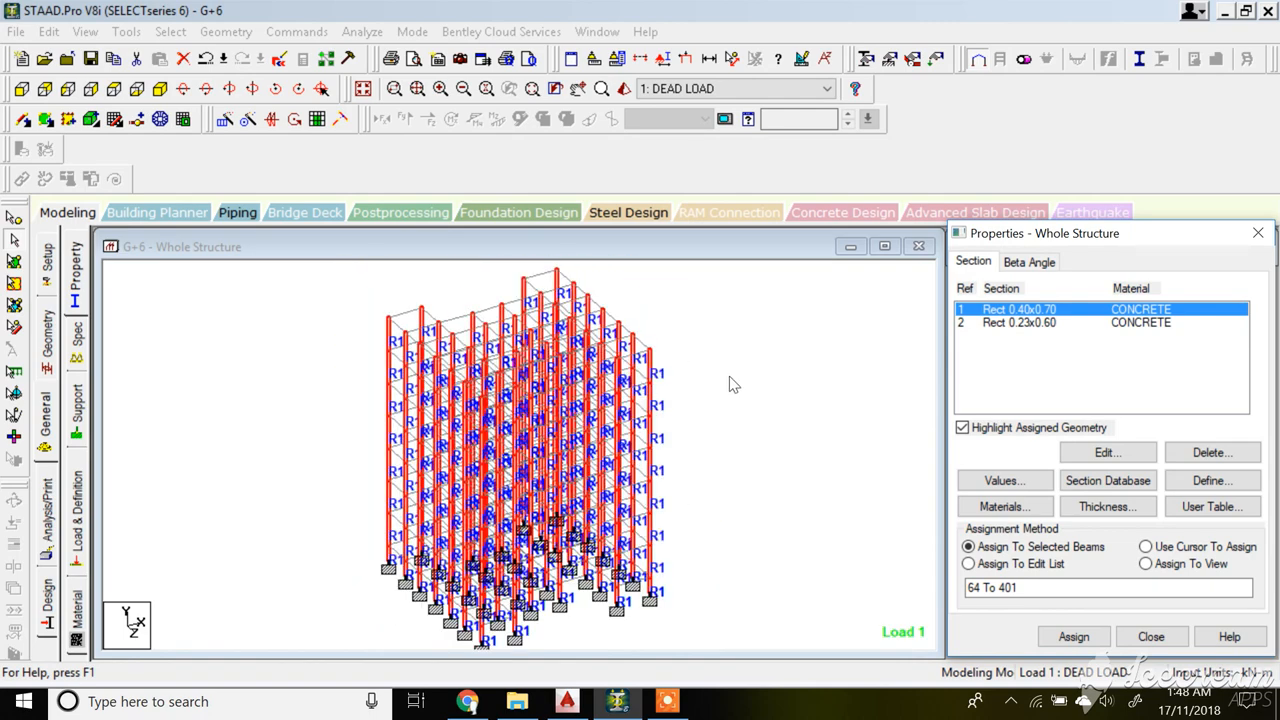
pyautogui.click(176, 33)
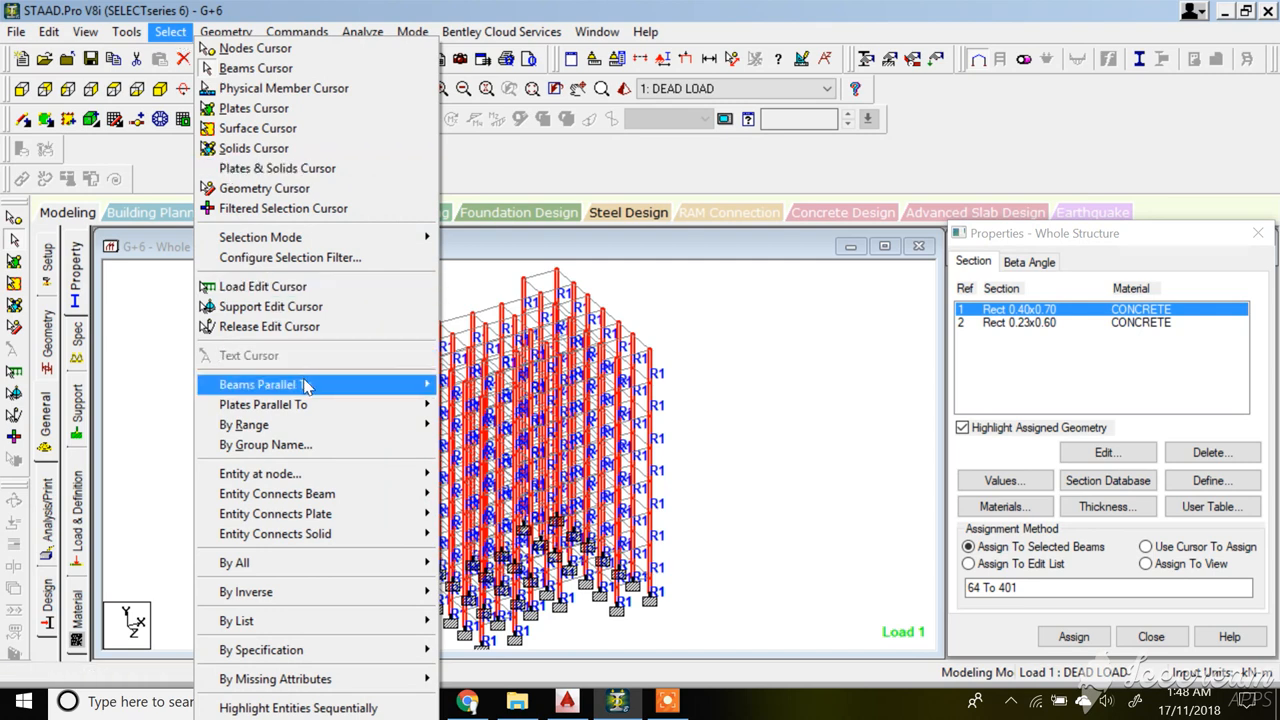
pyautogui.moveTo(305, 386)
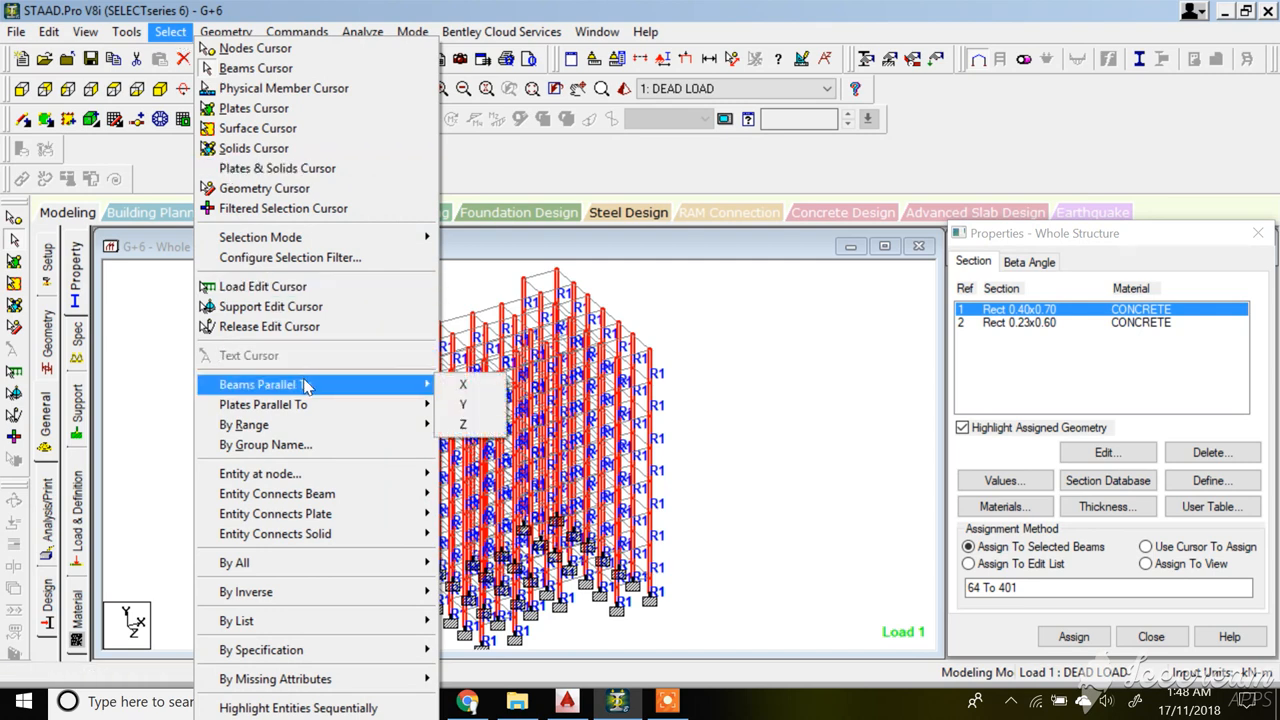
pyautogui.click(466, 385)
# - Assign the Rect 0.23x0.60 section to all beams parallel to the X and Z axes using the Assign To Selected Beams method
pyautogui.click(1020, 330)
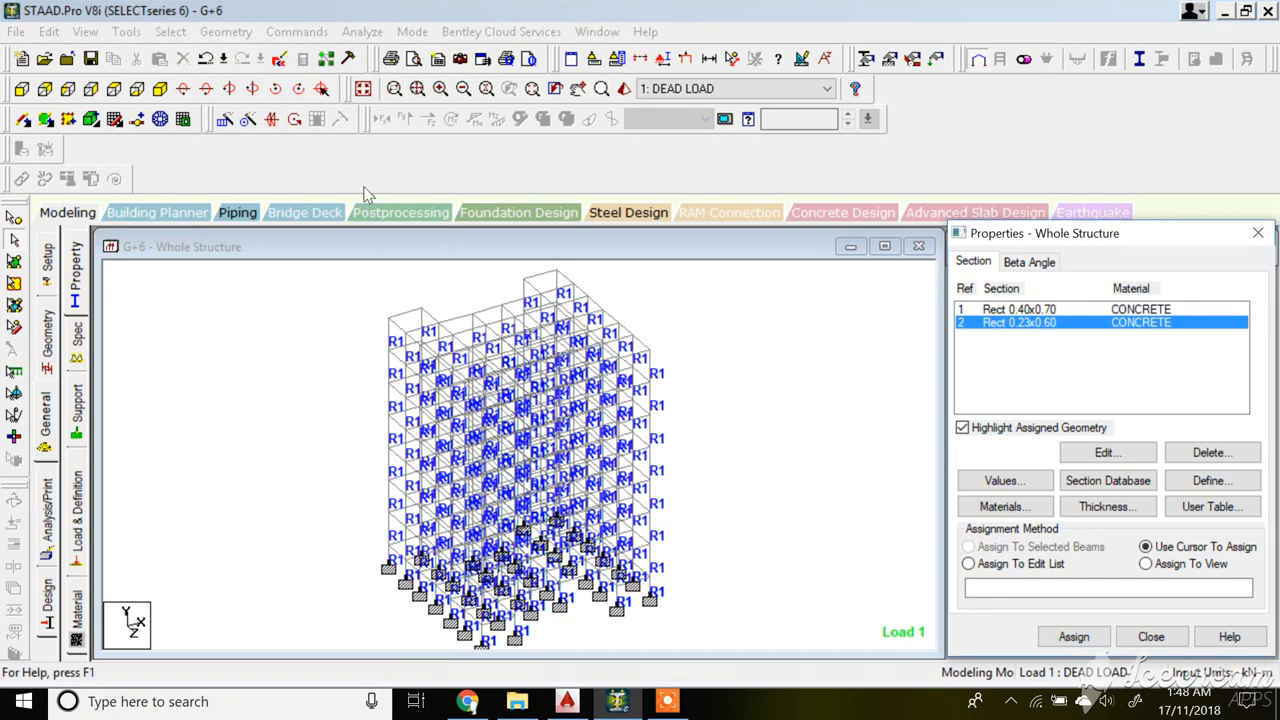
pyautogui.click(170, 31)
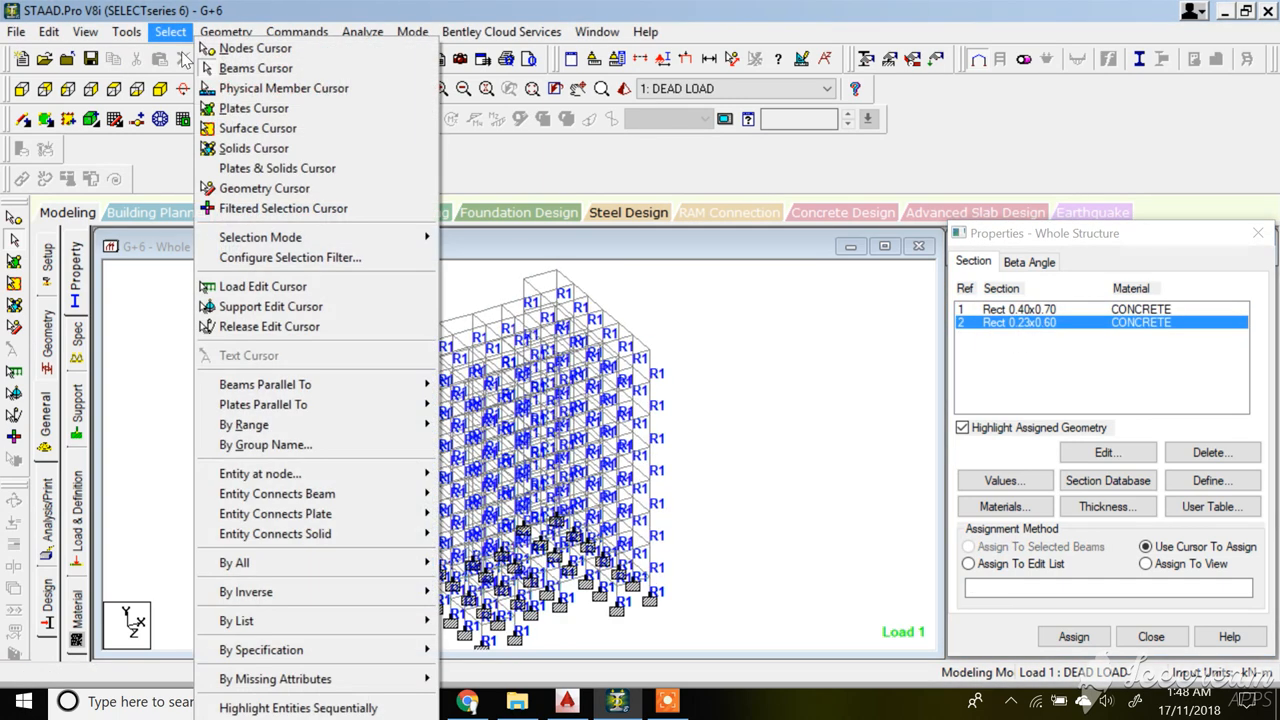
pyautogui.moveTo(322, 383)
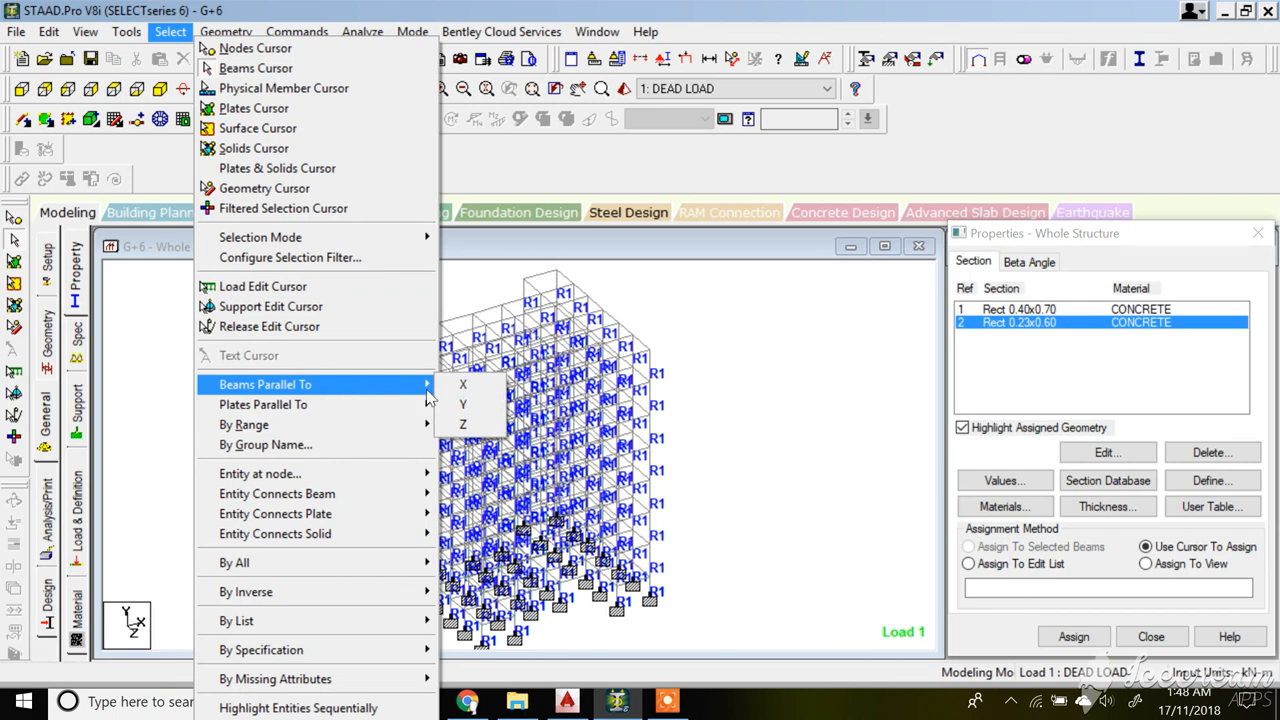
pyautogui.click(460, 385)
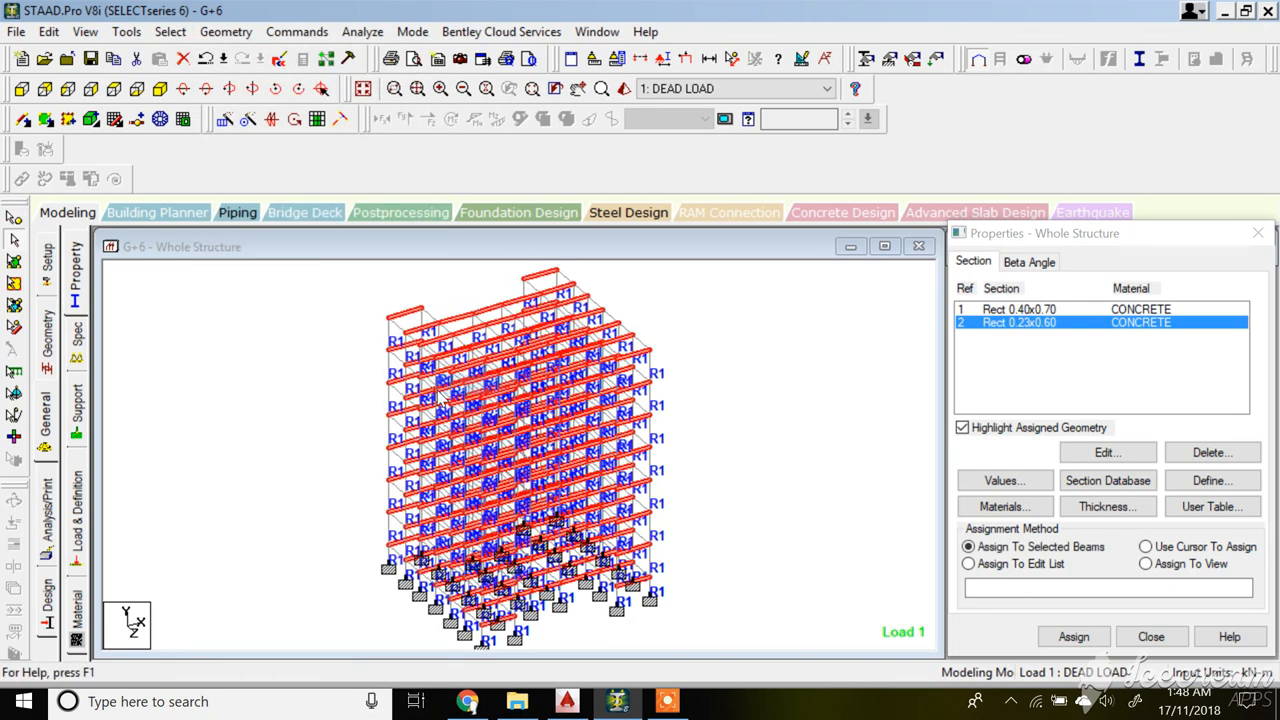
pyautogui.click(170, 31)
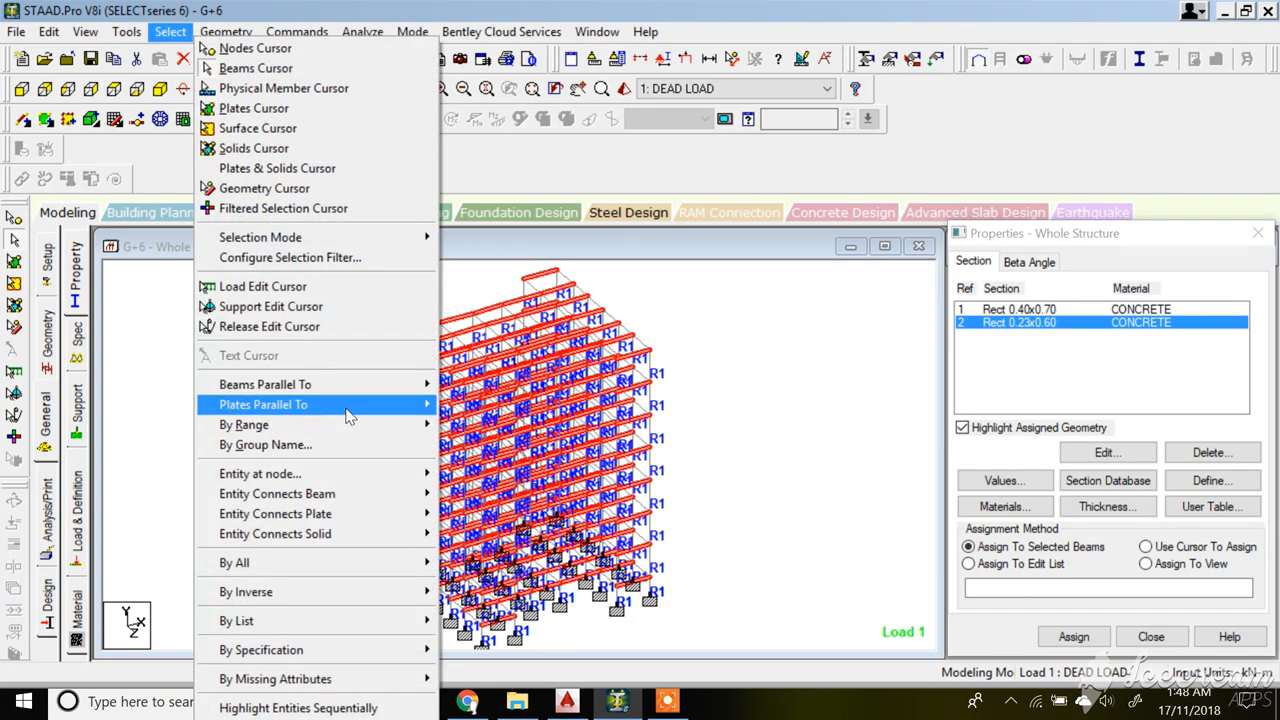
pyautogui.moveTo(362, 388)
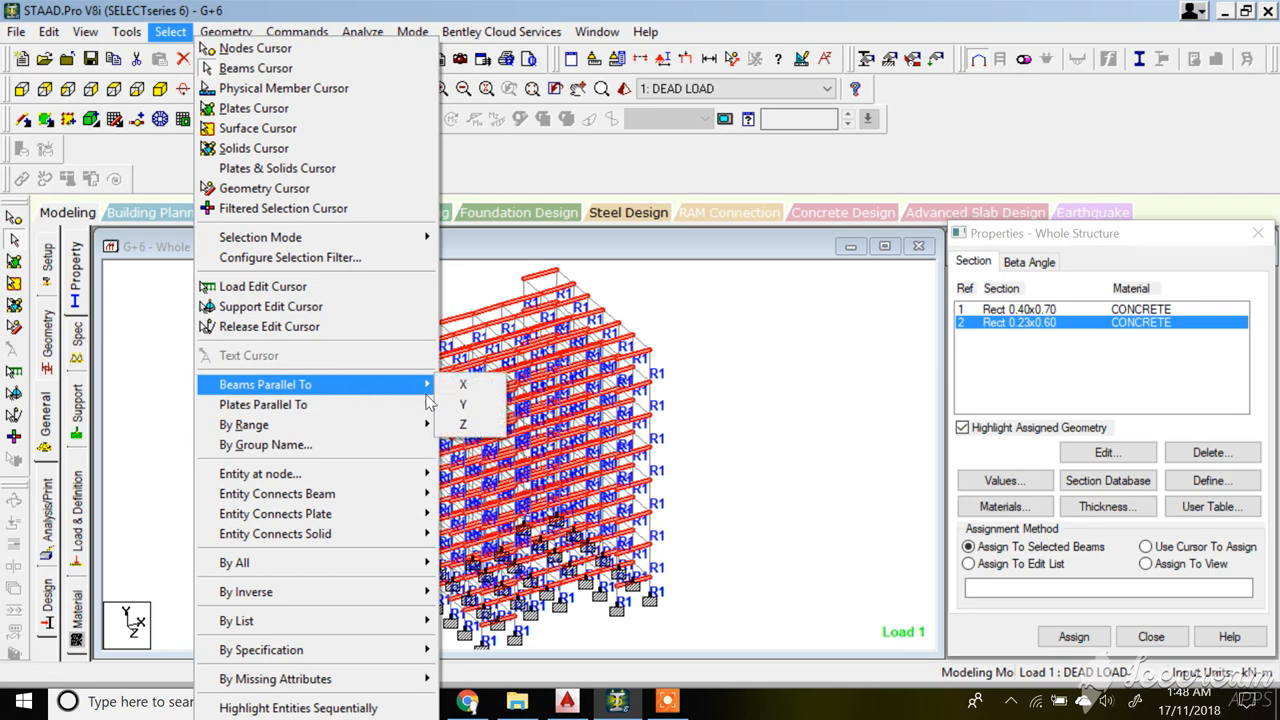
pyautogui.click(468, 426)
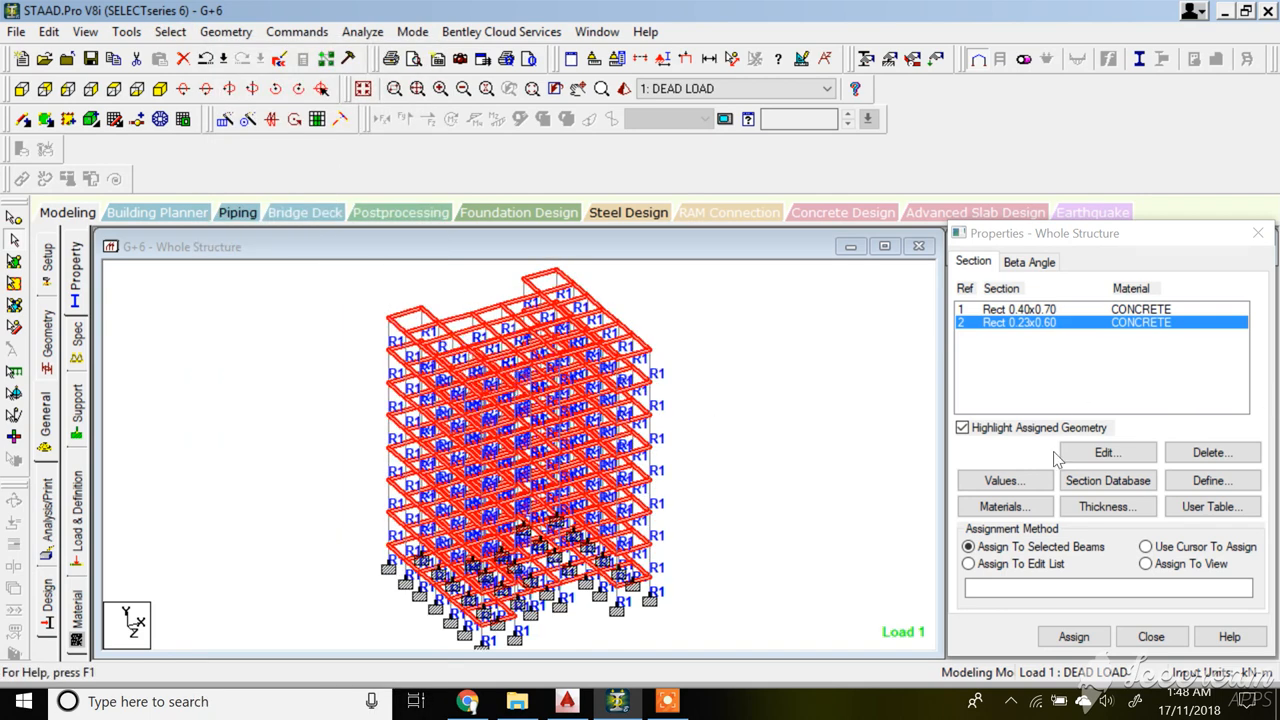
pyautogui.click(1071, 637)
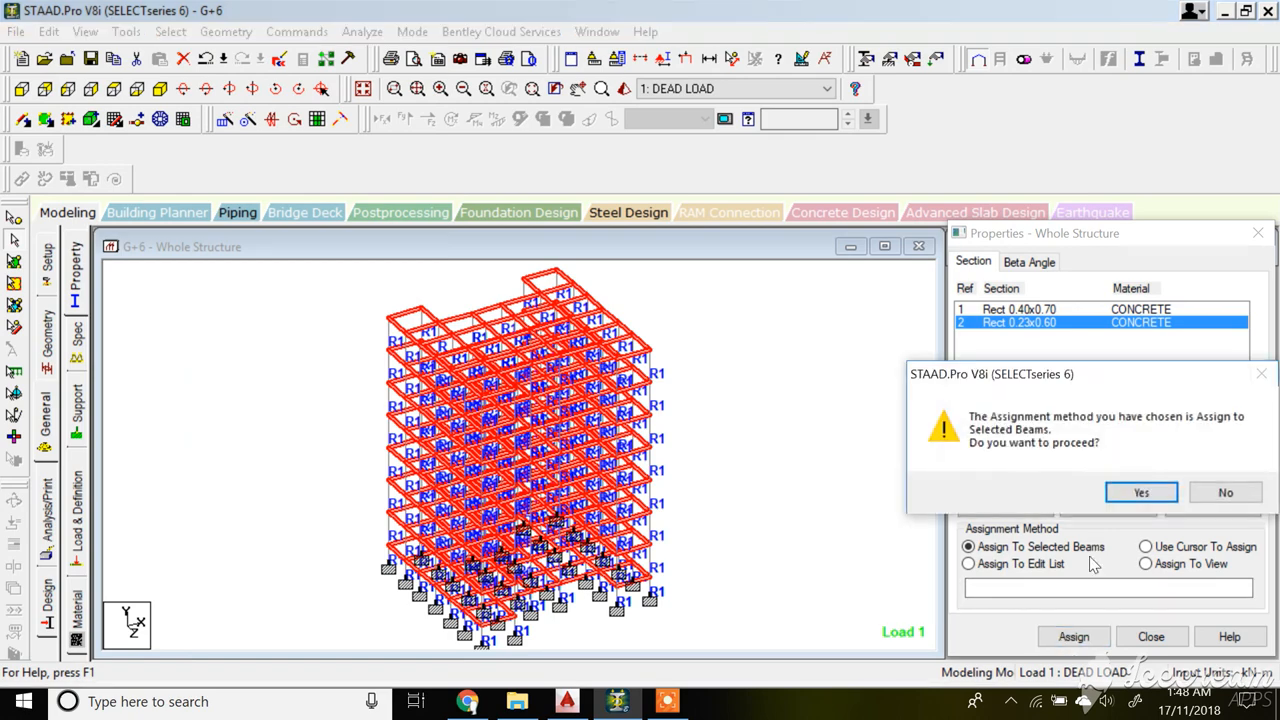
pyautogui.click(1138, 493)
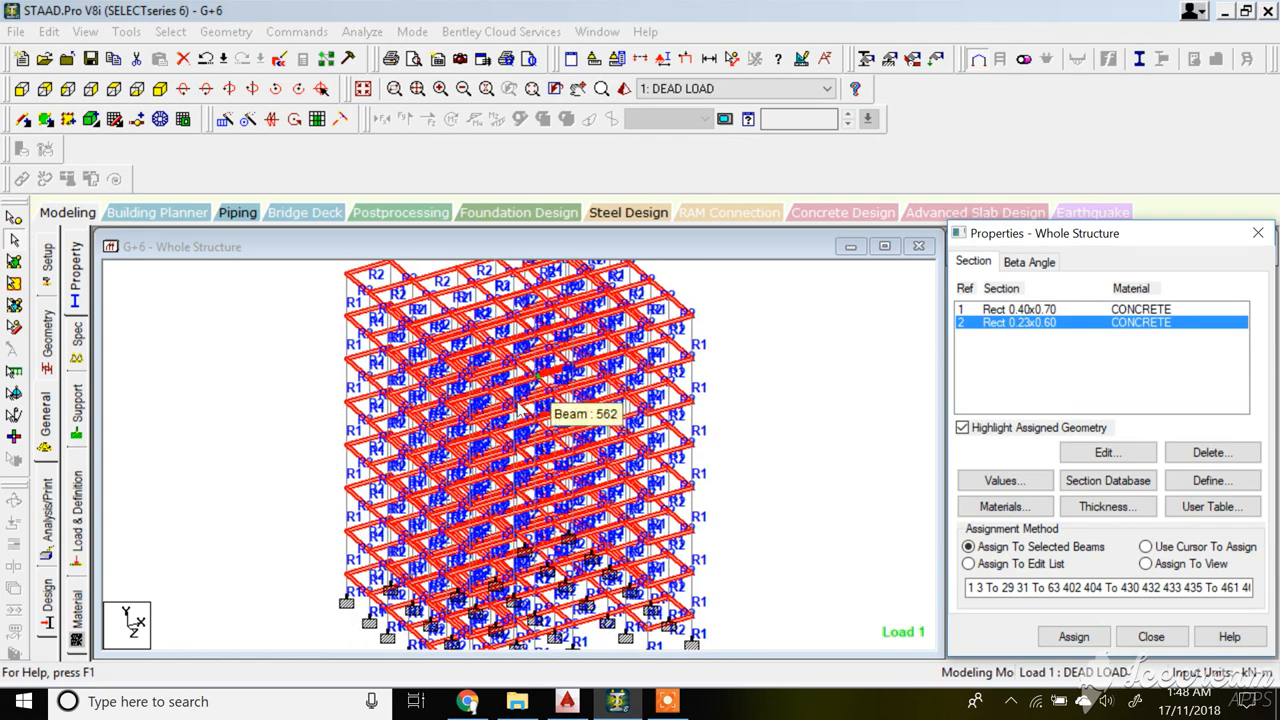
# - Select the whole structure by window and show it in a maximized 3D rendered view
pyautogui.scroll(-1, 518, 402)
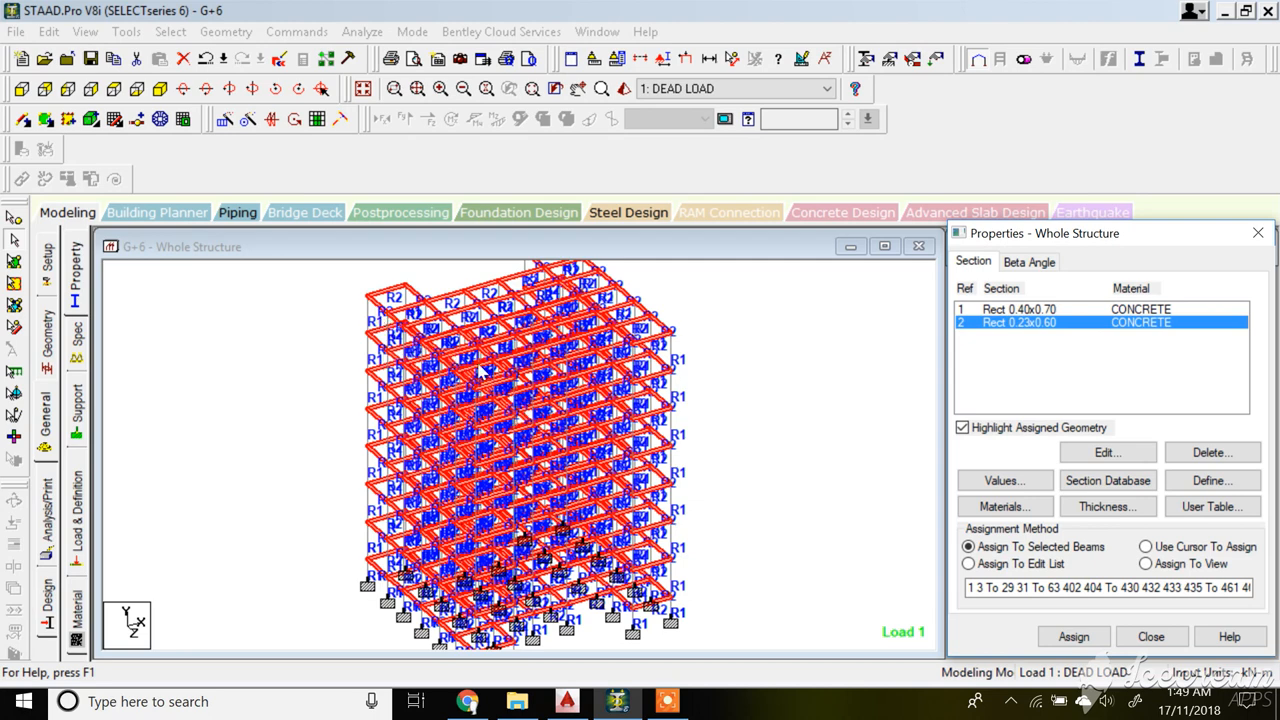
pyautogui.click(243, 374)
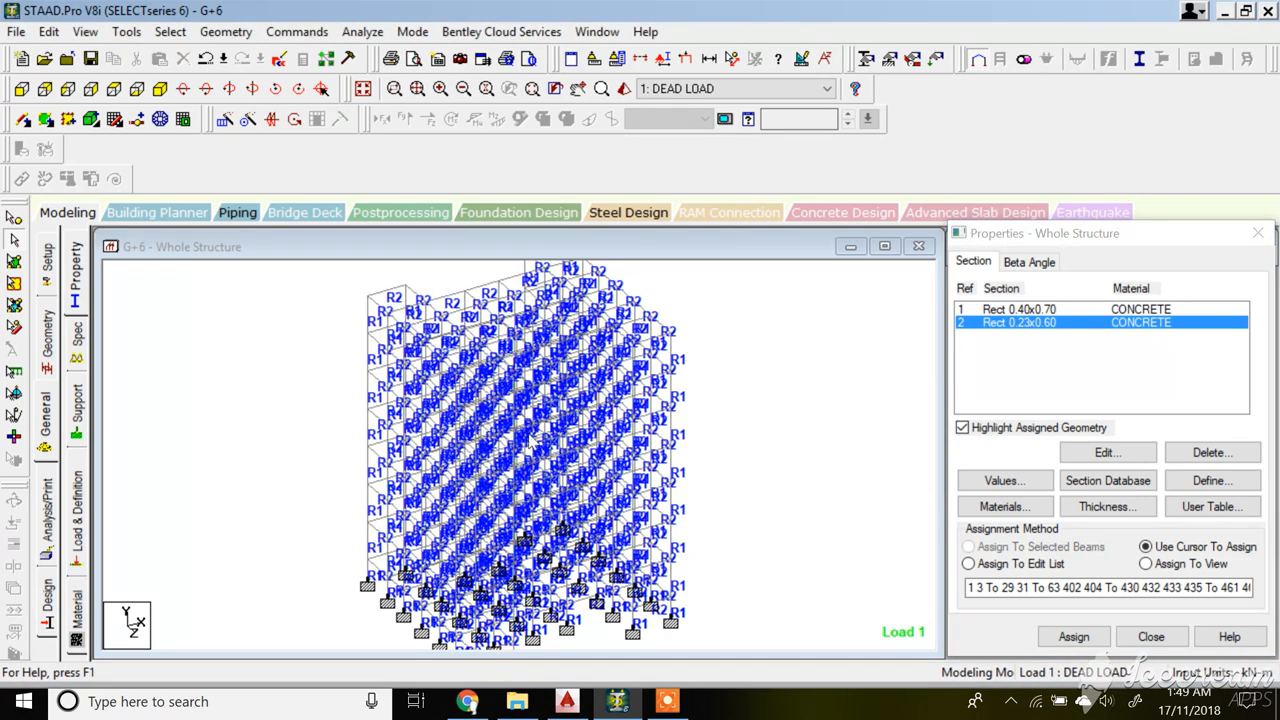
pyautogui.scroll(-1, 555, 457)
pyautogui.moveTo(740, 625); pyautogui.dragTo(238, 272)
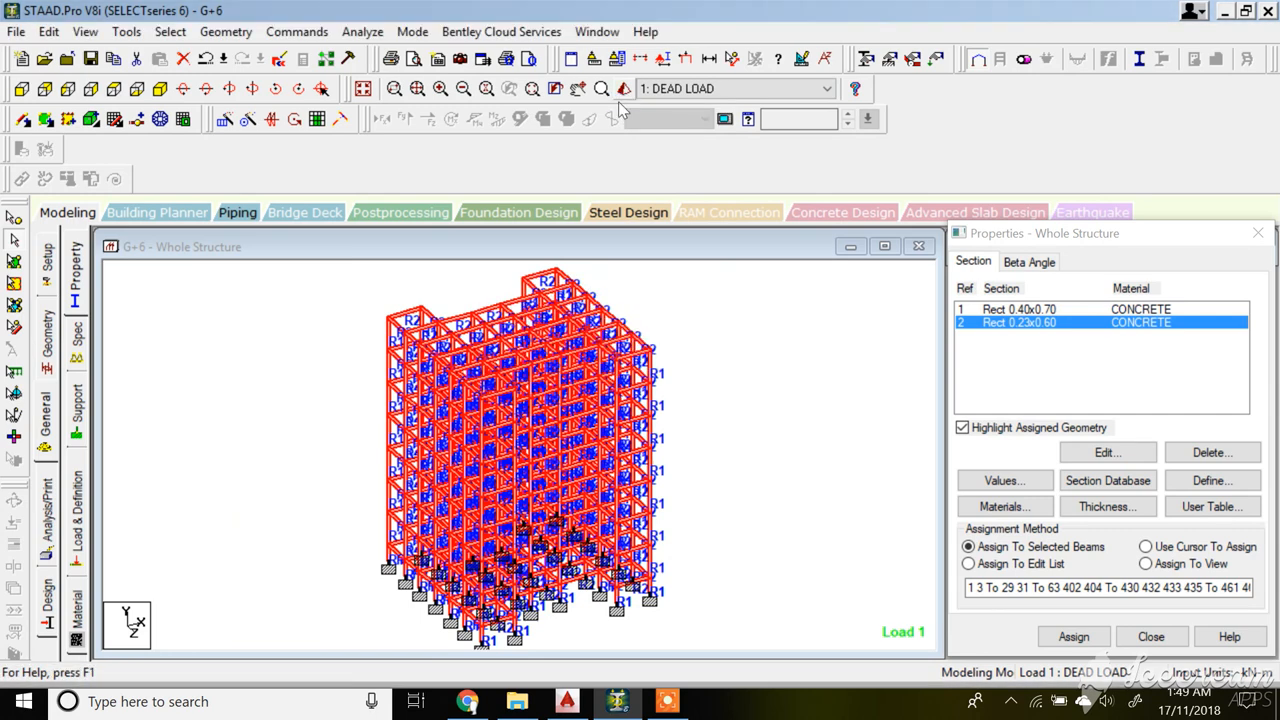
pyautogui.click(623, 89)
pyautogui.moveTo(899, 352); pyautogui.dragTo(599, 269)
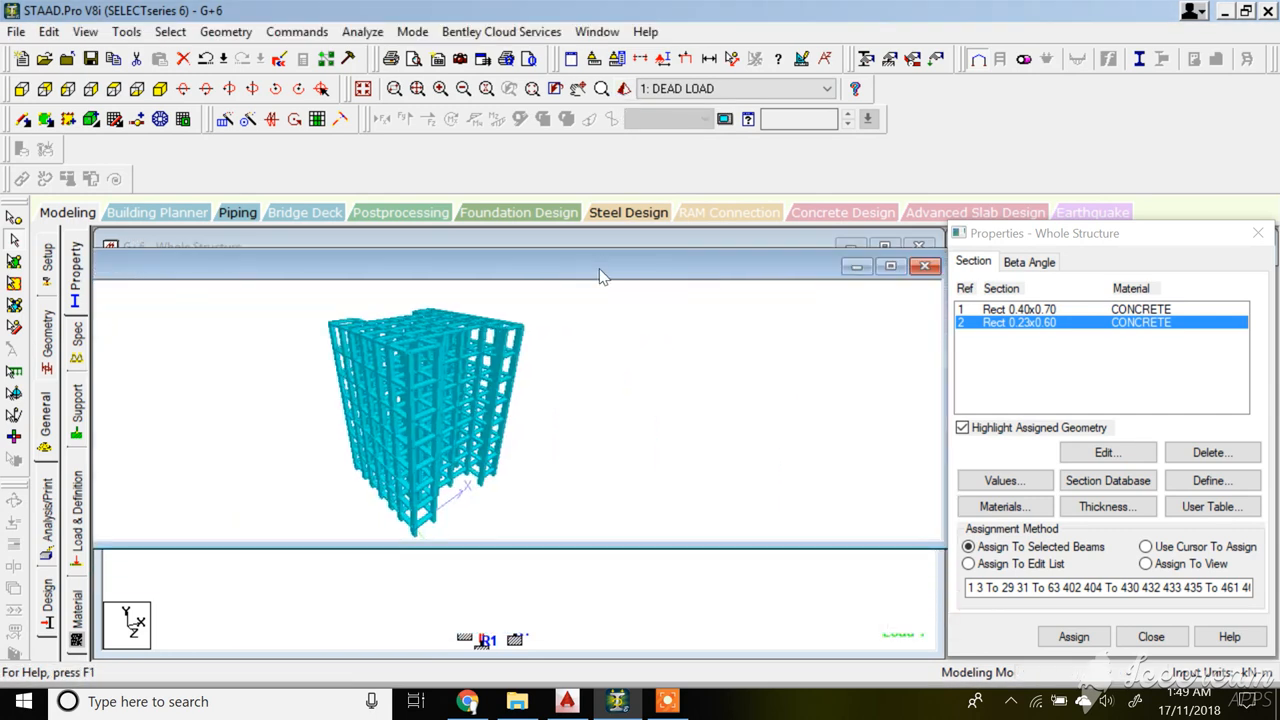
pyautogui.click(891, 271)
# - Examine the orientation of the rendered columns and beams from several angles, accepting the auto save of the file
pyautogui.moveTo(609, 374); pyautogui.dragTo(794, 410)
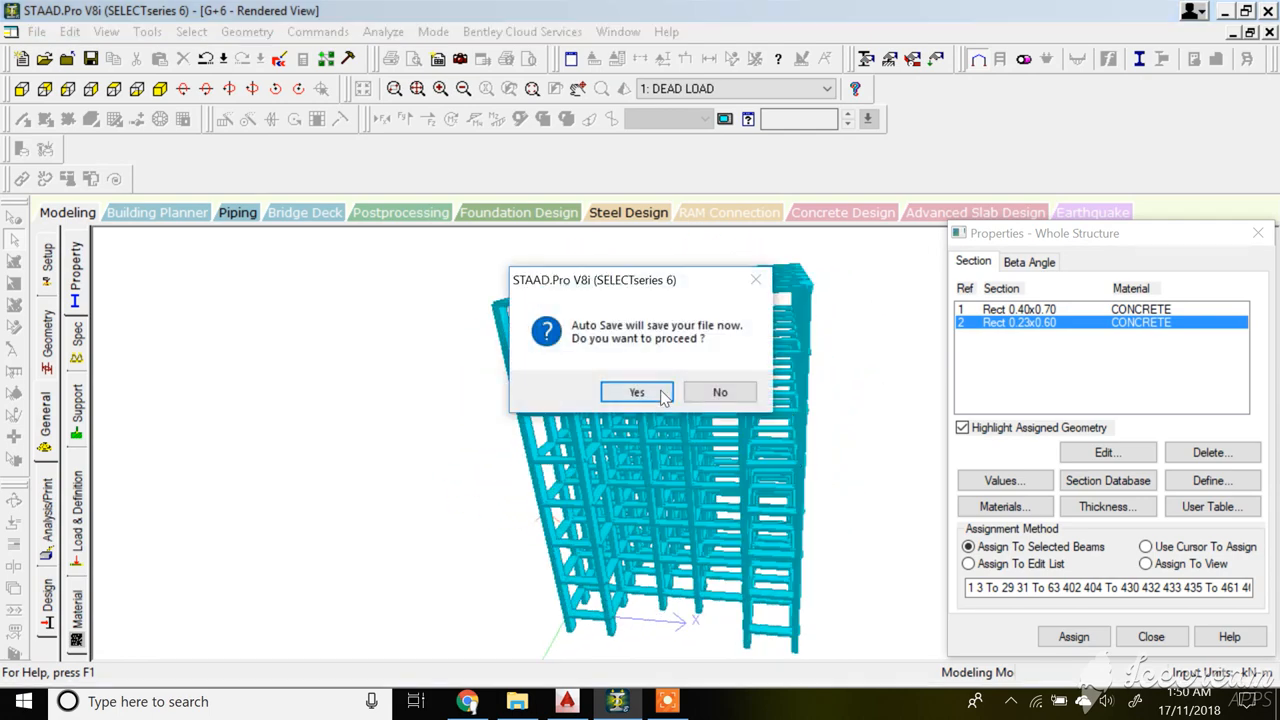
pyautogui.click(648, 392)
pyautogui.click(534, 377)
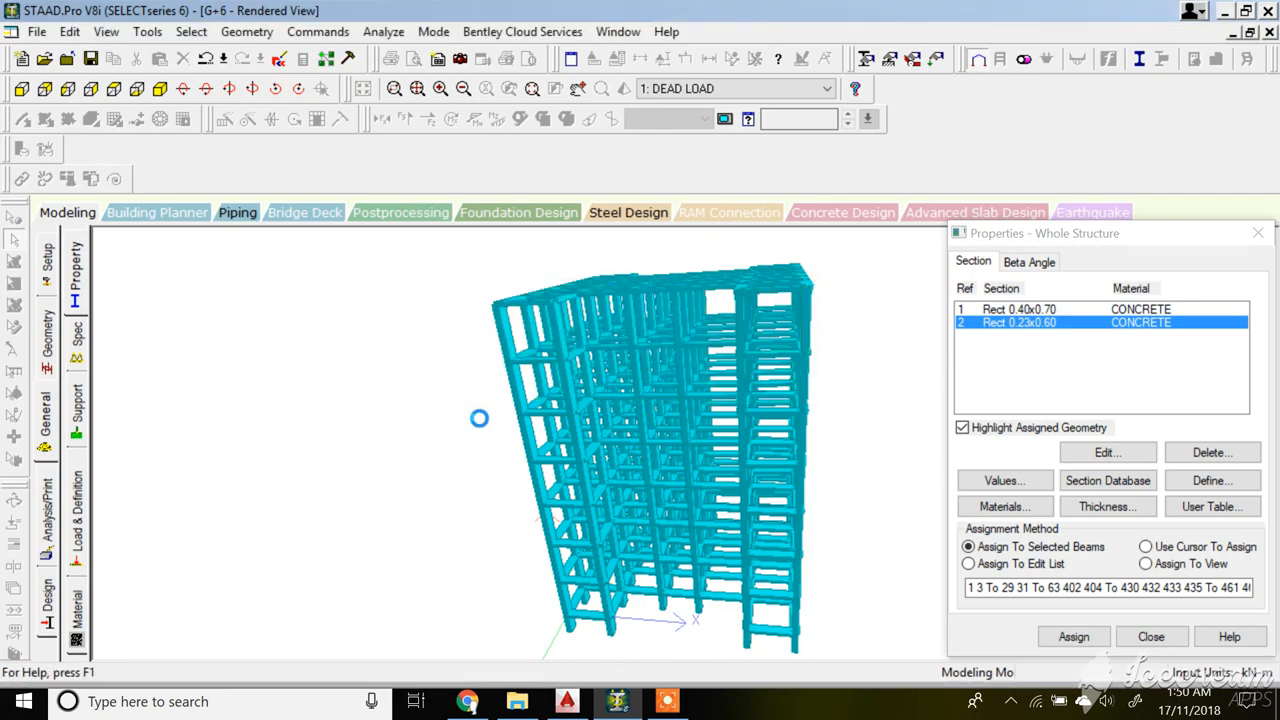
pyautogui.moveTo(480, 423); pyautogui.dragTo(728, 397)
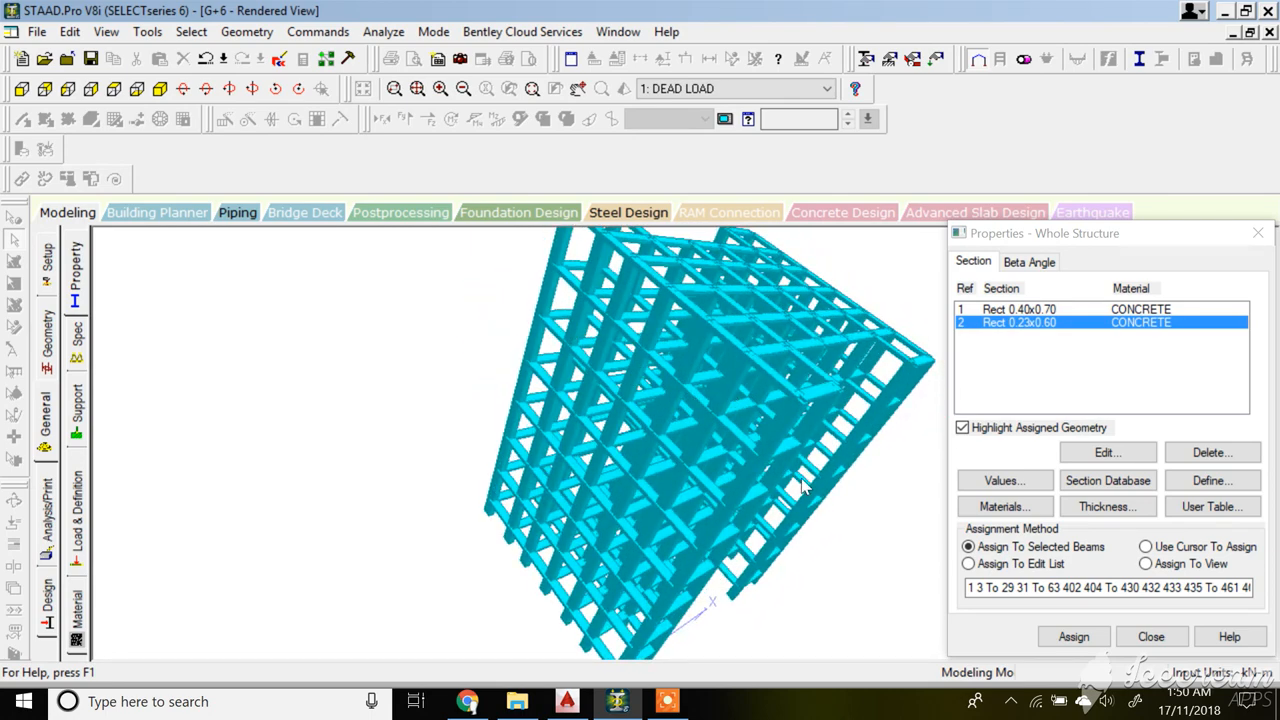
pyautogui.moveTo(803, 482); pyautogui.dragTo(620, 522)
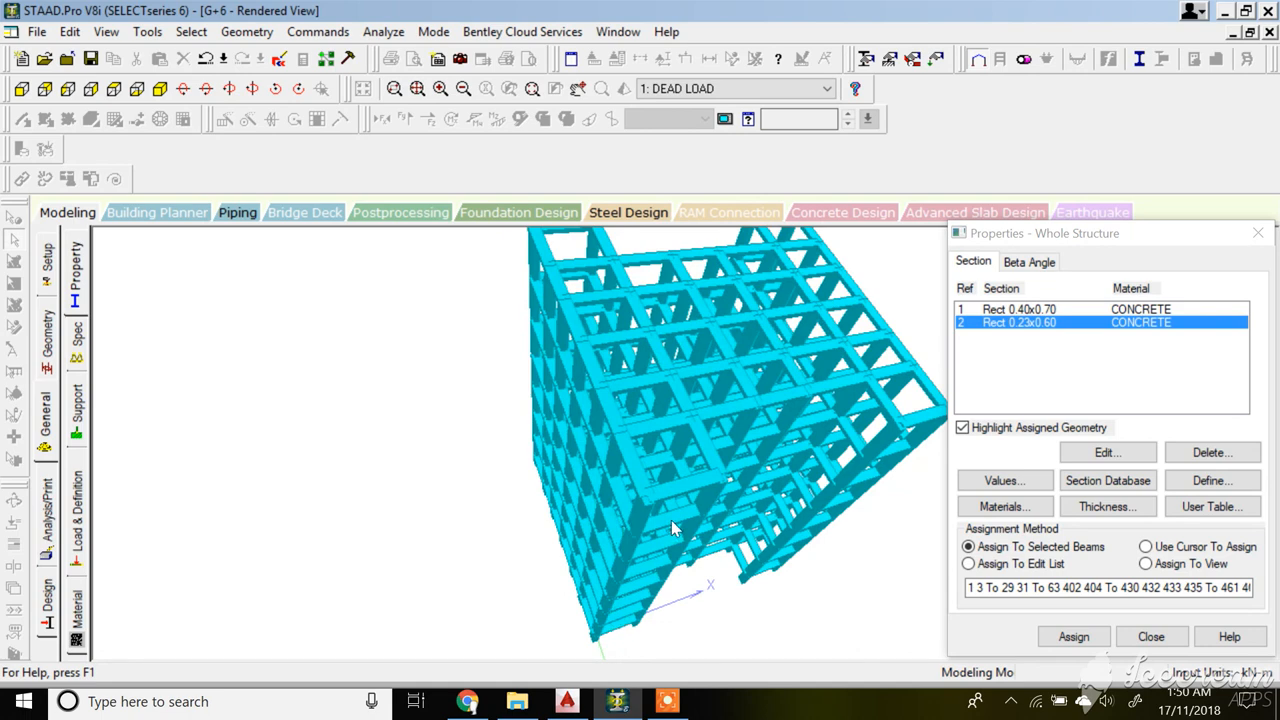
pyautogui.scroll(2, 591, 457)
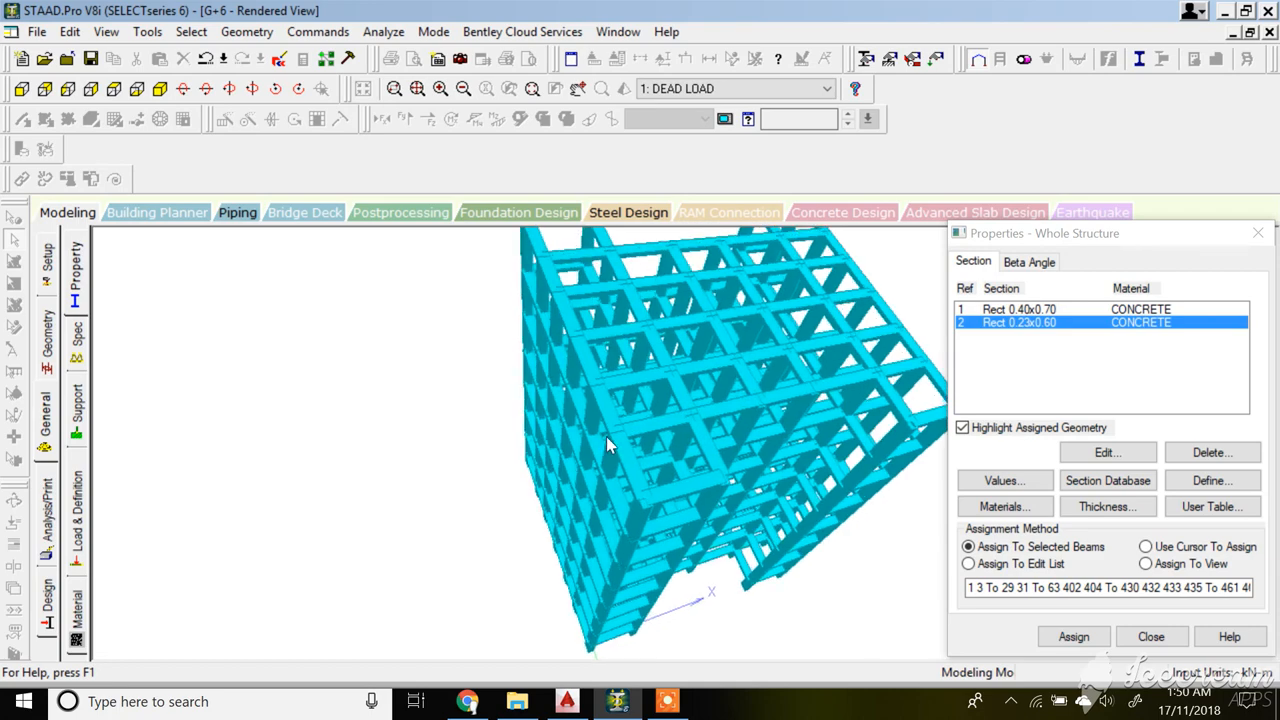
pyautogui.moveTo(598, 460); pyautogui.dragTo(555, 435)
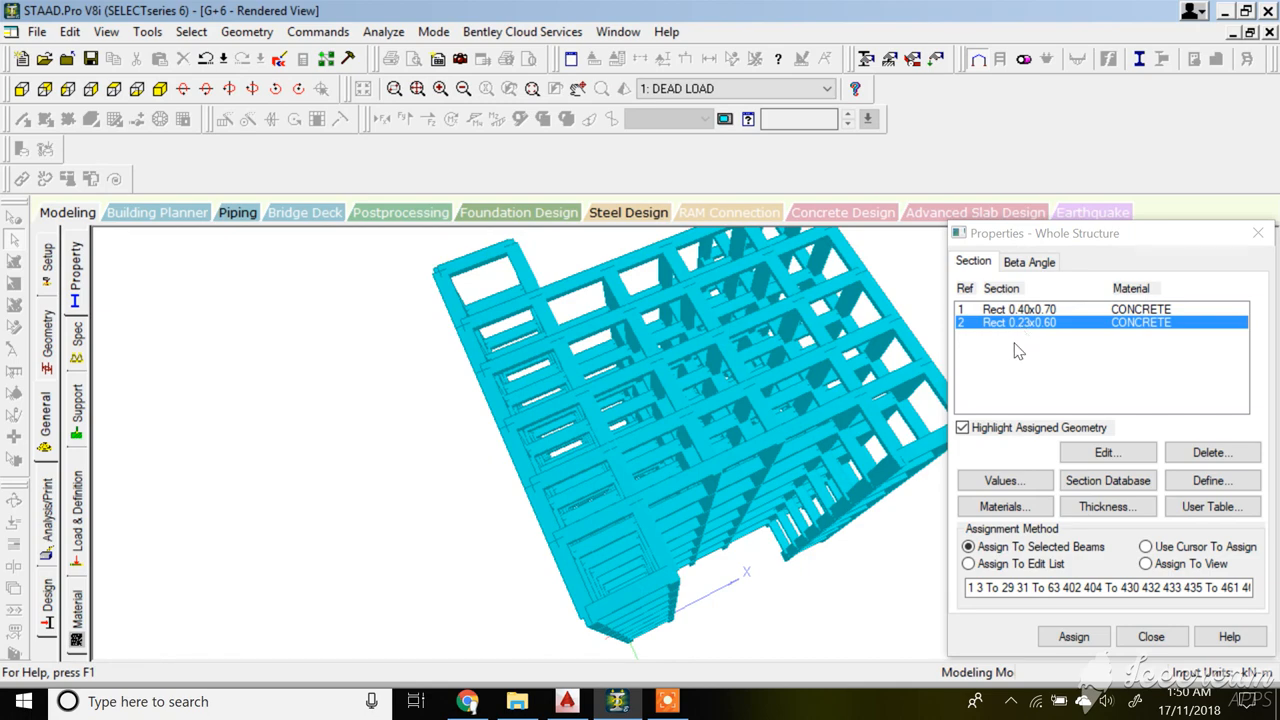
pyautogui.moveTo(571, 483); pyautogui.dragTo(733, 354)
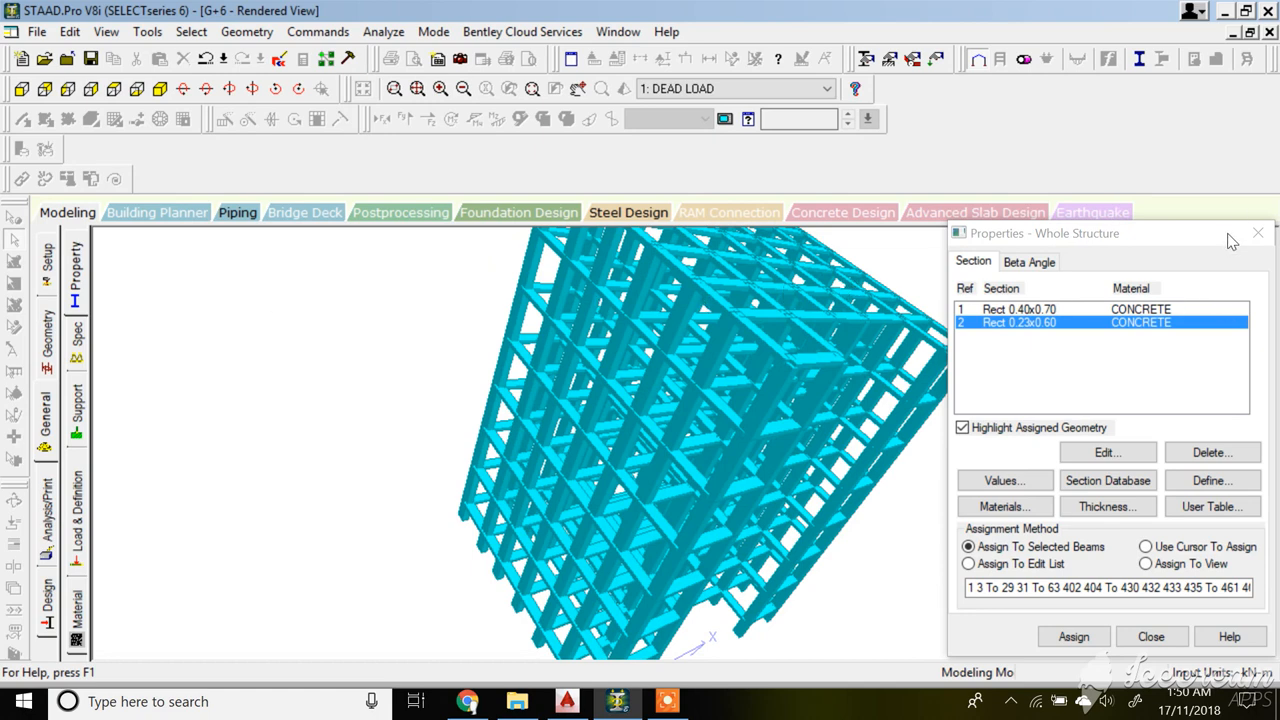
# - Edit the Rect 0.23x0.60 beam section so that YD is 0.6 m and ZD is 0.23 m, and apply the change
pyautogui.doubleClick(1033, 330)
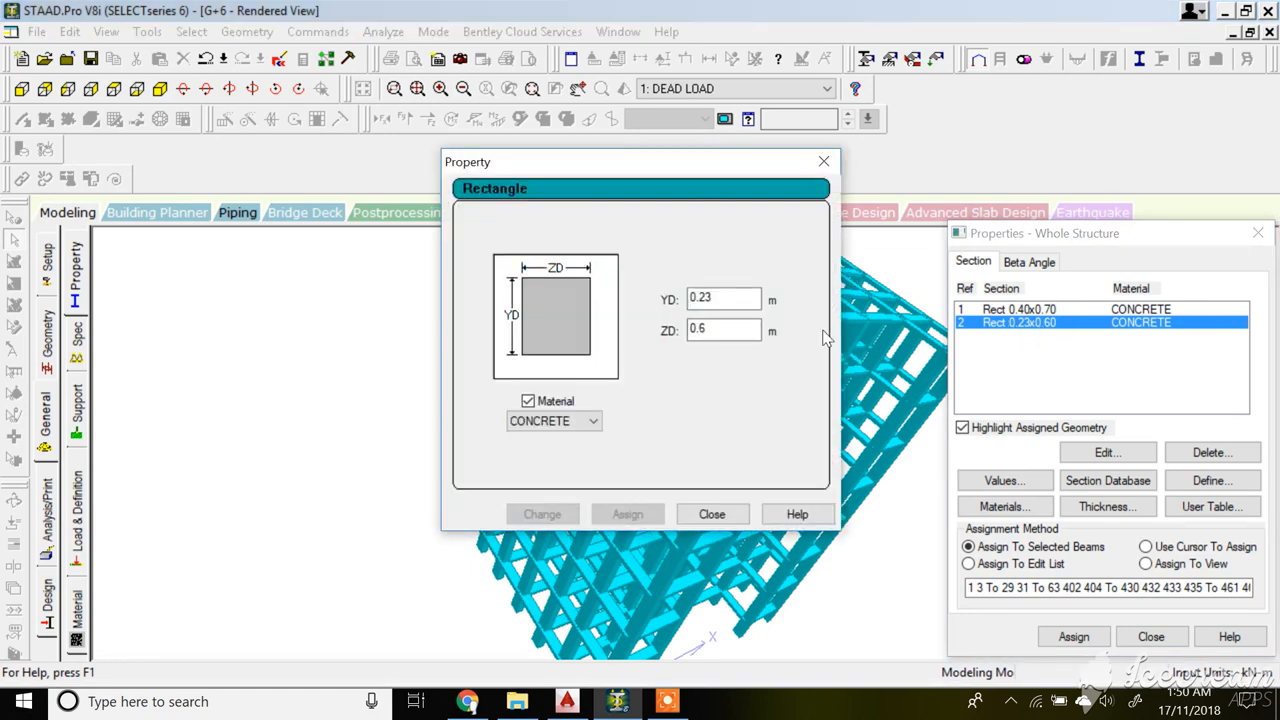
pyautogui.moveTo(704, 298); pyautogui.dragTo(717, 298)
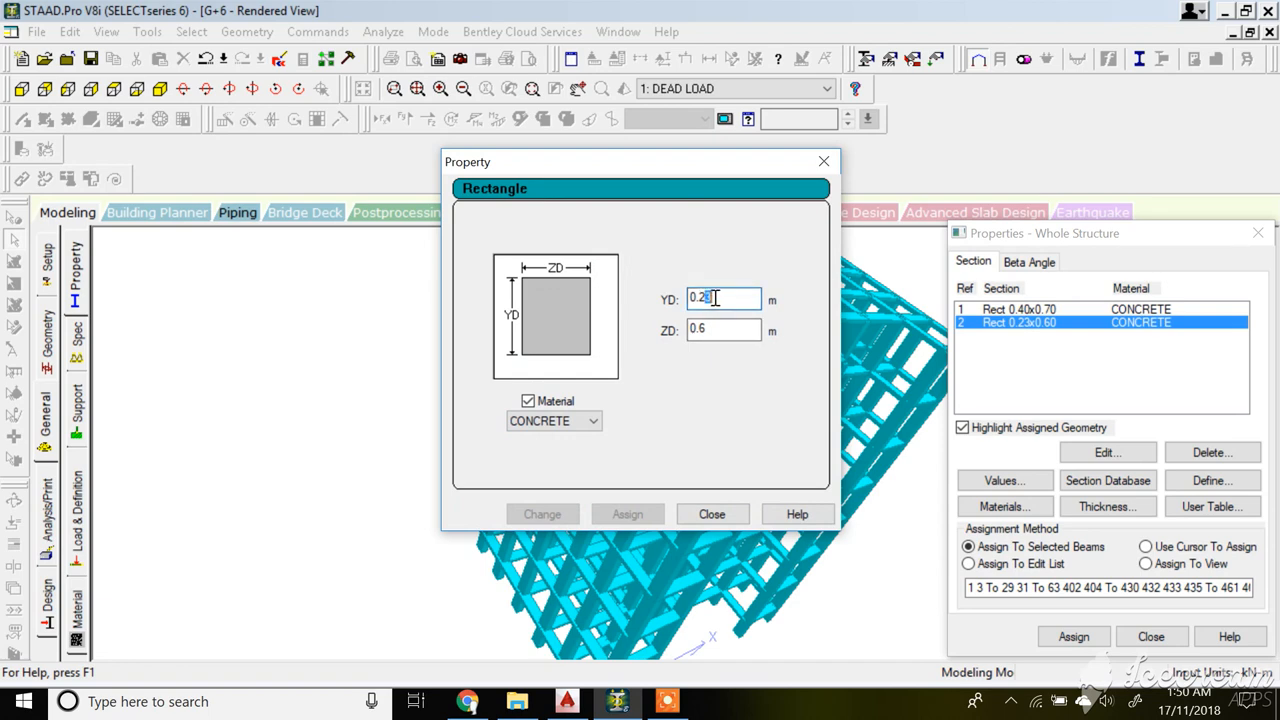
pyautogui.press('BackSpace')
pyautogui.press('BackSpace')
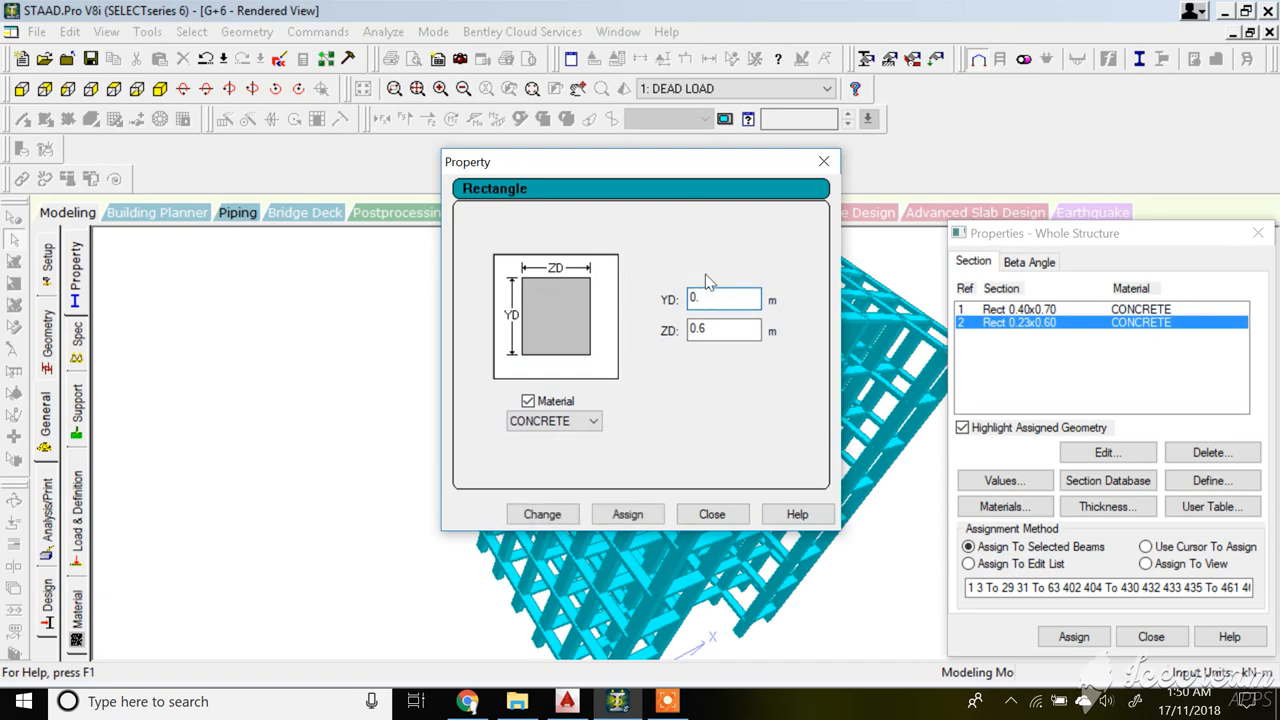
pyautogui.write('6')
pyautogui.click(732, 328)
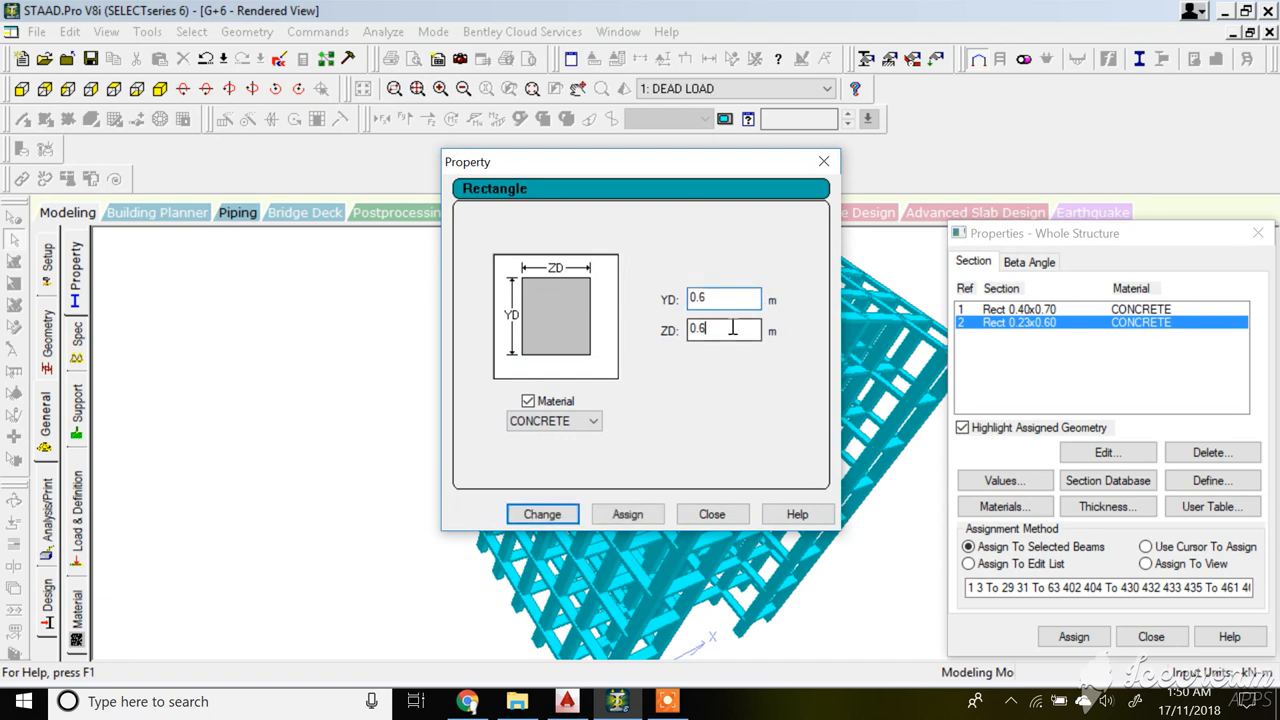
pyautogui.press('BackSpace')
pyautogui.write('23')
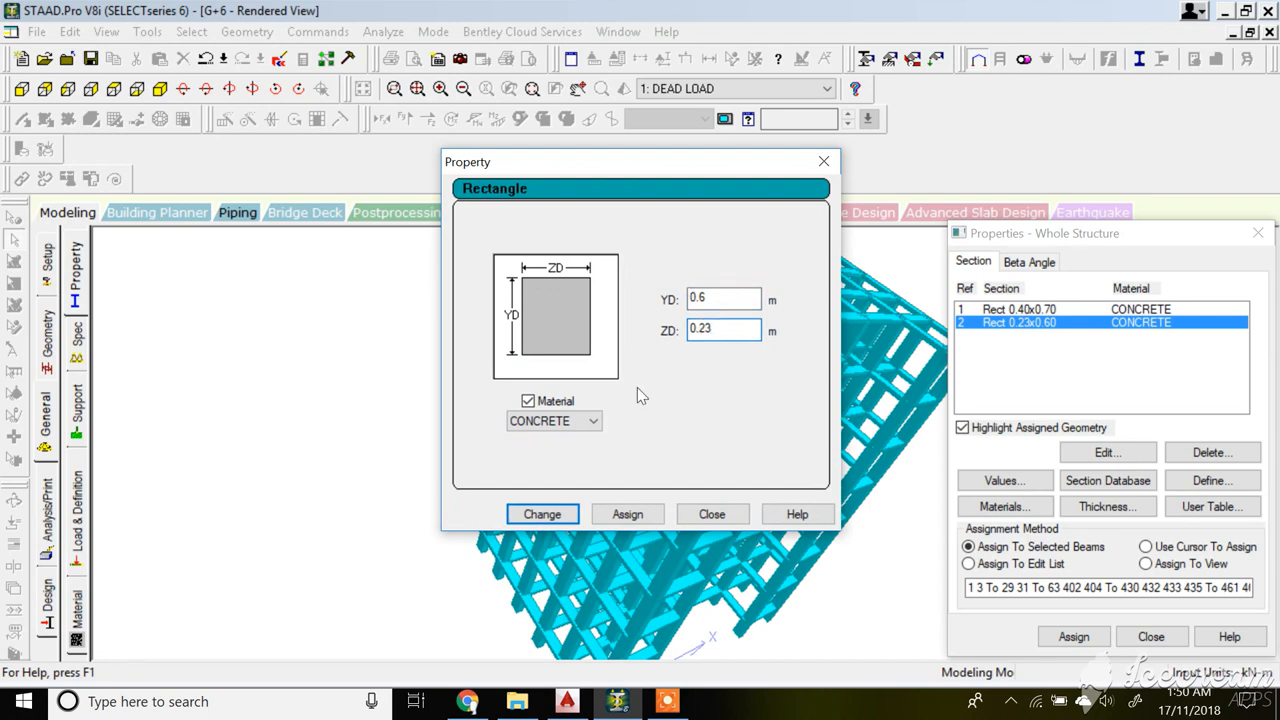
pyautogui.click(558, 515)
pyautogui.click(711, 515)
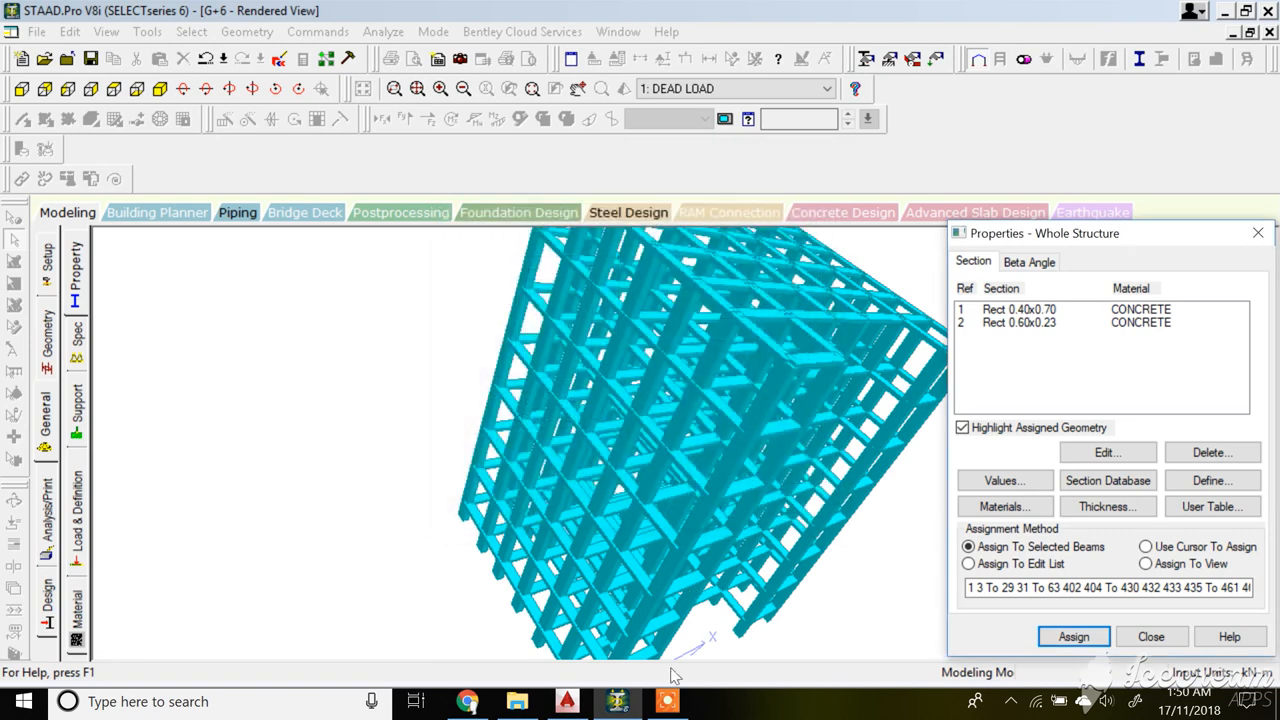
# - Select the whole structure and render it in a maximized 3D view to examine the orientation of the Rect 0.60x0.23 beams
pyautogui.click(667, 701)
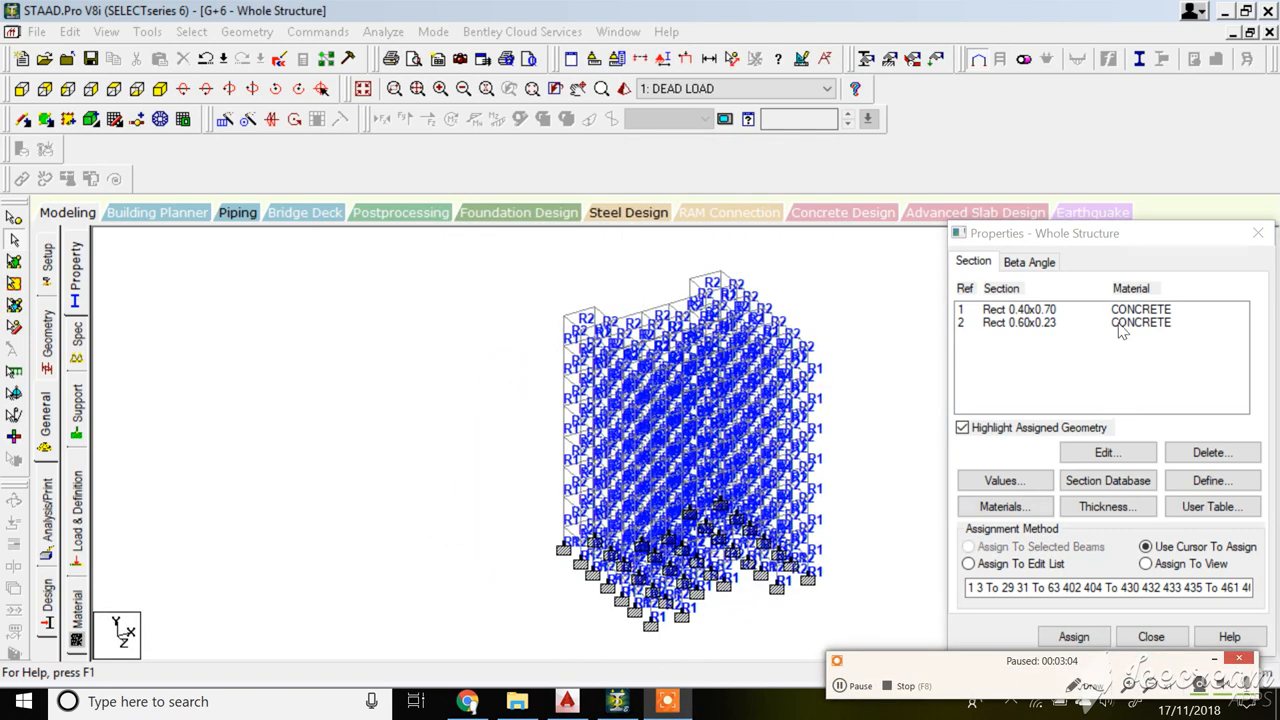
pyautogui.click(1068, 323)
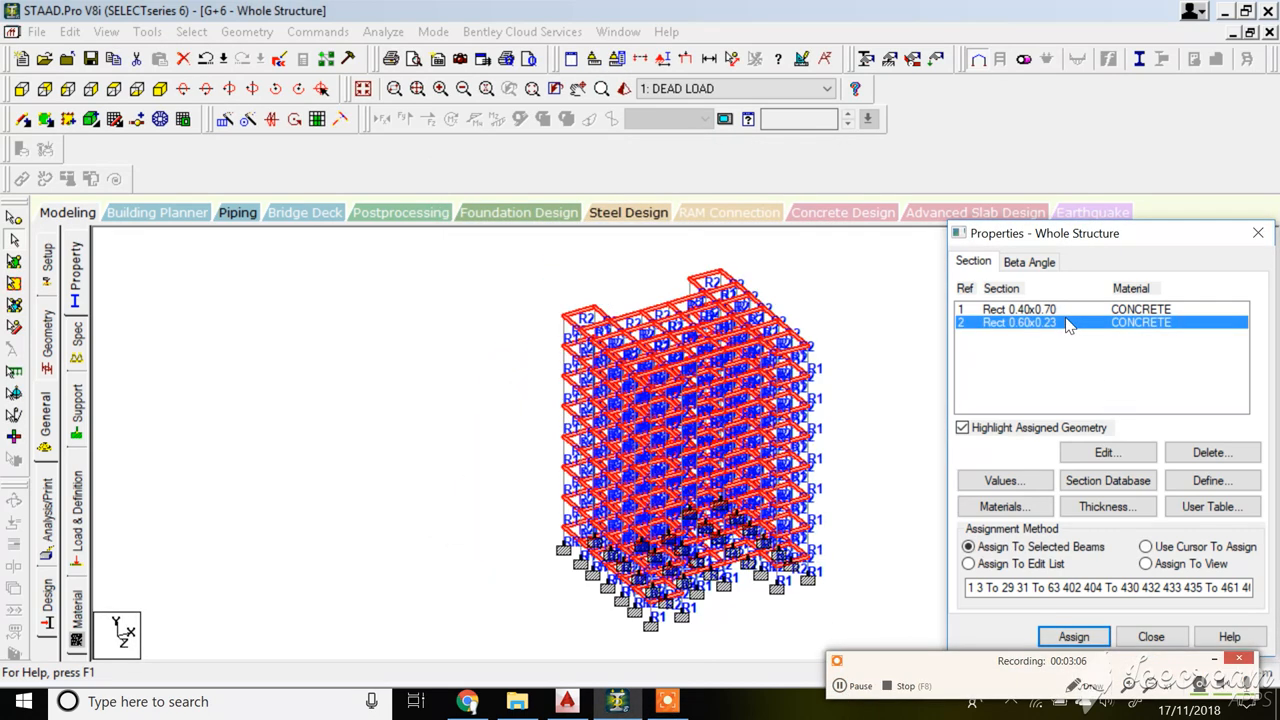
pyautogui.click(848, 594)
pyautogui.moveTo(485, 373); pyautogui.dragTo(386, 262)
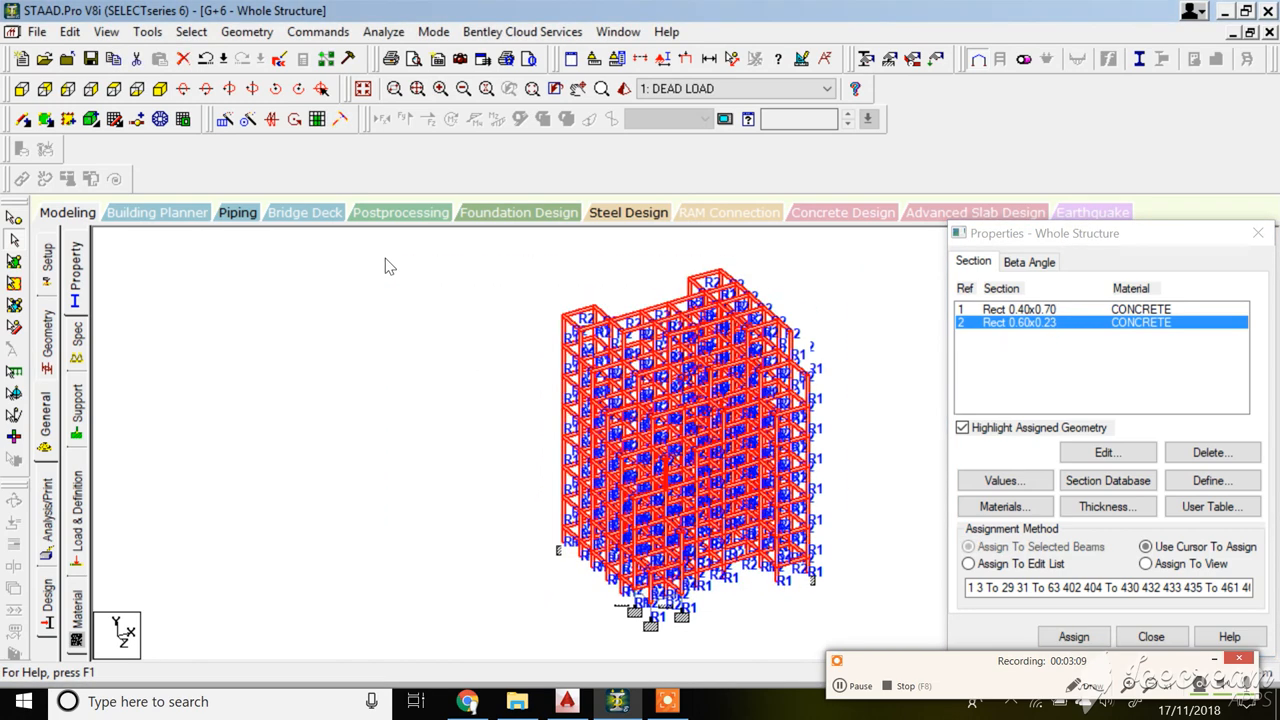
pyautogui.click(626, 89)
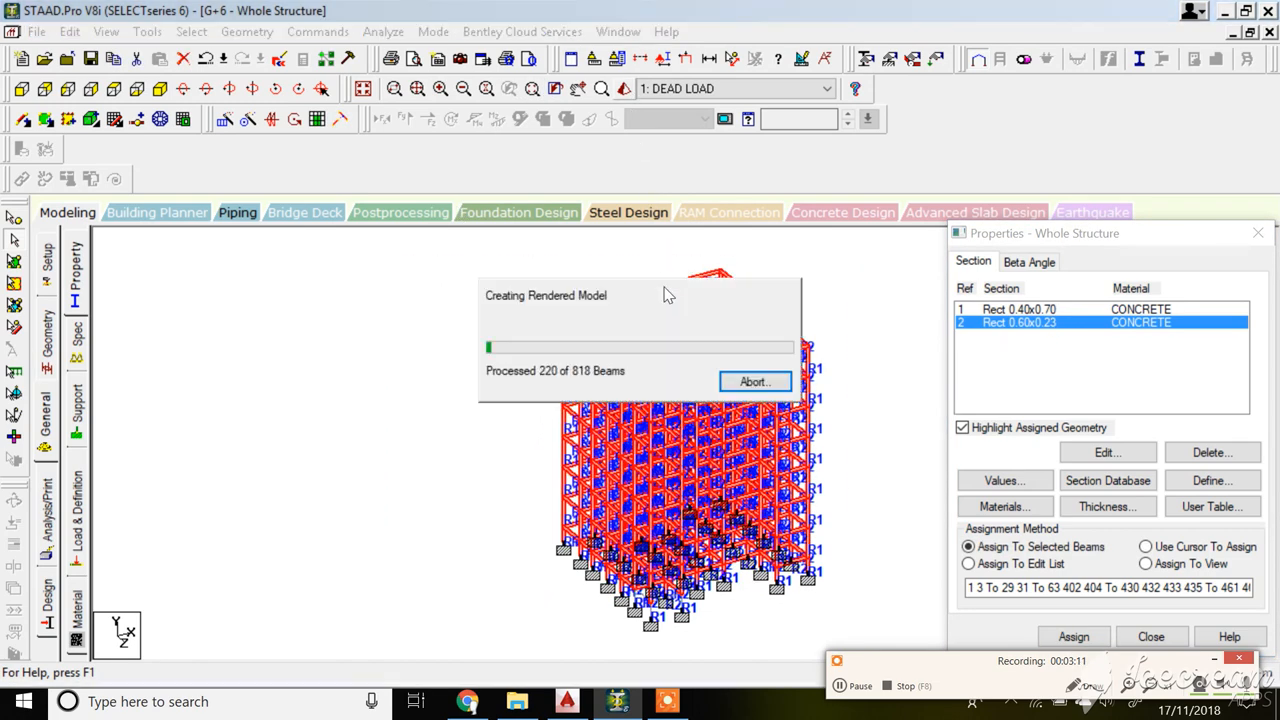
pyautogui.scroll(2, 652, 485)
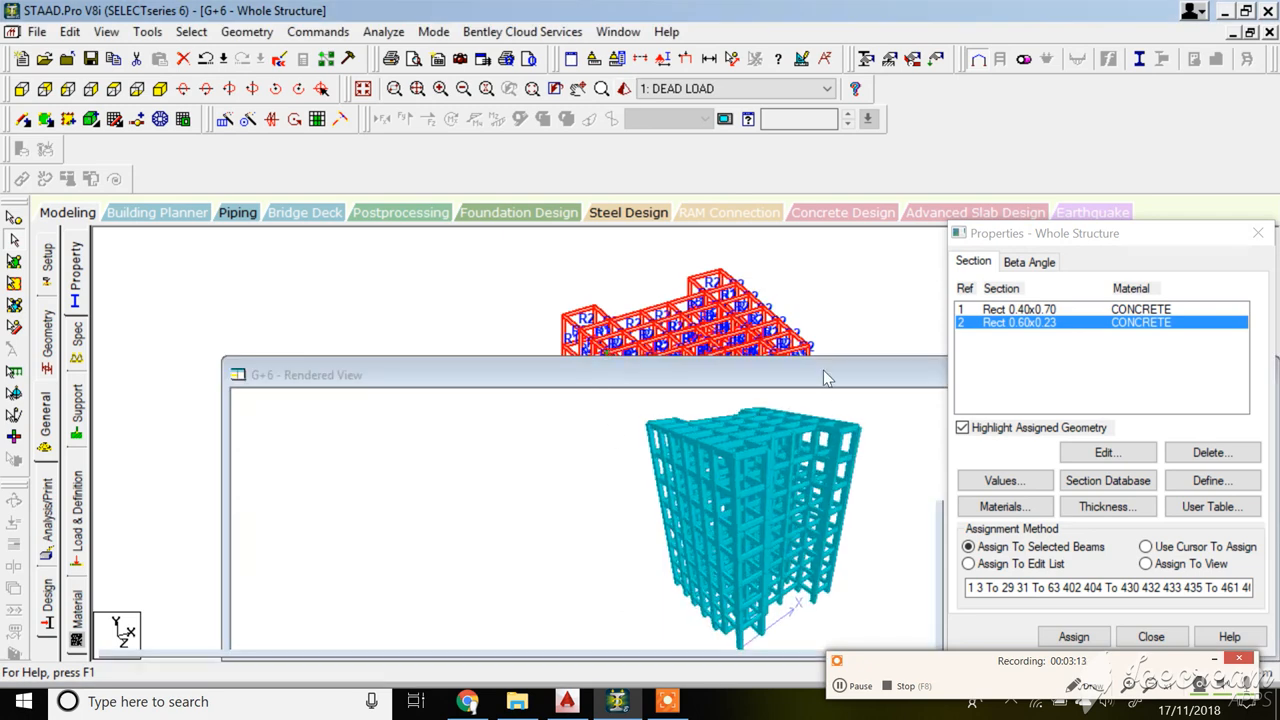
pyautogui.doubleClick(822, 375)
pyautogui.moveTo(678, 306); pyautogui.dragTo(466, 432)
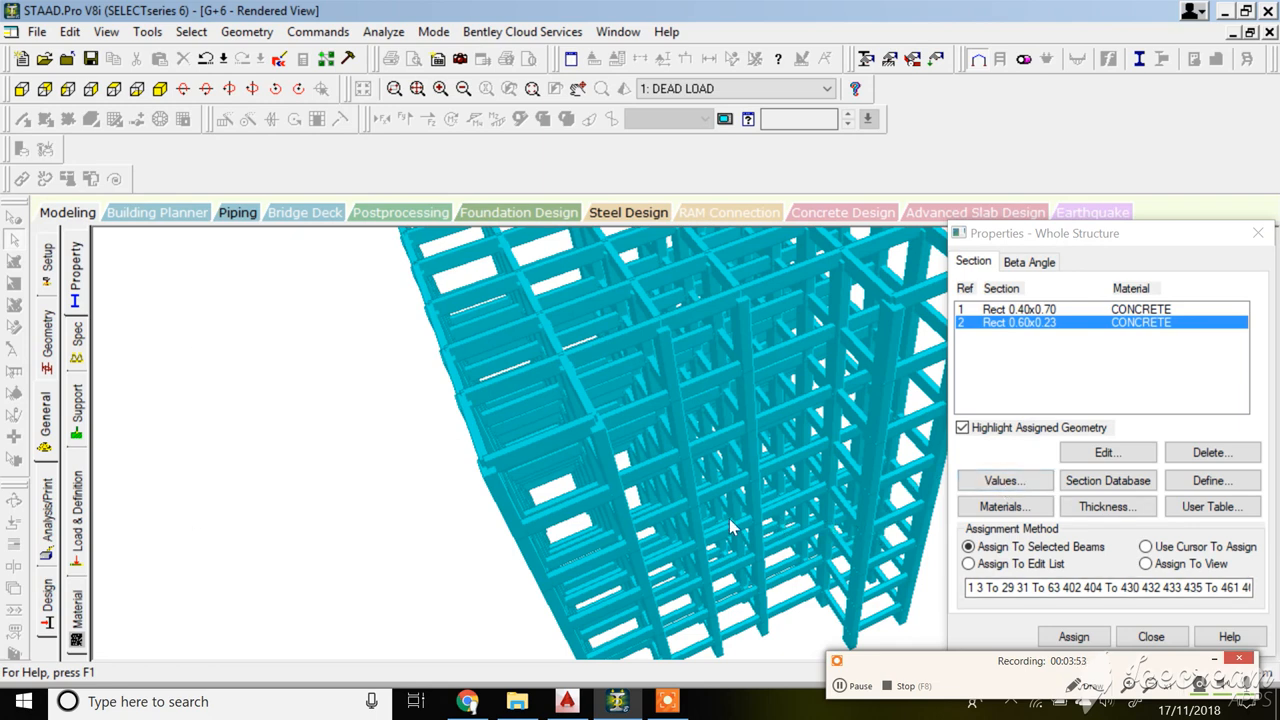
pyautogui.scroll(-1, 583, 528)
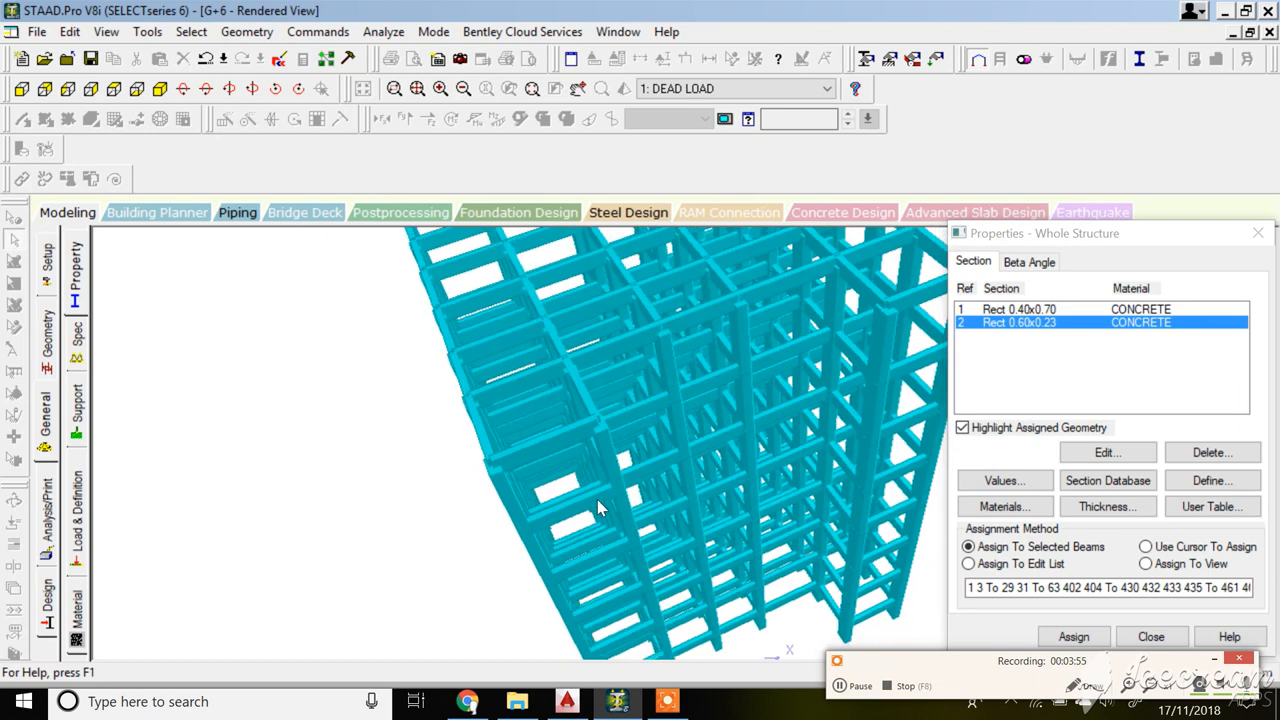
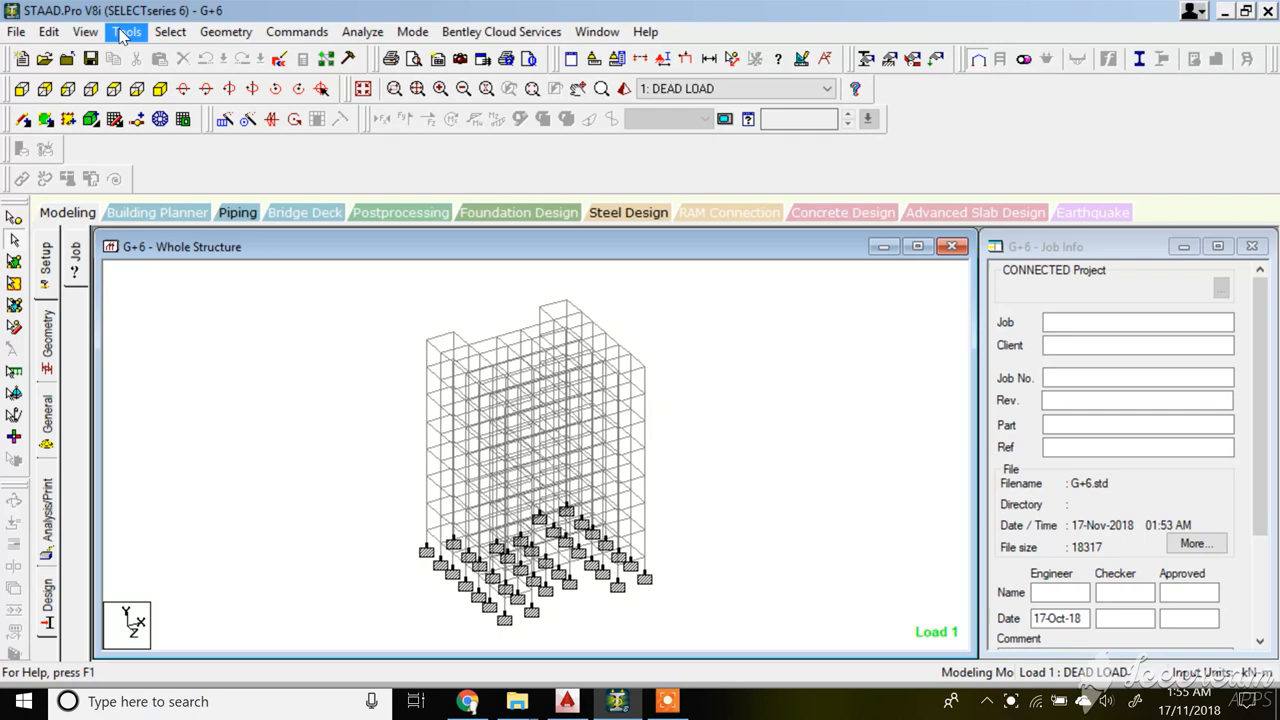
# - Check the model for multiple structures and close the resulting list
pyautogui.click(122, 35)
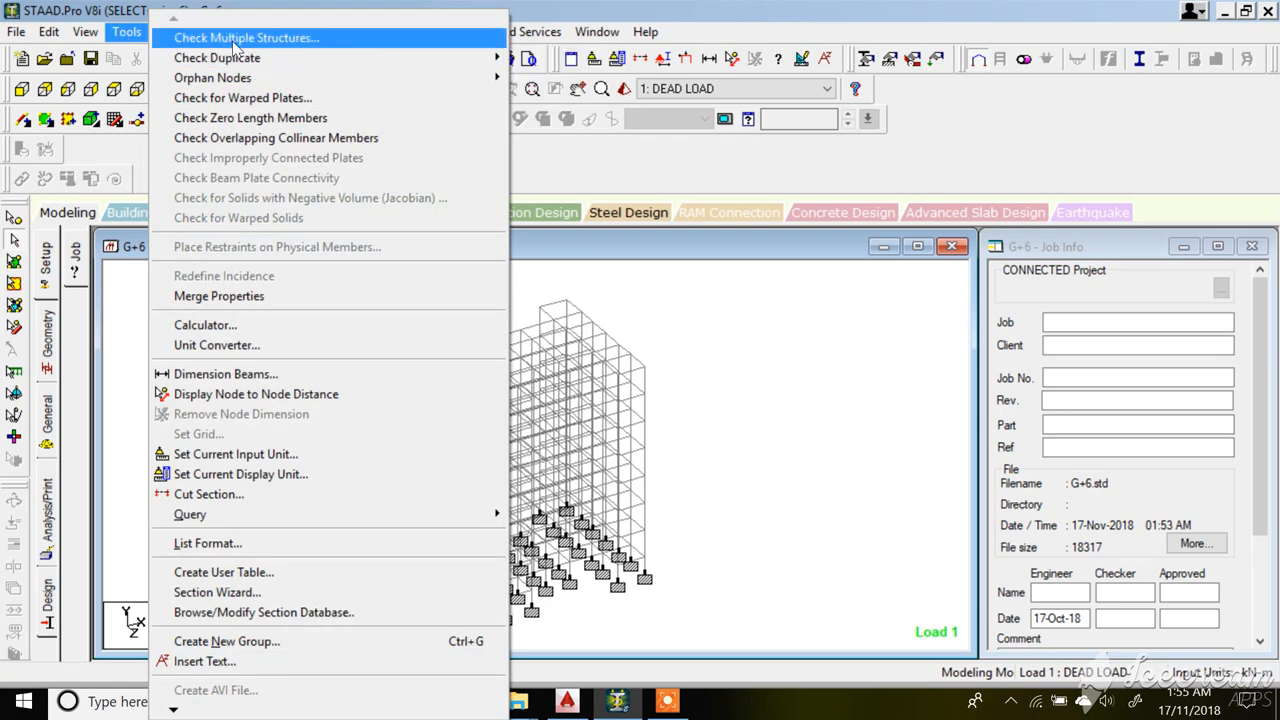
pyautogui.moveTo(247, 63)
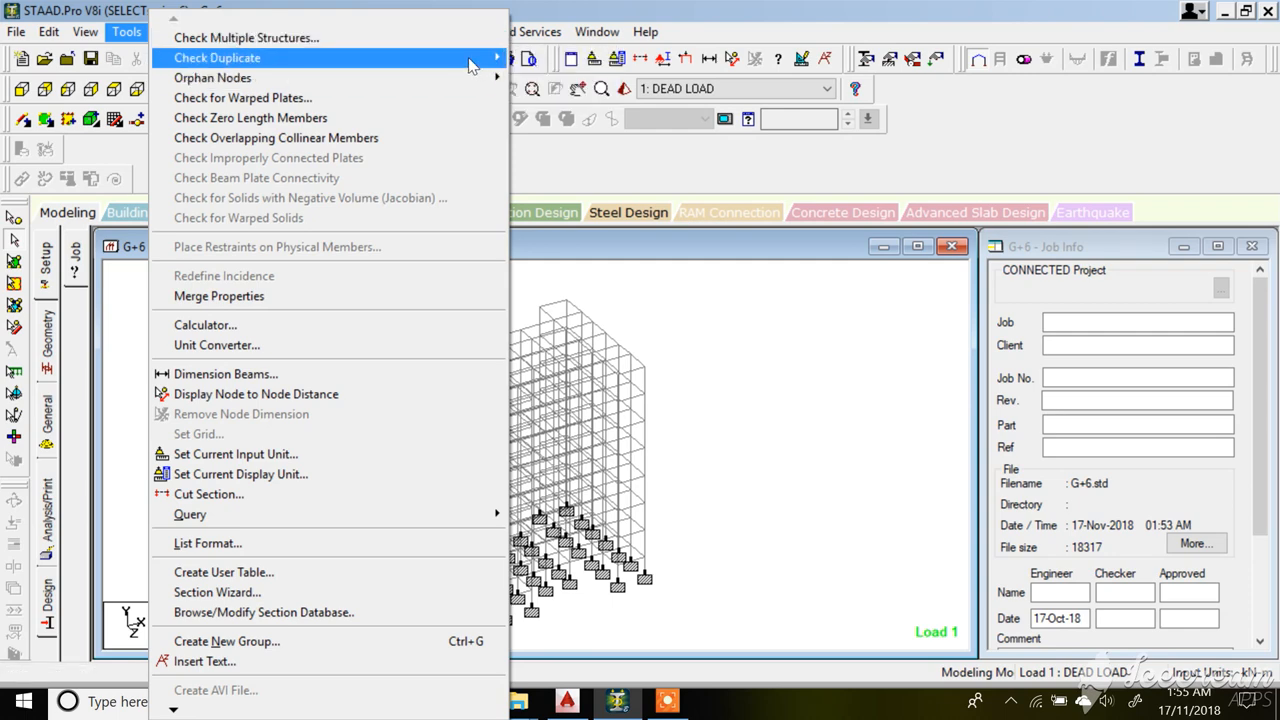
pyautogui.moveTo(474, 66)
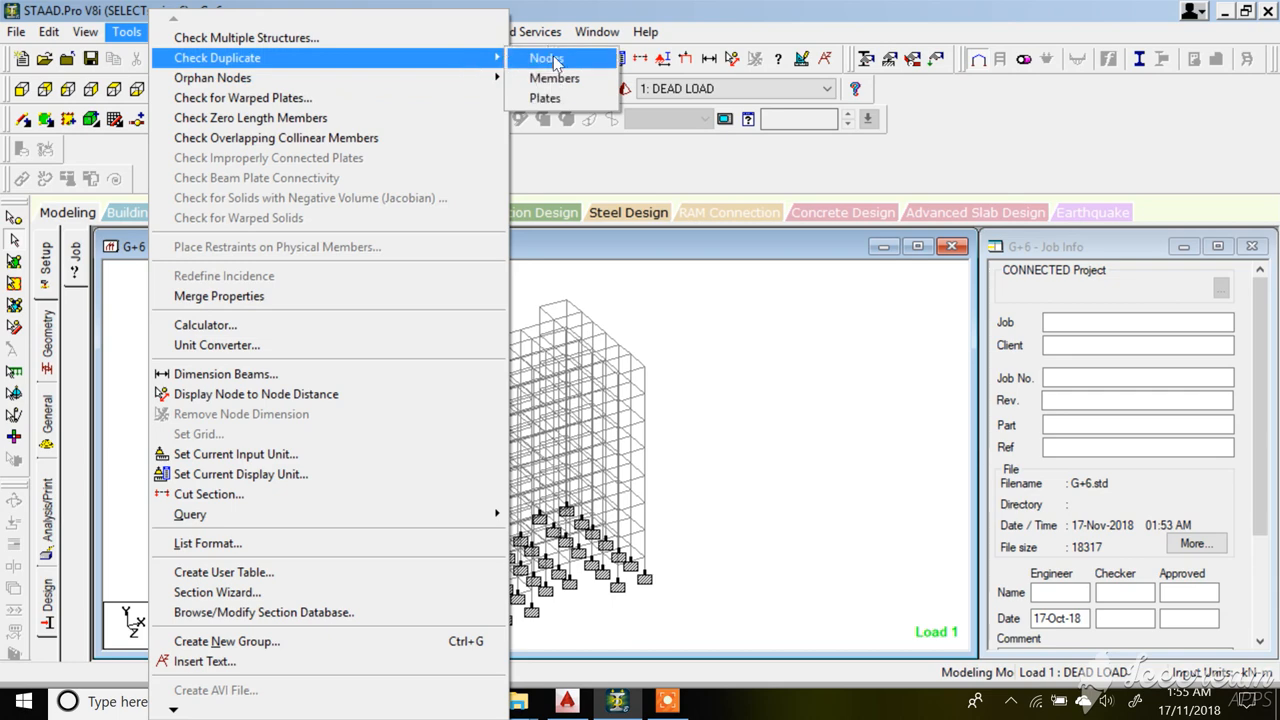
pyautogui.click(324, 37)
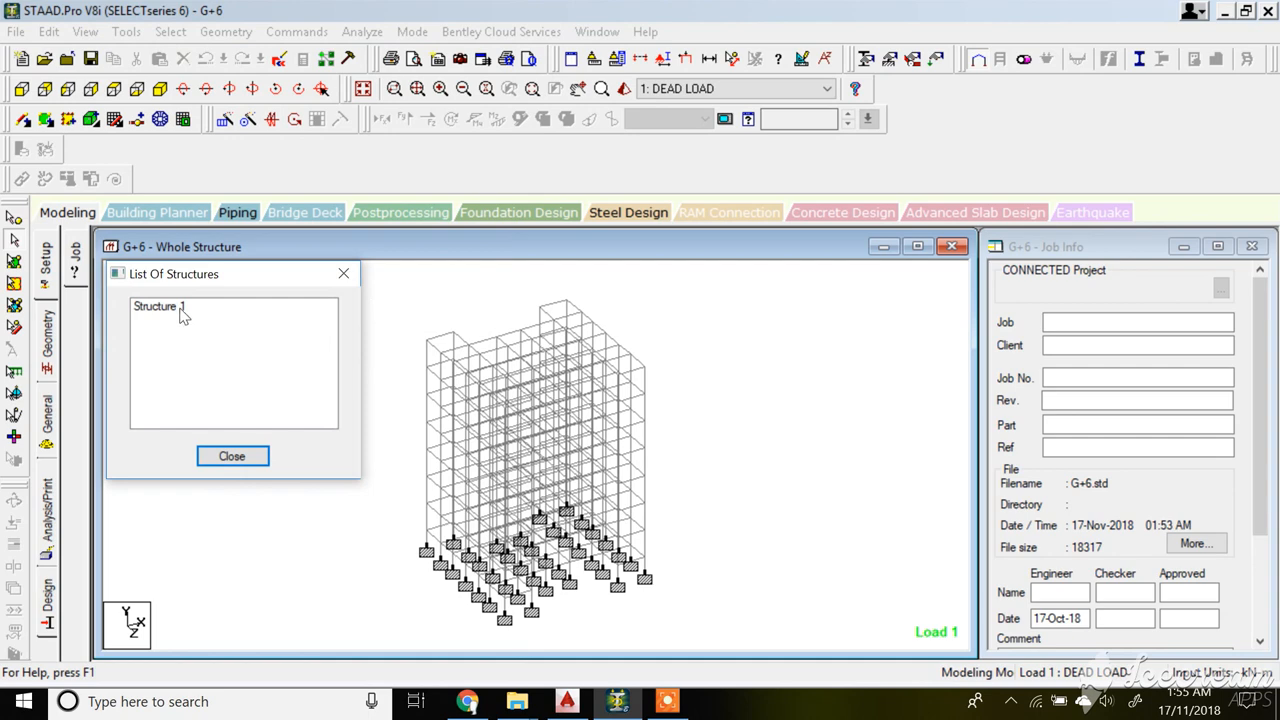
pyautogui.click(236, 455)
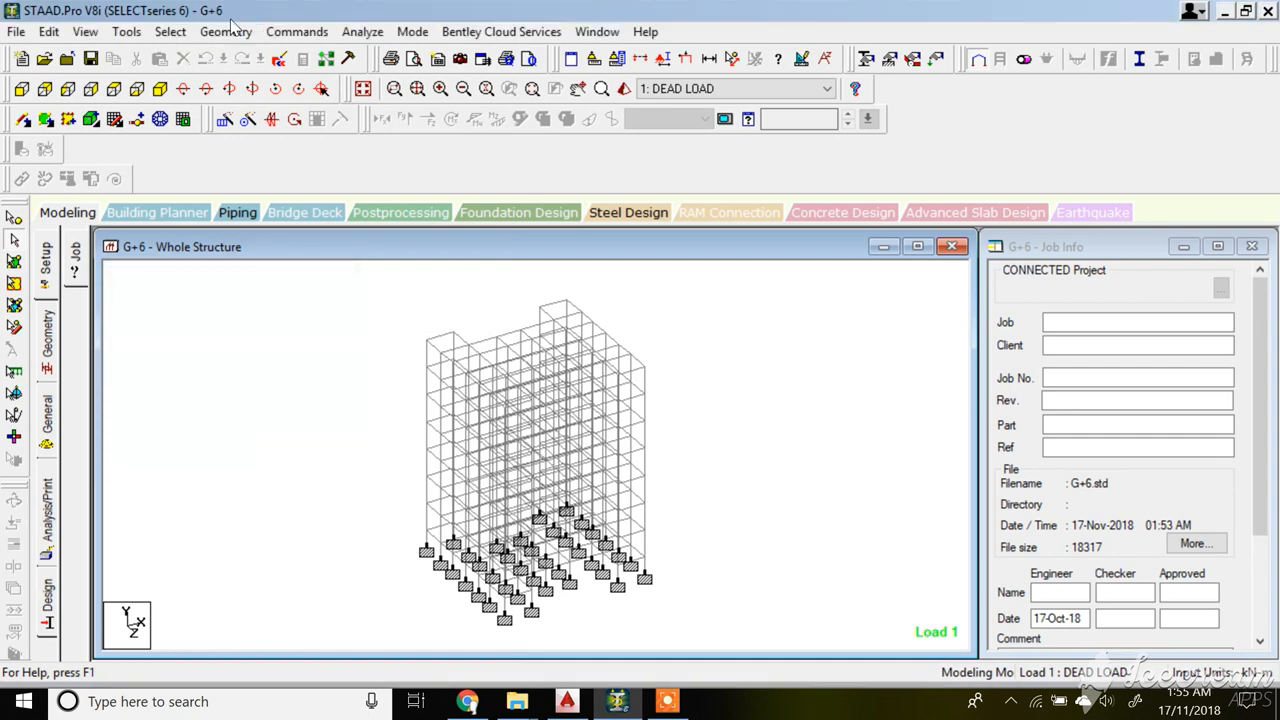
# - Check the model for duplicate nodes with a tolerance of 0 m and dismiss the result
pyautogui.click(126, 33)
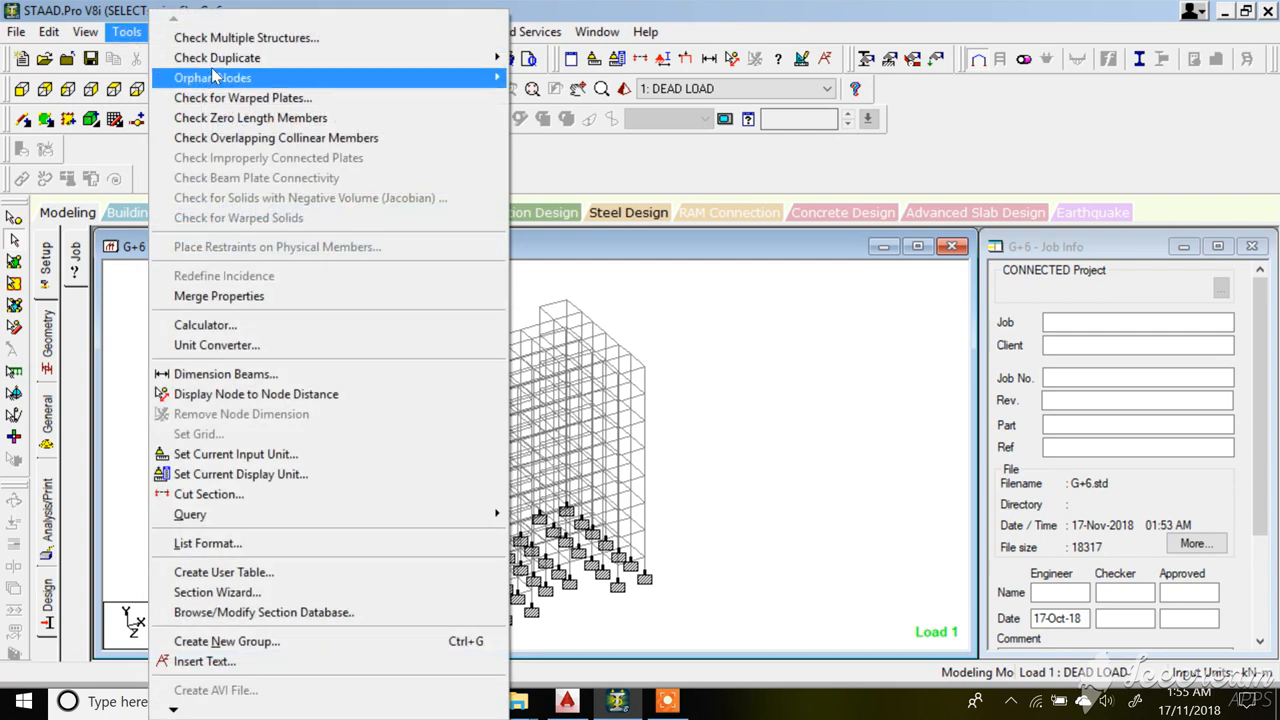
pyautogui.moveTo(480, 58)
pyautogui.click(530, 59)
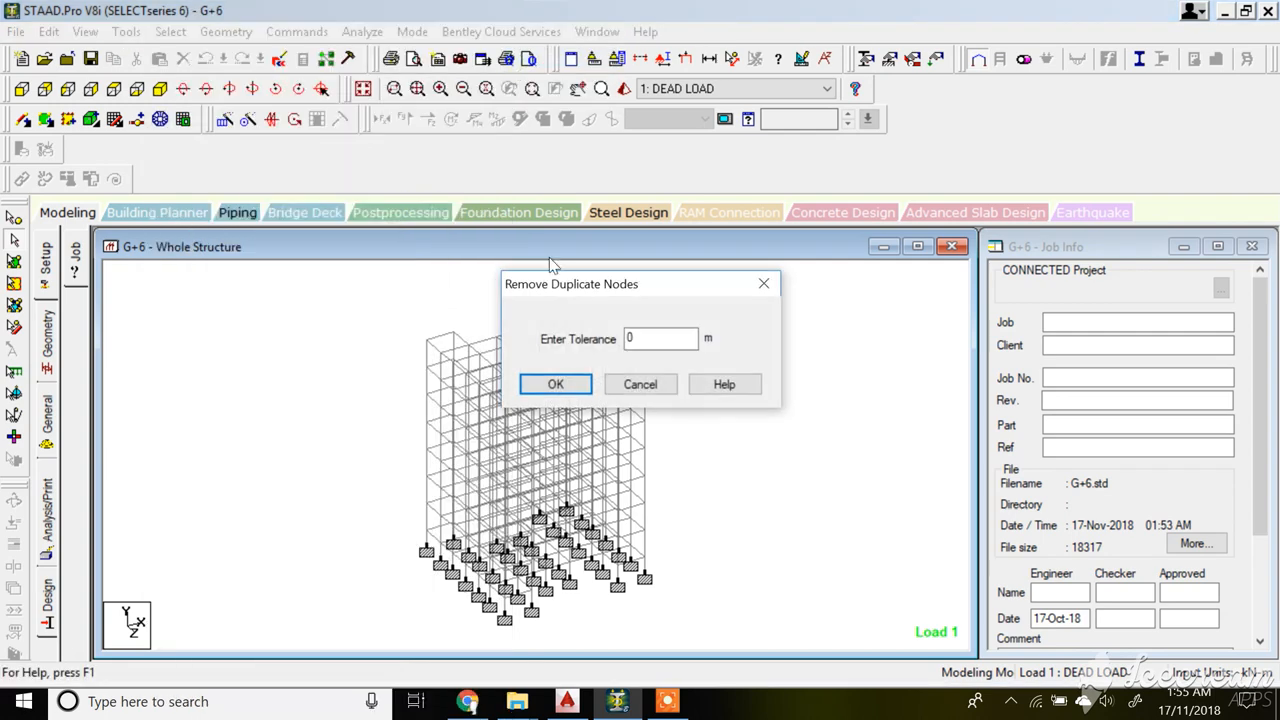
pyautogui.click(556, 386)
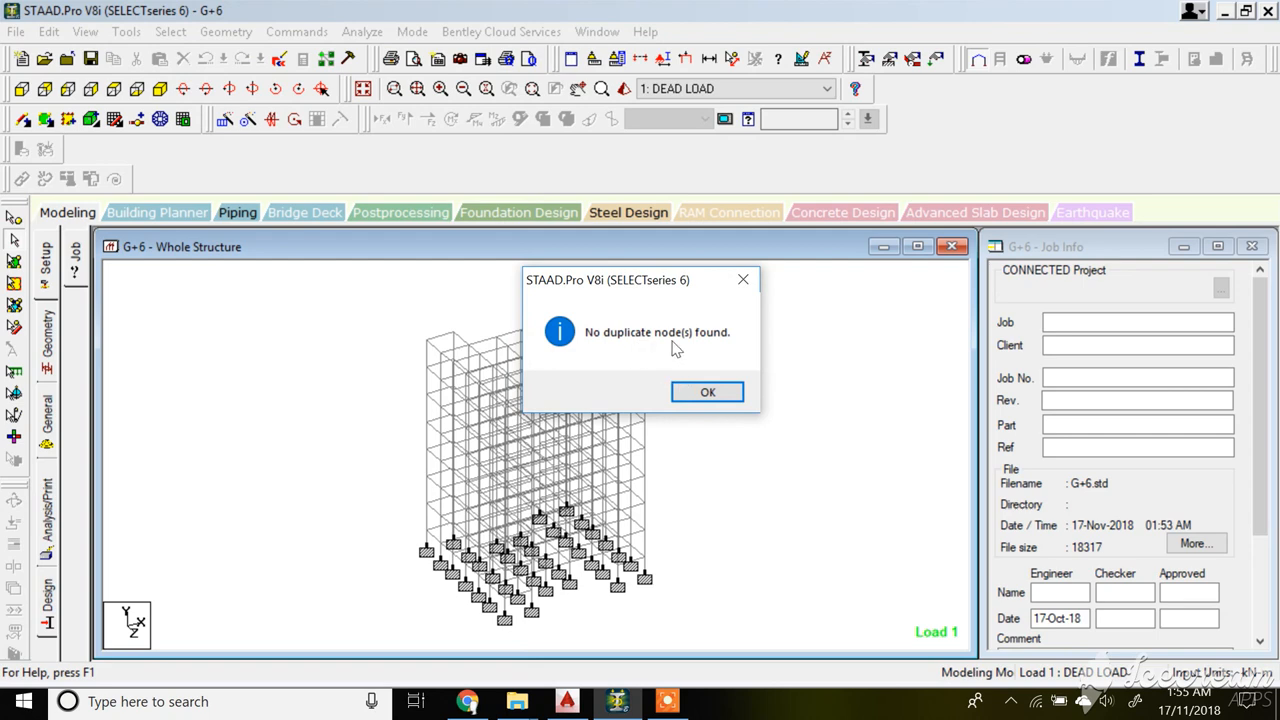
pyautogui.click(705, 393)
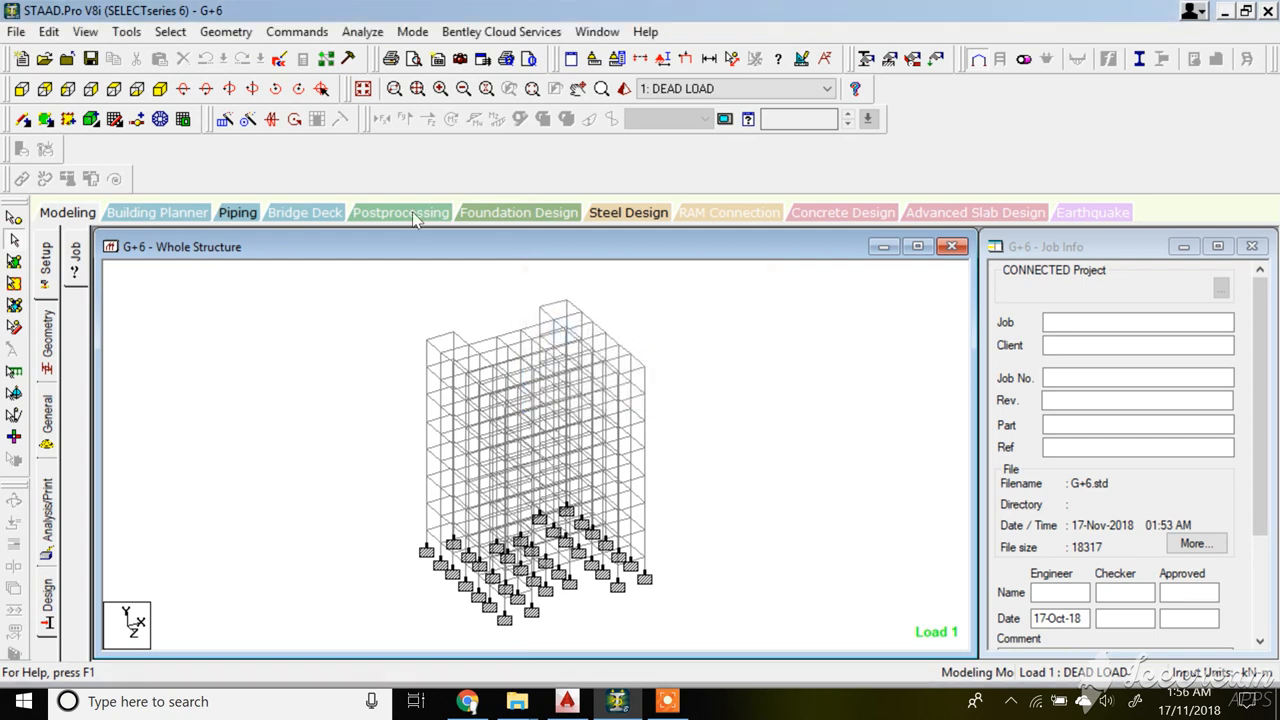
# - Check the model for duplicate members and merge the beam pair 64 and 98, keeping member 64
pyautogui.click(130, 33)
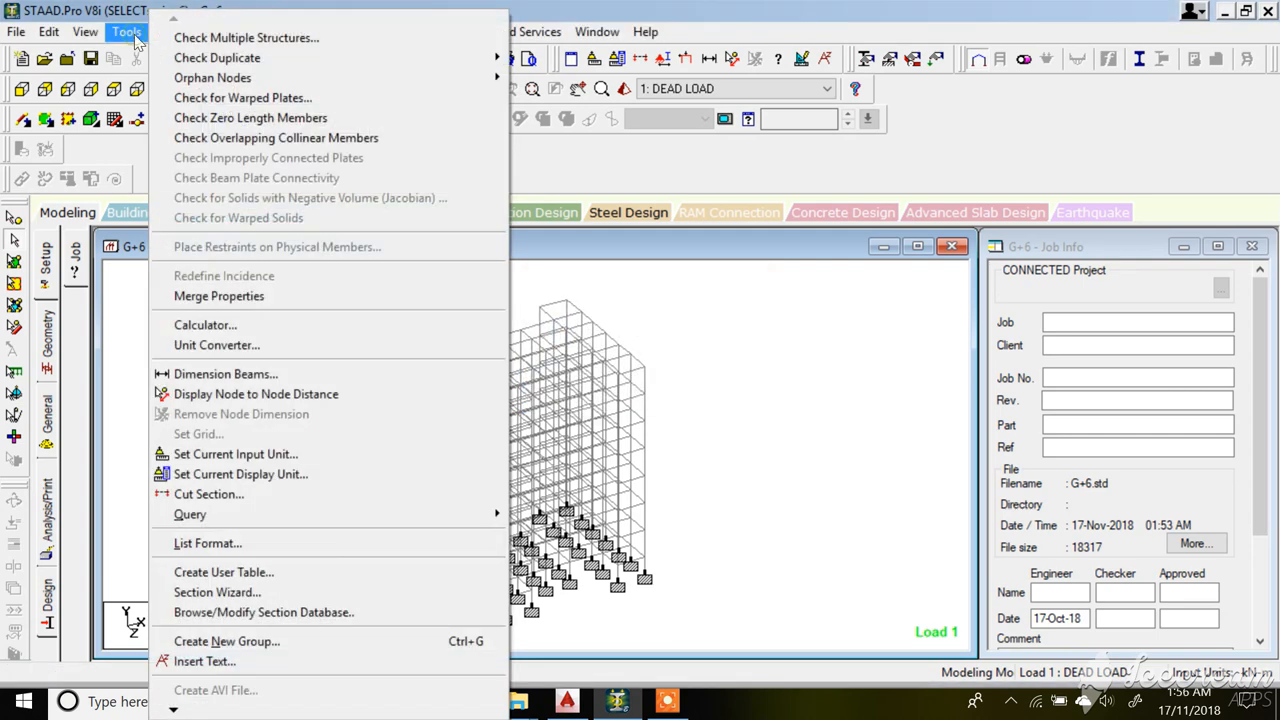
pyautogui.moveTo(338, 62)
pyautogui.click(540, 78)
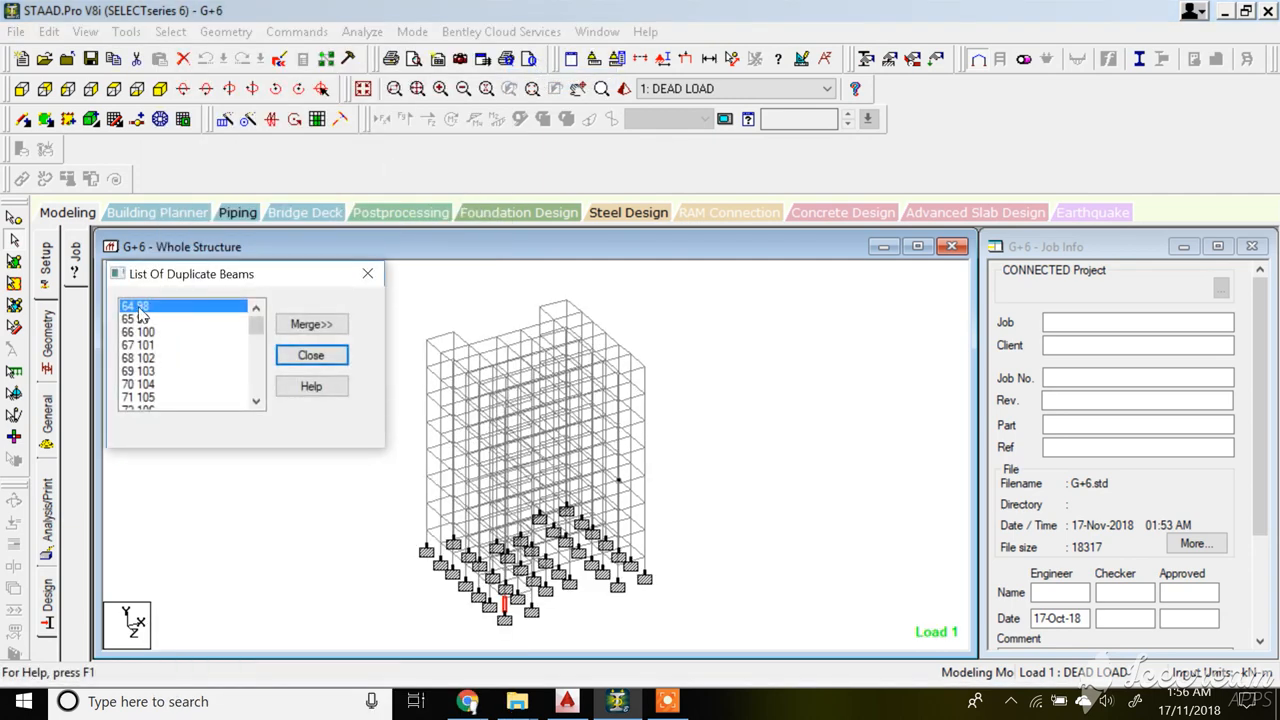
pyautogui.moveTo(257, 330)
pyautogui.mouseDown()
pyautogui.moveTo(262, 412)
pyautogui.moveTo(257, 316)
pyautogui.mouseUp()
pyautogui.click(304, 326)
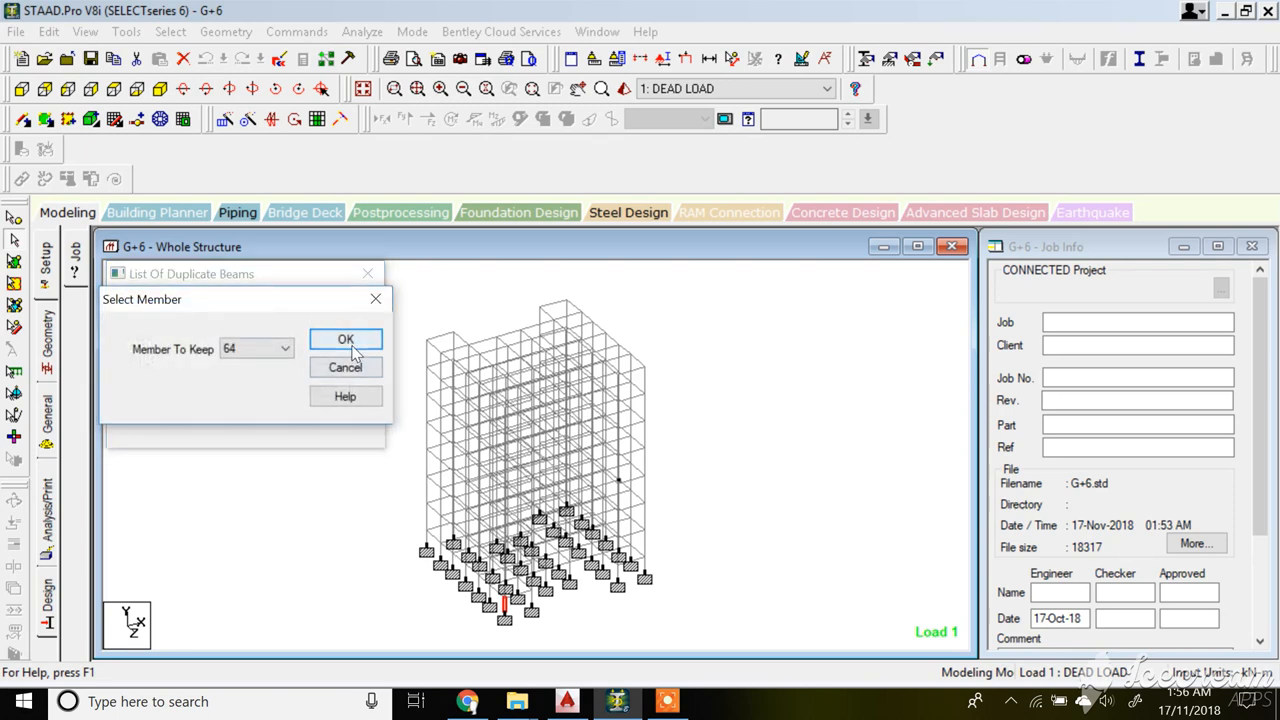
pyautogui.click(348, 340)
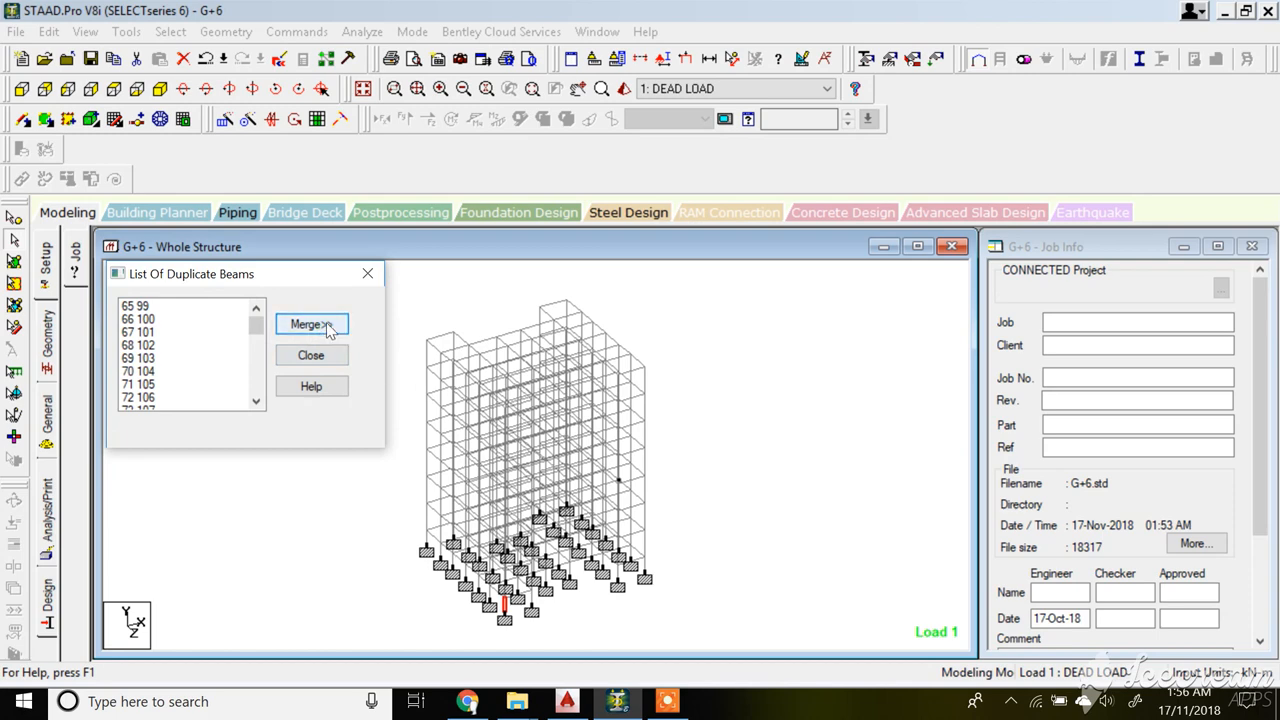
# - Merge the duplicate beam pairs 67/101, 68/102 and 71/105, keeping members 67 and 68 for the first two pairs
pyautogui.click(294, 326)
pyautogui.moveTo(260, 325)
pyautogui.mouseDown()
pyautogui.moveTo(258, 338)
pyautogui.moveTo(256, 312)
pyautogui.mouseUp()
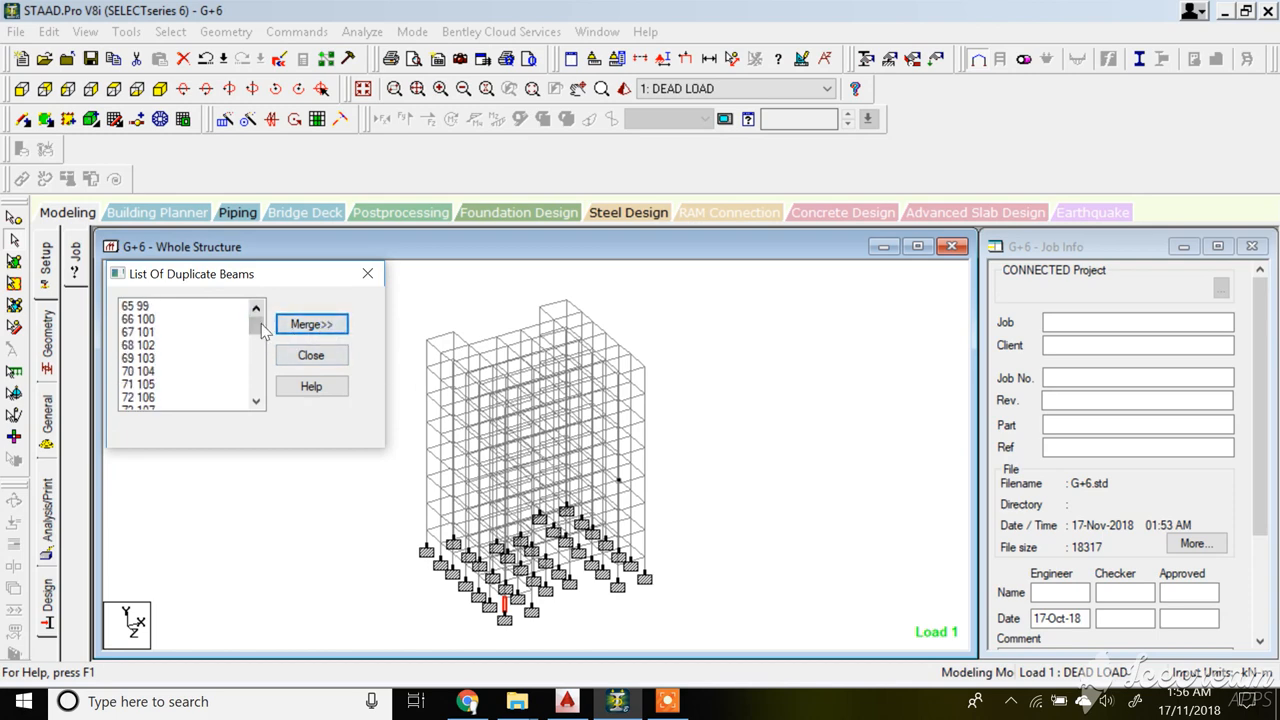
pyautogui.click(667, 701)
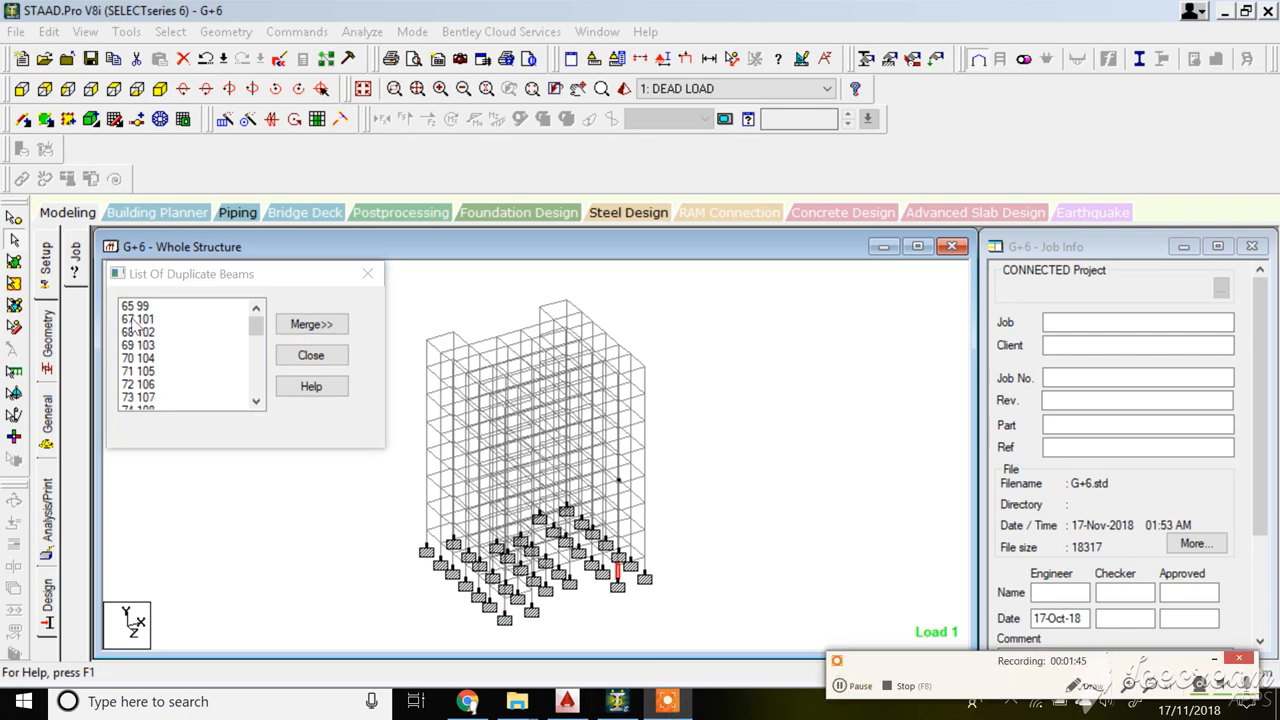
pyautogui.click(311, 326)
pyautogui.click(311, 326)
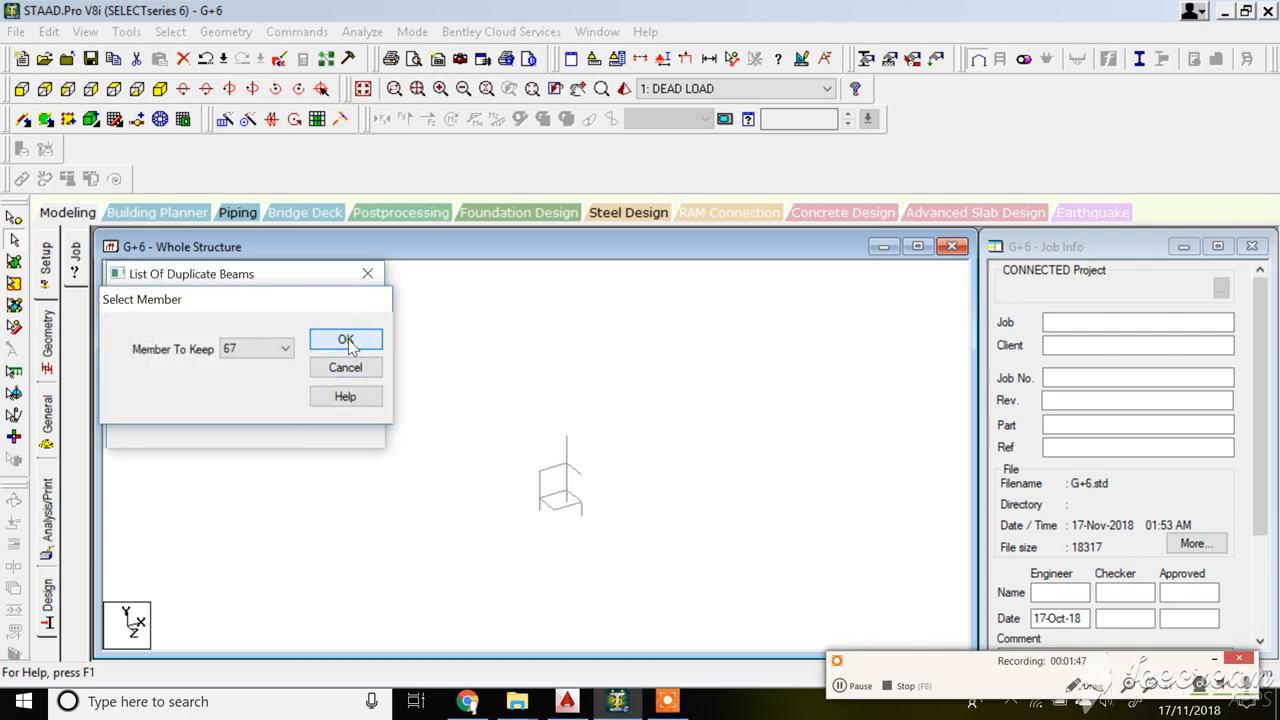
pyautogui.click(337, 337)
pyautogui.click(311, 324)
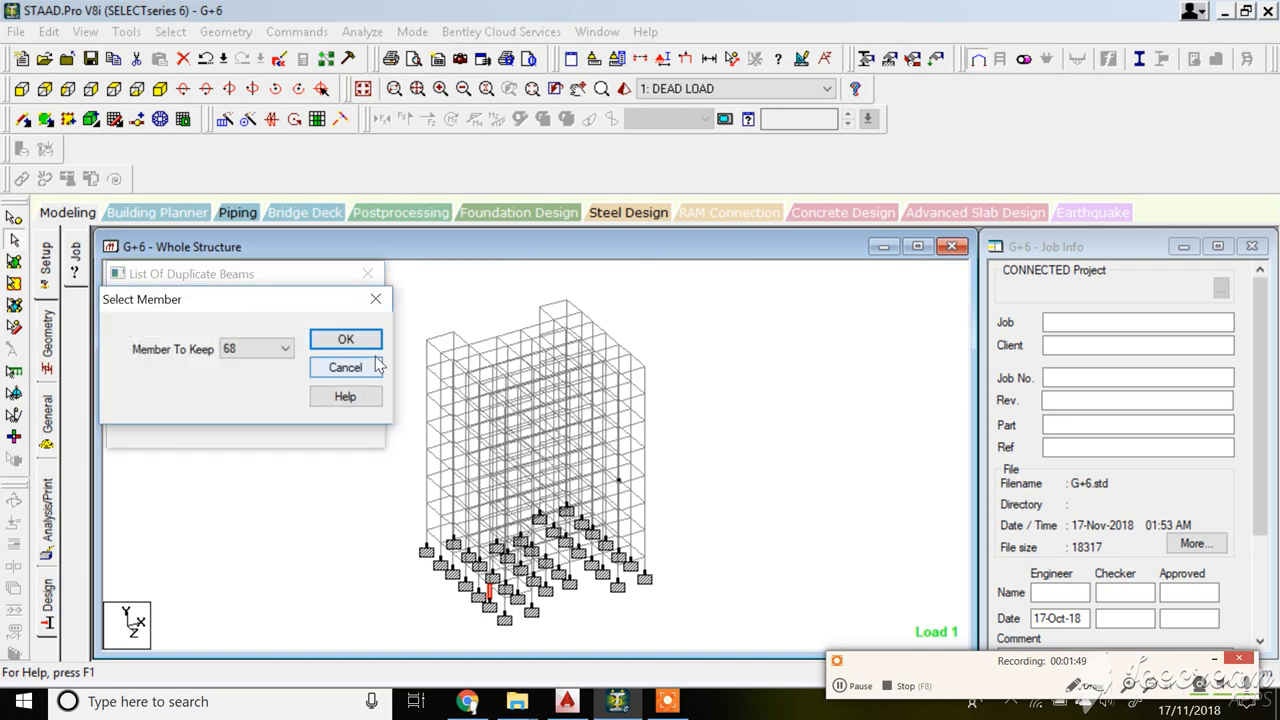
pyautogui.click(345, 340)
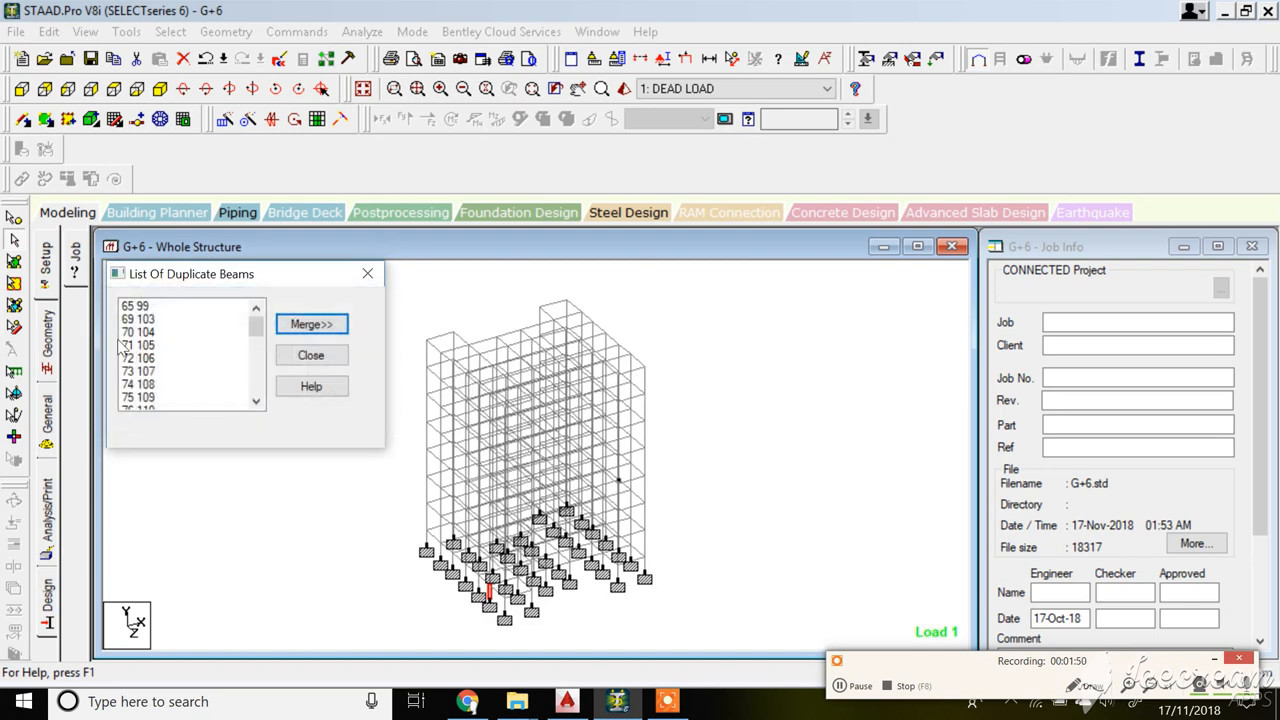
pyautogui.click(311, 324)
pyautogui.click(345, 340)
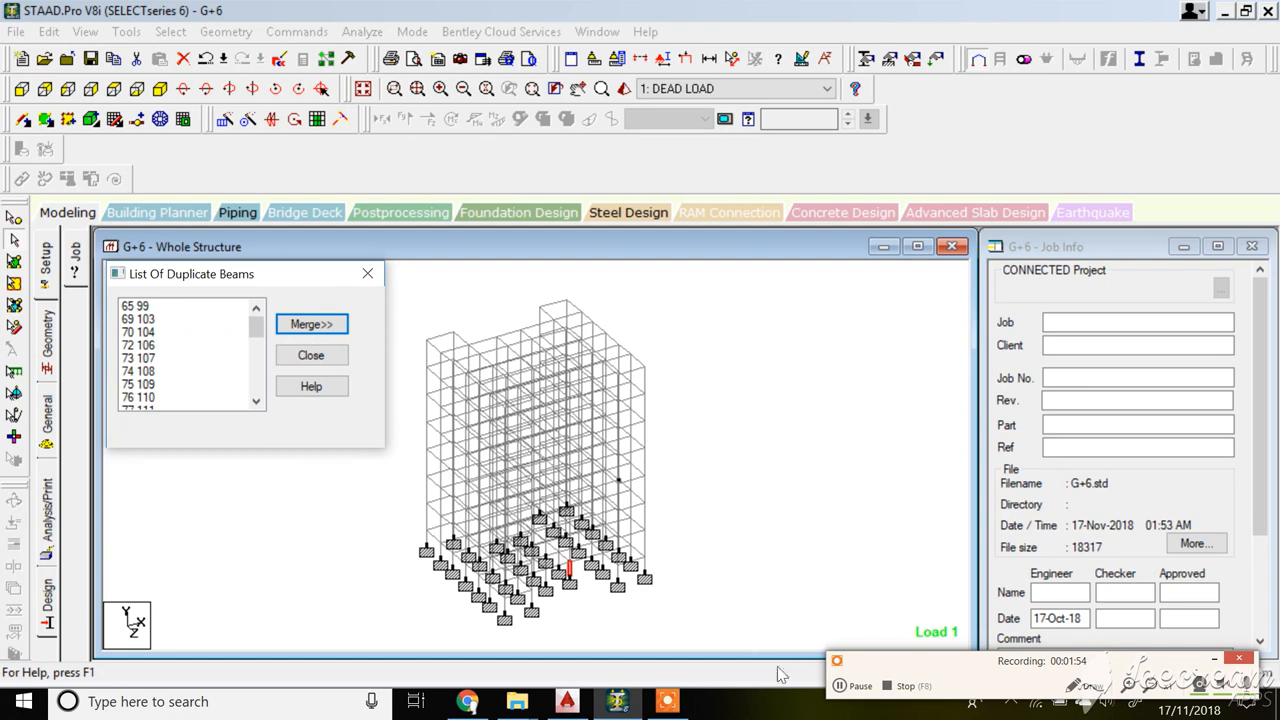
pyautogui.click(840, 685)
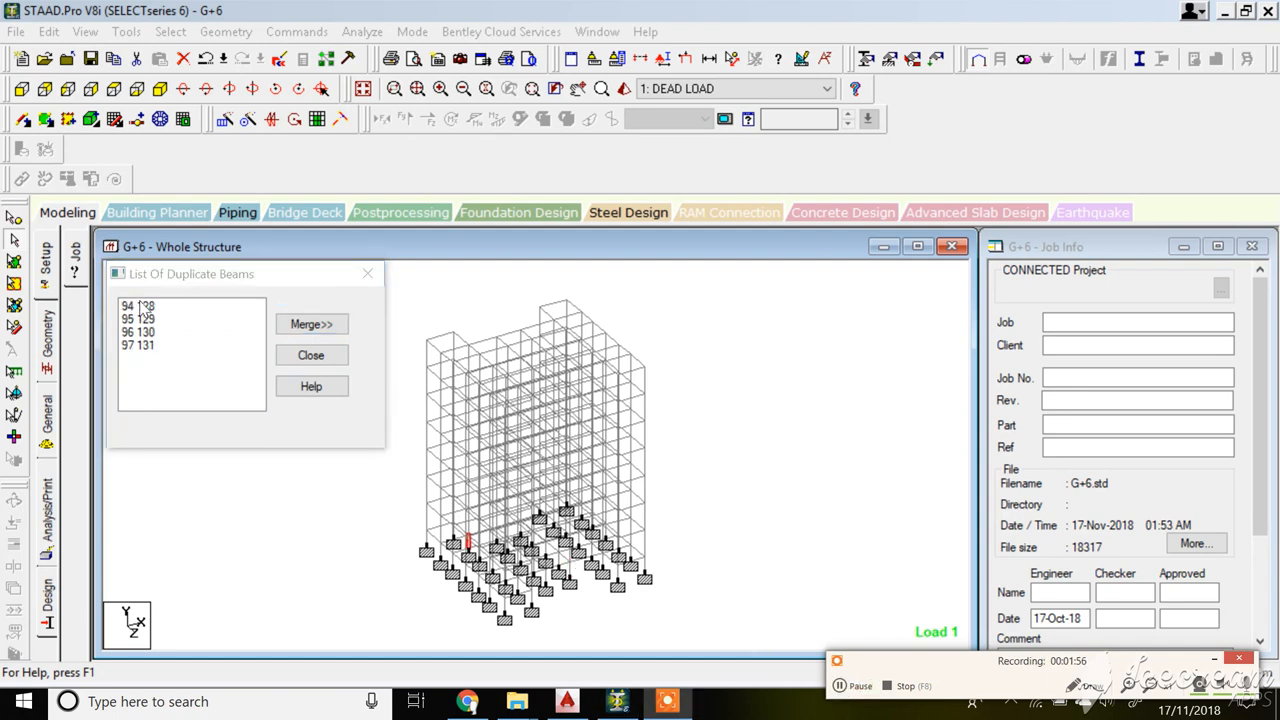
# - Merge the duplicate beam pairs 94/128 and 95/129, keeping member 95 for the second pair
pyautogui.click(140, 306)
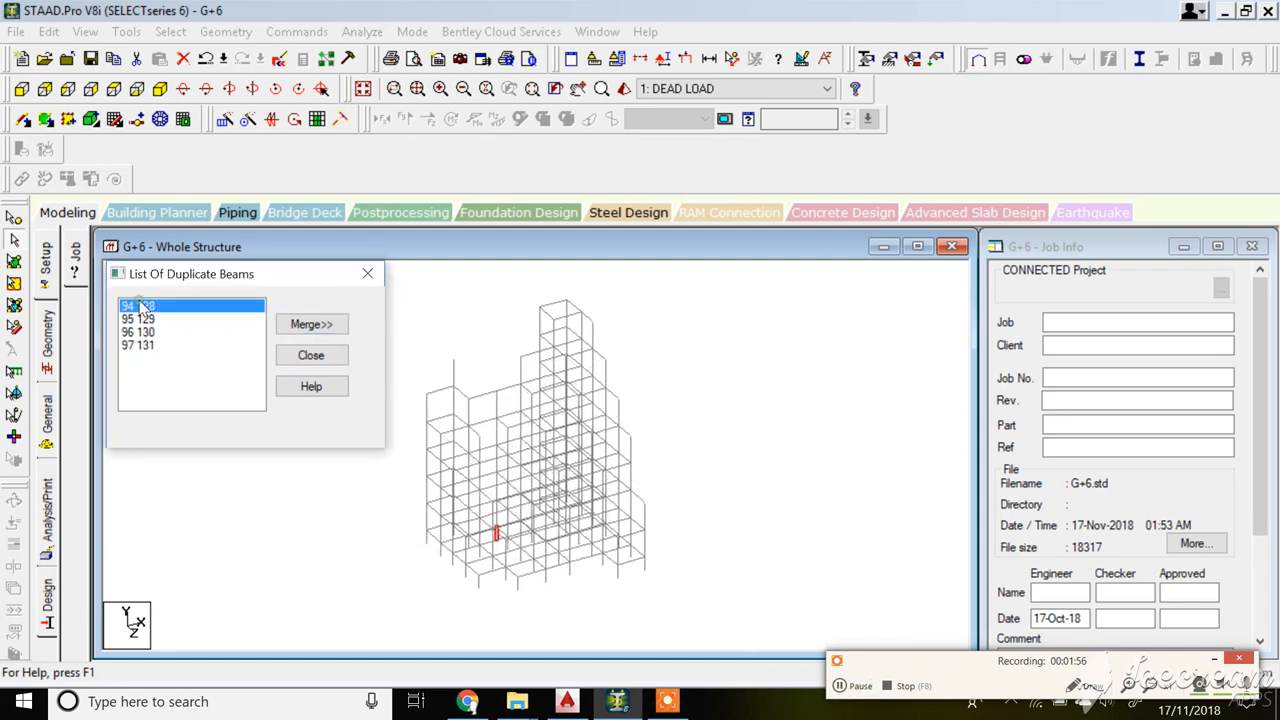
pyautogui.click(308, 324)
pyautogui.click(338, 341)
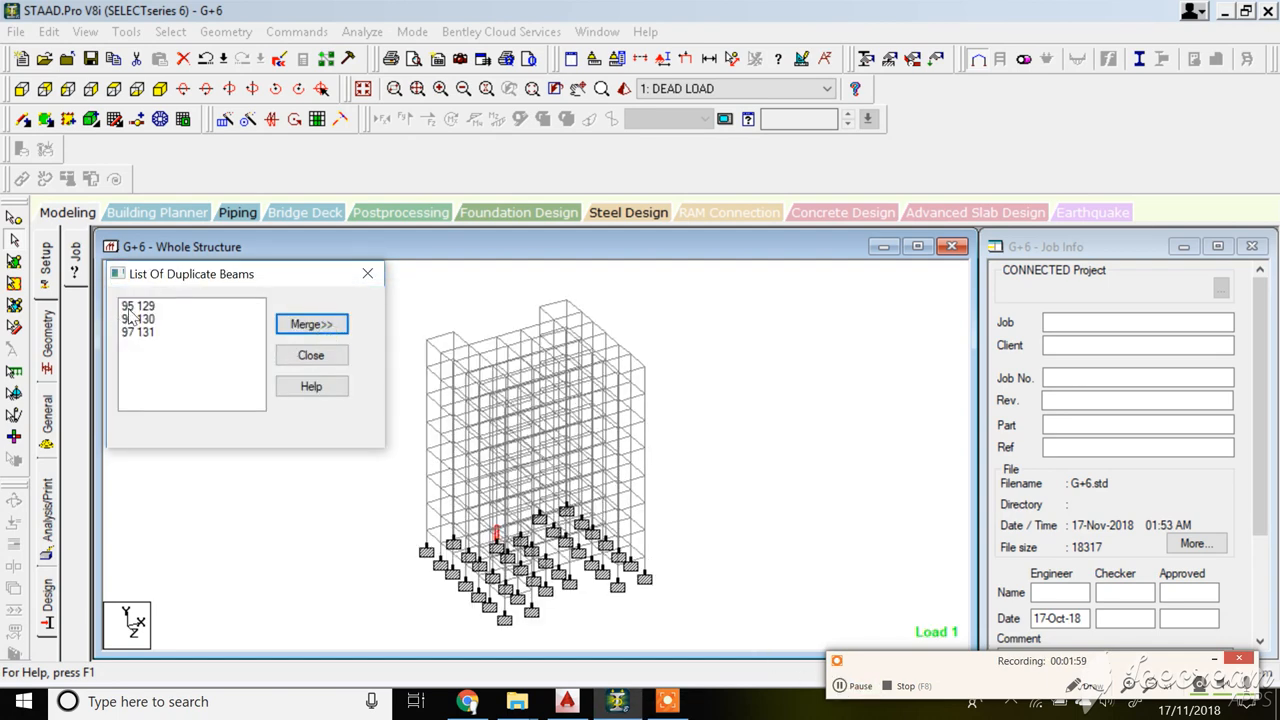
pyautogui.click(138, 306)
pyautogui.click(293, 327)
pyautogui.click(340, 338)
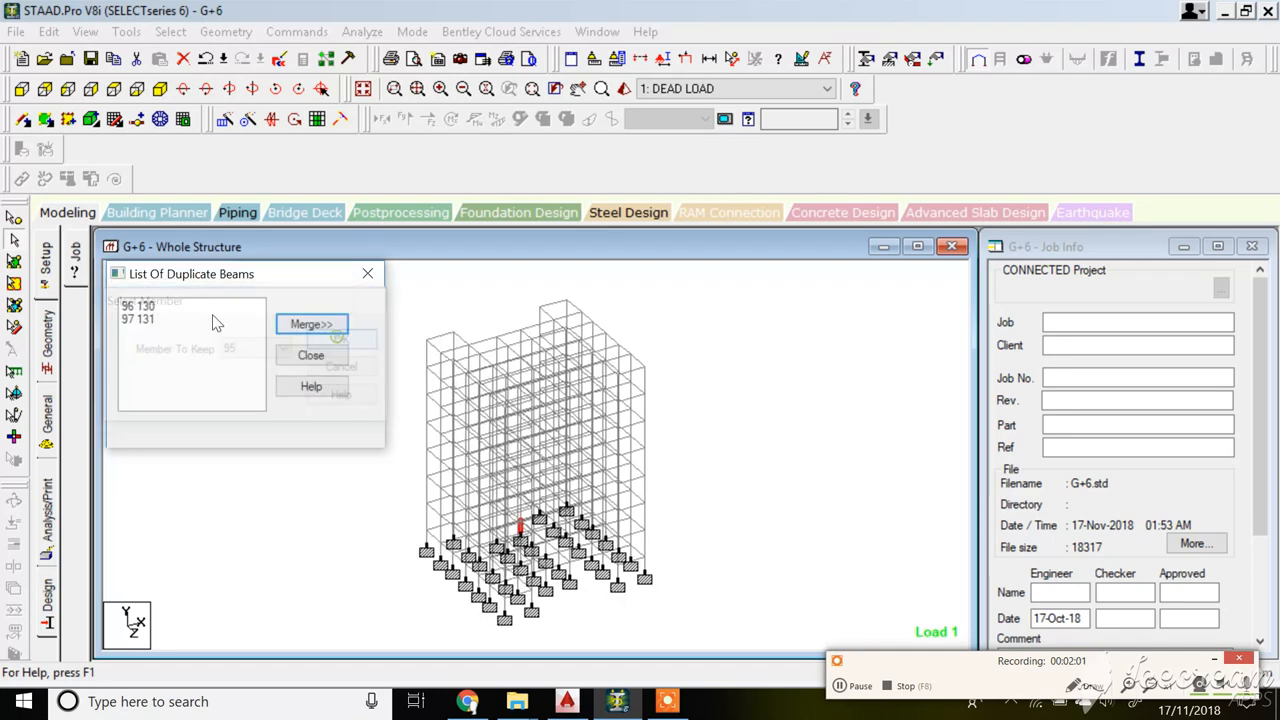
# - Merge the duplicate beam pairs 96/130 and 97/131, keeping members 96 and 97, and close the duplicate beams list
pyautogui.click(318, 330)
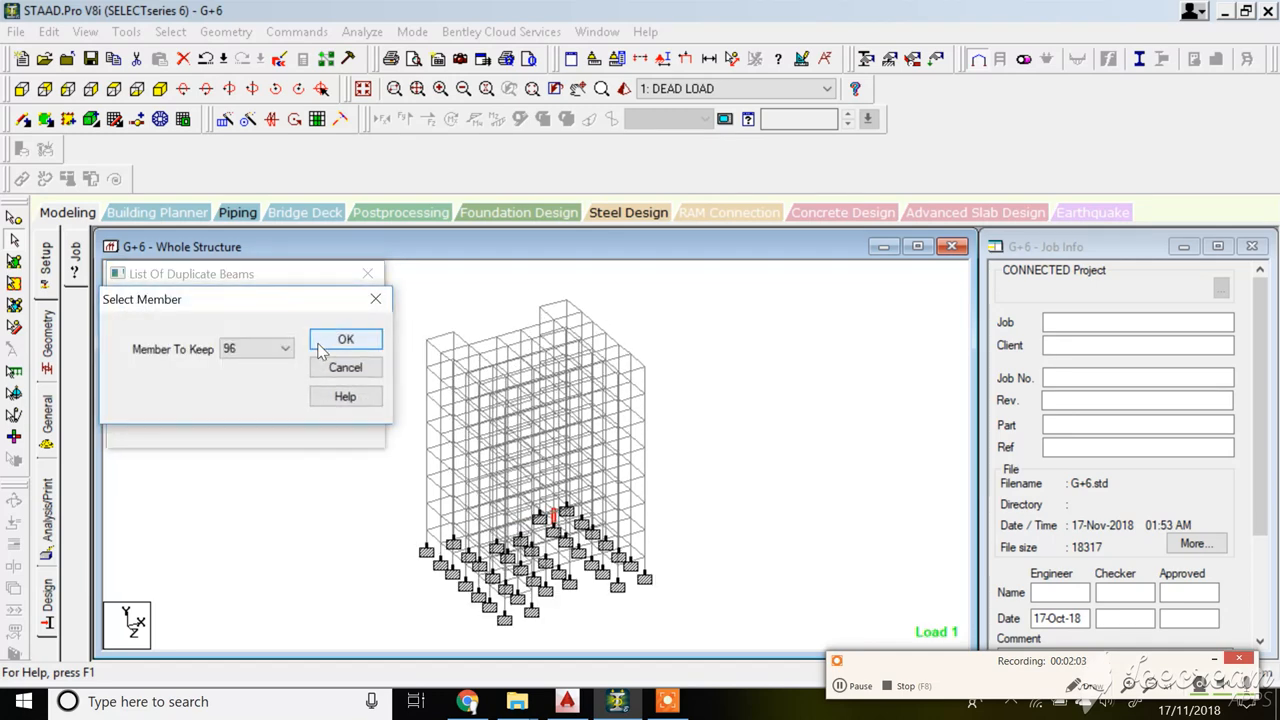
pyautogui.click(338, 340)
pyautogui.click(145, 306)
pyautogui.click(298, 330)
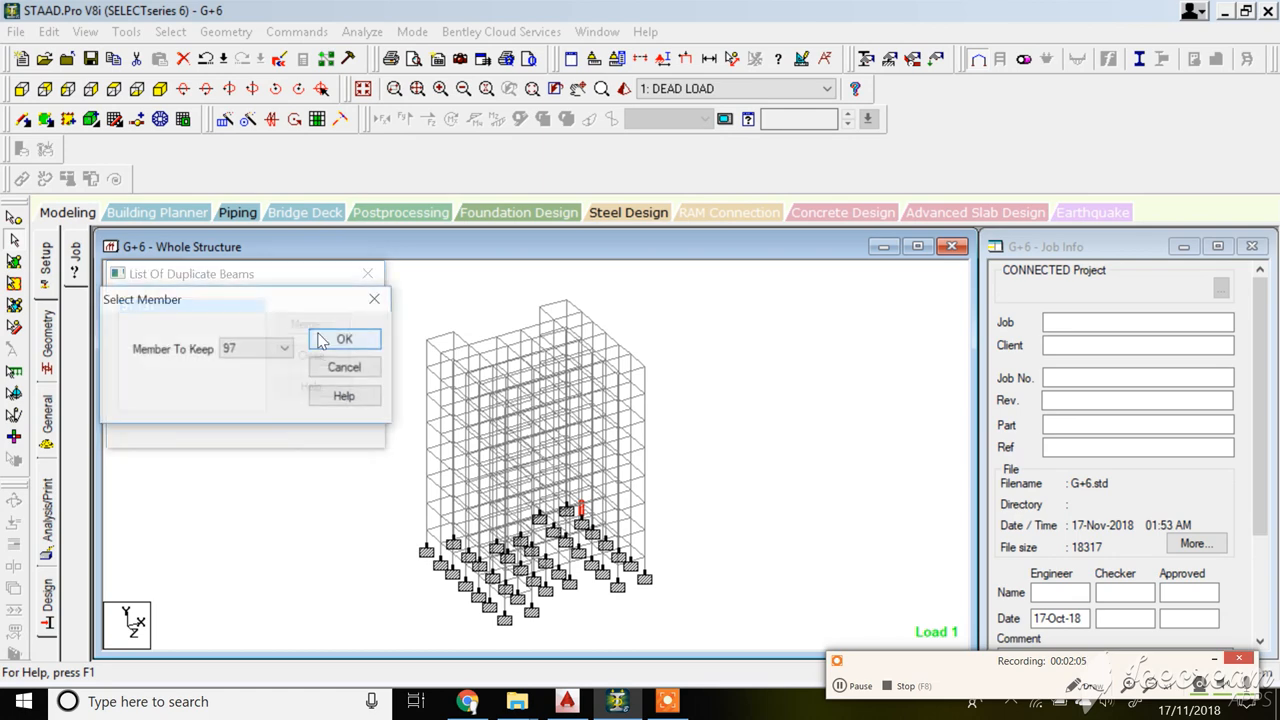
pyautogui.click(356, 340)
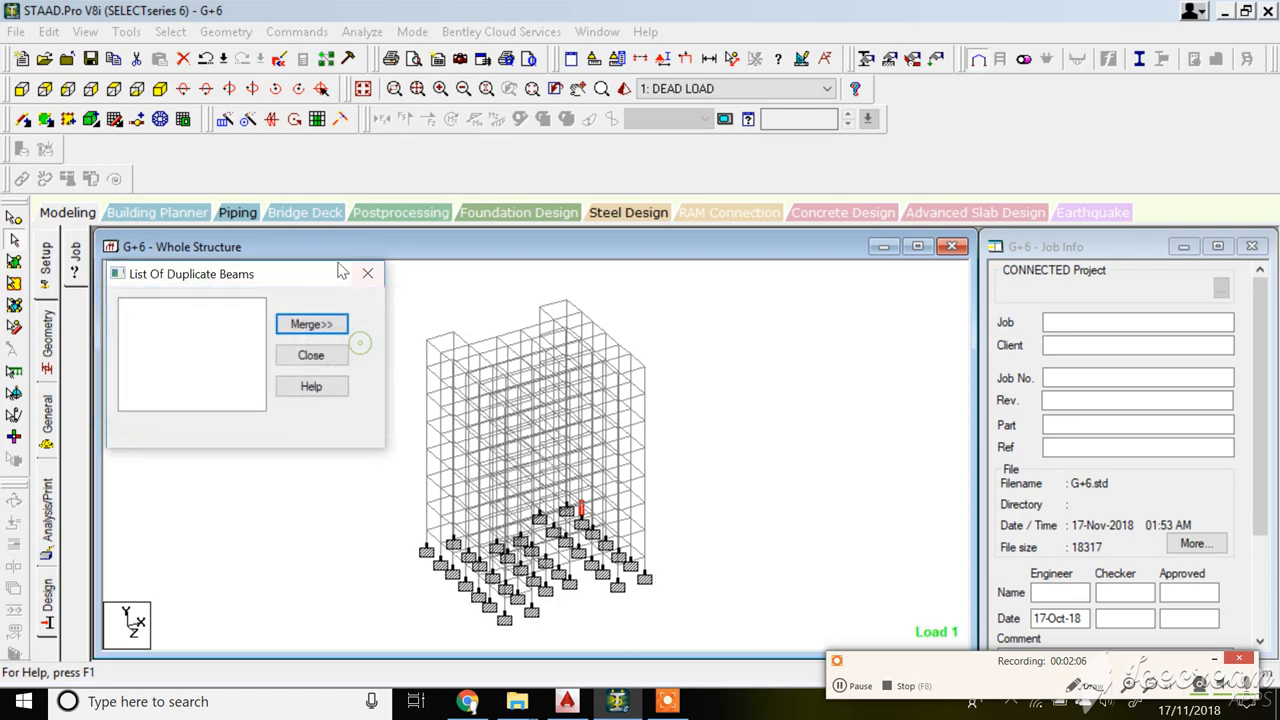
pyautogui.click(323, 358)
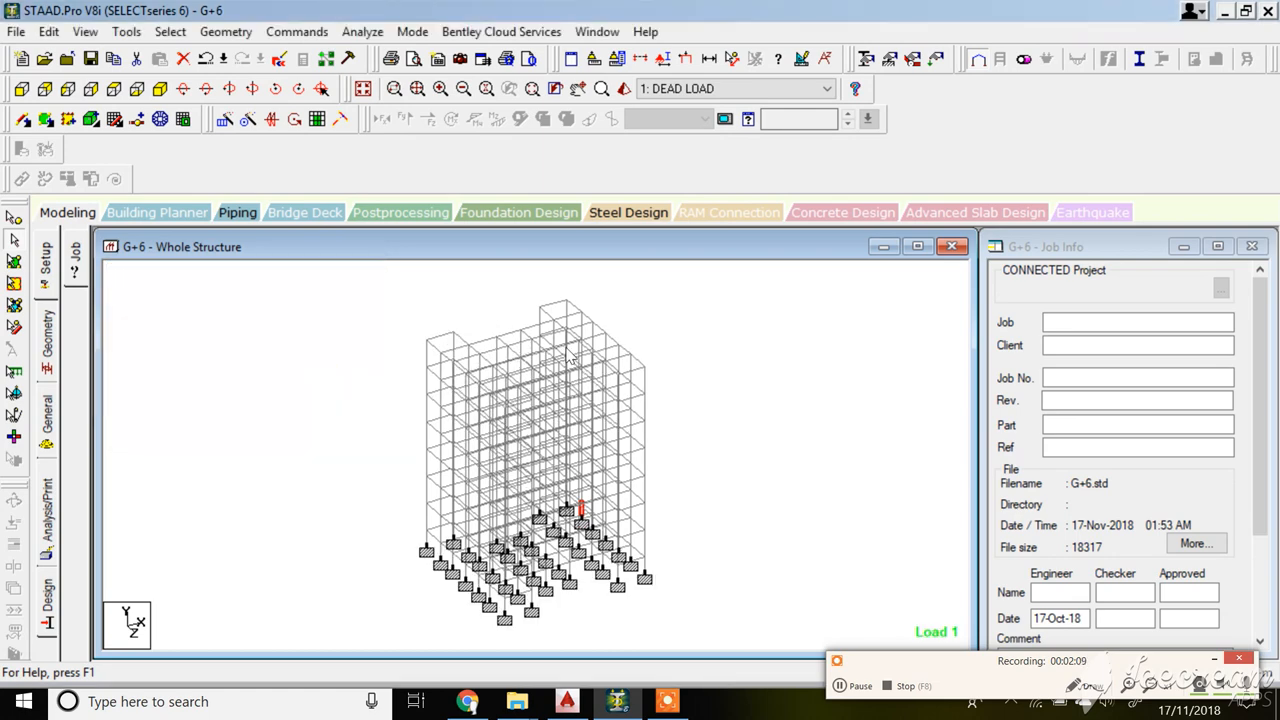